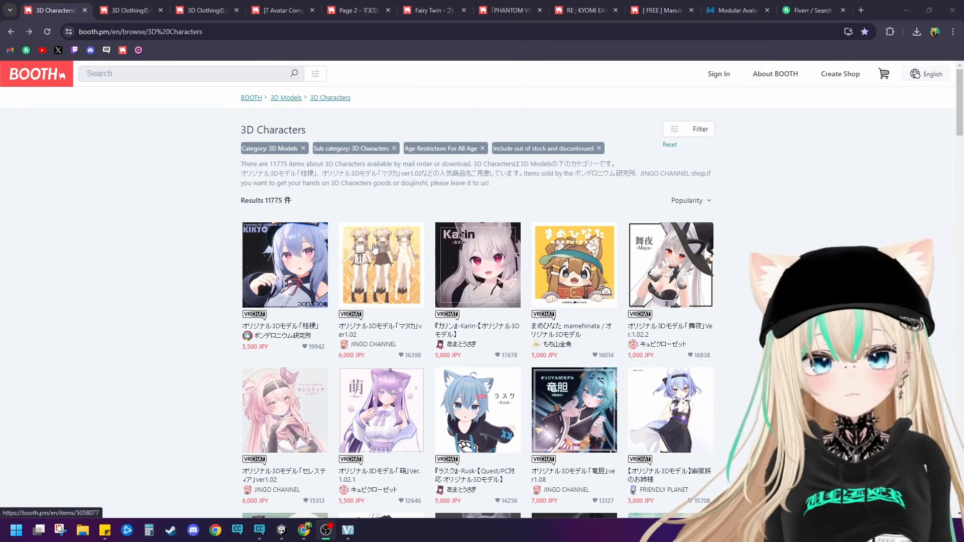
double_click(875, 11)
left_click_drag(863, 17, 860, 5)
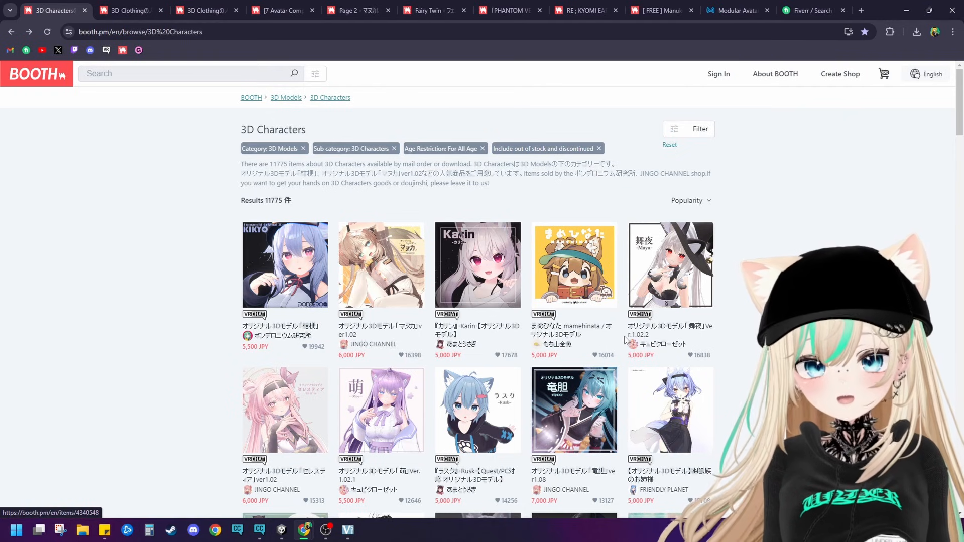
Step: Browse the 3D Characters listing and look over the most popular VRChat avatar models with their preview images and prices
scroll(652, 352, "down", 4)
scroll(708, 389, "down", 9)
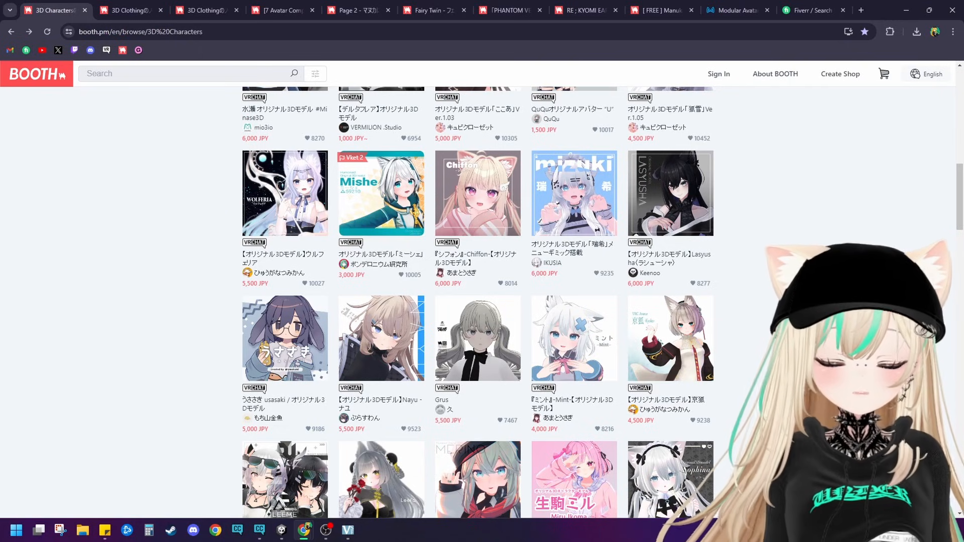
scroll(700, 424, "up", 13)
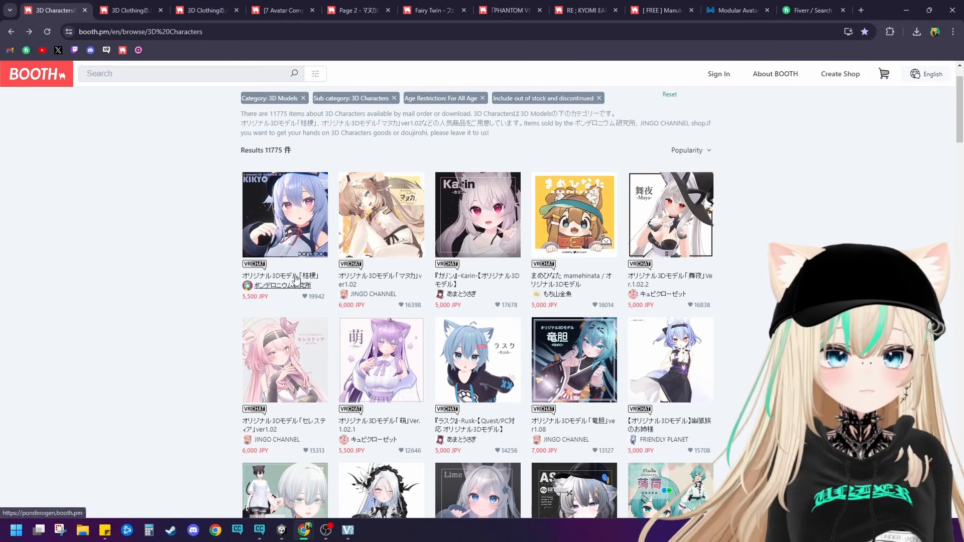
scroll(377, 373, "down", 4)
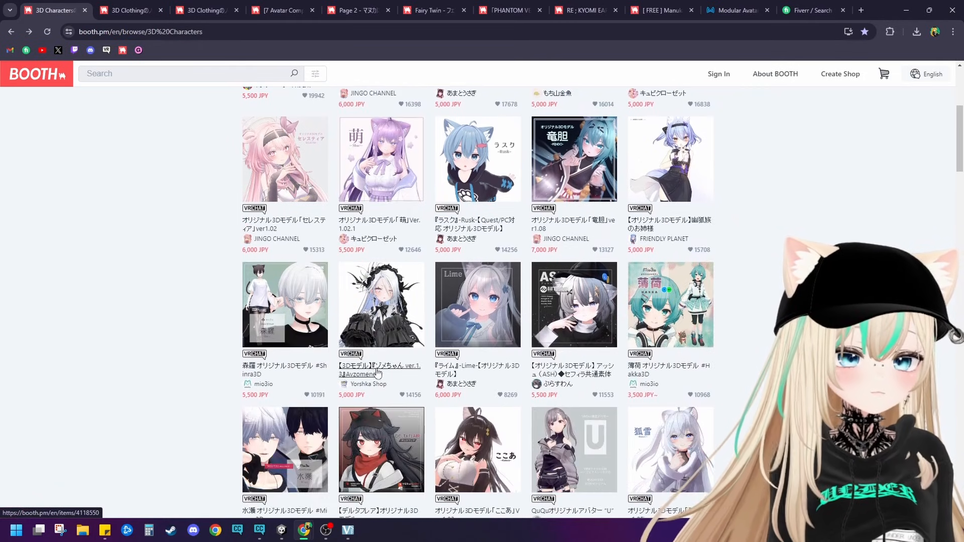
scroll(378, 373, "down", 10)
scroll(296, 335, "up", 15)
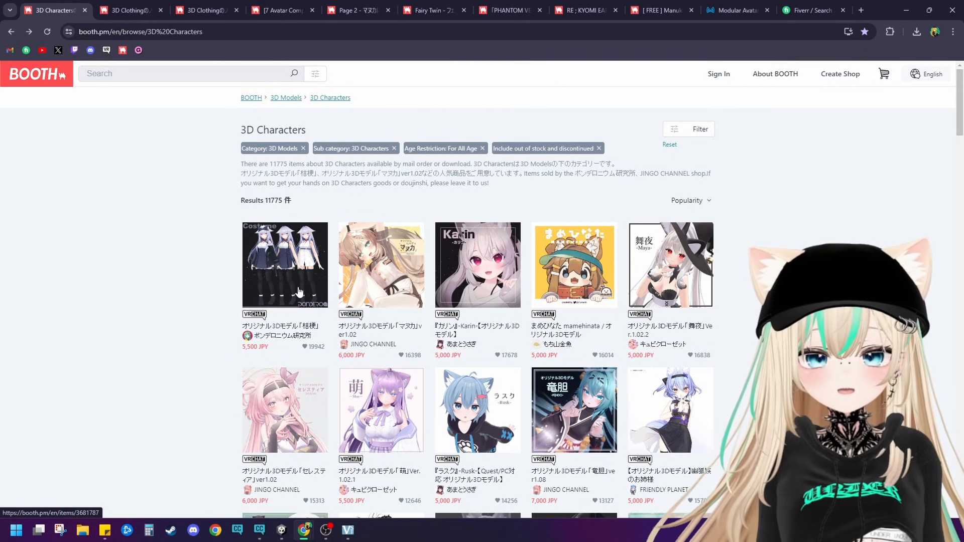
scroll(303, 287, "down", 3)
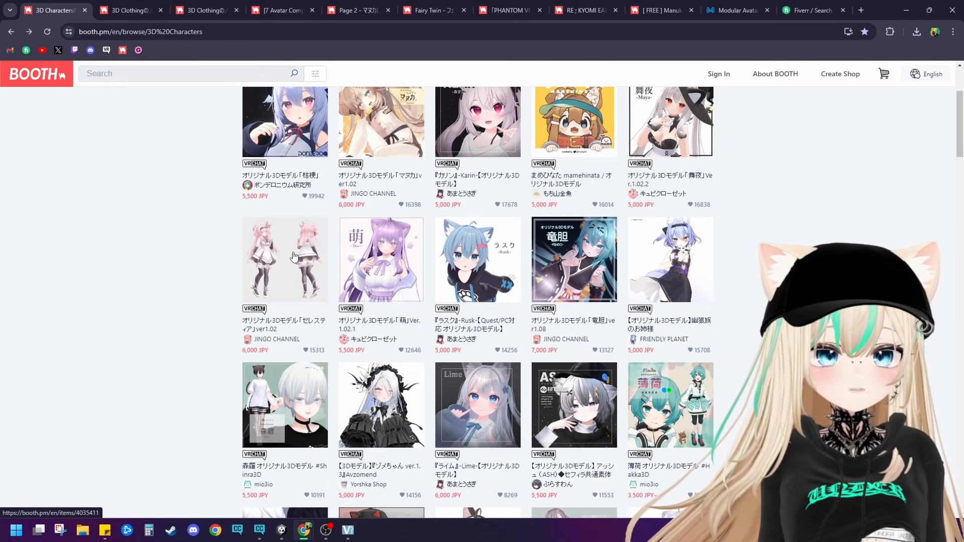
scroll(294, 256, "up", 1)
scroll(301, 257, "down", 4)
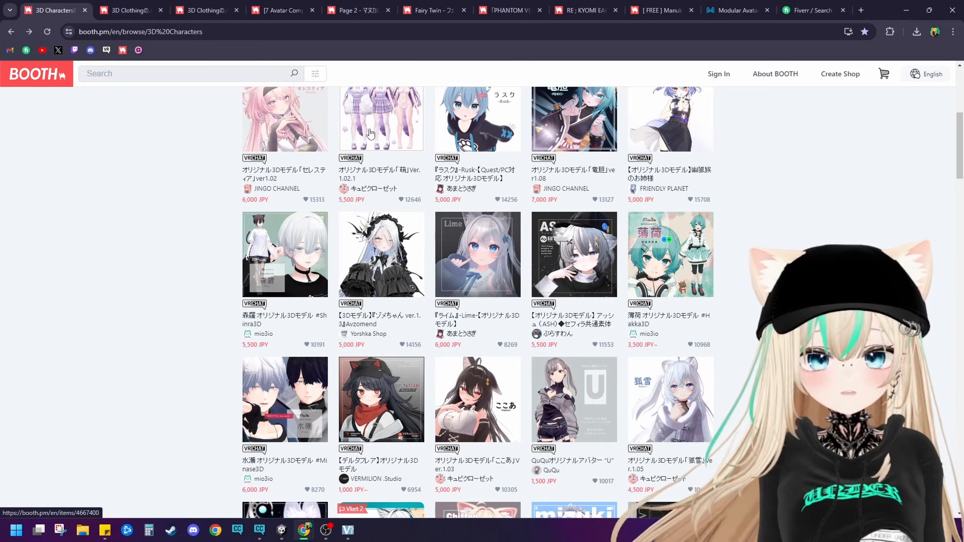
scroll(370, 133, "up", 4)
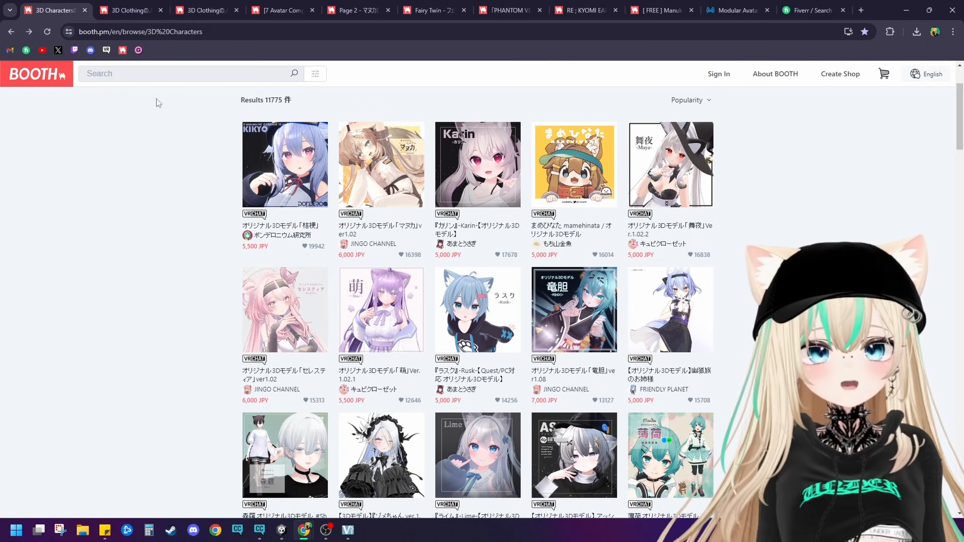
left_click(129, 10)
left_click(203, 10)
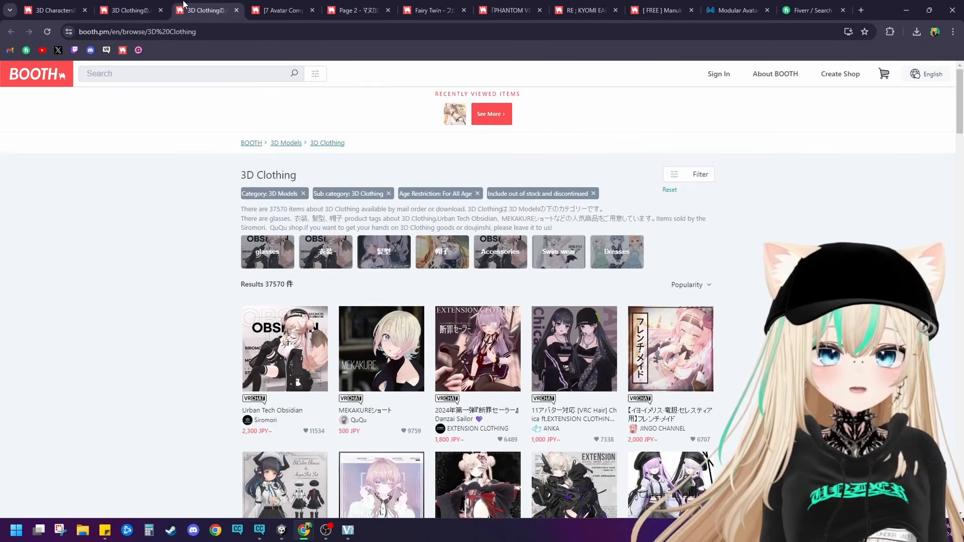
left_click(267, 6)
left_click(53, 10)
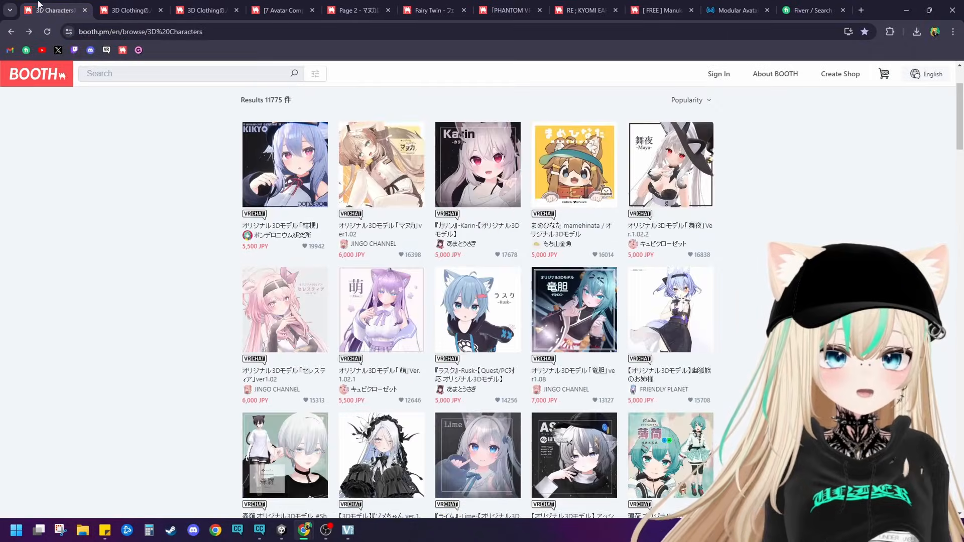
Step: Open the product page of the JINGO CHANNEL avatar 「マヌカ」 in a new tab and switch to it
right_click(367, 144)
left_click(402, 153)
key("ctrl+Tab")
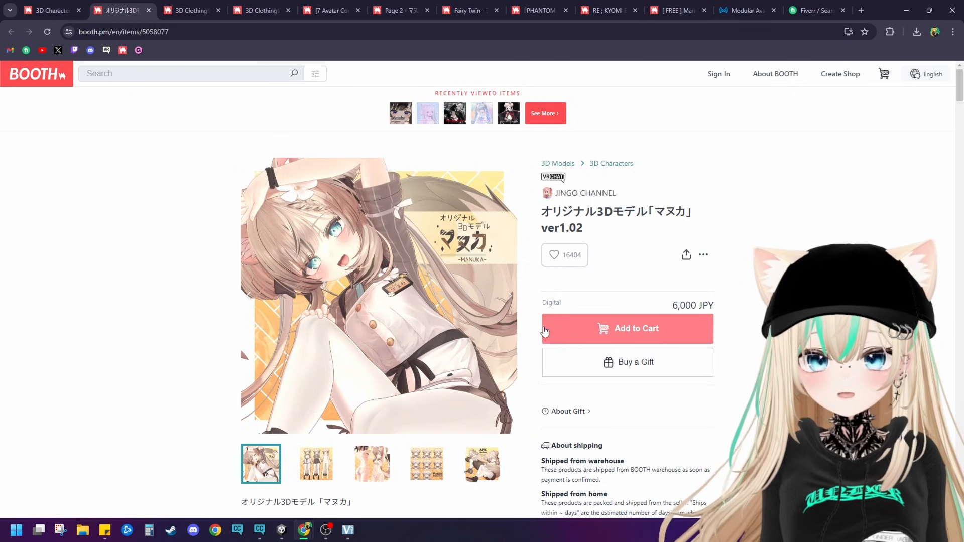
Step: Read through the マヌカ avatar's product page, examining its specifications, shader links, setup instructions, update history, tags and related items
scroll(505, 308, "down", 1)
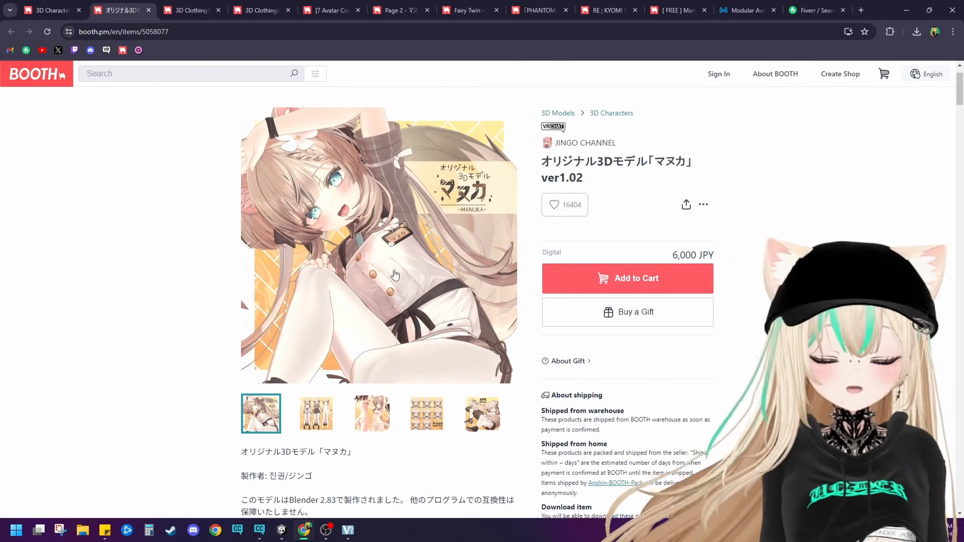
scroll(362, 258, "down", 1)
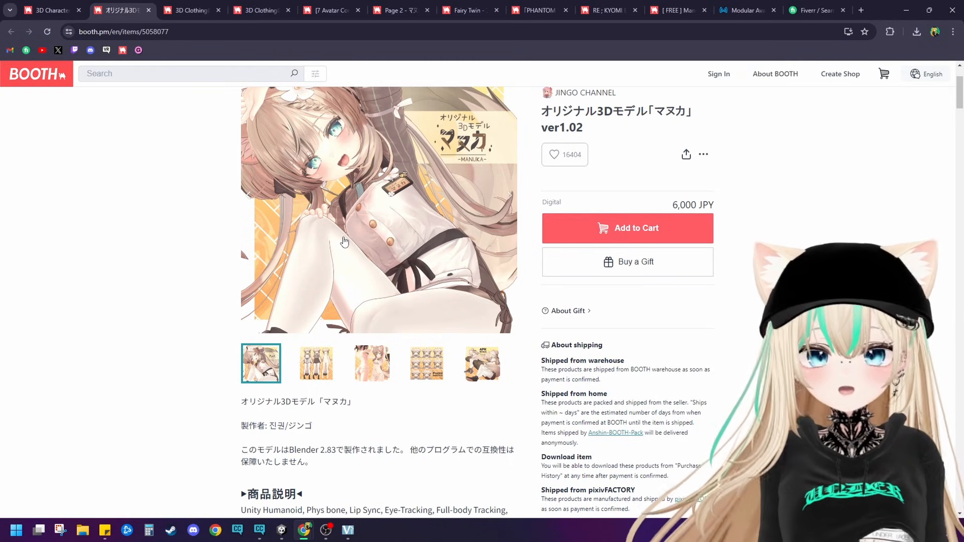
right_click(186, 234)
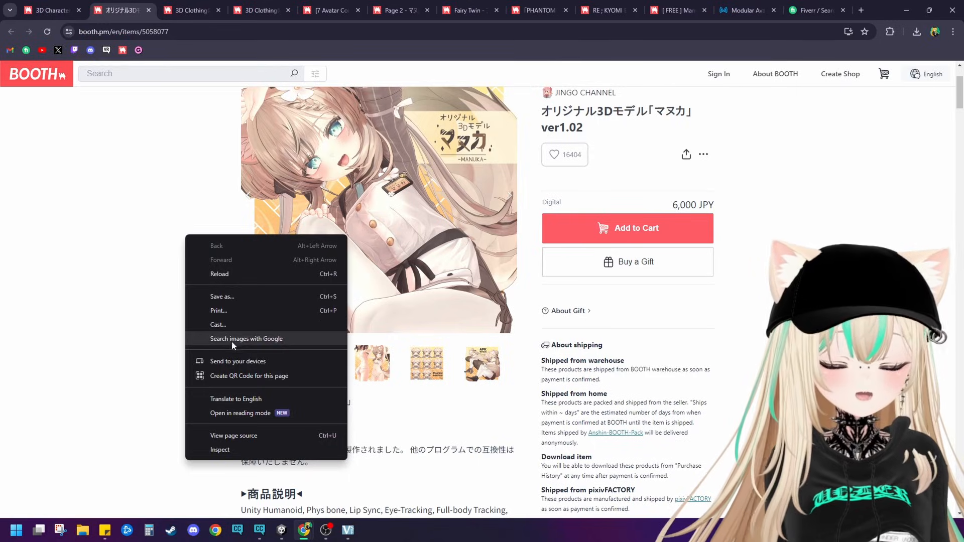
left_click(118, 335)
scroll(146, 281, "down", 6)
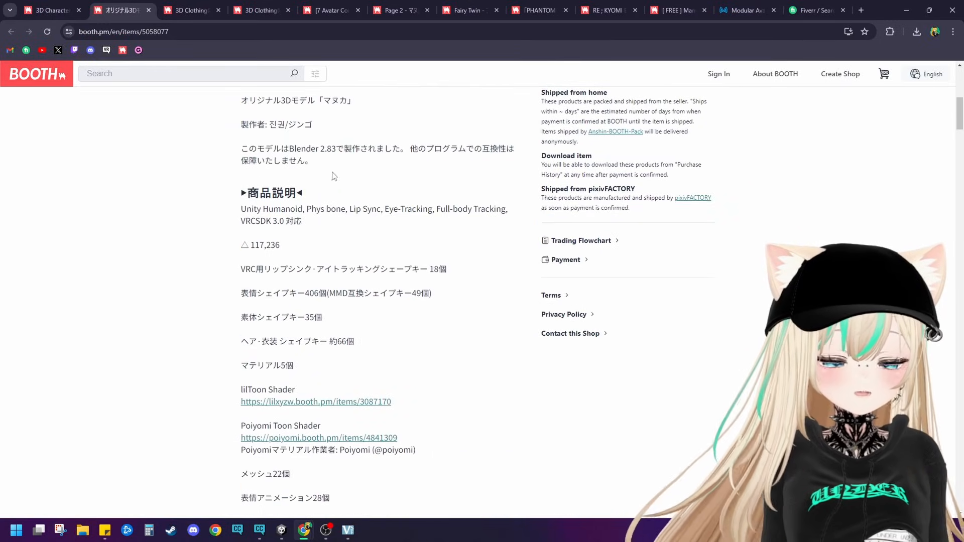
scroll(331, 245, "down", 3)
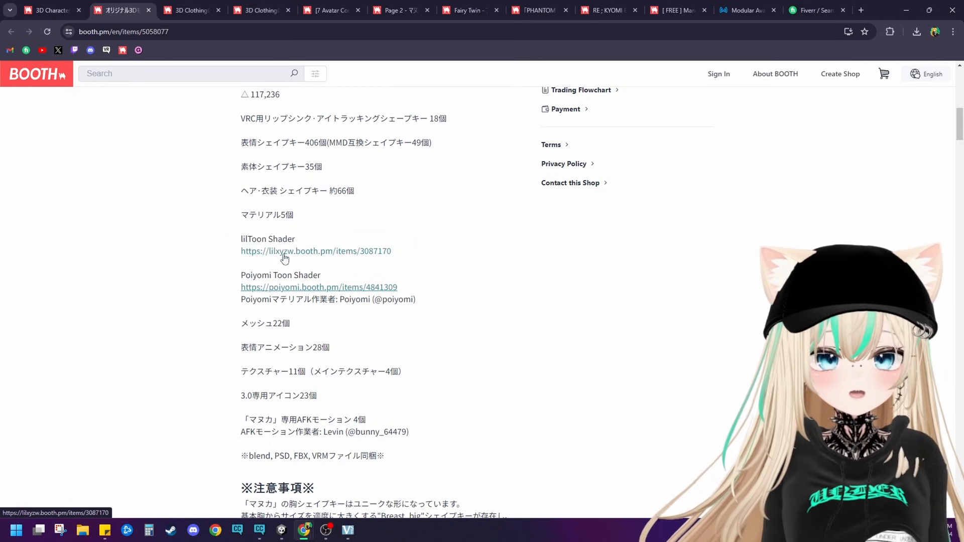
scroll(238, 255, "down", 20)
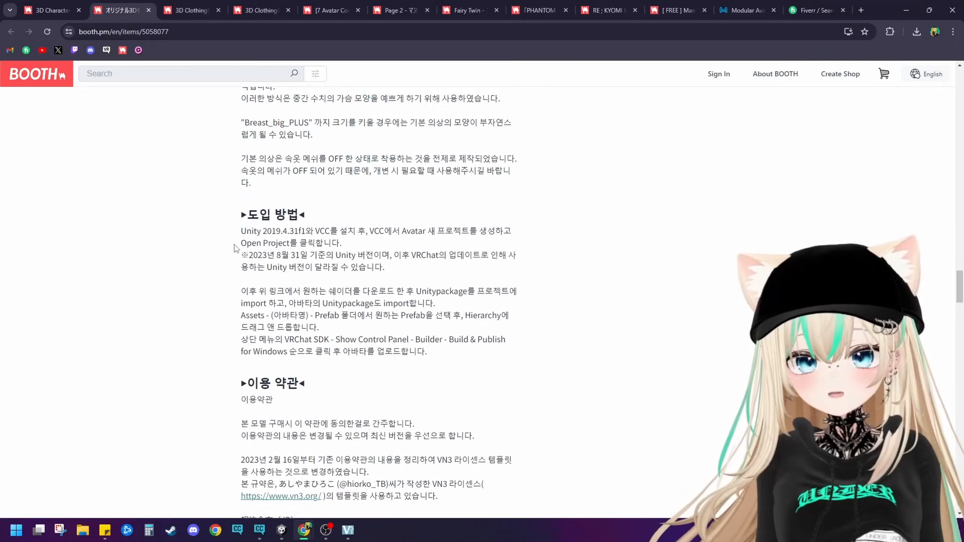
scroll(234, 248, "down", 12)
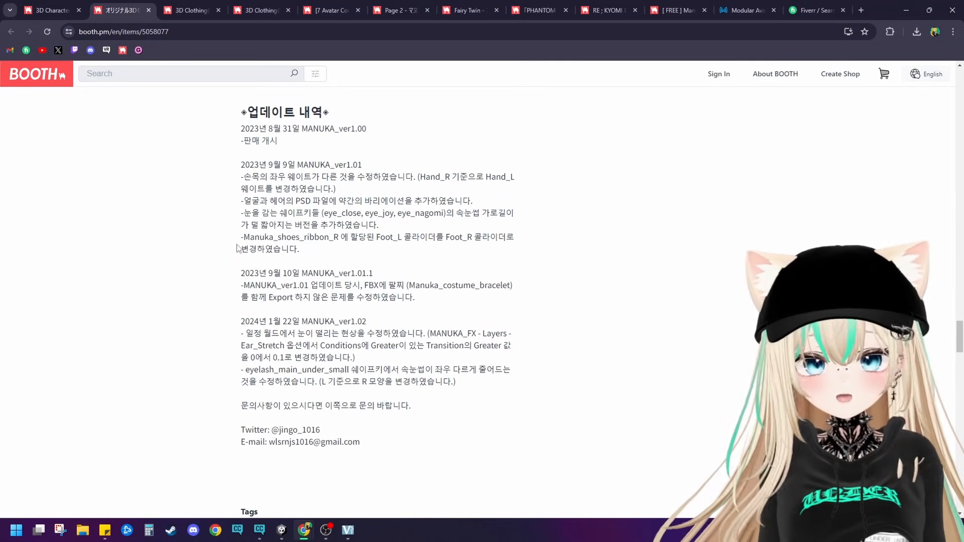
scroll(257, 234, "down", 5)
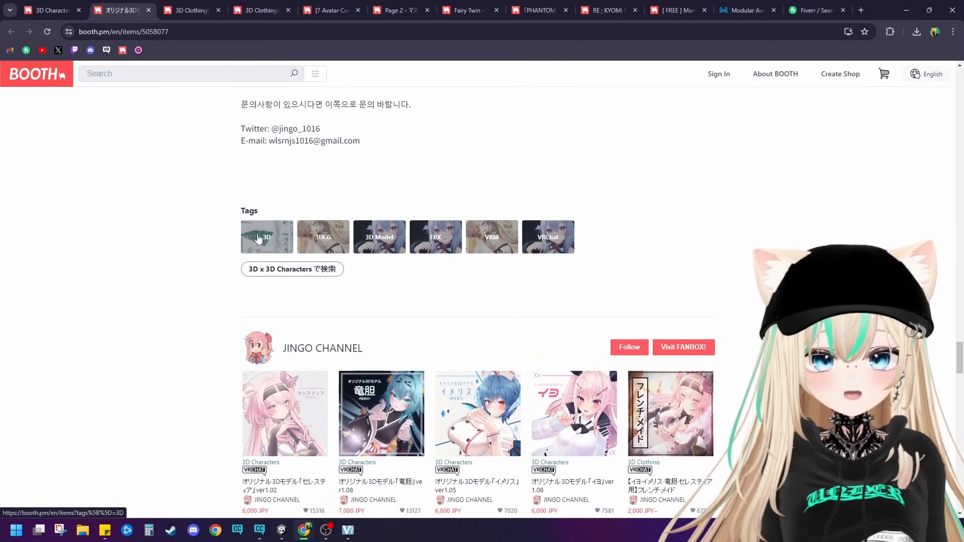
scroll(200, 233, "down", 6)
scroll(169, 227, "down", 10)
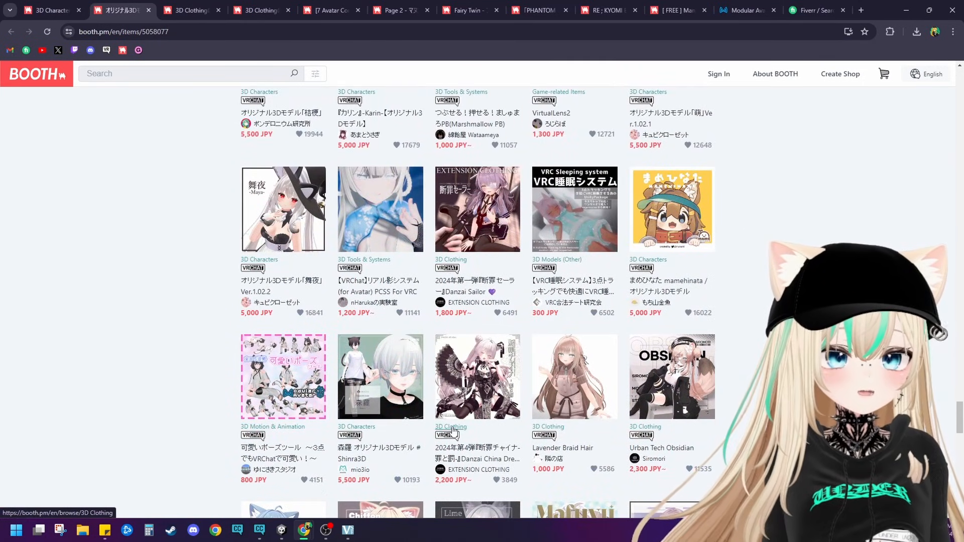
Step: Go to the 3D Clothing category and look over its most popular outfits and hairstyles
scroll(370, 426, "down", 5)
scroll(648, 383, "up", 4)
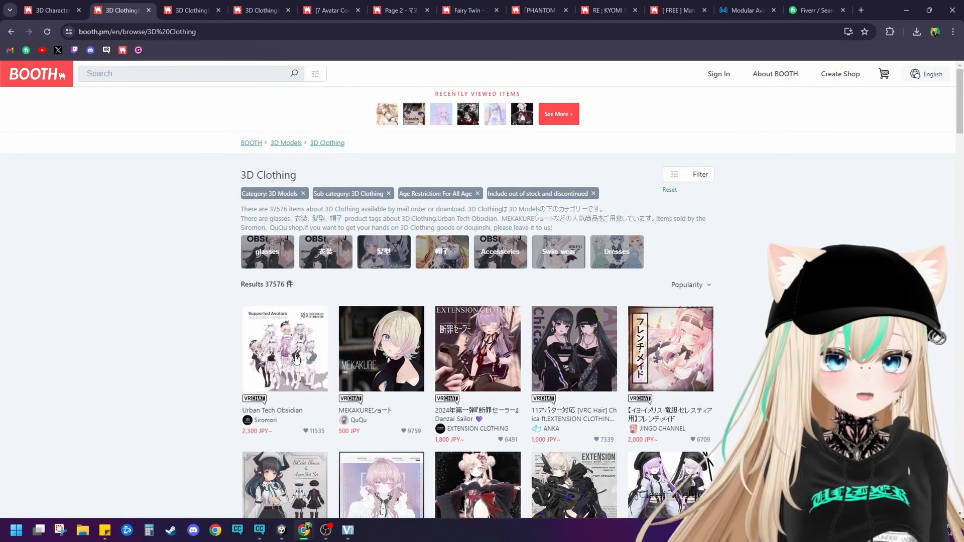
scroll(366, 309, "down", 4)
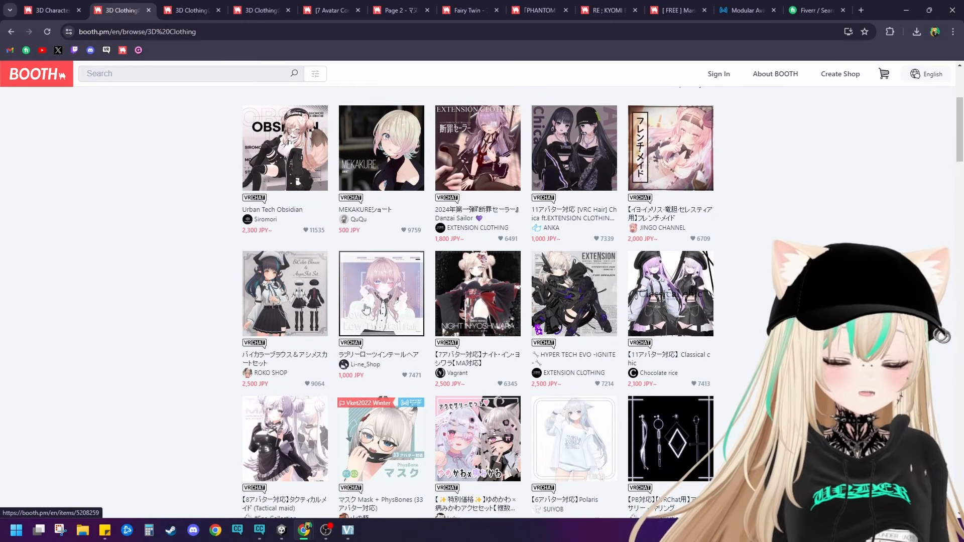
scroll(366, 309, "up", 4)
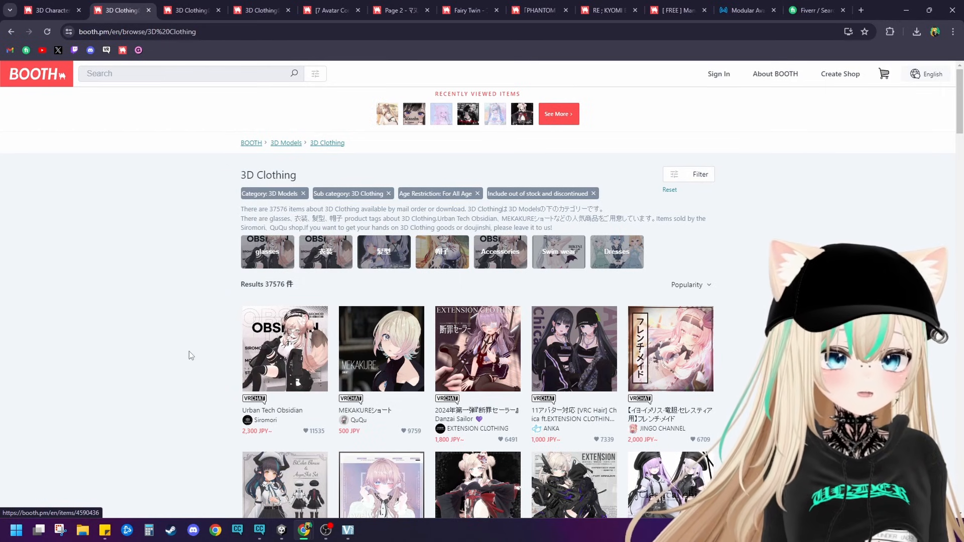
scroll(282, 354, "down", 4)
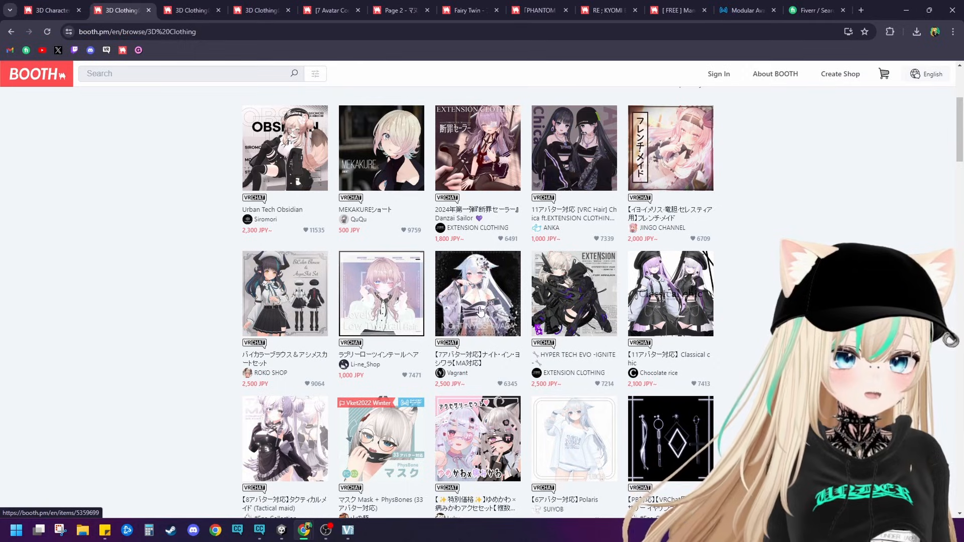
Step: Open the Urban Tech Obsidian outfit's product page and translate it to English
left_click(277, 162)
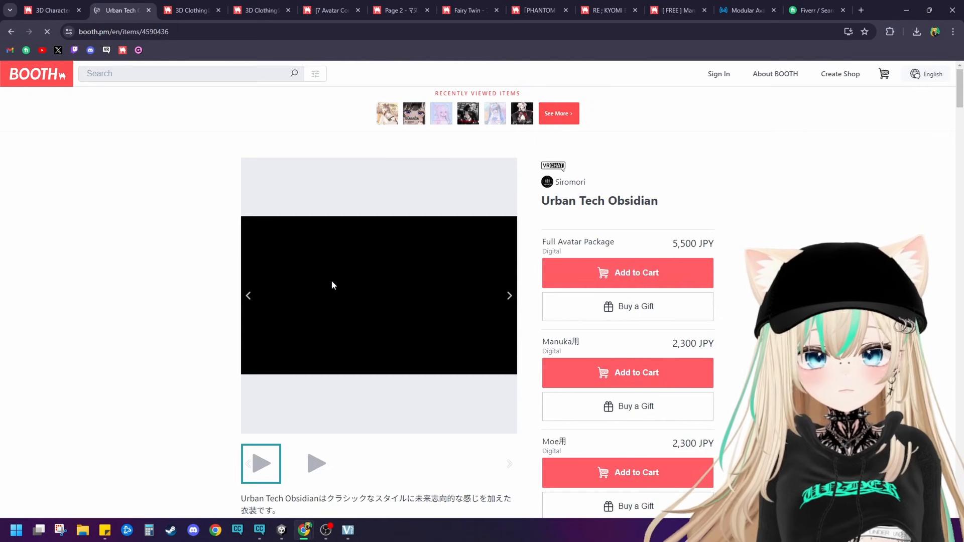
scroll(352, 277, "down", 6)
right_click(168, 236)
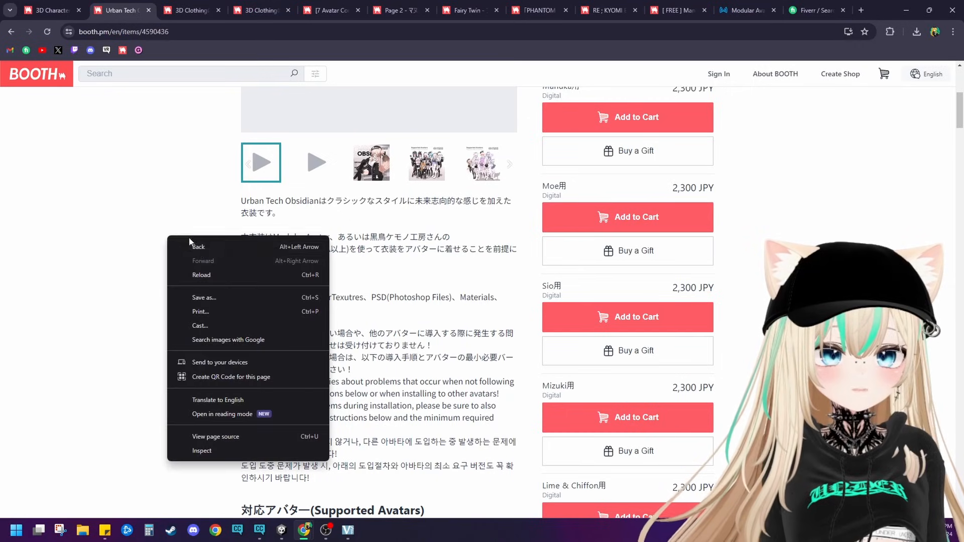
left_click(242, 400)
Step: Check the outfit's supported avatars and open the listing for the マヌカ tag from its product tags
scroll(315, 338, "down", 10)
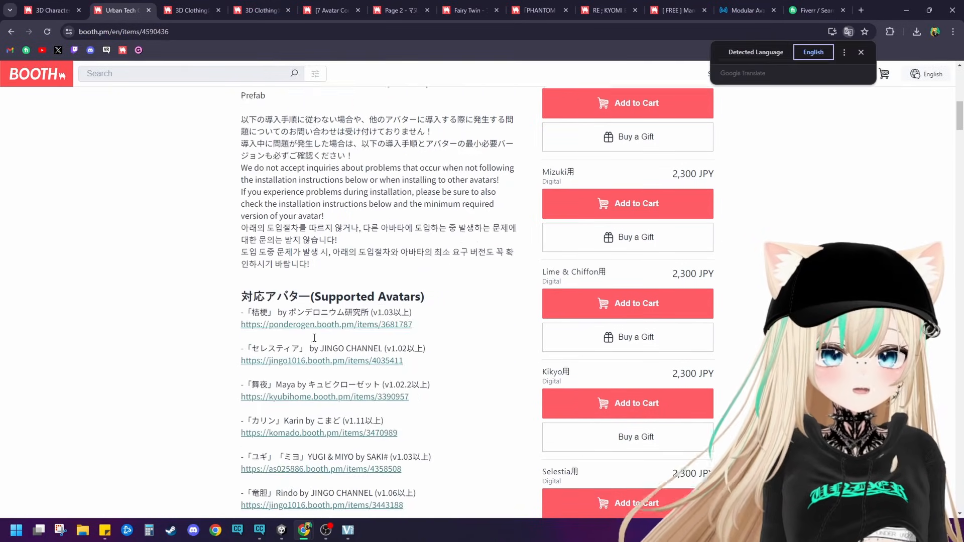
scroll(315, 338, "down", 20)
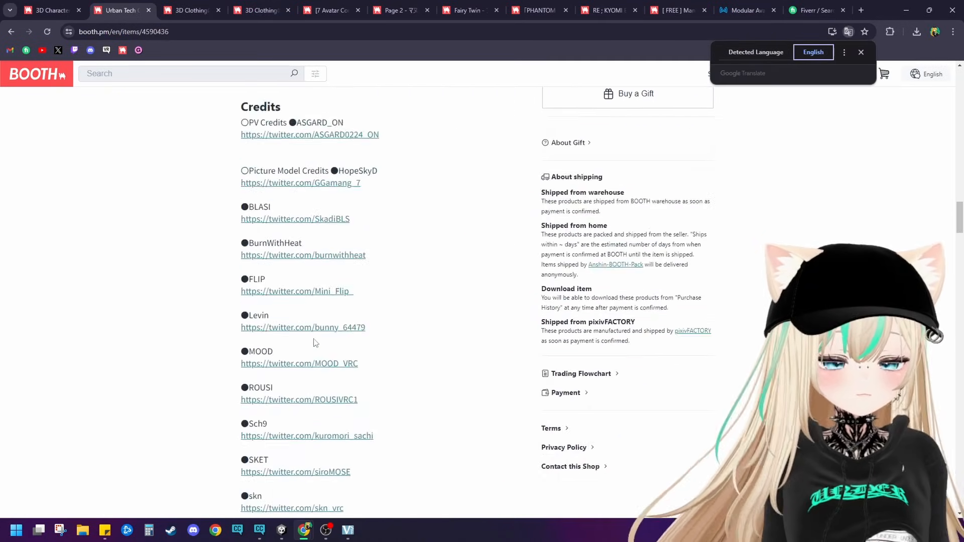
scroll(315, 342, "down", 20)
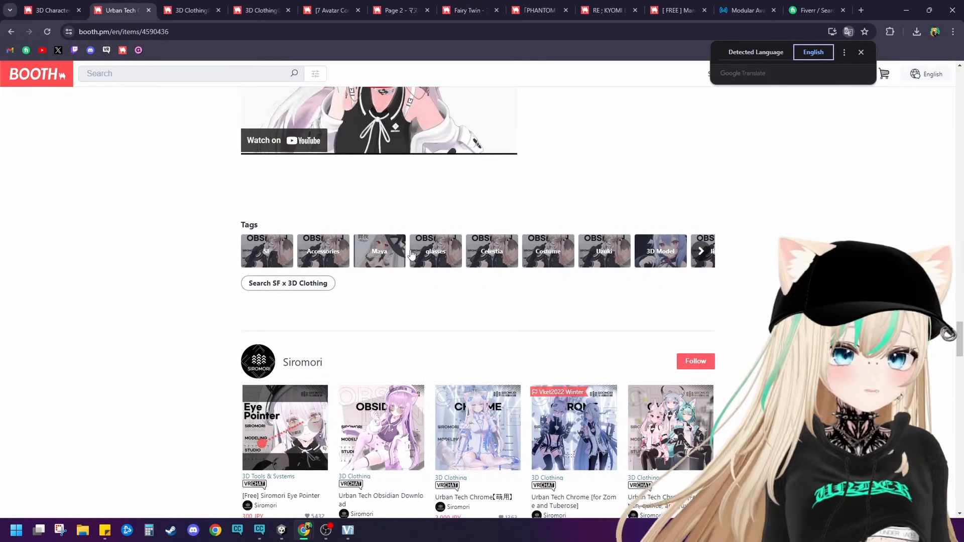
left_click(702, 252)
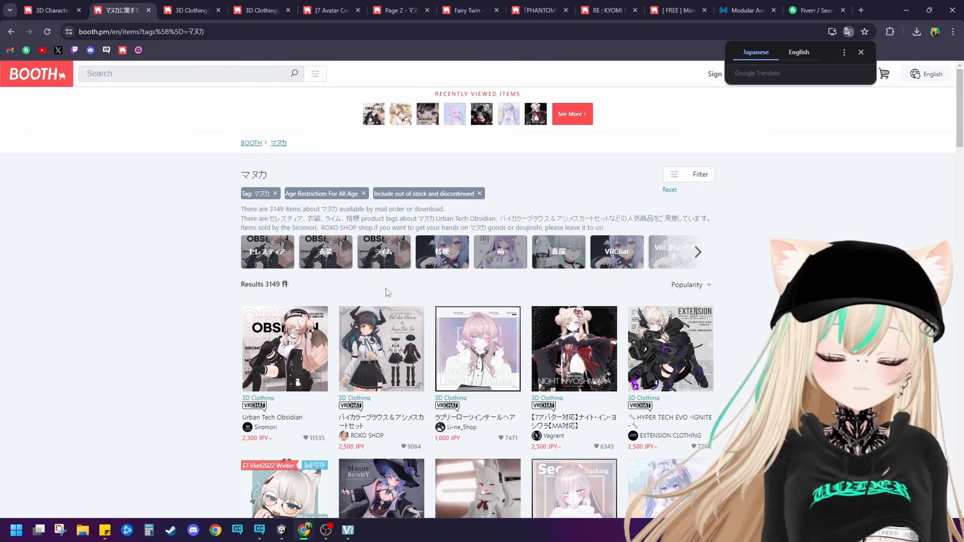
Step: Browse the items tagged マヌカ to look for clothing and hair made for that avatar
scroll(383, 291, "down", 3)
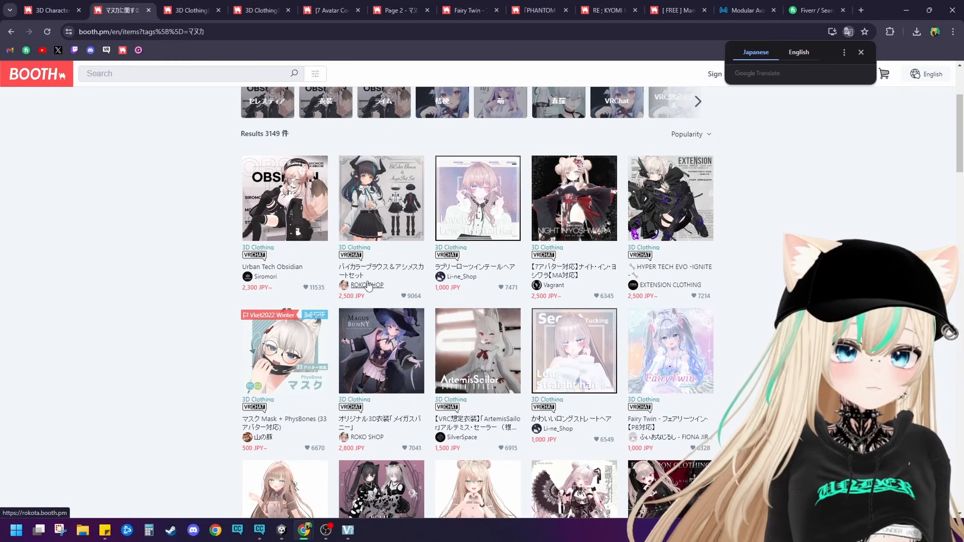
scroll(368, 285, "down", 3)
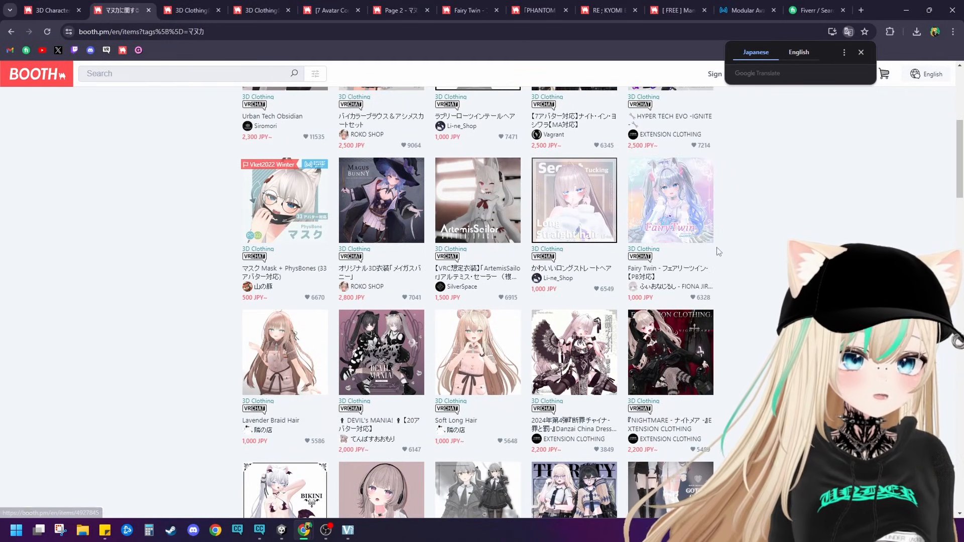
scroll(605, 246, "up", 5)
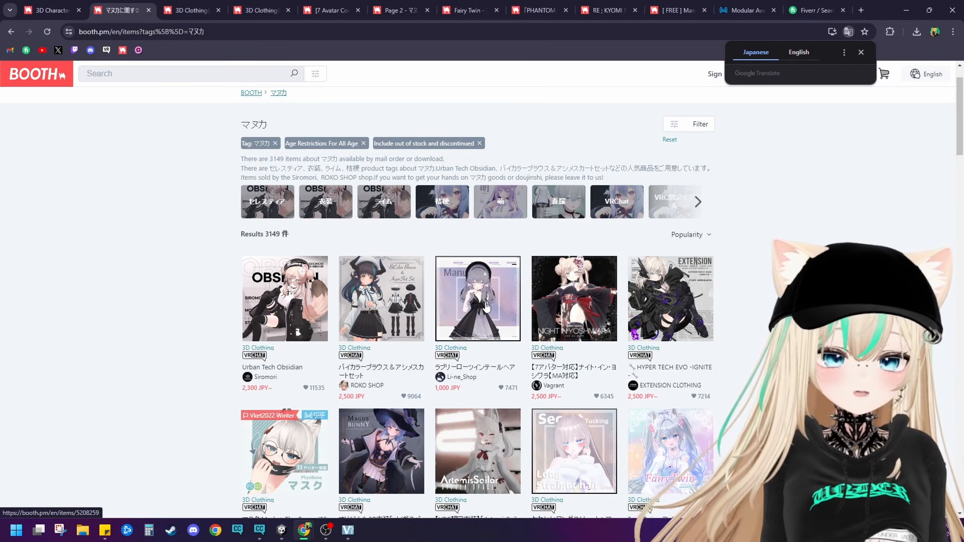
scroll(486, 306, "down", 3)
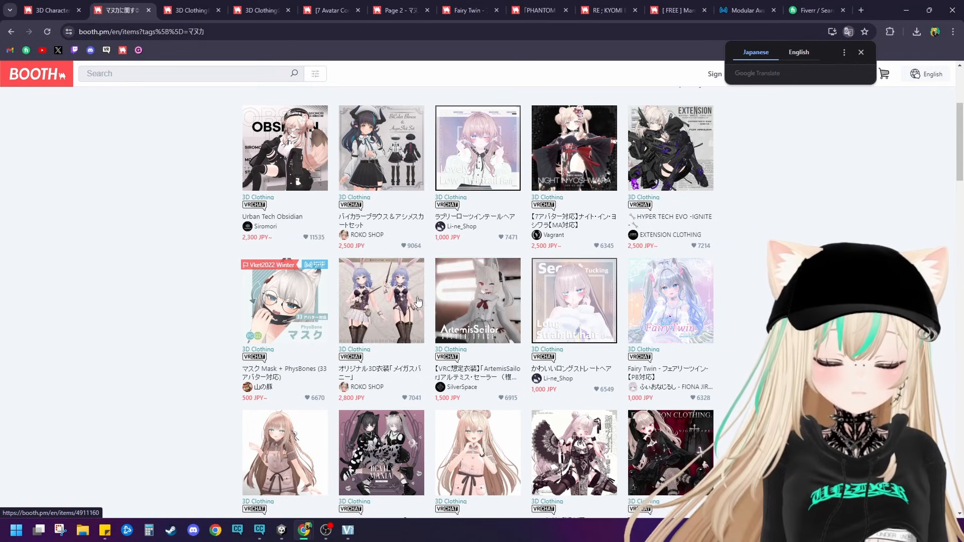
scroll(402, 301, "down", 3)
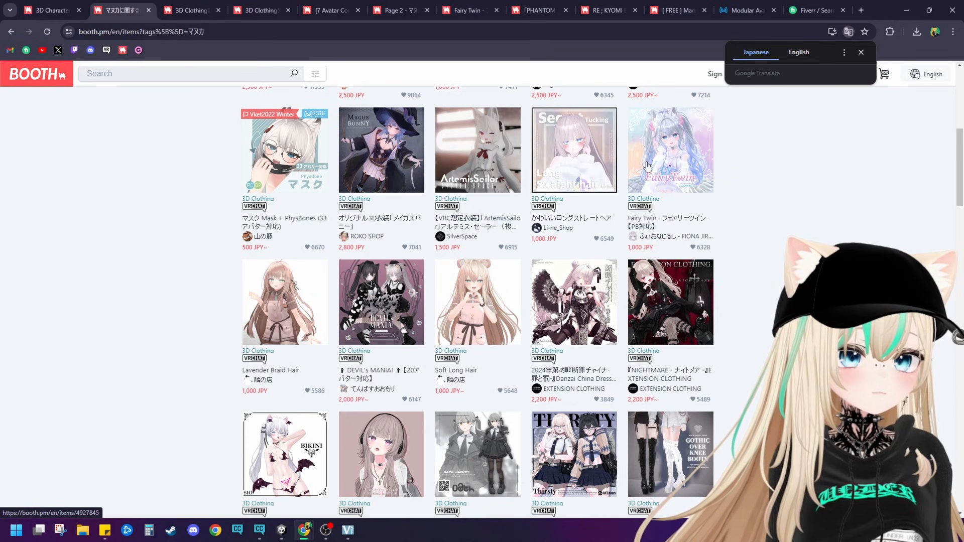
Step: Open the Fairy Twin hair's product page and look through its preview images for the supported avatars
scroll(648, 166, "down", 10)
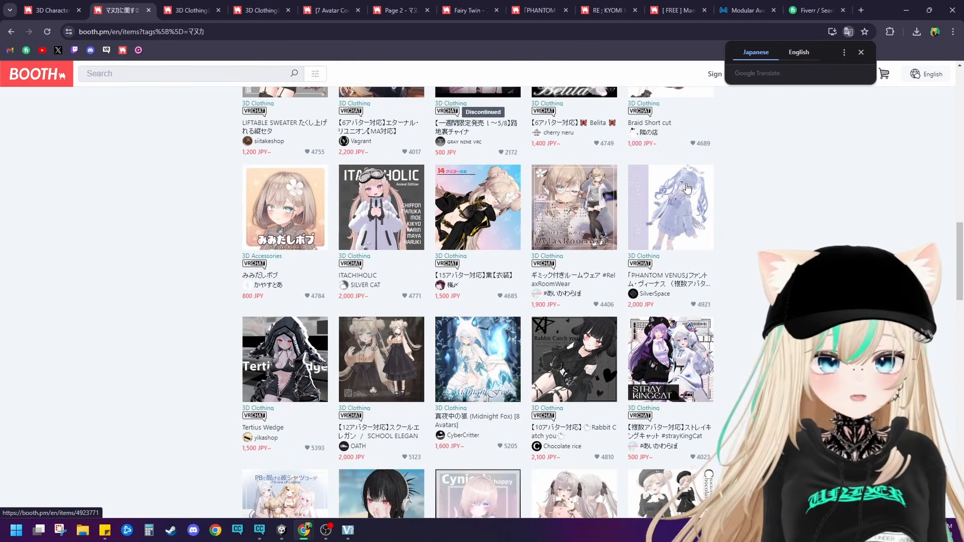
scroll(683, 194, "up", 5)
left_click(211, 9)
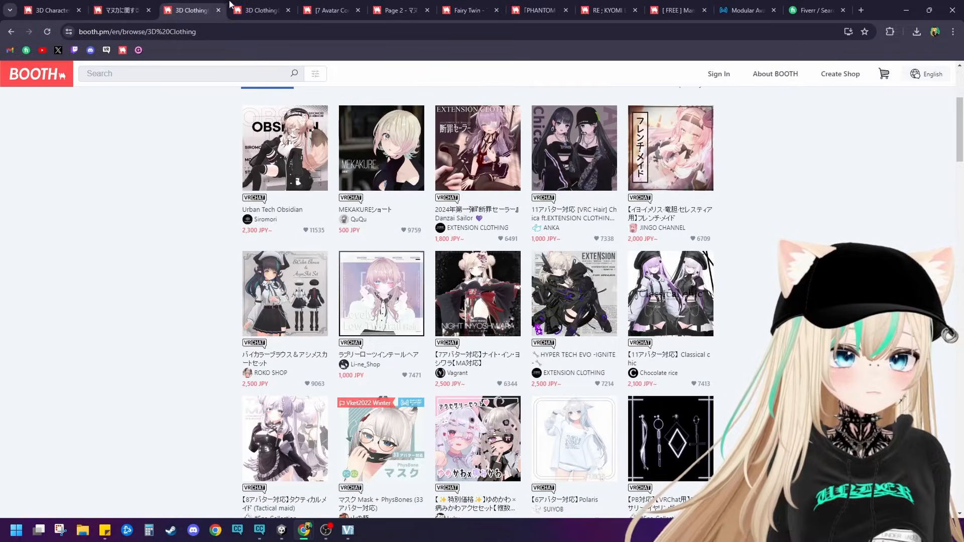
left_click(246, 3)
left_click(305, 4)
left_click(416, 8)
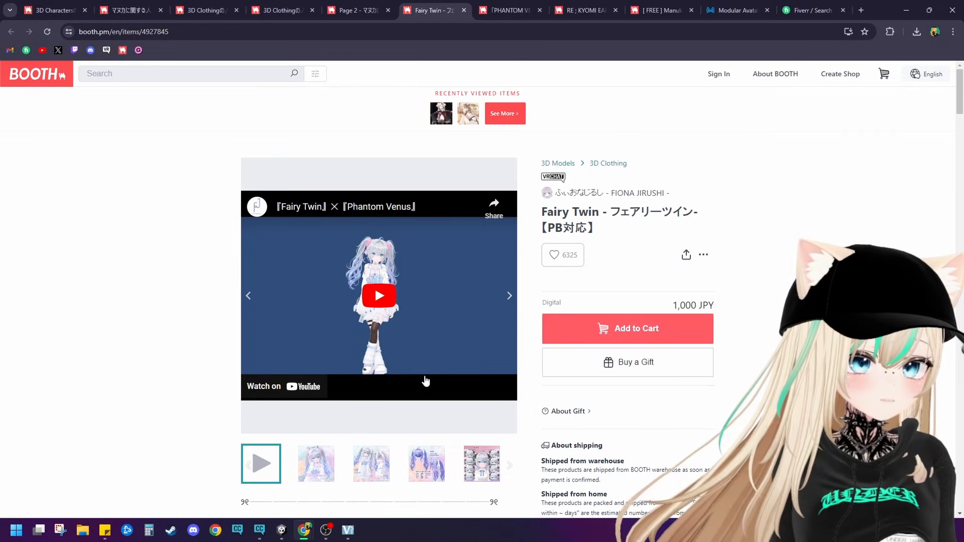
left_click(512, 300)
left_click(514, 299)
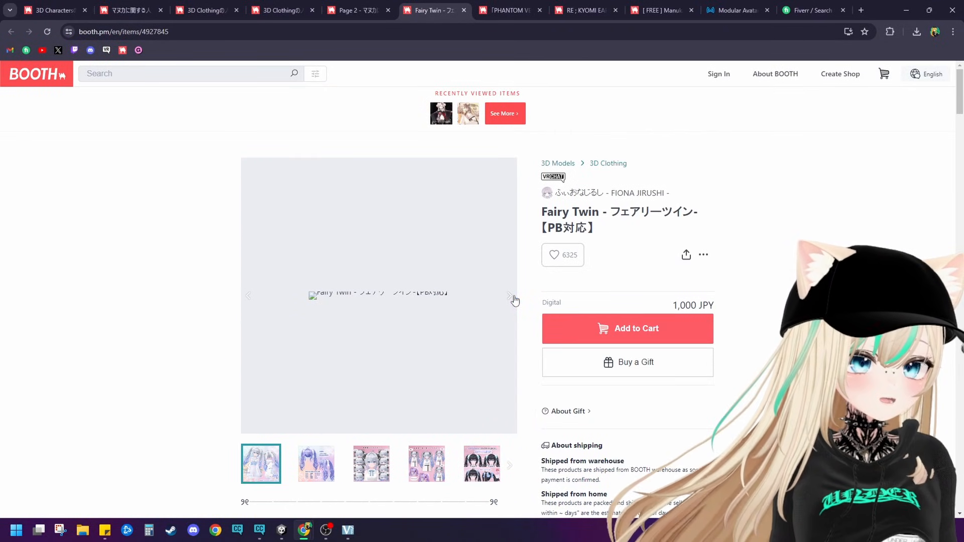
left_click(514, 299)
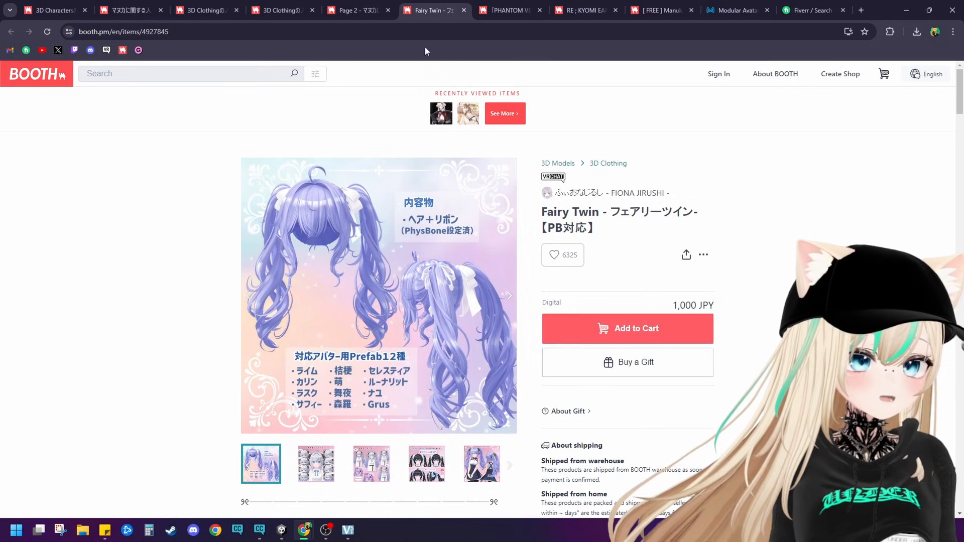
Step: View the product pages of the PHANTOM VENUS outfit and the RE ; KYOMI EARS & TAIL
left_click(512, 7)
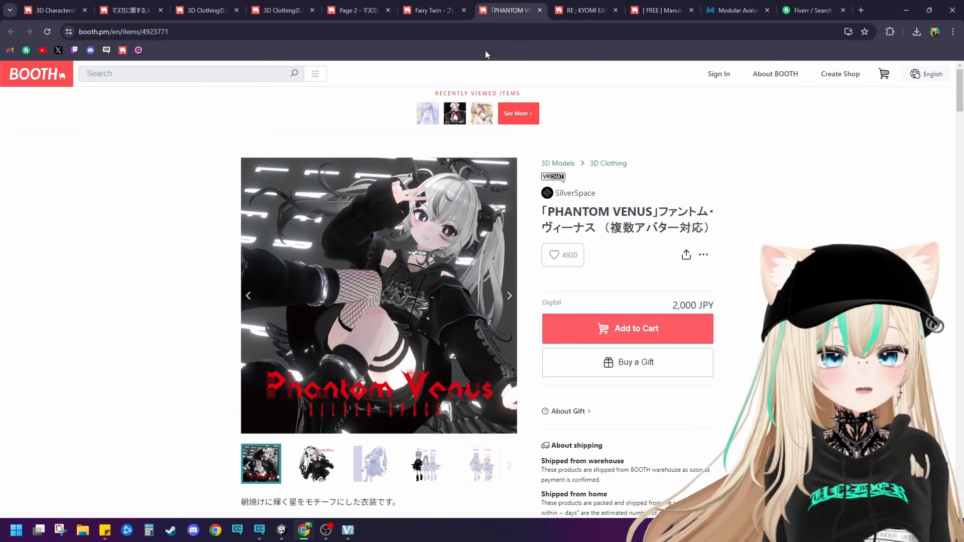
left_click(585, 10)
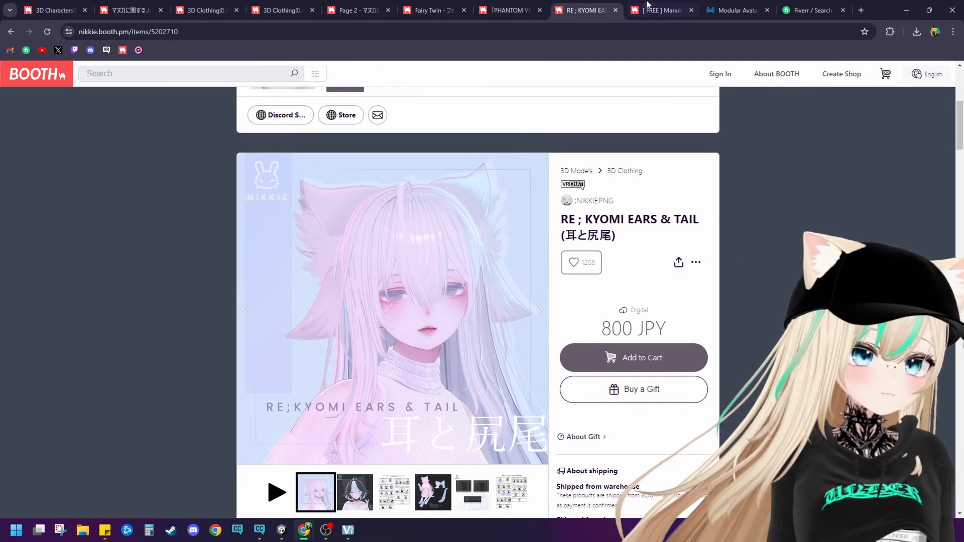
Step: Compare the 3D Characters listing with the 3D Clothing listing
left_click(296, 7)
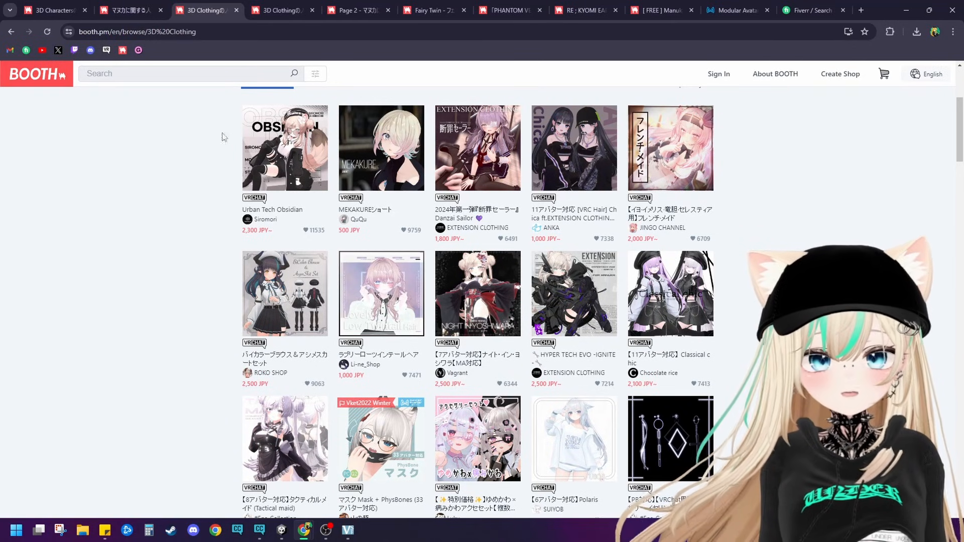
left_click(128, 9)
left_click(206, 9)
left_click(49, 9)
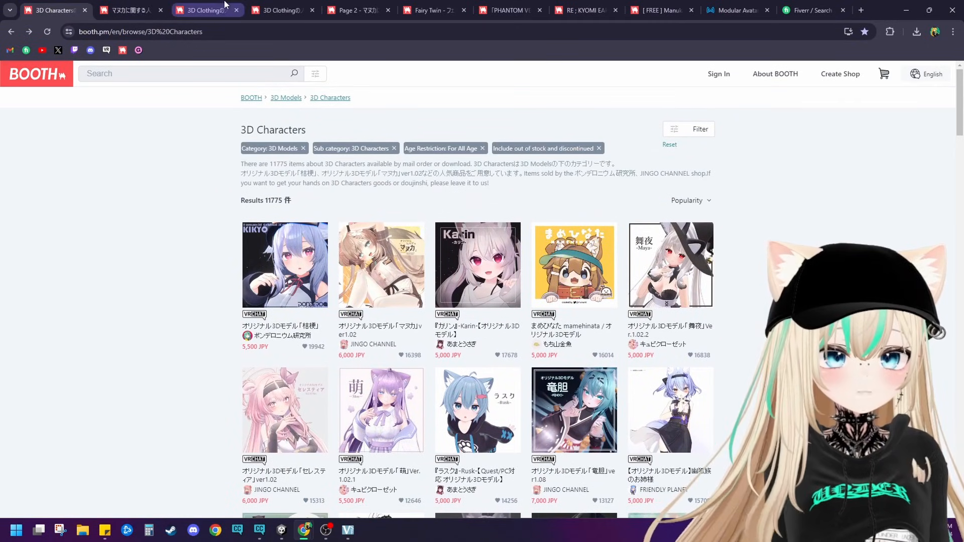
left_click(205, 9)
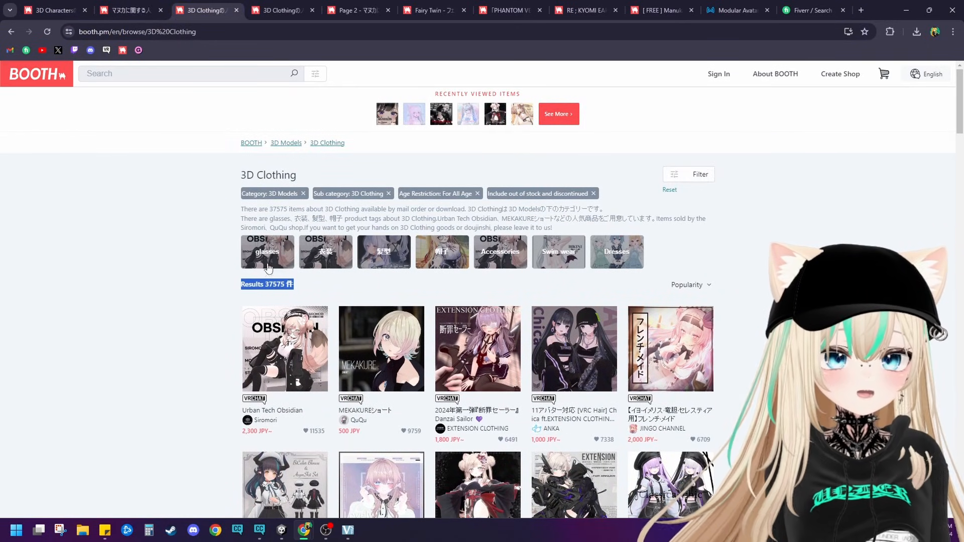
Step: Return to the items tagged マヌカ and sort them by Price: Low to High
key("ctrl+shift+Tab")
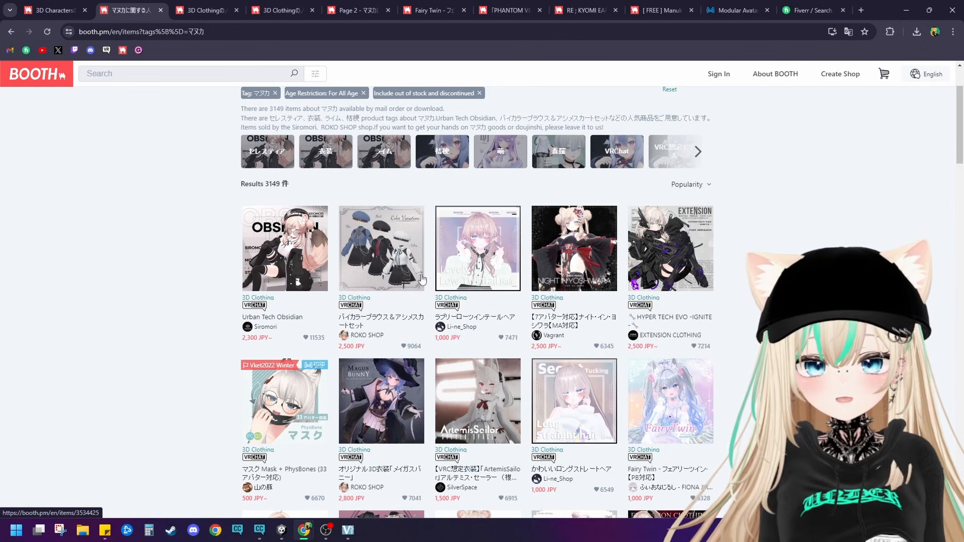
left_click(701, 186)
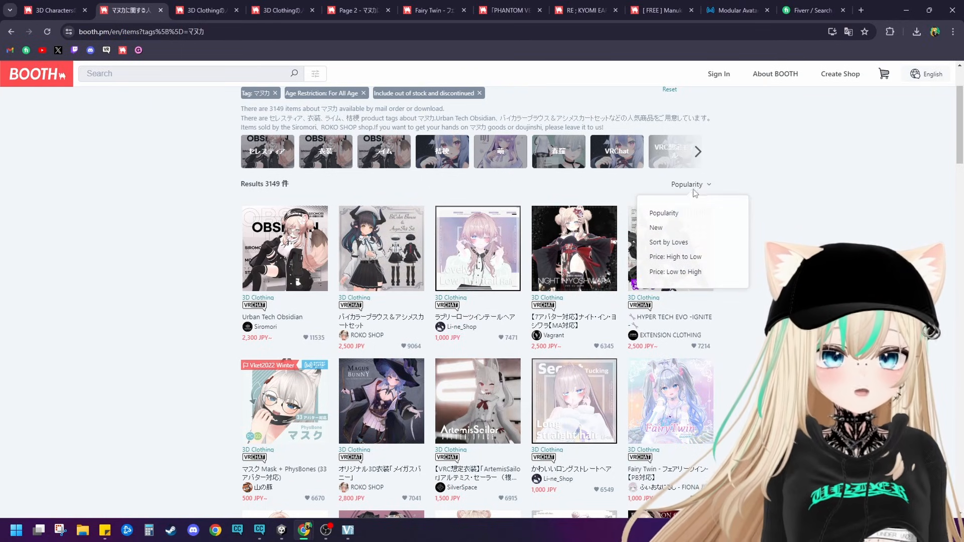
left_click(679, 274)
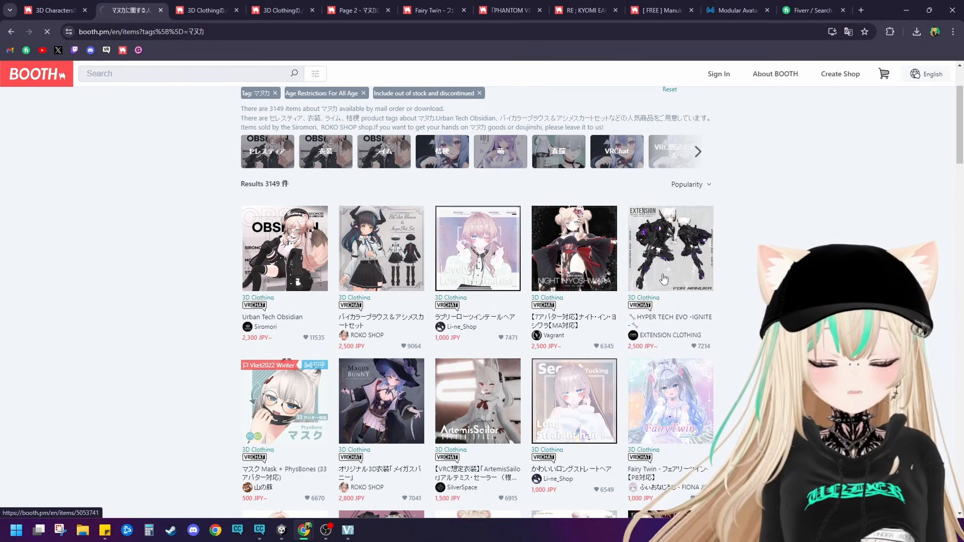
Step: Browse the free マヌカ items down to the end of the first results page
scroll(571, 289, "down", 5)
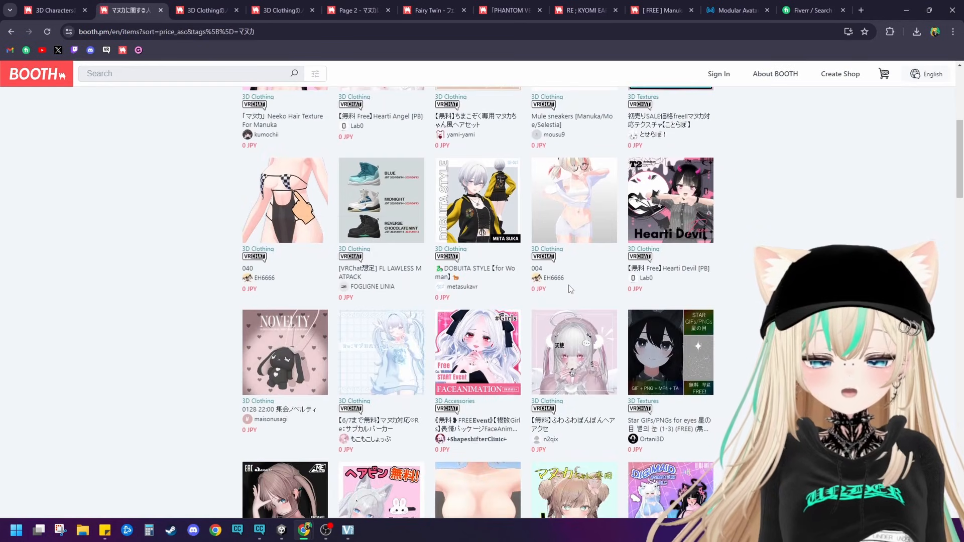
scroll(570, 289, "down", 3)
scroll(555, 276, "down", 3)
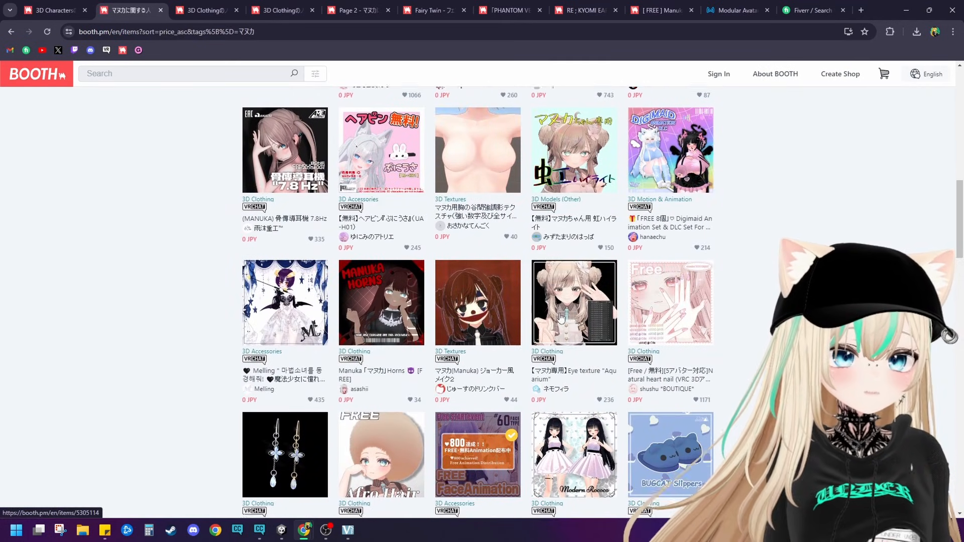
scroll(563, 315, "down", 5)
scroll(563, 314, "down", 4)
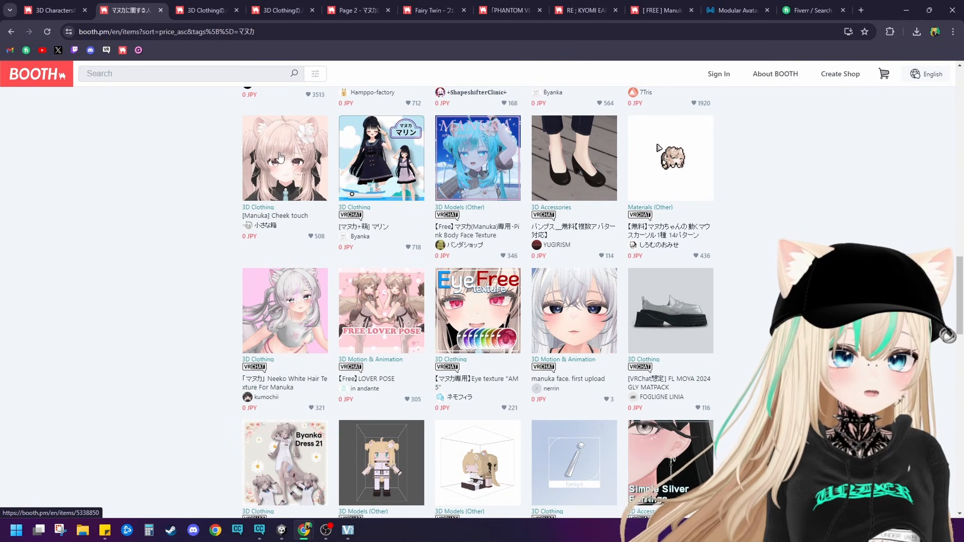
scroll(335, 287, "down", 10)
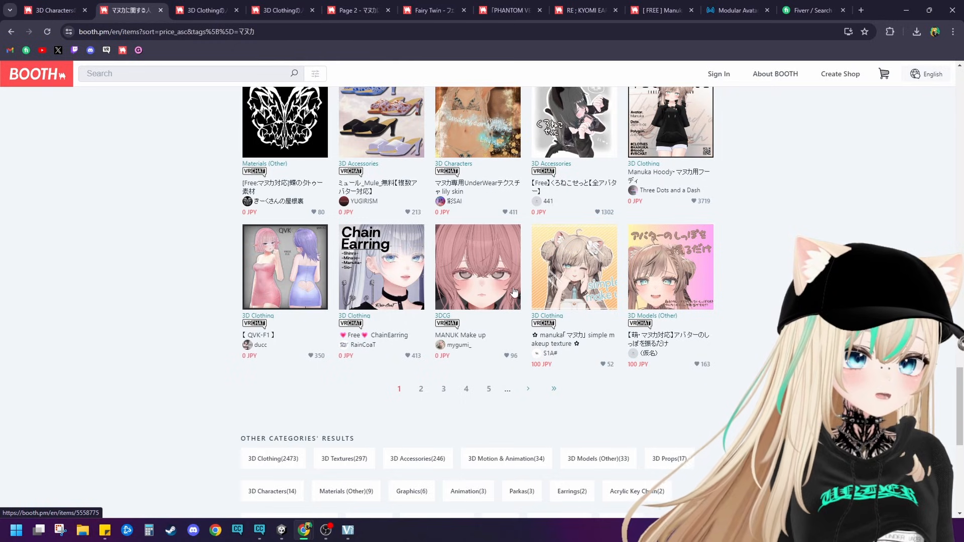
Step: Go to page 2 of the price-sorted マヌカ results, look over its items, and highlight the tag name in the heading
left_click(423, 391)
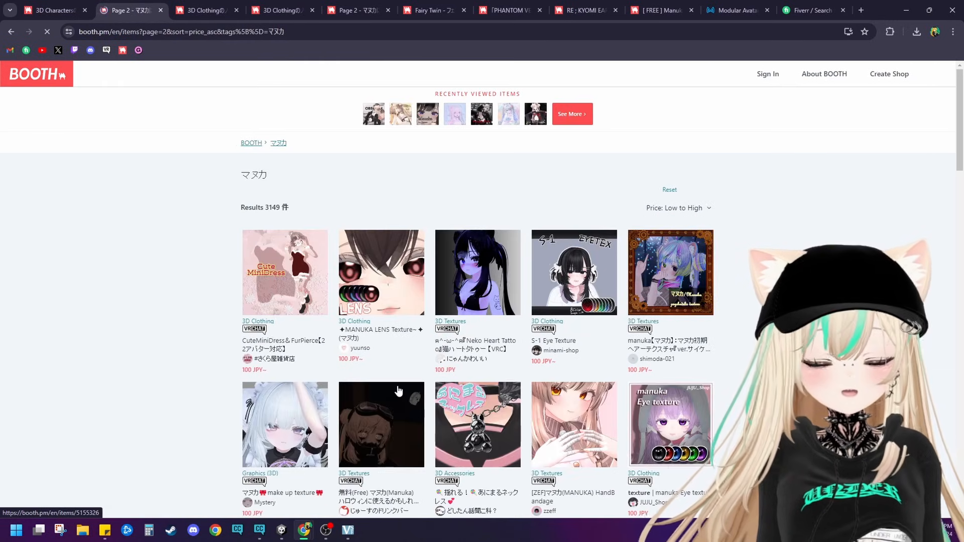
scroll(414, 307, "down", 4)
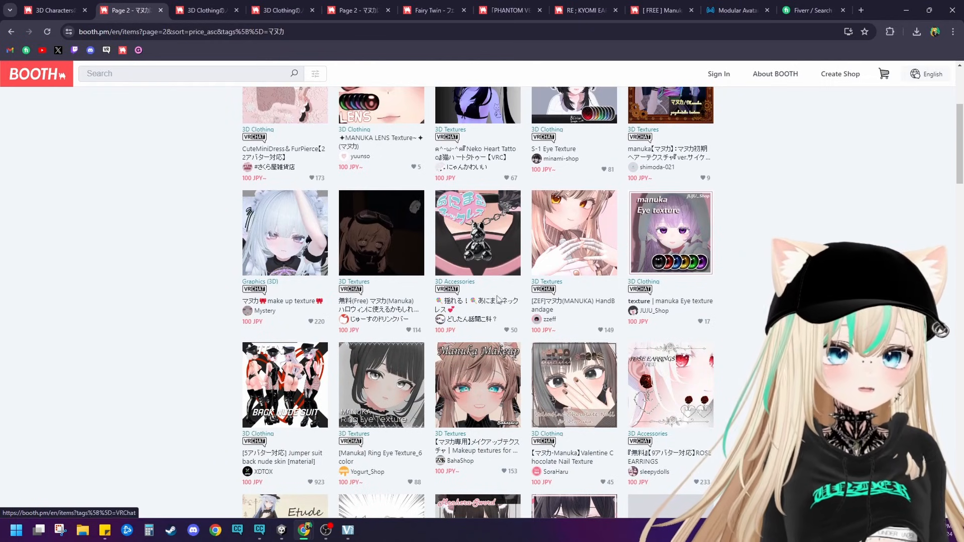
scroll(542, 300, "down", 2)
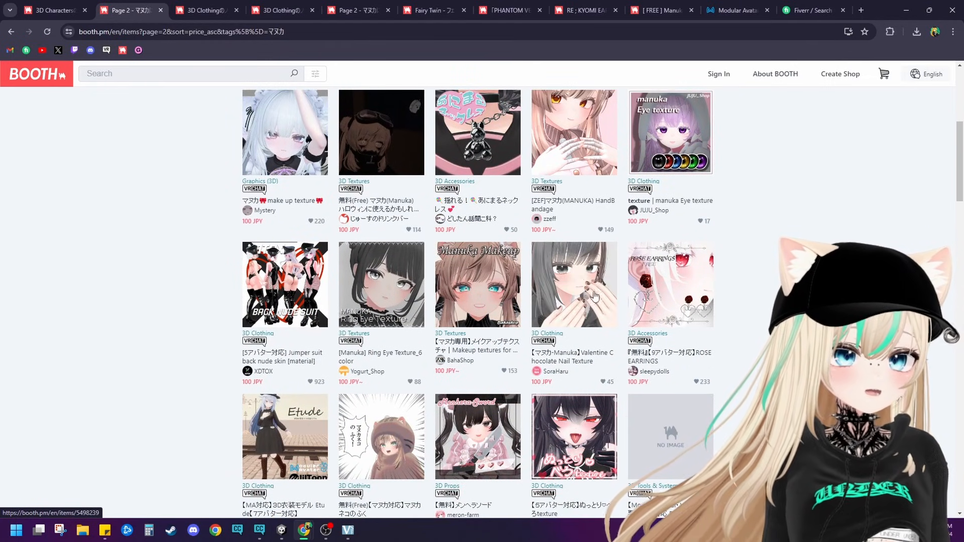
scroll(528, 343, "down", 4)
scroll(528, 343, "down", 4)
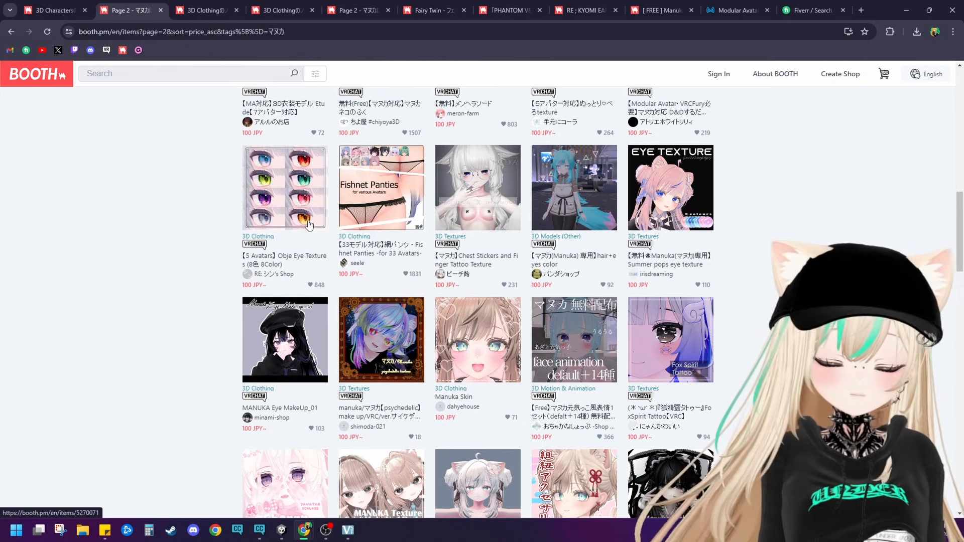
scroll(128, 187, "up", 10)
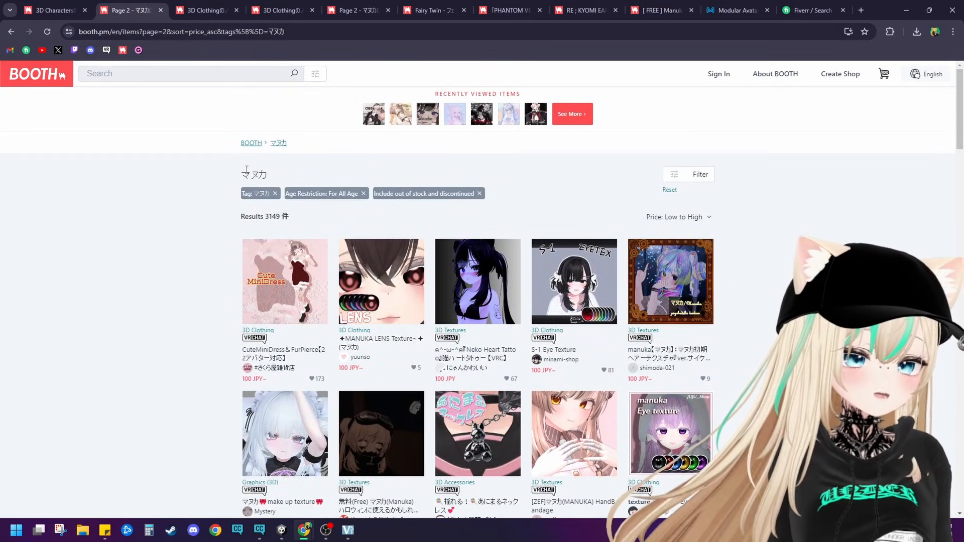
left_click_drag(246, 173, 274, 174)
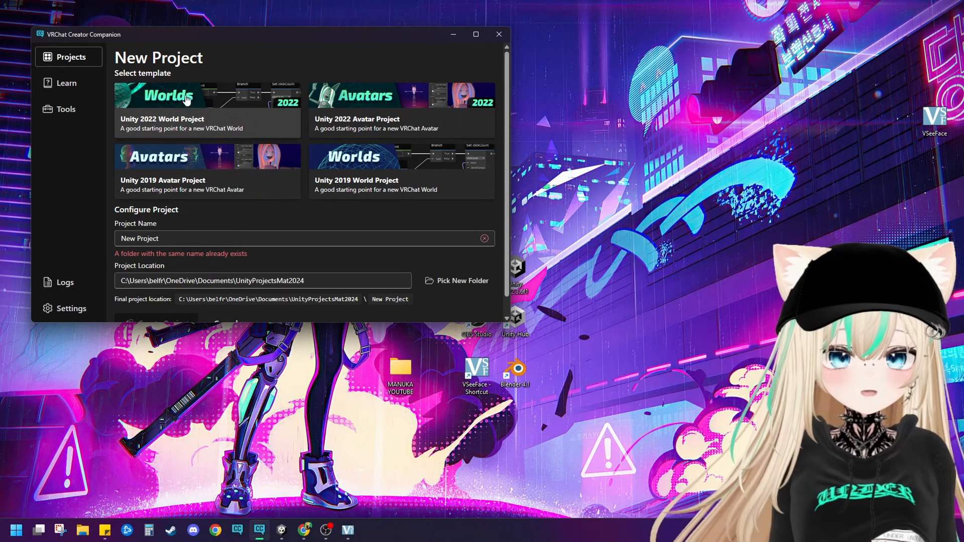
Step: In VRChat Creator Companion, create a Unity 2022 Avatar Project named BOOTHUPLOADCUSTOM
left_click(353, 102)
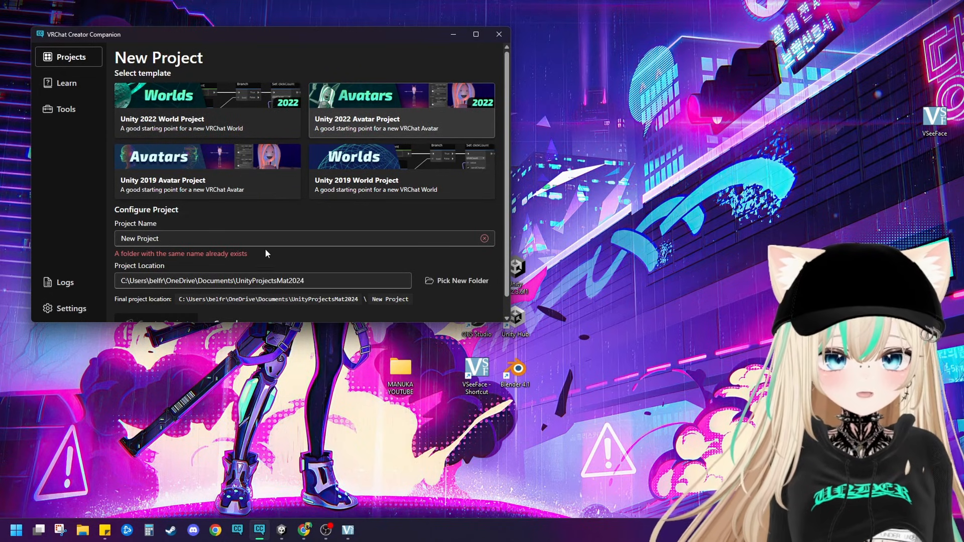
left_click_drag(262, 236, 54, 234)
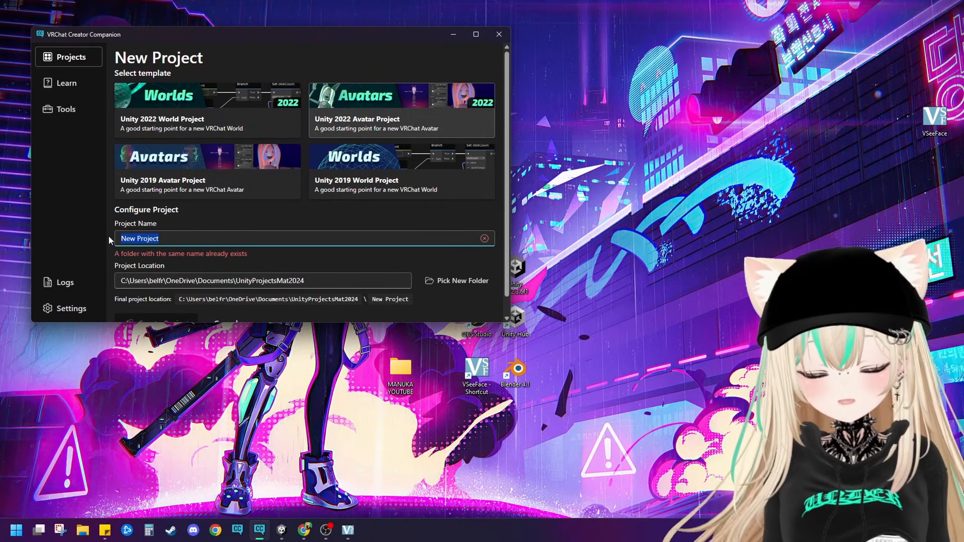
type("BOOTHUPLOA")
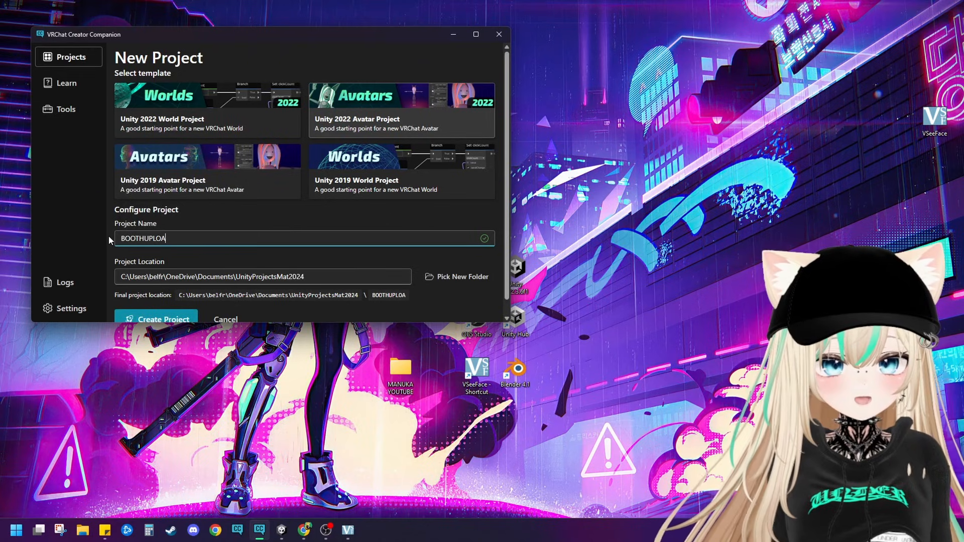
type("DCUSTOM")
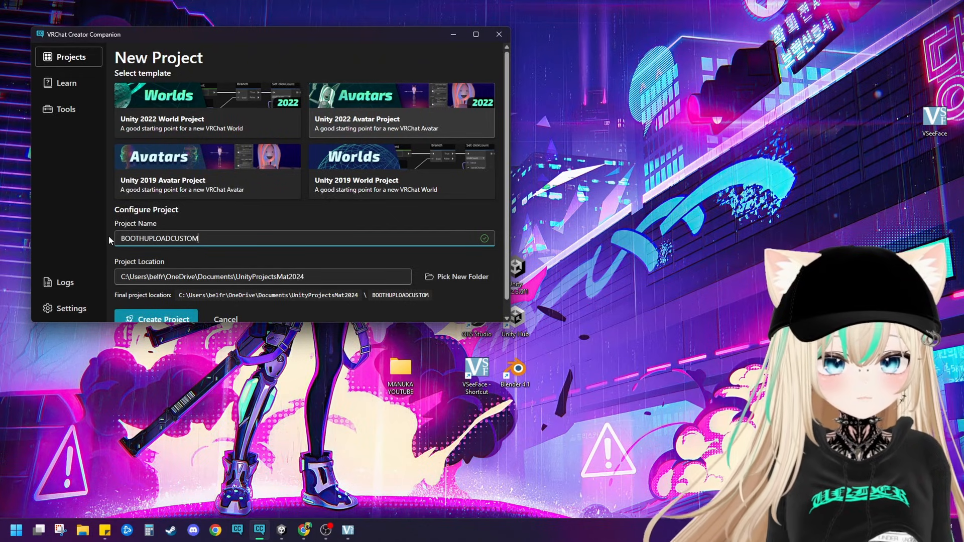
left_click(156, 318)
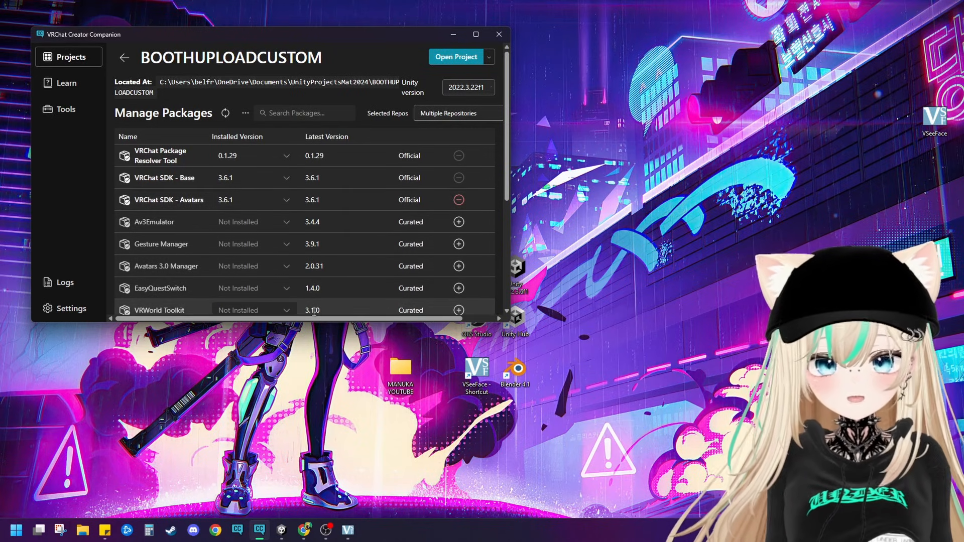
mouse_move(325, 531)
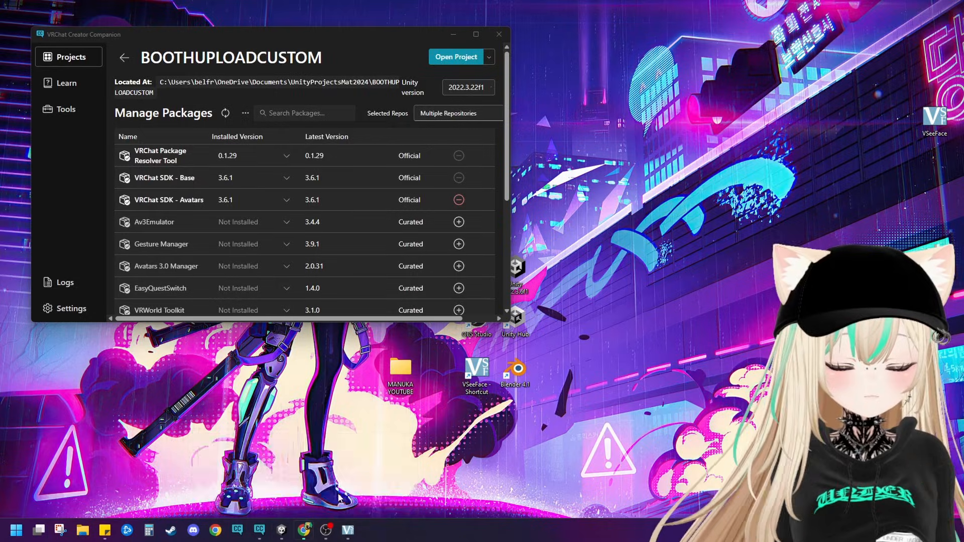
left_click(357, 475)
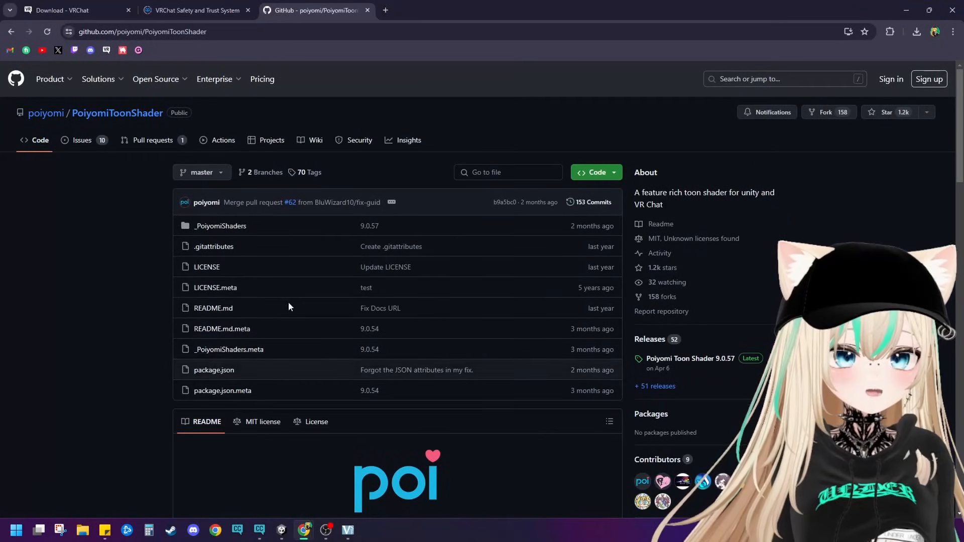
left_click(906, 10)
Step: Switch to the browser window with the BOOTH pages, open the Modular Avatar documentation, and review its installation instructions
mouse_move(305, 531)
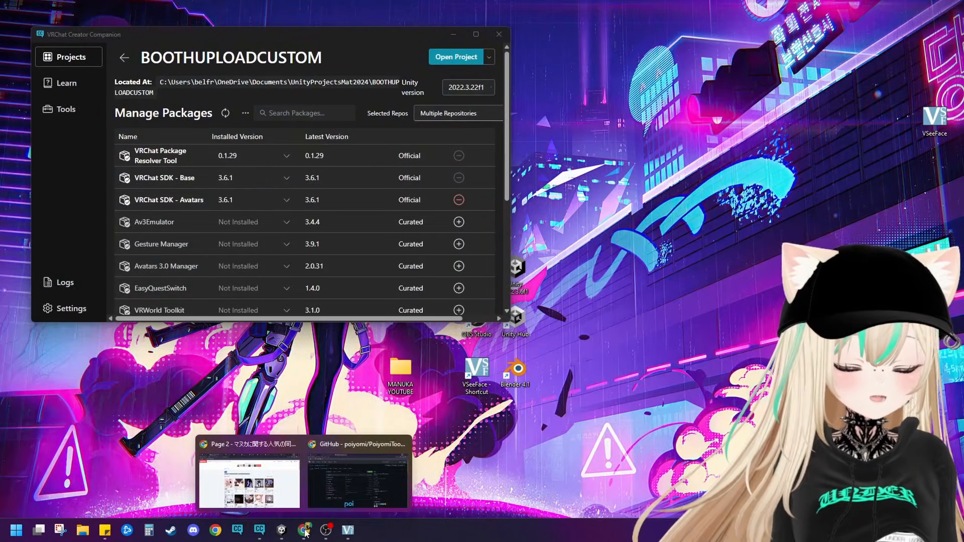
left_click(250, 480)
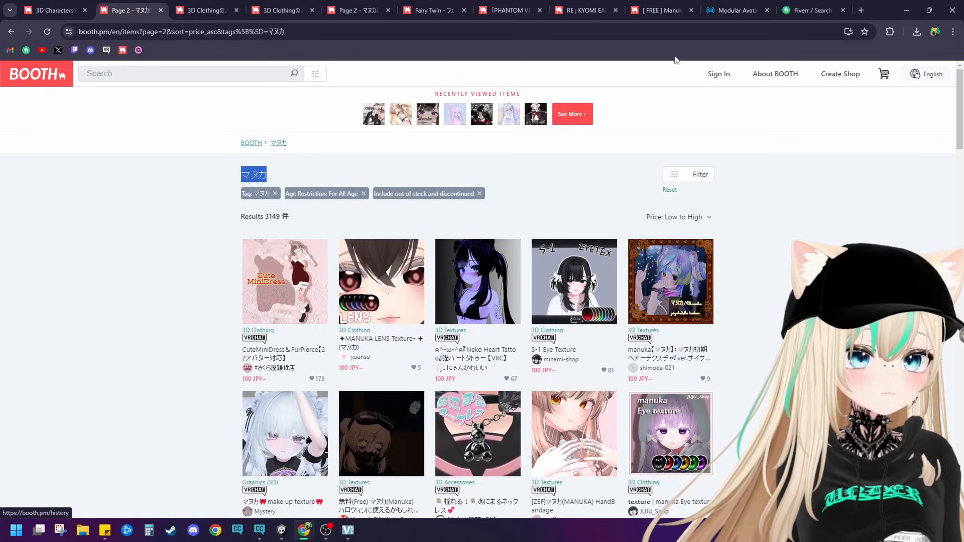
left_click(718, 12)
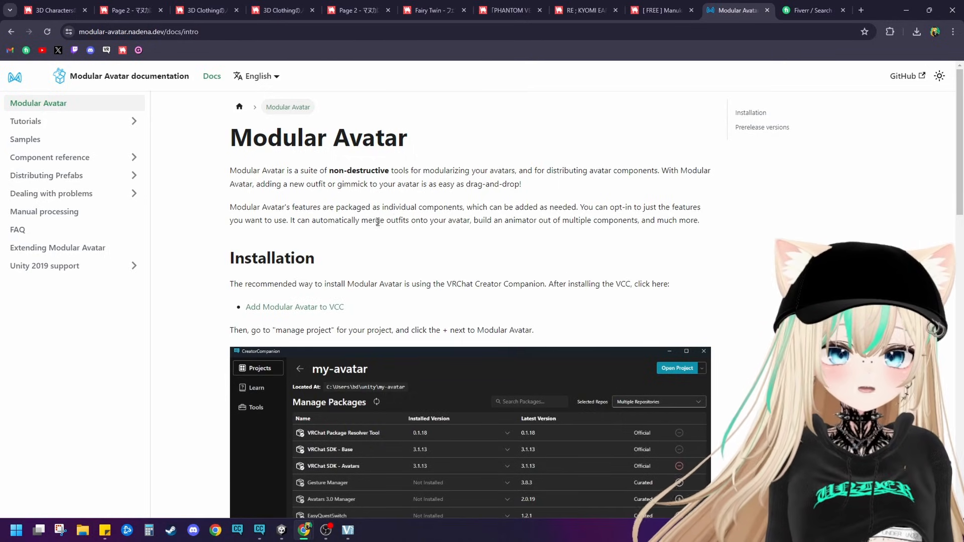
scroll(380, 213, "down", 7)
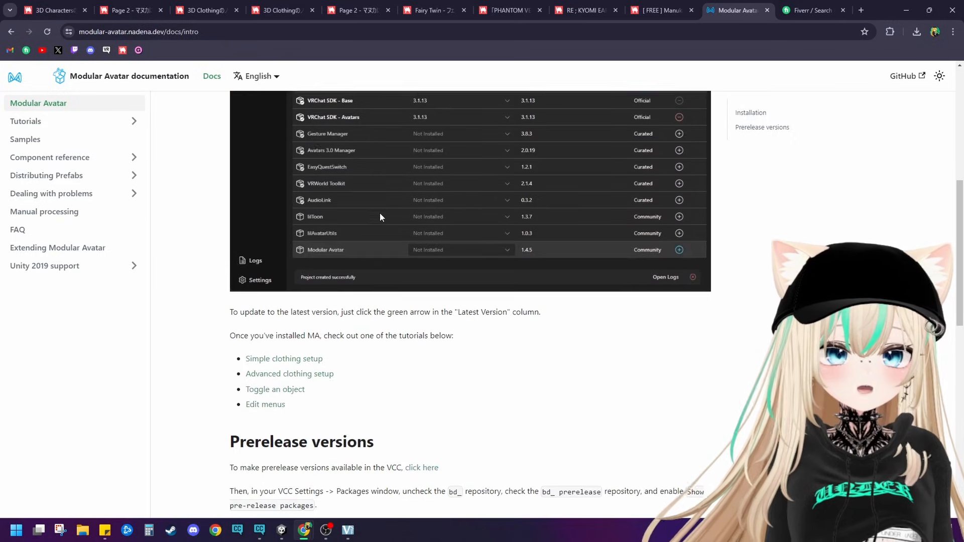
scroll(371, 216, "down", 6)
scroll(535, 124, "up", 13)
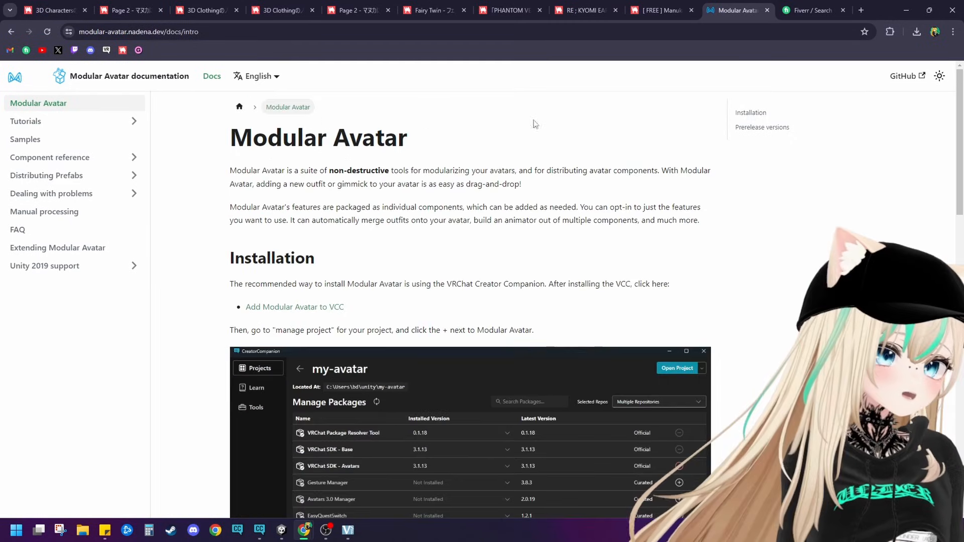
Step: From the documentation's Installation section, request adding Modular Avatar to VCC, and return to the BOOTHUPLOADCUSTOM project in VRChat Creator Companion
left_click(761, 114)
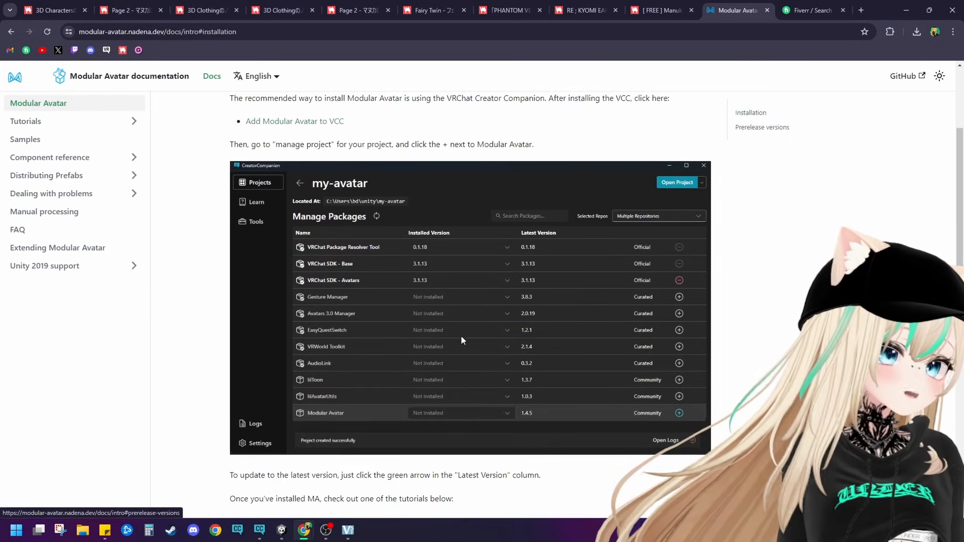
left_click(286, 122)
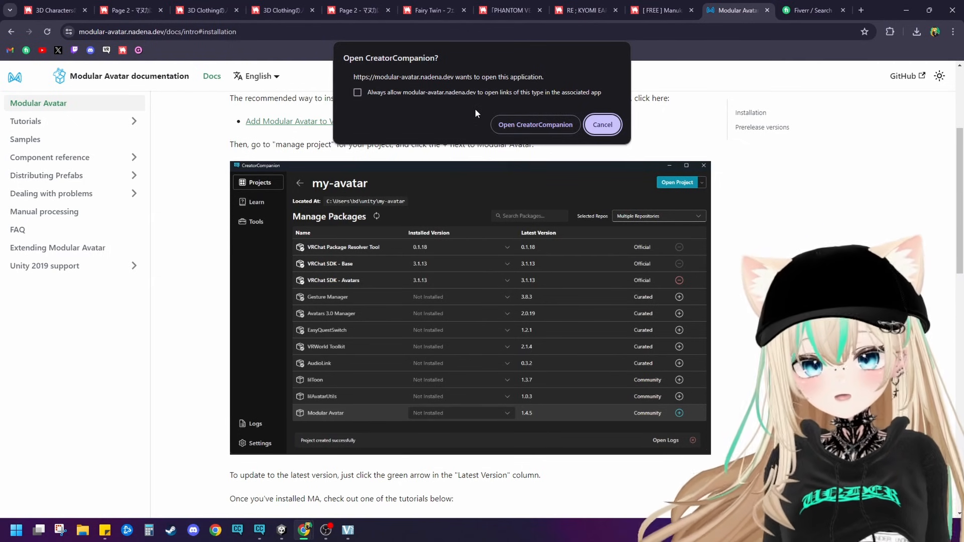
left_click(913, 8)
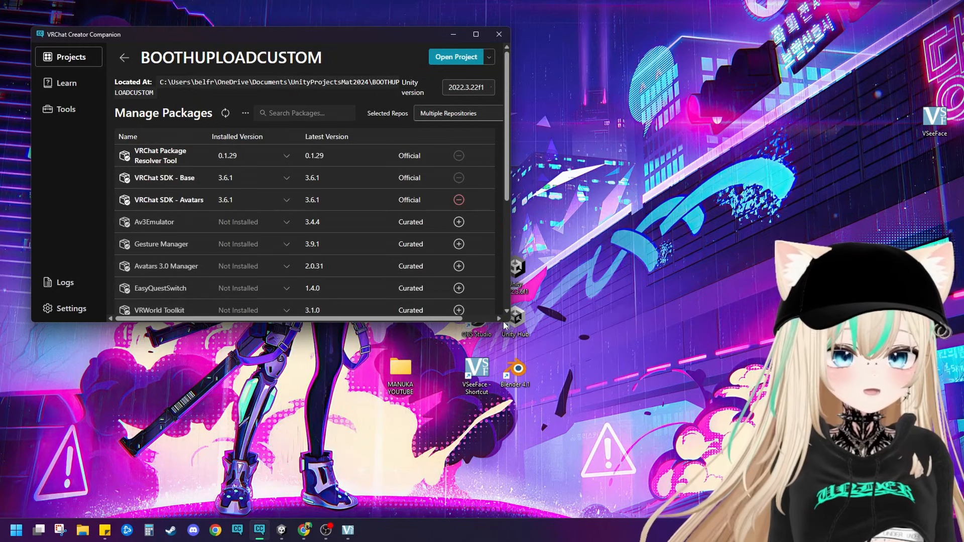
Step: Add the Modular Avatar 1.9.13 package to the BOOTHUPLOADCUSTOM project and open the project in Unity
left_click_drag(506, 323, 502, 357)
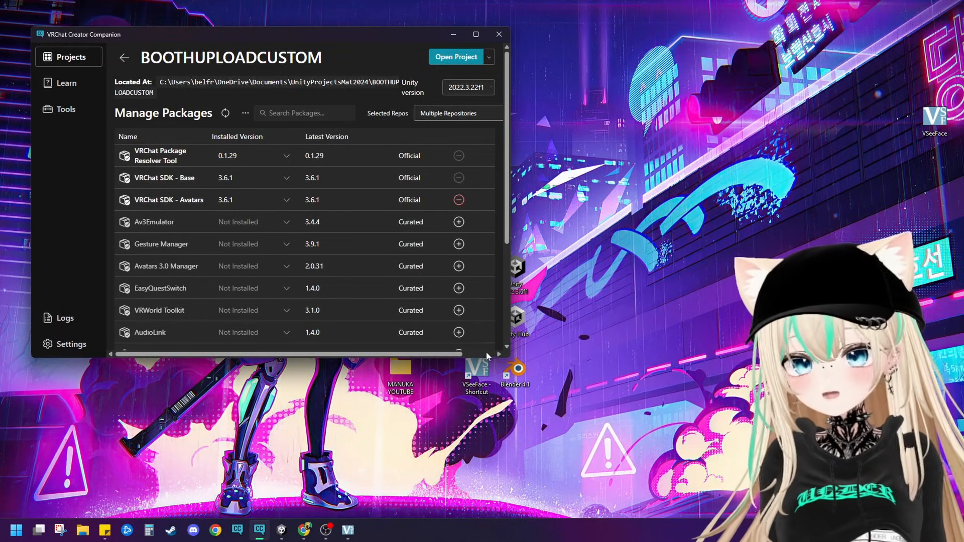
scroll(257, 231, "down", 3)
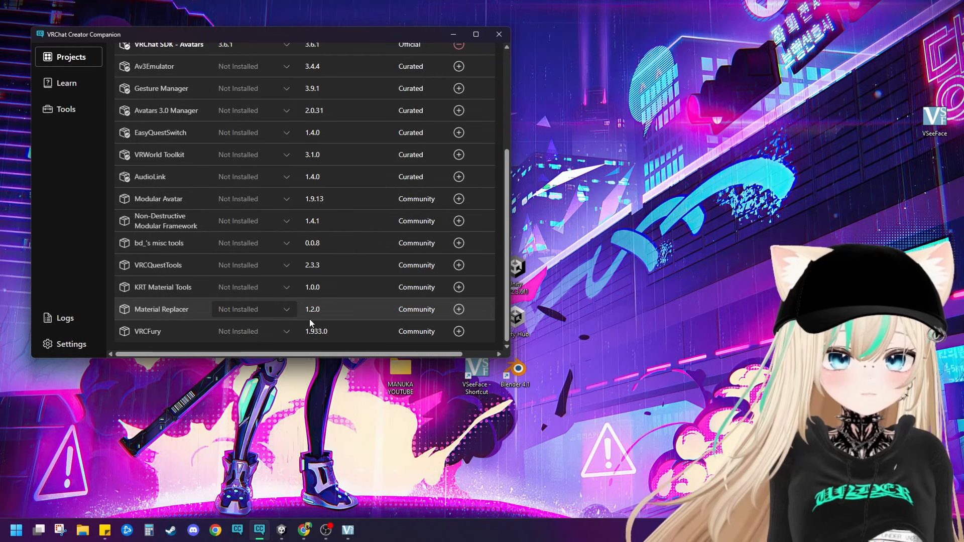
left_click(459, 199)
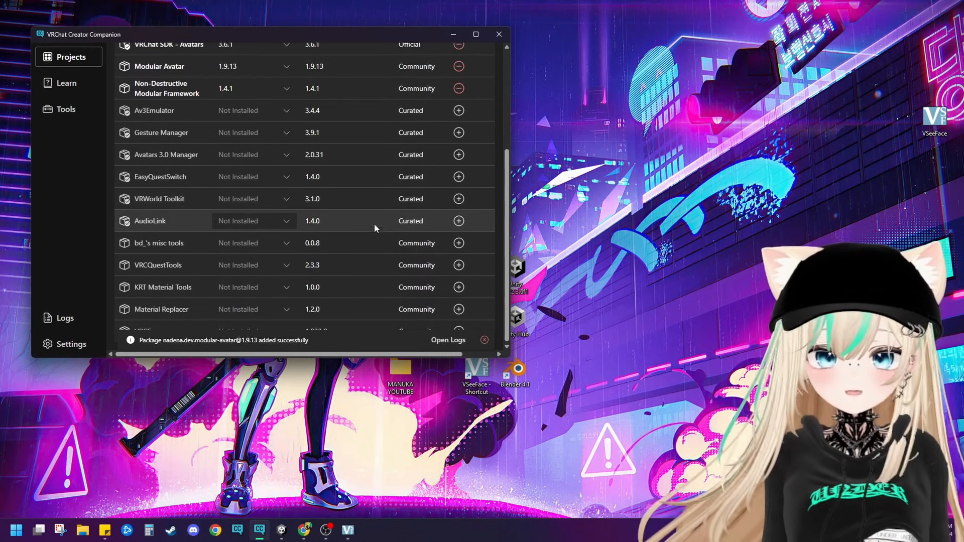
scroll(329, 251, "up", 5)
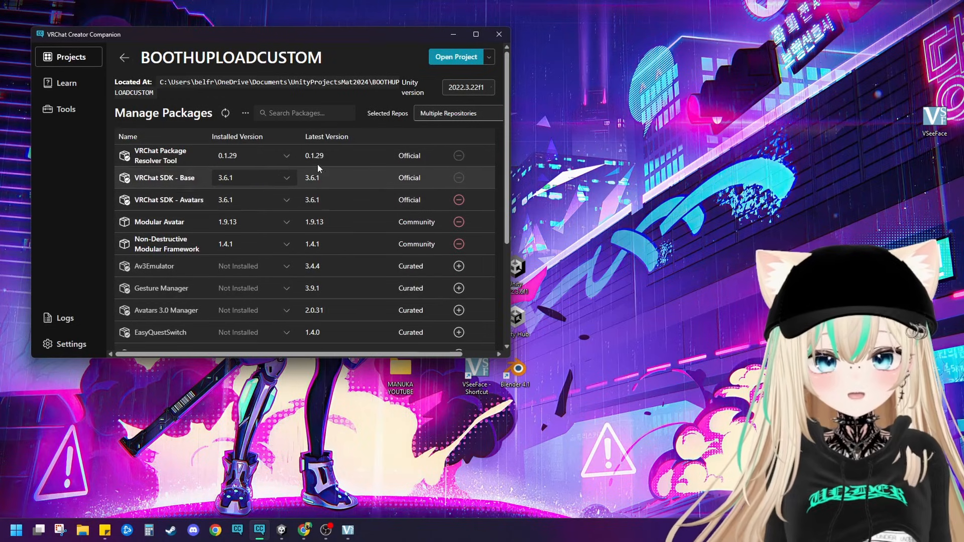
left_click(461, 58)
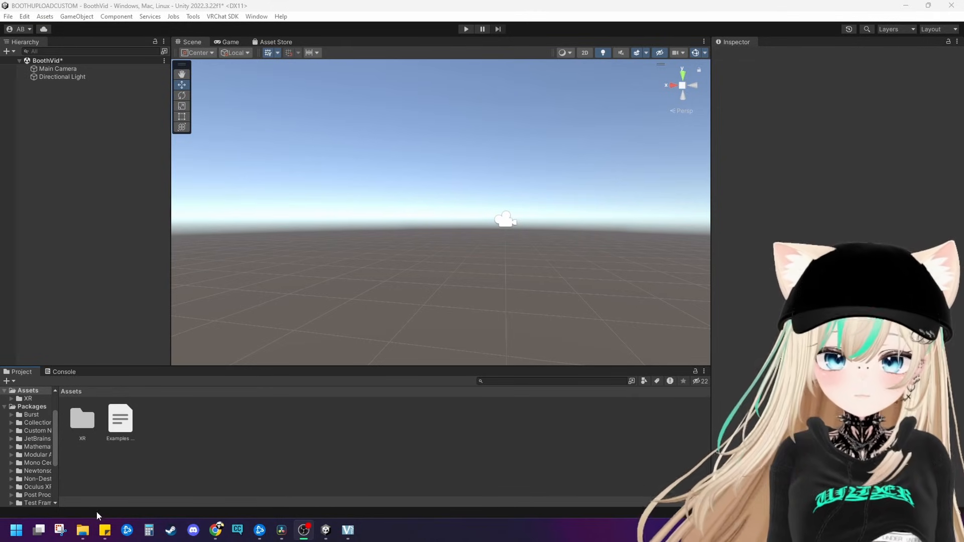
Step: Import all contents of the lilToon_1.7.3 Unity package from the MANUKA YOUTUBE folder into the project's Assets
left_click(88, 533)
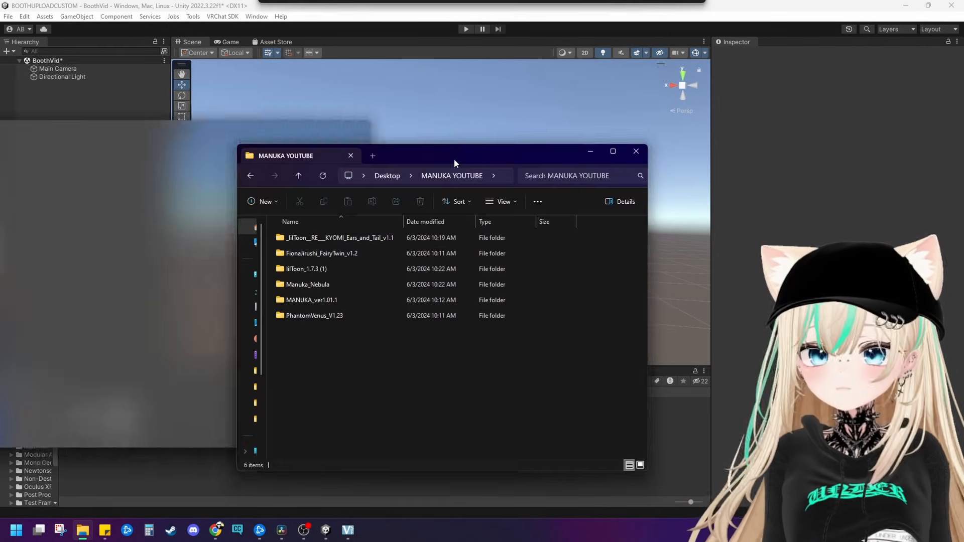
left_click_drag(454, 159, 716, 92)
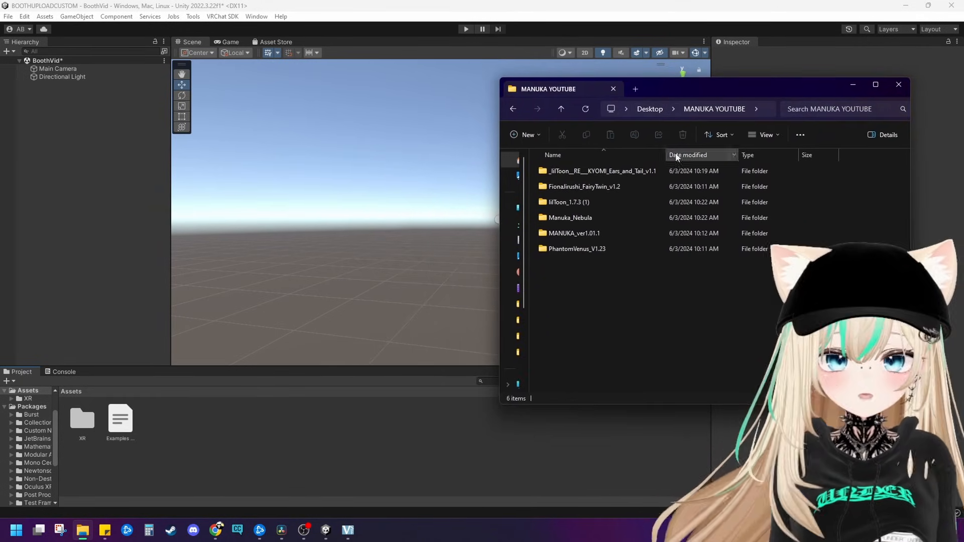
left_click(608, 172)
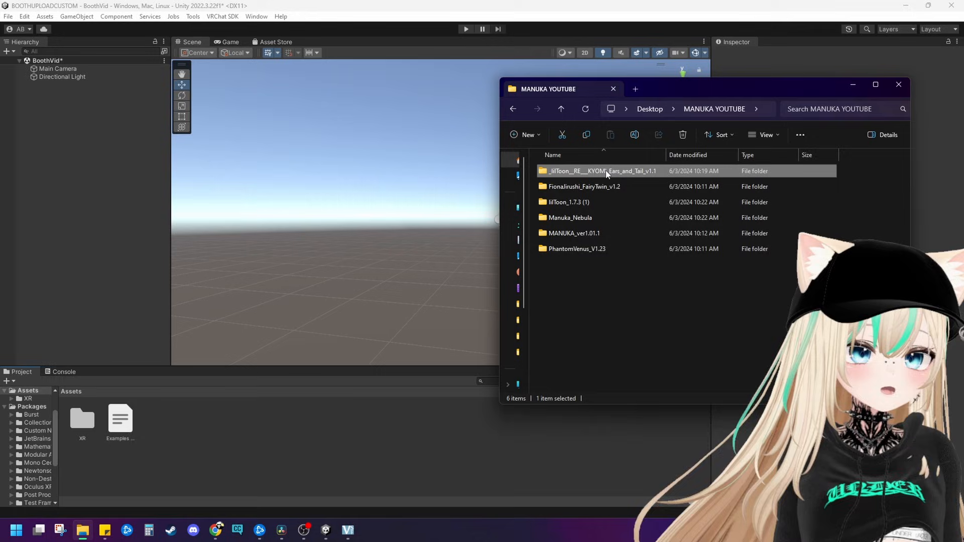
left_click(580, 205)
double_click(580, 205)
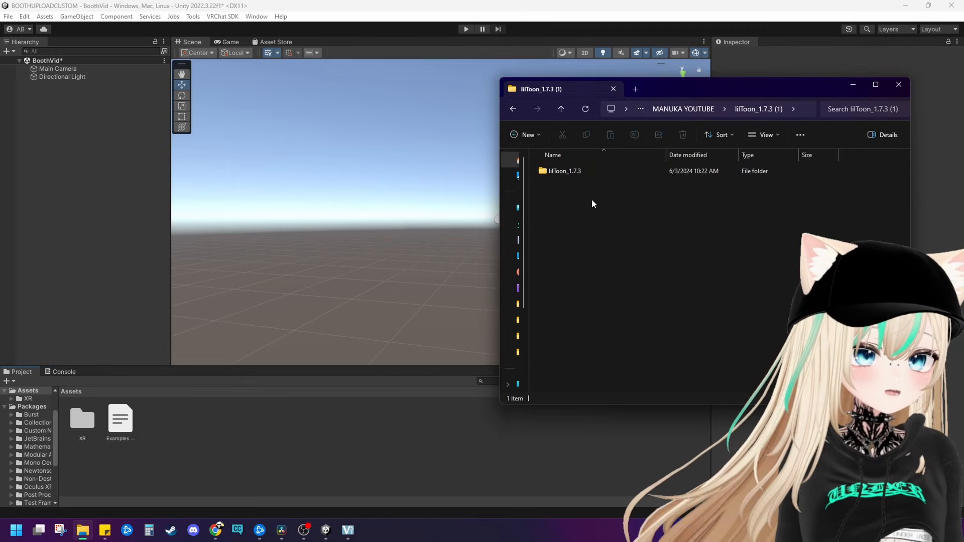
double_click(554, 171)
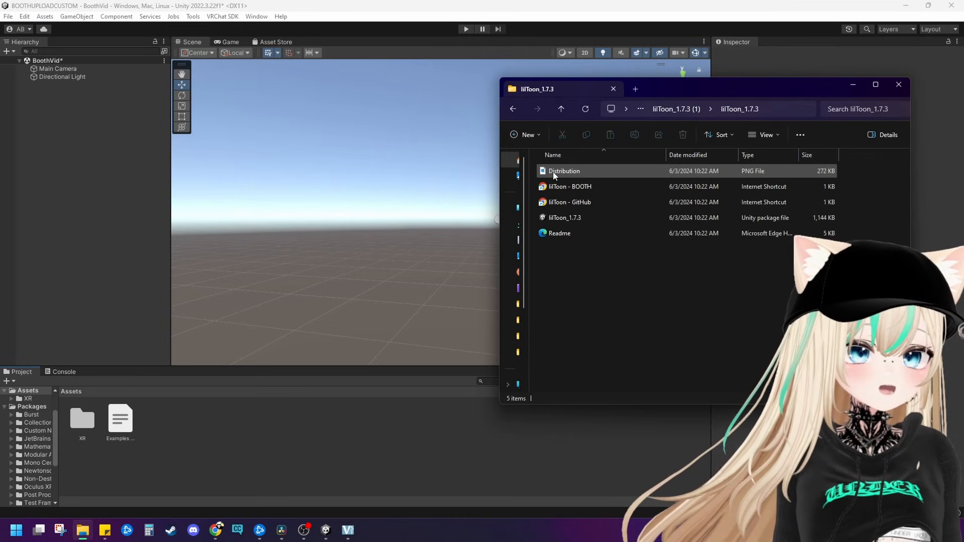
left_click_drag(554, 218, 303, 415)
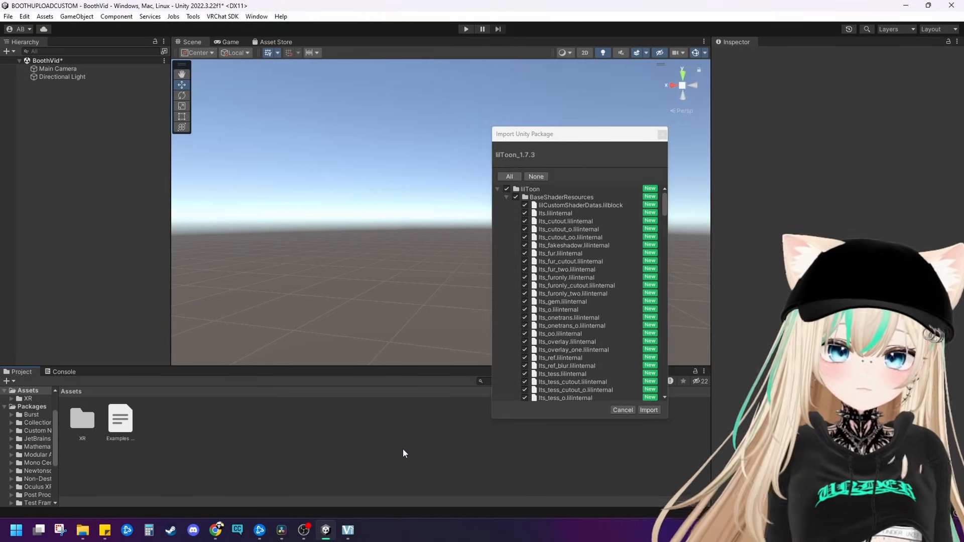
left_click(645, 409)
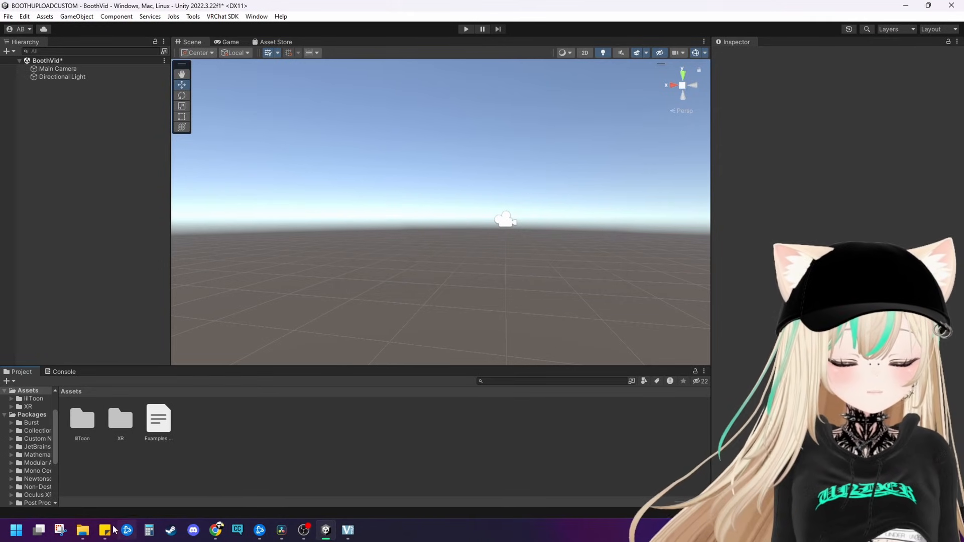
Step: Import the MANUKA Unity package from the MANUKA_ver1.01.1 folder into the project's Assets
left_click(83, 531)
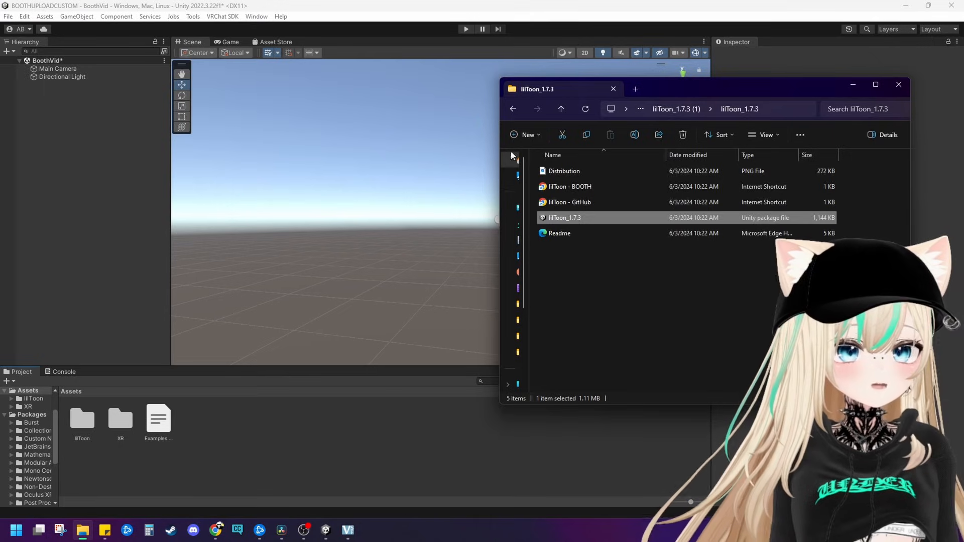
left_click(557, 109)
left_click(558, 109)
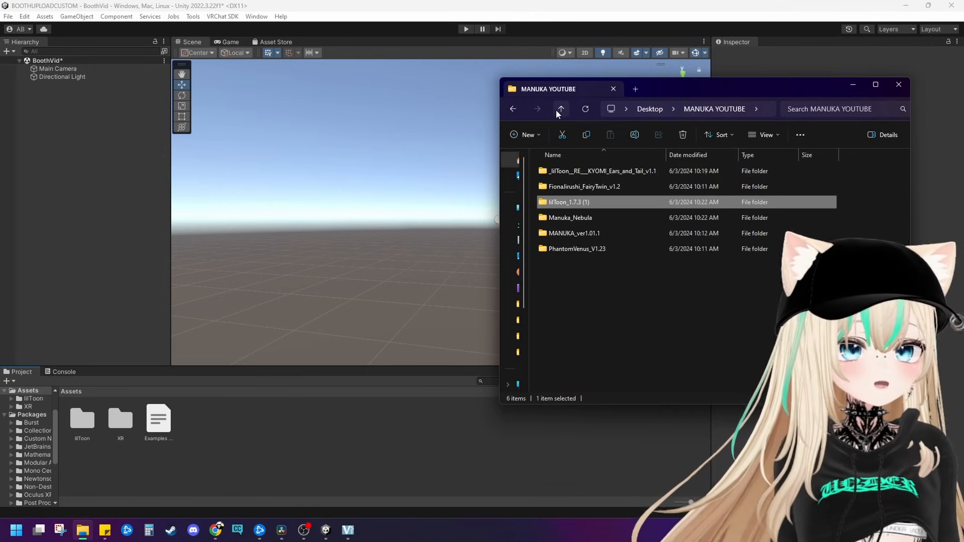
double_click(564, 232)
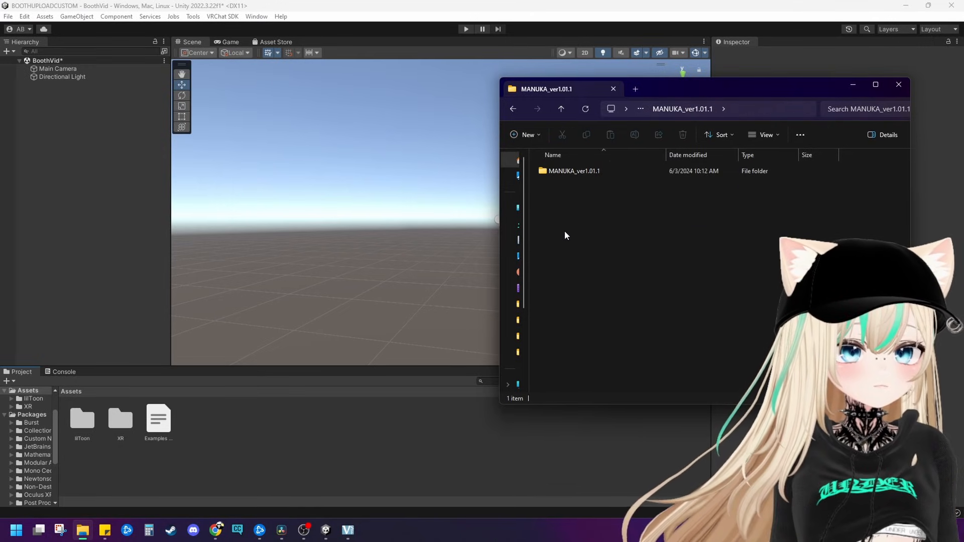
double_click(557, 171)
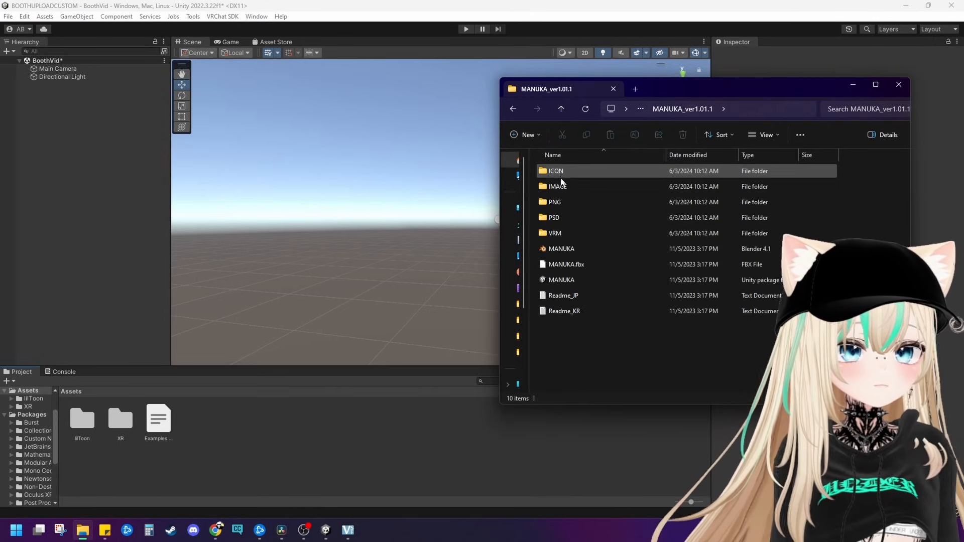
left_click(562, 280)
left_click_drag(562, 280, 249, 423)
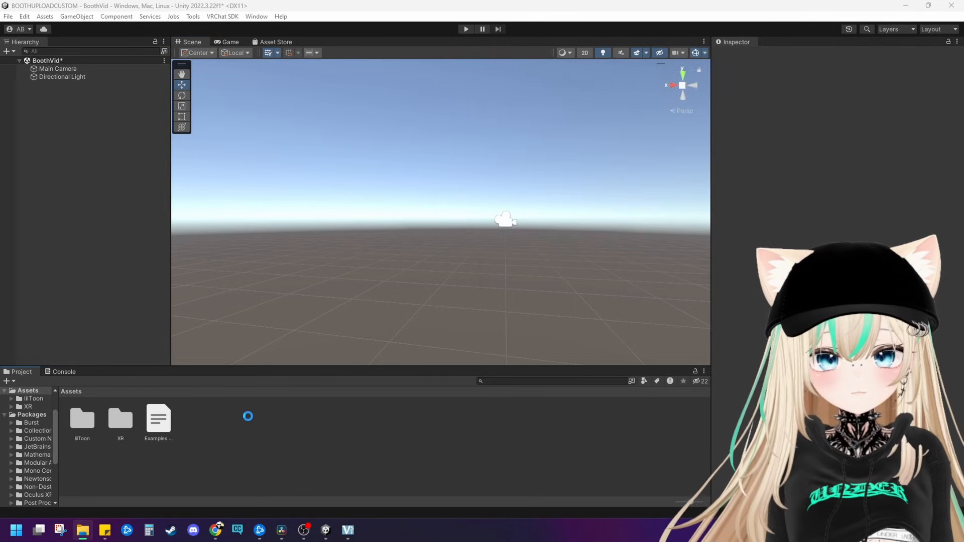
left_click(654, 408)
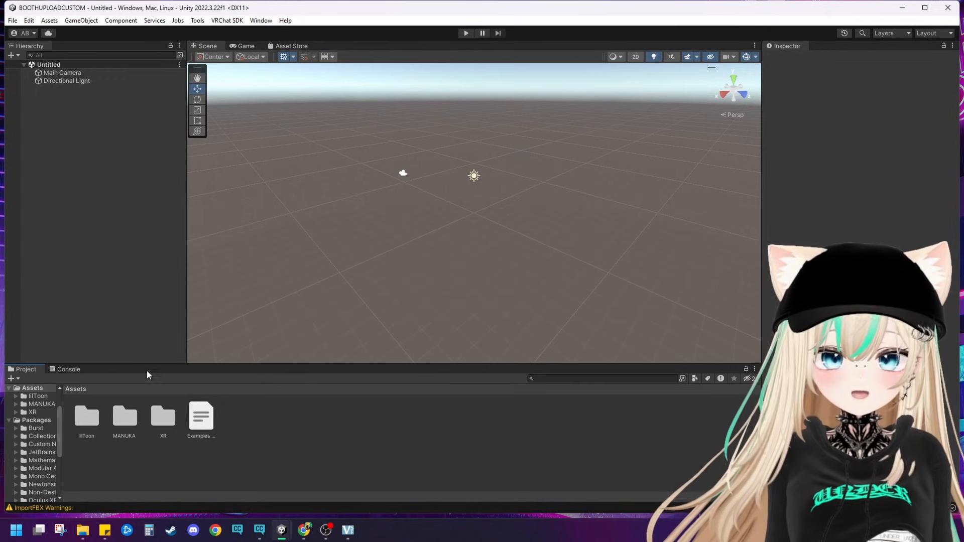
Step: Place the MANUKA_lilToon prefab from the MANUKA Prefab folder in the scene and reset its Transform
double_click(125, 415)
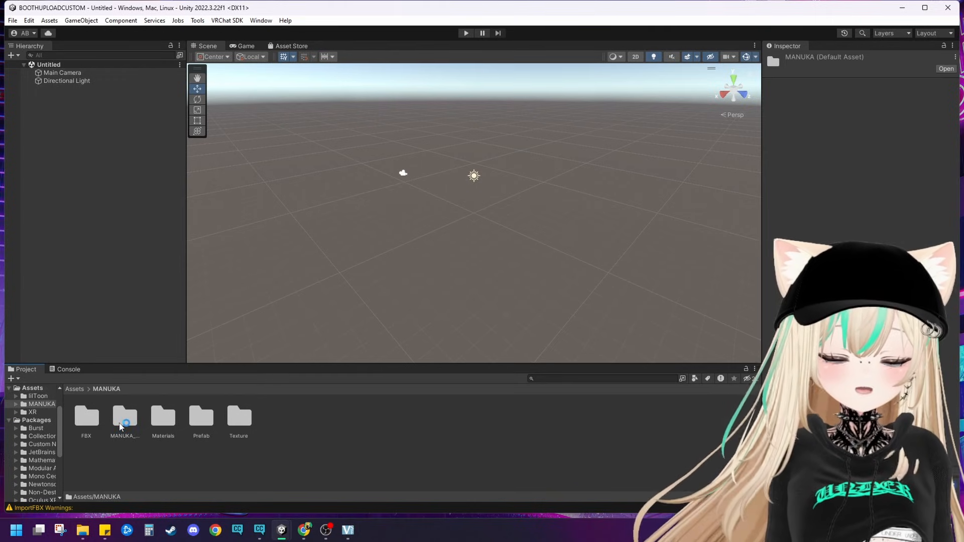
double_click(201, 415)
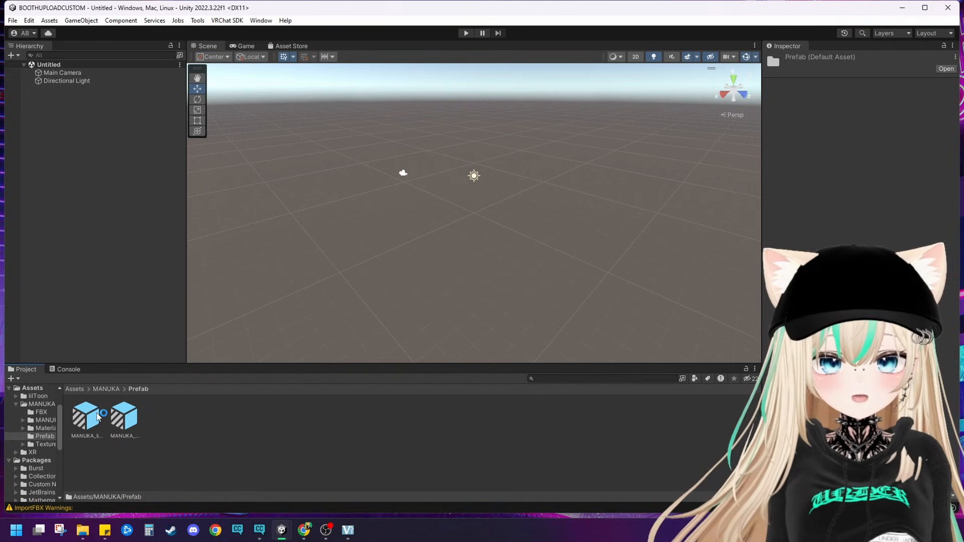
left_click_drag(86, 415, 448, 194)
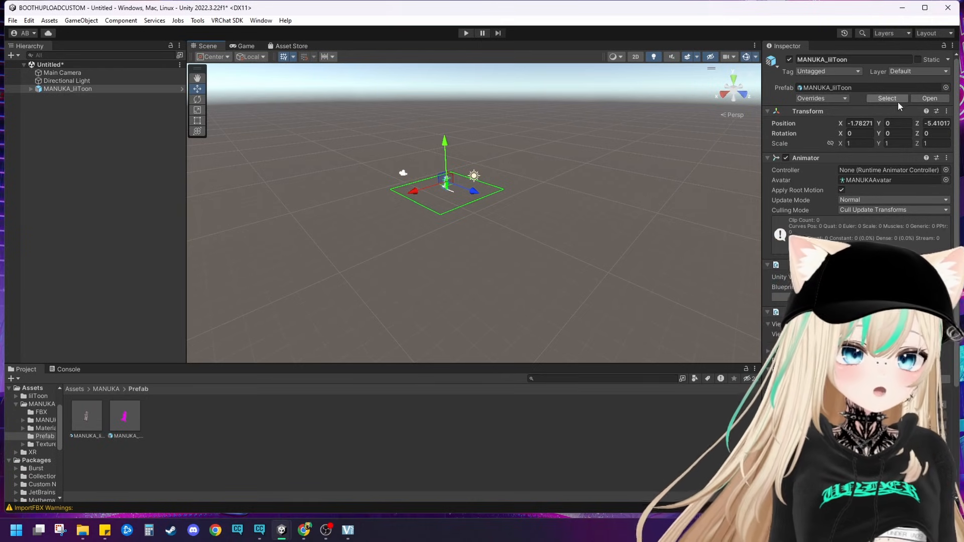
left_click(947, 111)
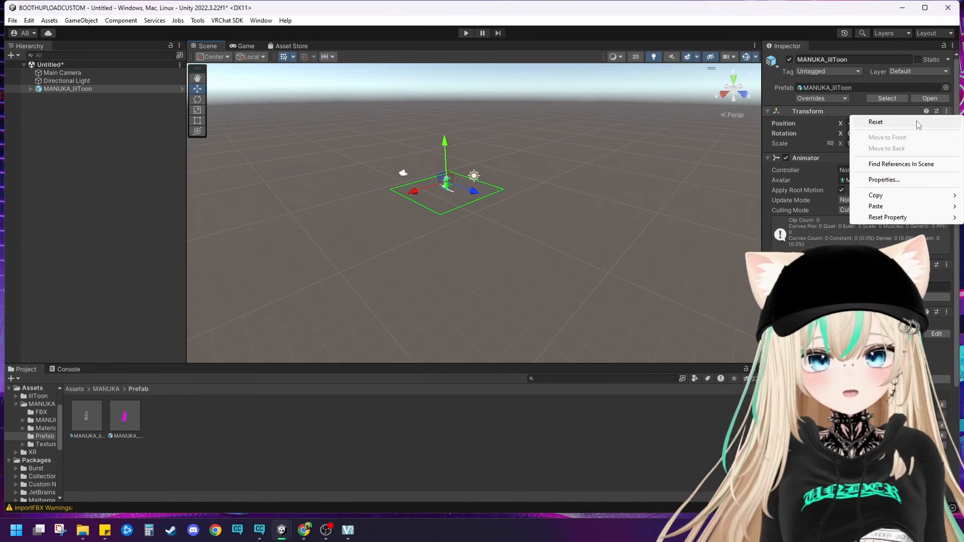
left_click(875, 121)
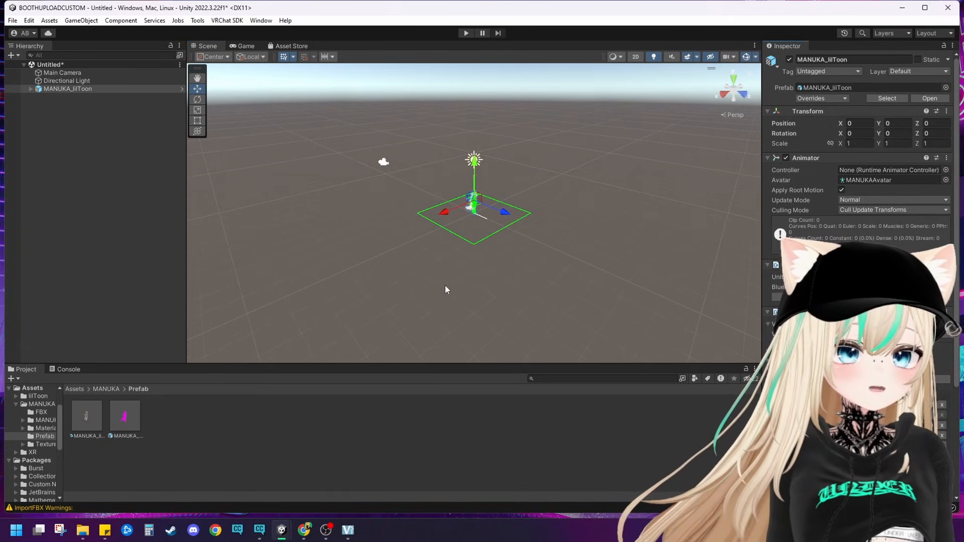
Step: Examine the Manuka avatar up close in the scene from the front and at an angle
scroll(445, 273, "up", 3)
scroll(444, 269, "up", 2)
left_click(478, 236)
scroll(558, 173, "up", 5)
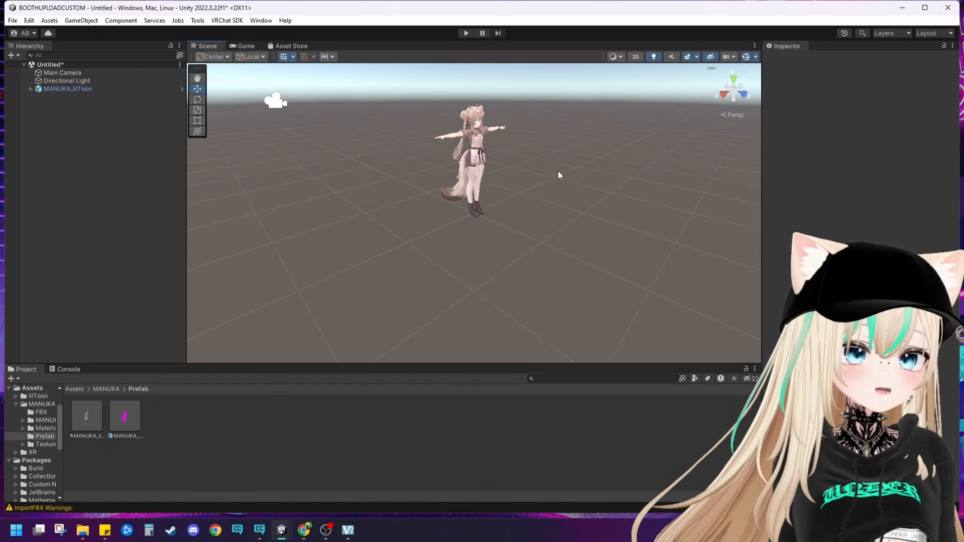
scroll(531, 153, "up", 4)
middle_click_drag(525, 146, 431, 342)
left_click_drag(432, 341, 266, 289, "alt")
middle_click_drag(266, 289, 217, 334)
middle_click_drag(342, 220, 422, 202)
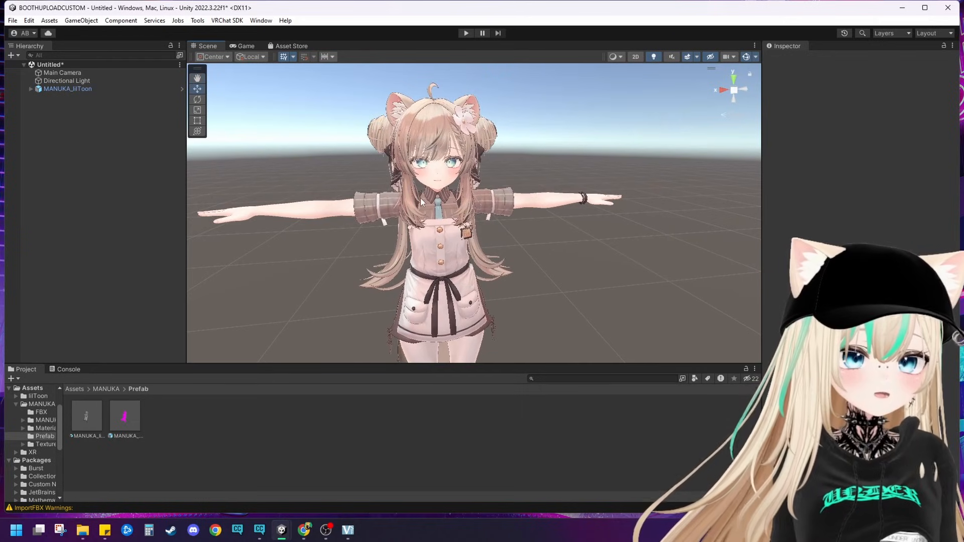
right_click_drag(526, 150, 449, 200)
middle_click_drag(449, 216, 367, 223)
right_click_drag(366, 223, 513, 218)
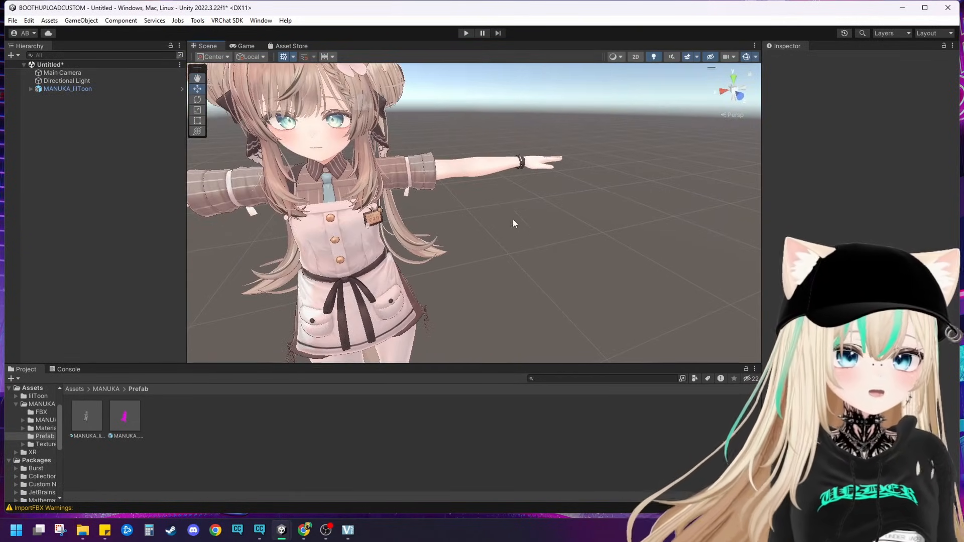
Step: Unpack the MANUKA_lilToon prefab completely
left_click(52, 89)
right_click(54, 92)
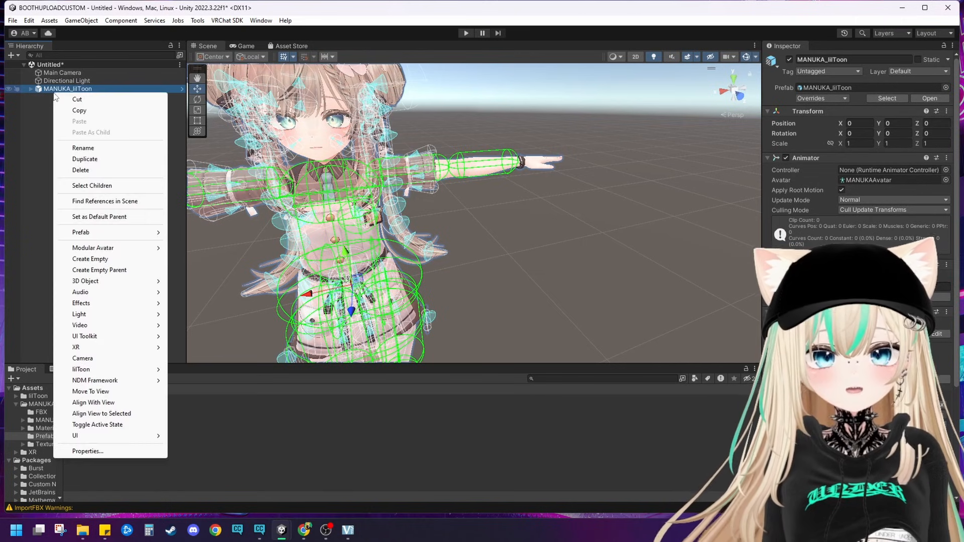
mouse_move(122, 237)
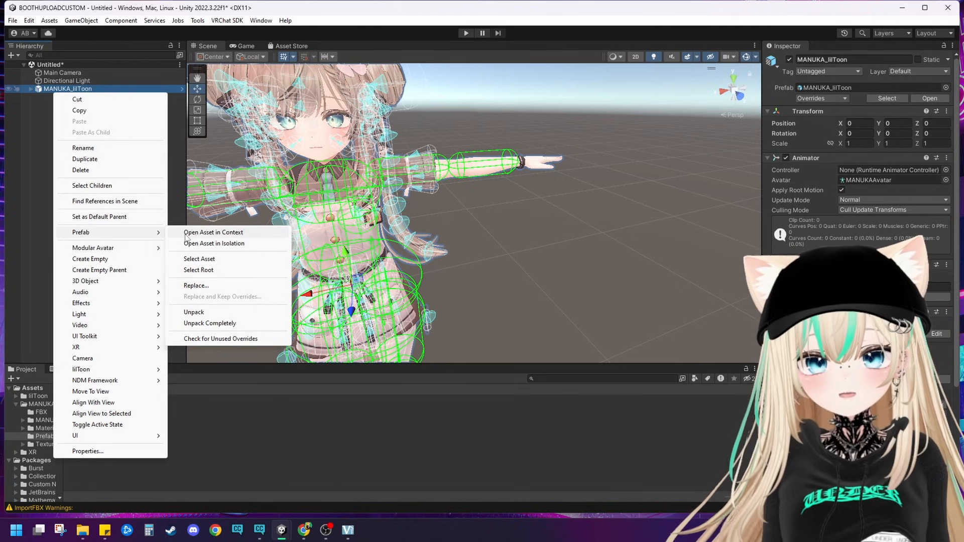
left_click(207, 324)
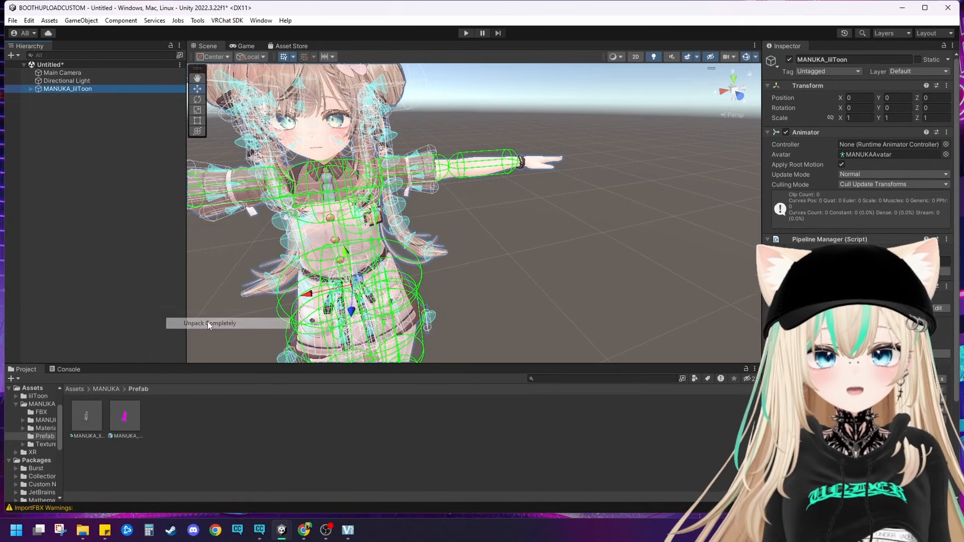
Step: Expand the MANUKA_lilToon object and inspect its Manuka_atama and Manuka_body parts on the avatar
left_click(31, 89)
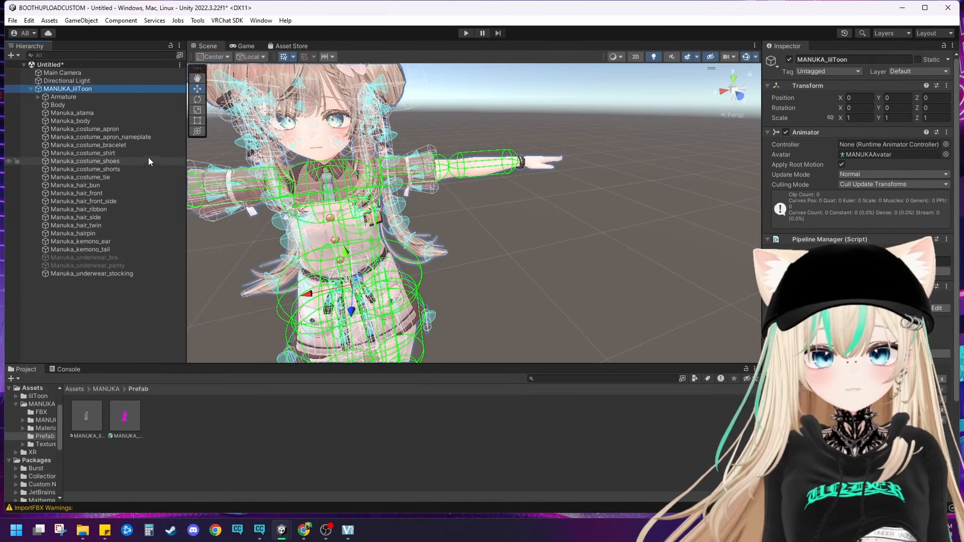
left_click(114, 113)
middle_click_drag(429, 199, 429, 185)
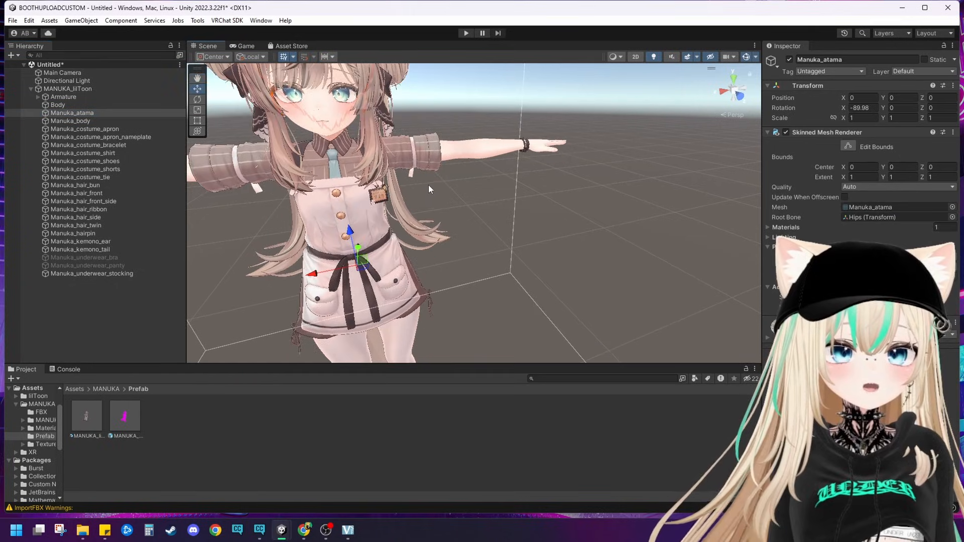
right_click_drag(429, 185, 367, 158)
mouse_move(367, 158)
middle_mouse_down()
mouse_move(357, 172)
mouse_move(359, 146)
middle_mouse_up()
left_click(105, 121)
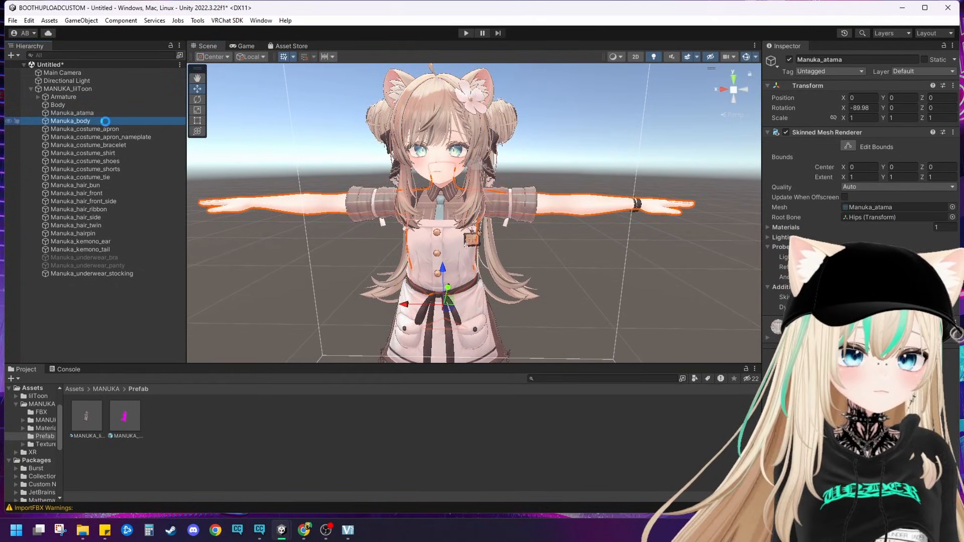
Step: Check which parts of the avatar Manuka_atama and Manuka_costume_apron cover
left_click(99, 112)
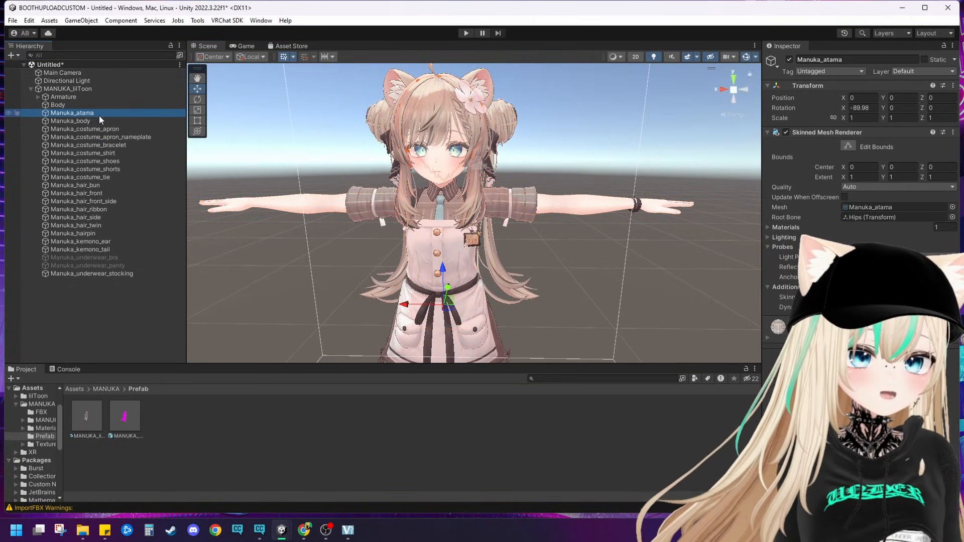
left_click(99, 113)
left_click(100, 129)
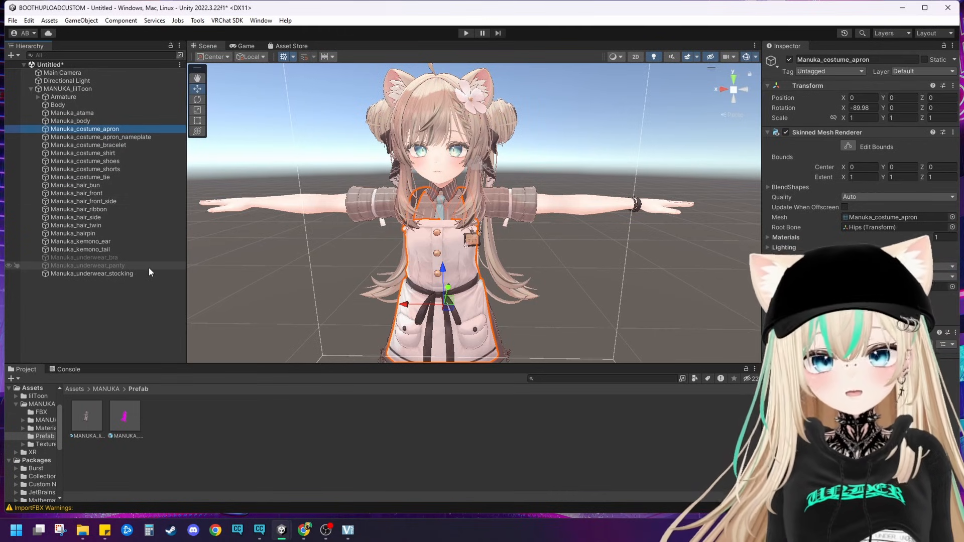
left_click(121, 246)
left_click(119, 236, "ctrl")
left_click(117, 239, "ctrl")
left_click(110, 211, "ctrl")
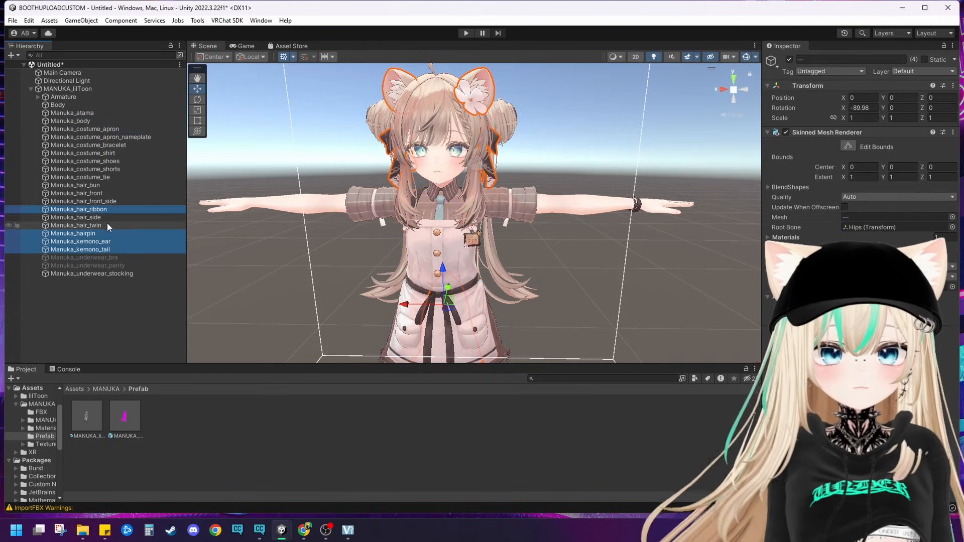
left_click(107, 223, "ctrl")
left_click(106, 223, "ctrl")
left_click(103, 216, "ctrl")
left_click(103, 216)
Step: Delete Manuka_kemono_tail, Manuka_kemono_ear, Manuka_hairpin, Manuka_hair_twin and Manuka_hair_side from the avatar
right_click(104, 250)
left_click(146, 208)
right_click(97, 241)
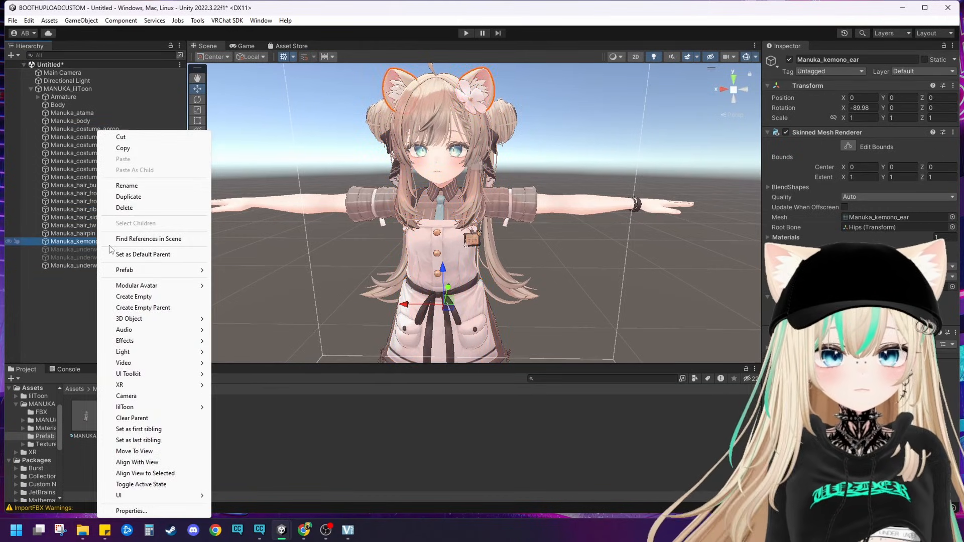
left_click(126, 208)
right_click(92, 234)
left_click(119, 207)
right_click(104, 225)
left_click(120, 207)
right_click(105, 216)
left_click(120, 207)
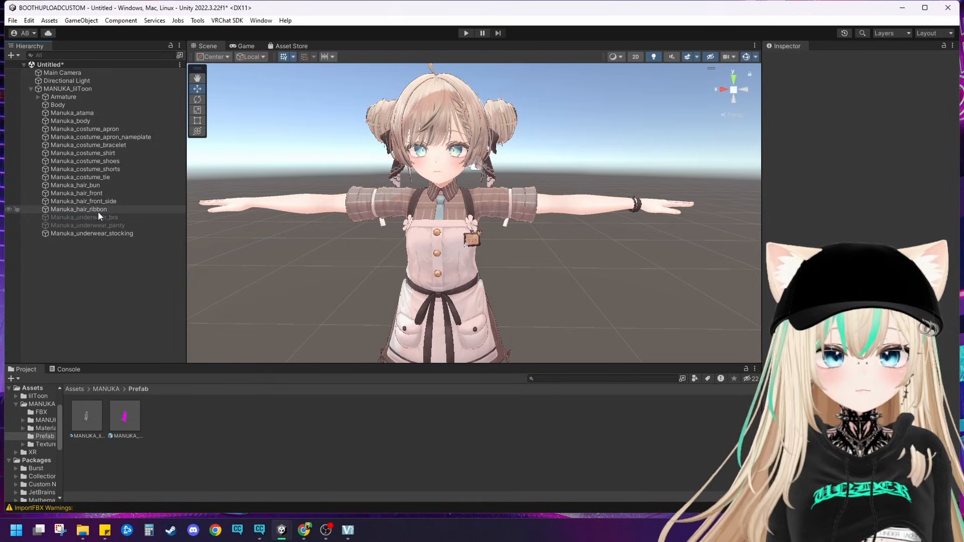
Step: Delete the remaining hair parts: Manuka_hair_ribbon, Manuka_hair_front_side, Manuka_hair_front and Manuka_hair_bun
right_click(97, 210)
left_click(117, 207)
right_click(105, 201)
left_click(121, 207)
right_click(88, 194)
left_click(121, 208)
right_click(91, 186)
left_click(121, 207)
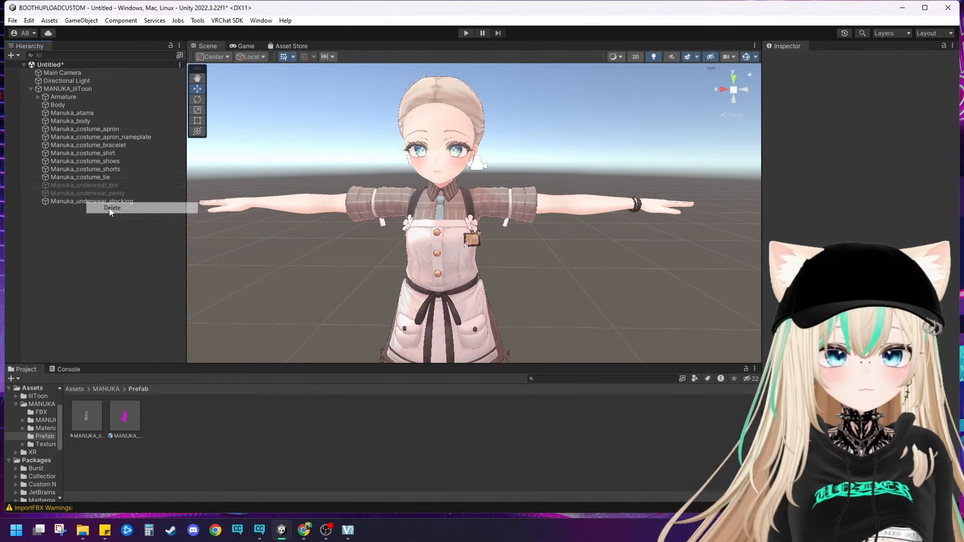
Step: Delete the Manuka_costume_tie, Manuka_costume_shorts and Manuka_costume_shoes objects from the avatar
right_click(90, 177)
left_click(119, 207)
right_click(93, 169)
left_click(120, 208)
right_click(89, 161)
left_click(121, 207)
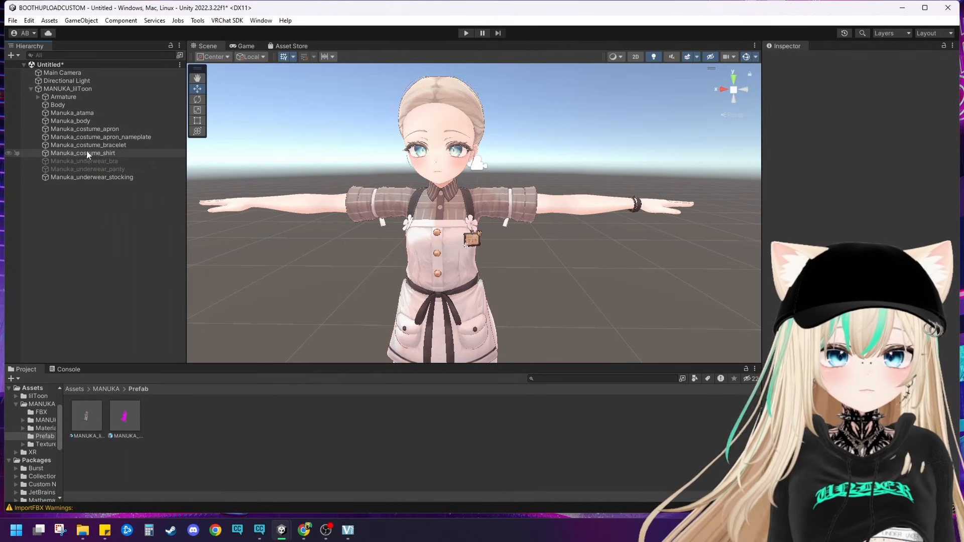
Step: Delete the remaining costume parts: Manuka_costume_shirt, Manuka_costume_bracelet, Manuka_costume_apron_nameplate and Manuka_costume_apron
right_click(86, 153)
left_click(121, 207)
right_click(86, 146)
left_click(120, 207)
right_click(87, 137)
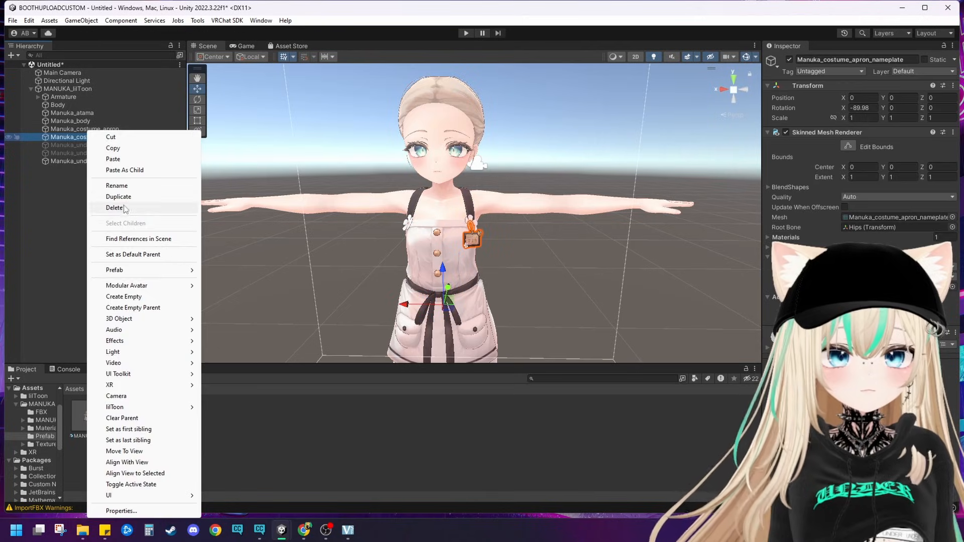
left_click(120, 207)
right_click(88, 129)
left_click(120, 206)
Step: Delete the Manuka_atama and Manuka_underwear_stocking objects from the avatar
right_click(88, 112)
left_click(120, 189)
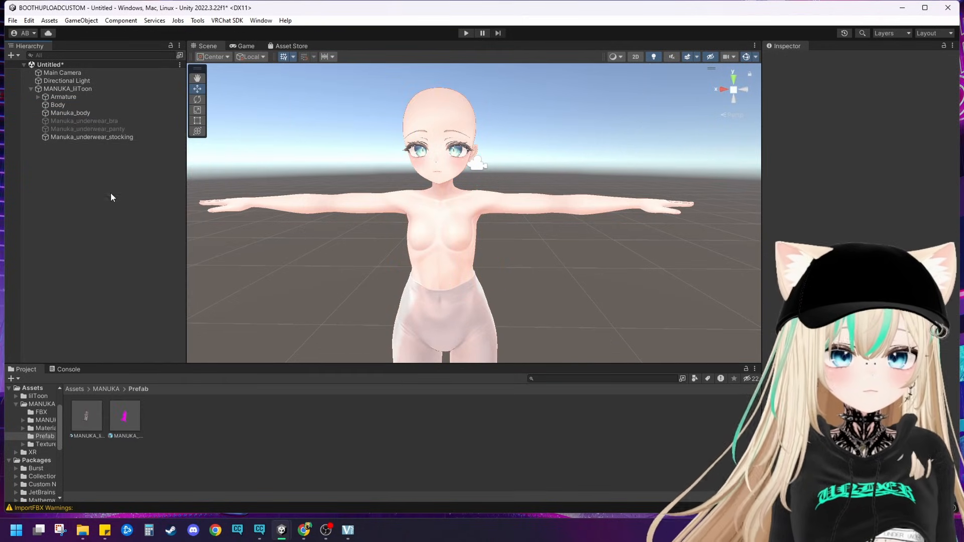
left_click(79, 113)
right_click(81, 137)
left_click(120, 214)
Step: Restore the hidden body areas by setting the Shrink blendshapes of Manuka_body to 0
scroll(318, 194, "down", 3)
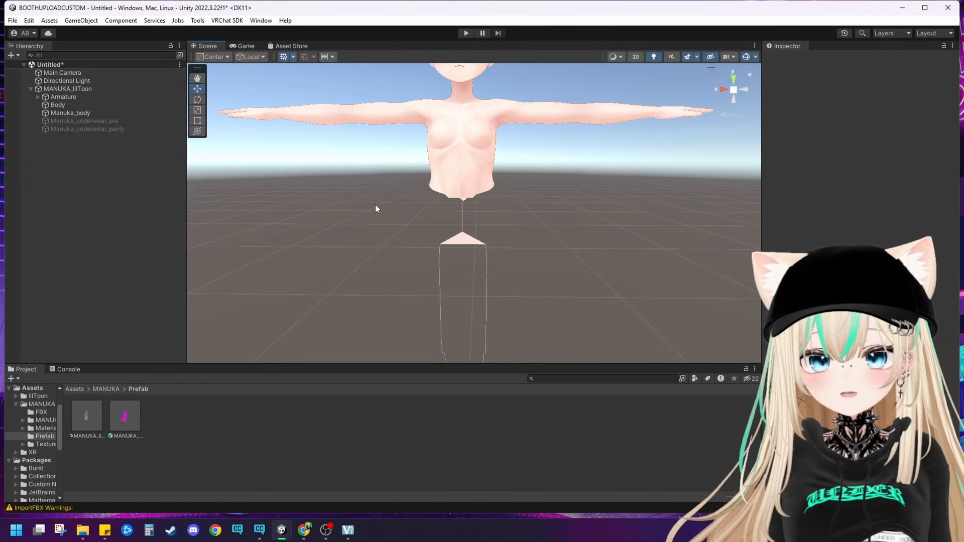
scroll(394, 212, "down", 2)
left_click(495, 156)
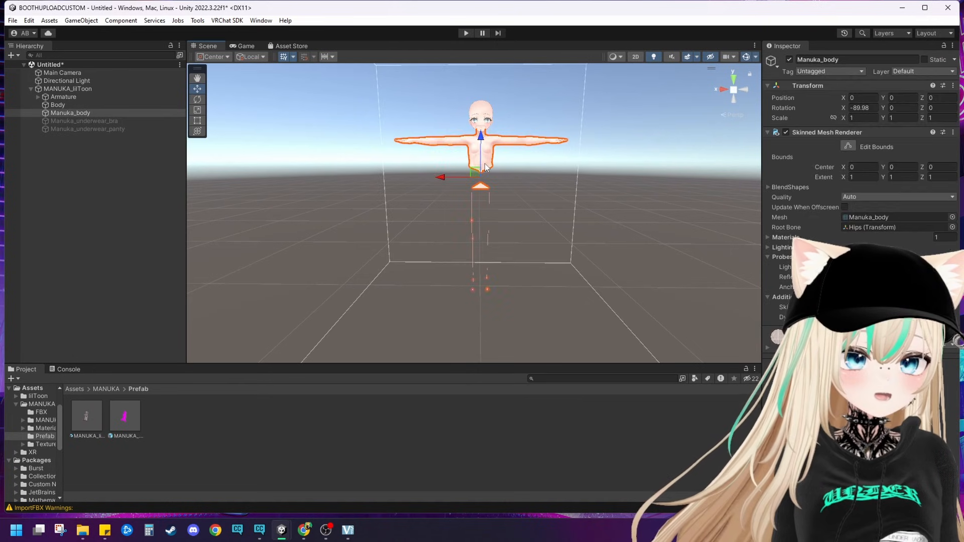
left_click(768, 187)
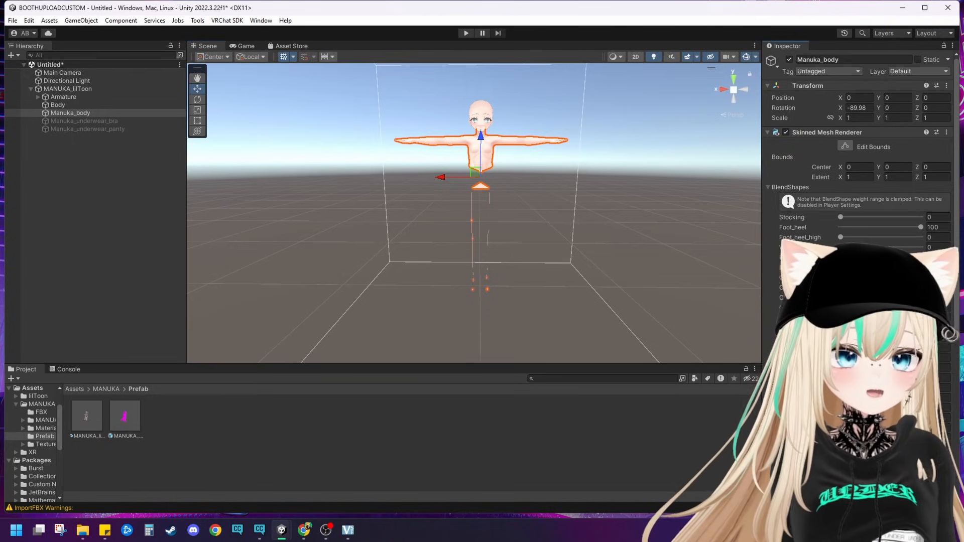
scroll(853, 201, "down", 10)
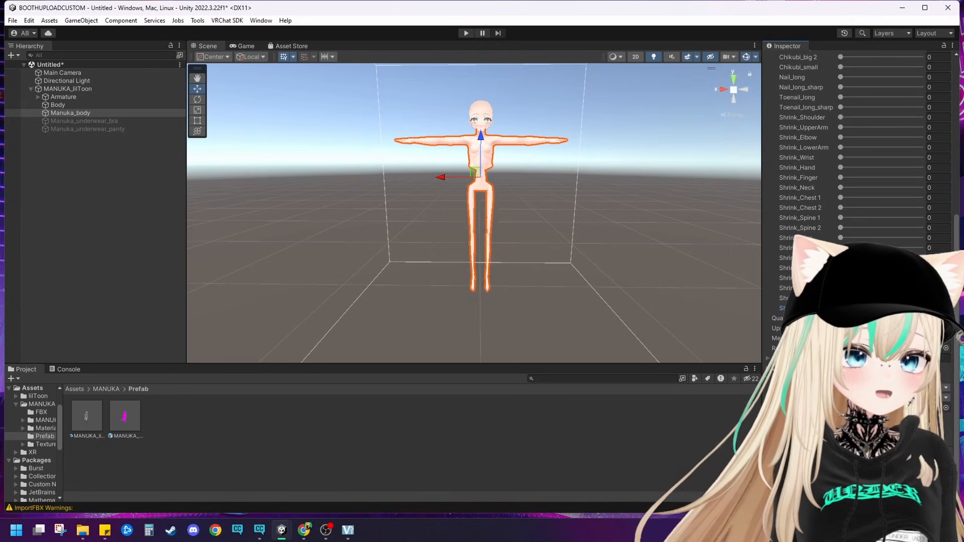
left_click(575, 242)
Step: Examine the avatar's base body from head to feet at different angles
scroll(571, 236, "up", 5)
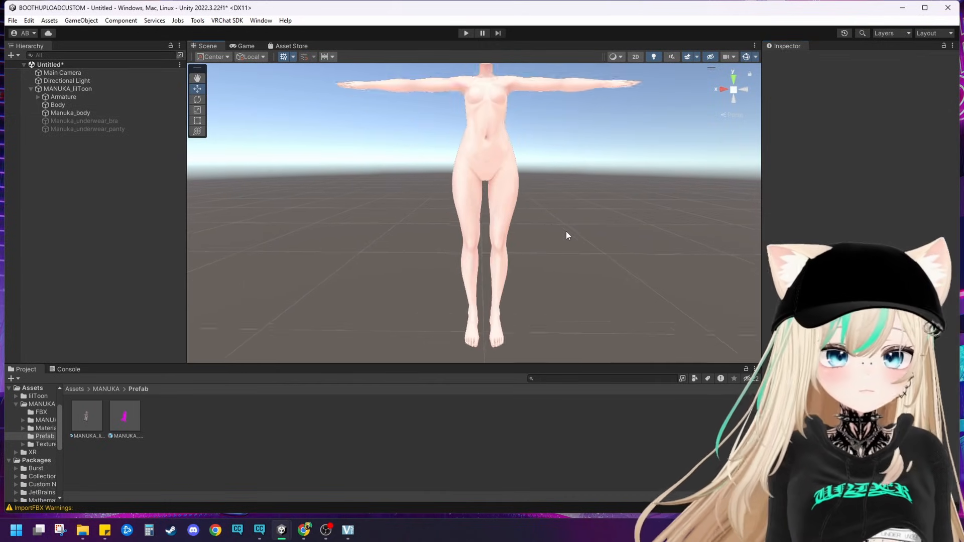
middle_click_drag(544, 242, 514, 364)
scroll(485, 316, "up", 5)
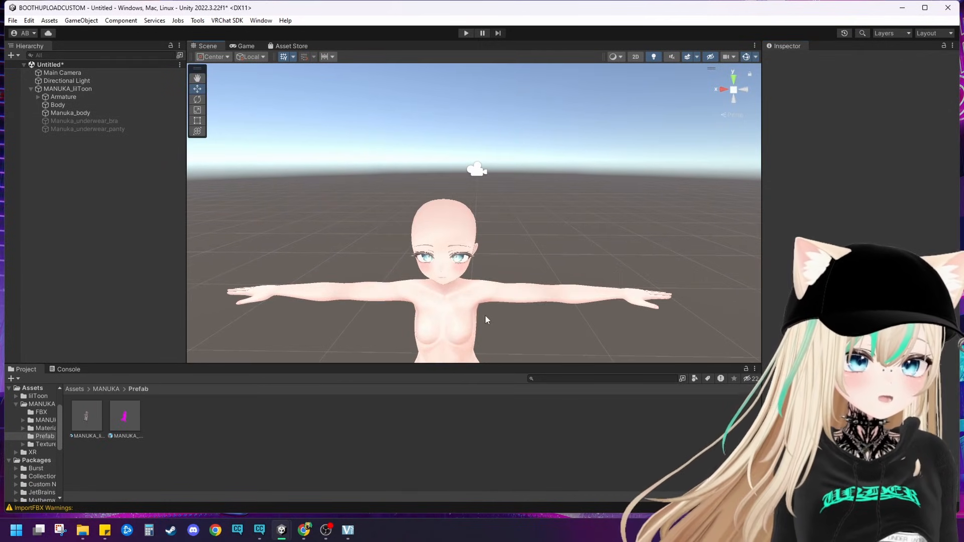
middle_click_drag(456, 329, 466, 303)
right_click_drag(466, 303, 479, 256)
middle_click_drag(479, 256, 494, 211)
scroll(494, 212, "down", 5)
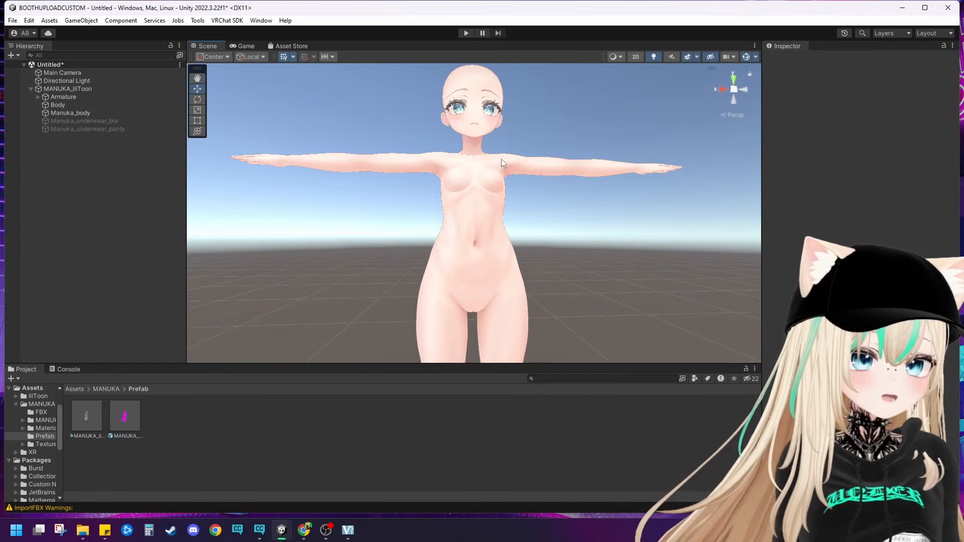
middle_click_drag(489, 173, 491, 233)
right_click_drag(496, 145, 498, 240)
middle_click_drag(498, 240, 492, 327)
Step: Enable the Manuka_underwear_bra and Manuka_underwear_panty objects and view them on the avatar
left_click(82, 121)
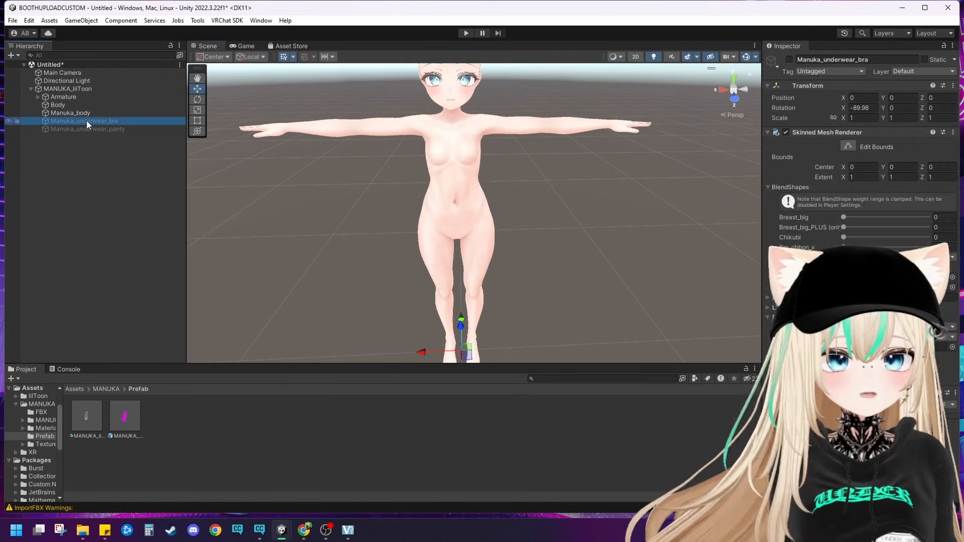
left_click(789, 59)
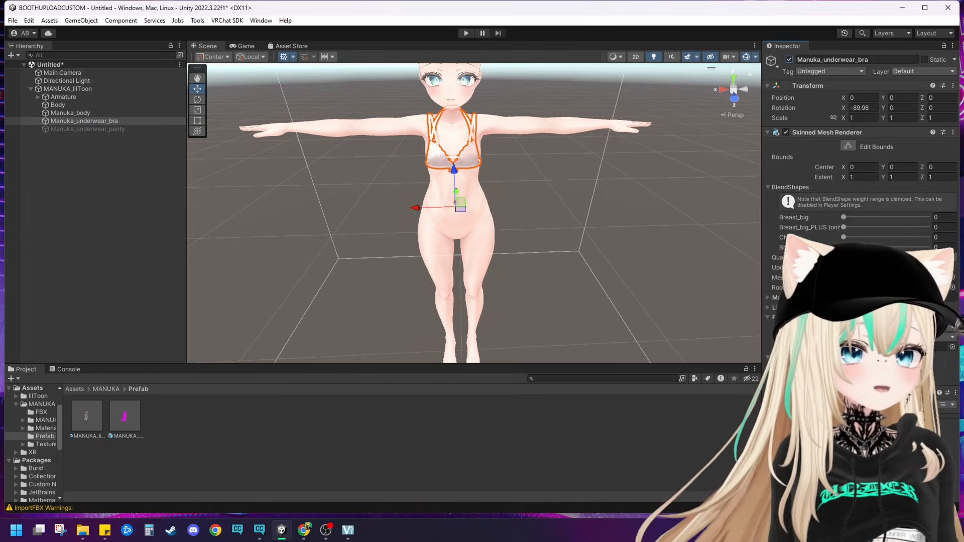
left_click(90, 127)
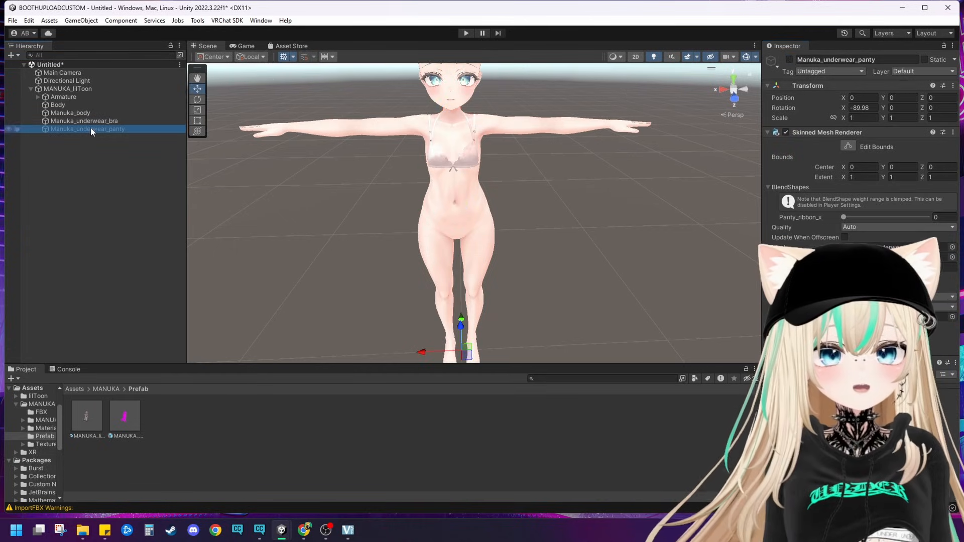
left_click(790, 61)
left_click(570, 273)
middle_click_drag(570, 273, 591, 229)
right_click_drag(591, 228, 558, 179)
middle_click_drag(558, 179, 524, 211)
right_click_drag(585, 182, 532, 187)
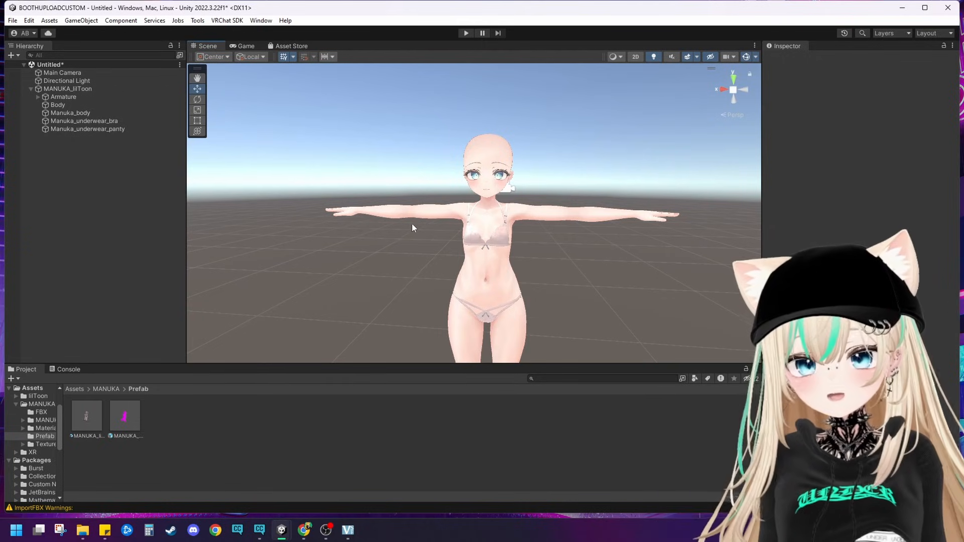
middle_click_drag(534, 257, 453, 243)
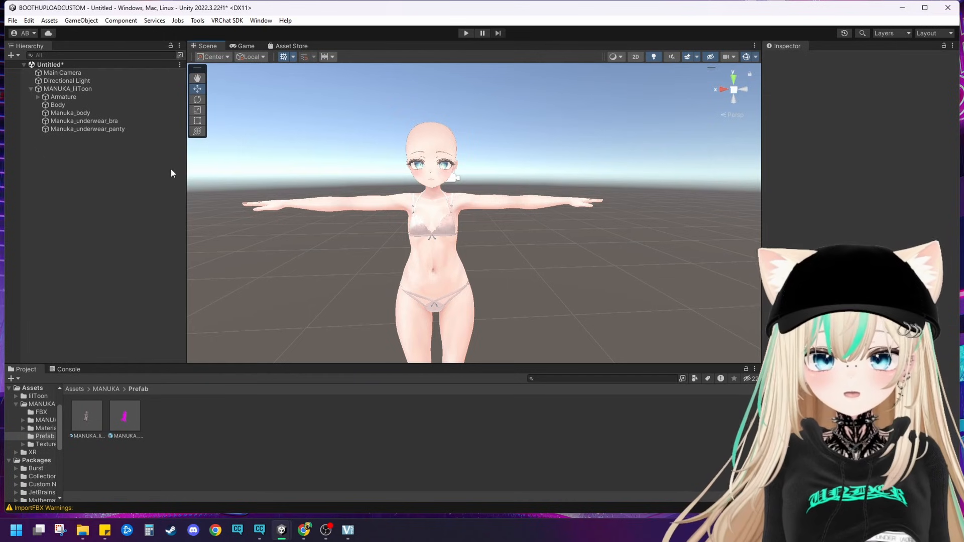
Step: Delete the Manuka_underwear_bra and Manuka_underwear_panty objects from the avatar
left_click(111, 123)
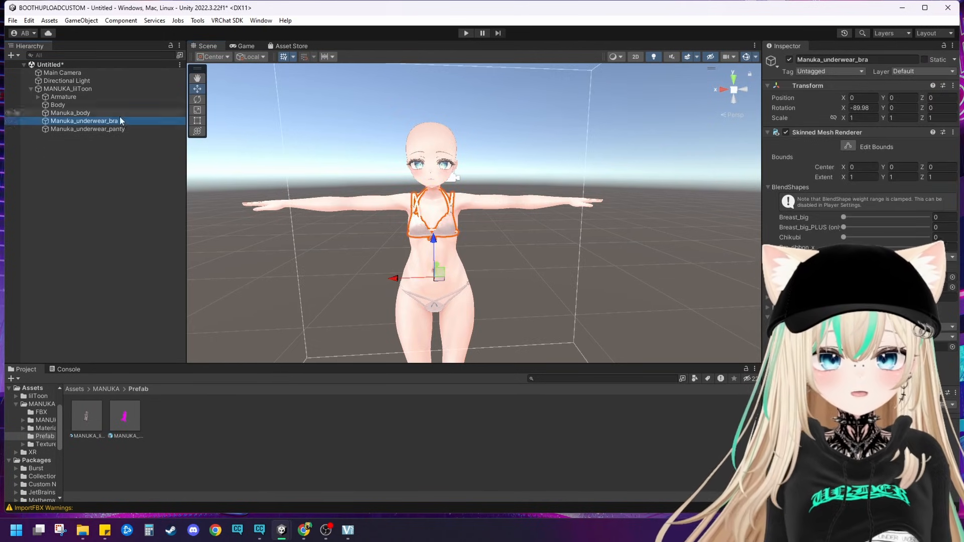
left_click(106, 130)
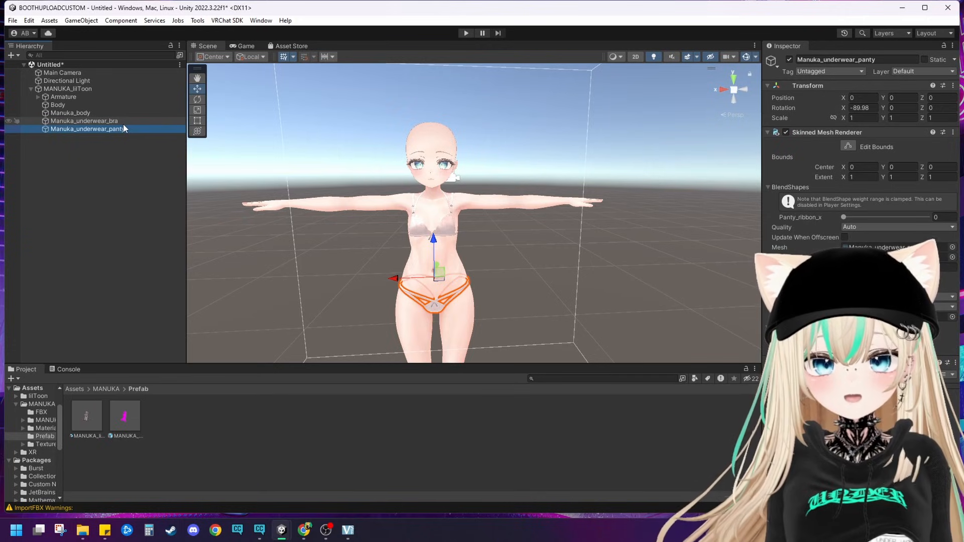
right_click(122, 123)
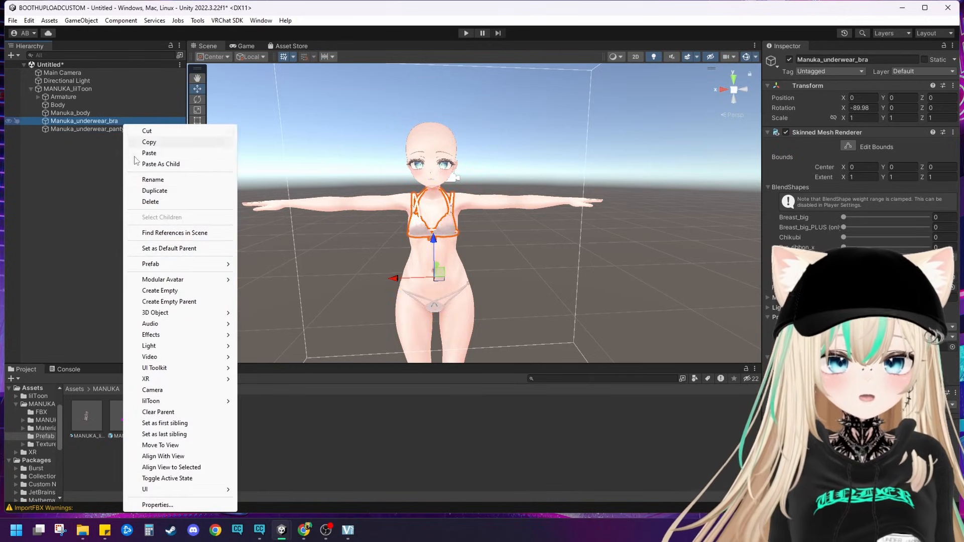
left_click(160, 203)
right_click(109, 123)
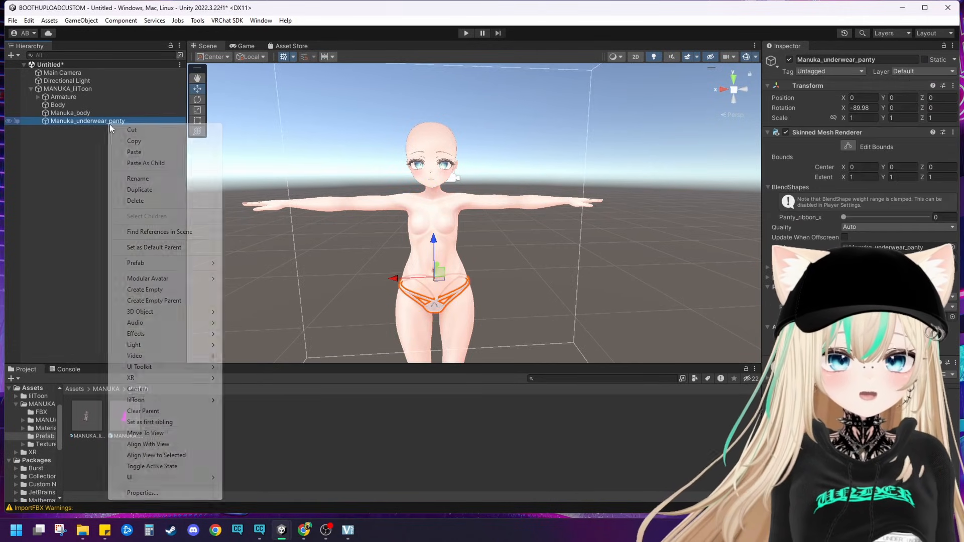
left_click(153, 201)
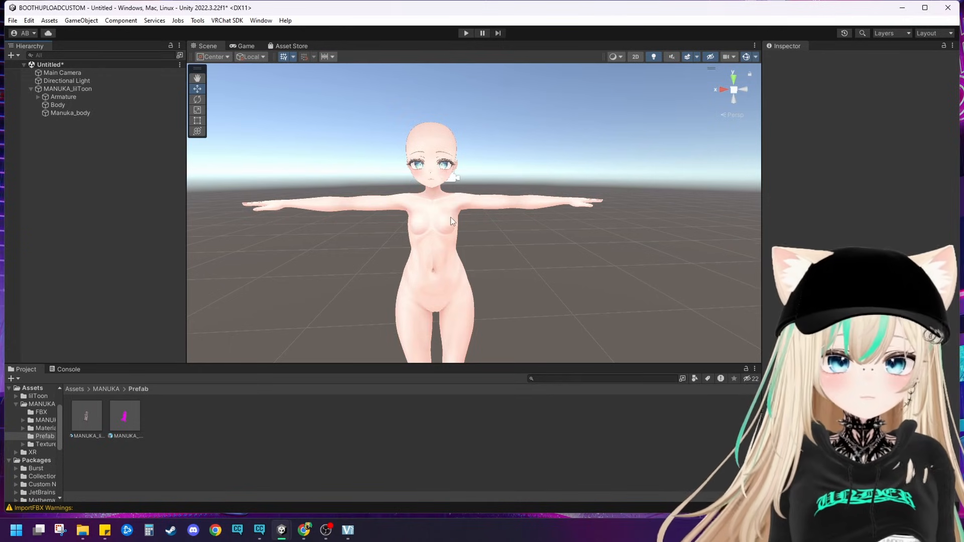
scroll(450, 218, "up", 4)
middle_click_drag(450, 218, 446, 252)
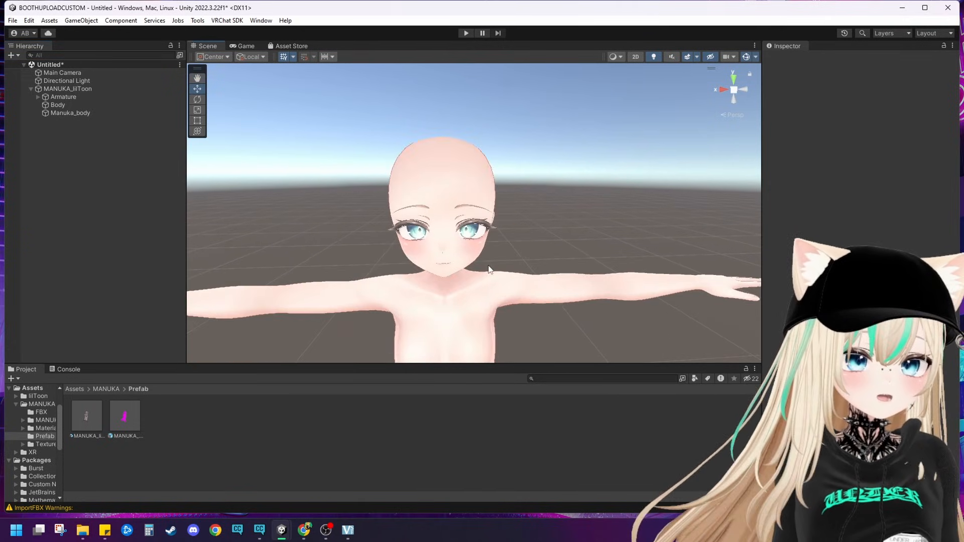
scroll(488, 270, "down", 6)
middle_click_drag(462, 289, 466, 222)
key("w")
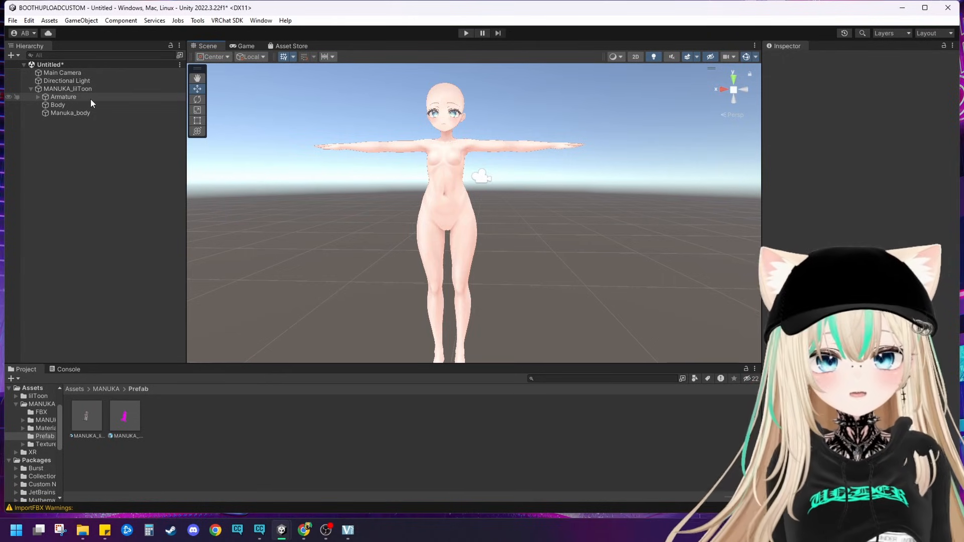
Step: Select the Armature and examine its physics bone and collider outlines around the avatar from the side, back and front
left_click(51, 95)
middle_click_drag(480, 210, 538, 221)
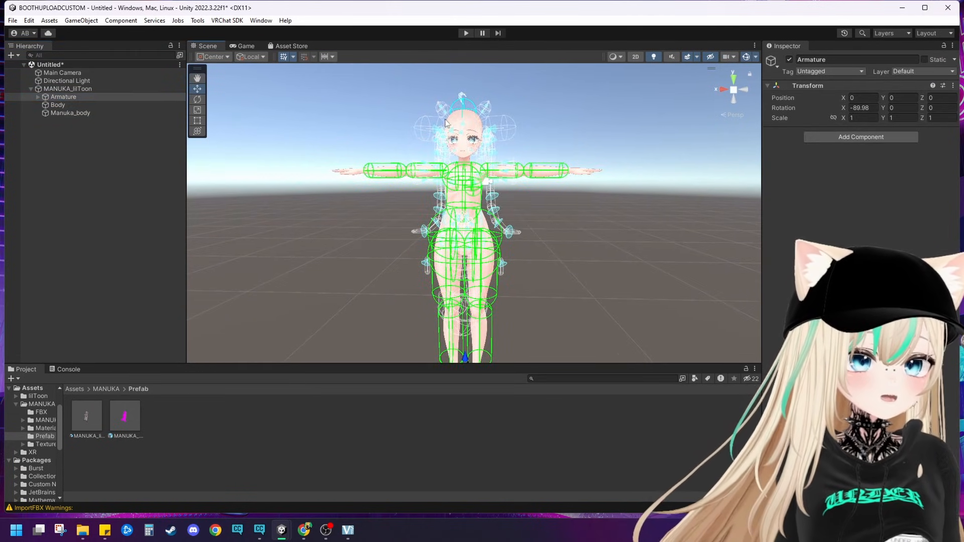
middle_click_drag(494, 188, 512, 124)
middle_click_drag(502, 238, 603, 219)
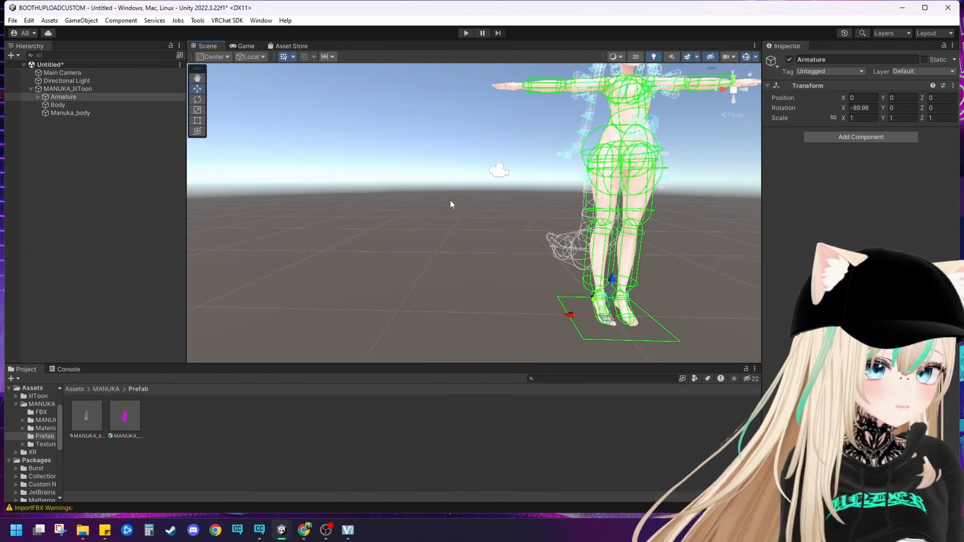
right_click_drag(442, 206, 538, 260)
middle_click_drag(482, 256, 515, 316)
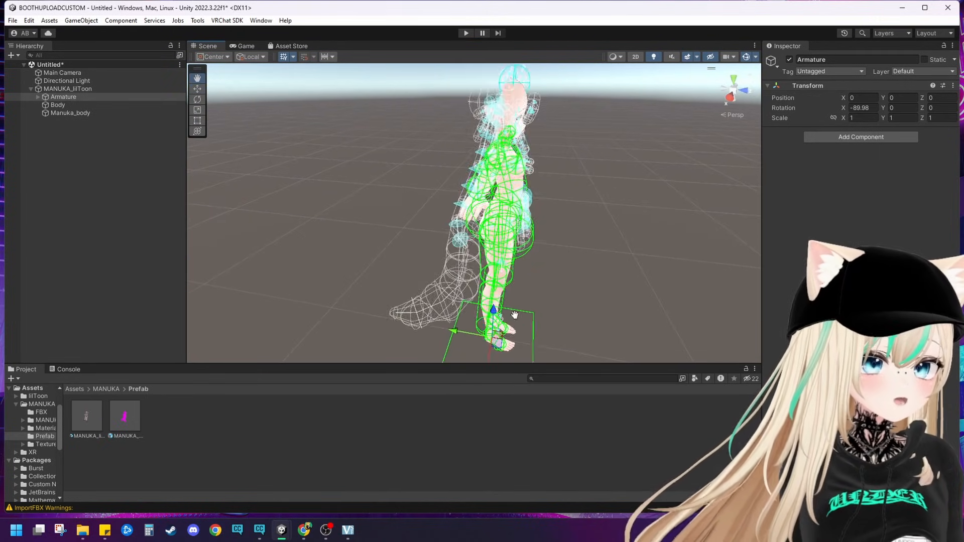
right_click_drag(515, 294, 433, 271)
middle_click_drag(434, 271, 236, 266)
right_click_drag(460, 266, 352, 232)
middle_click_drag(351, 232, 233, 206)
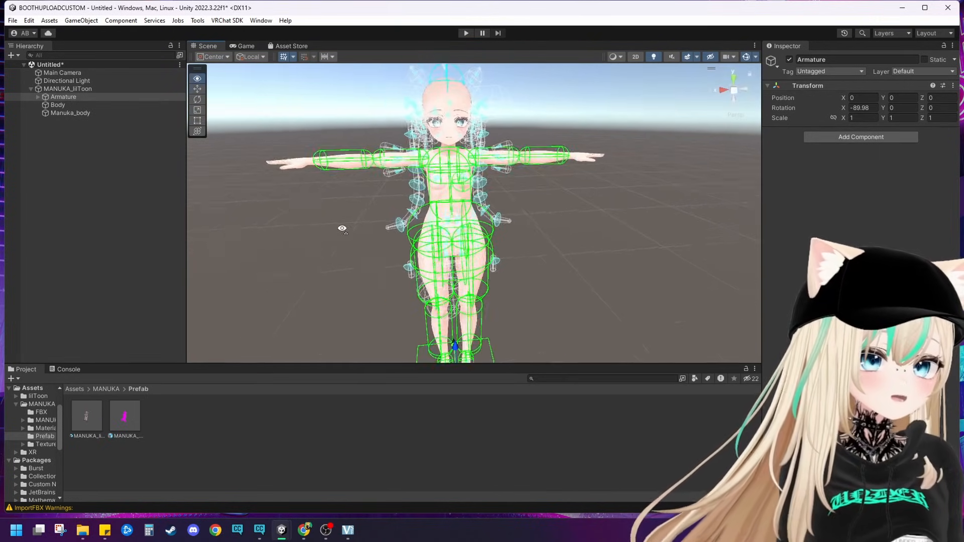
right_click_drag(417, 234, 352, 227)
middle_click_drag(352, 227, 312, 222)
right_click_drag(311, 221, 417, 236)
middle_click_drag(417, 236, 440, 238)
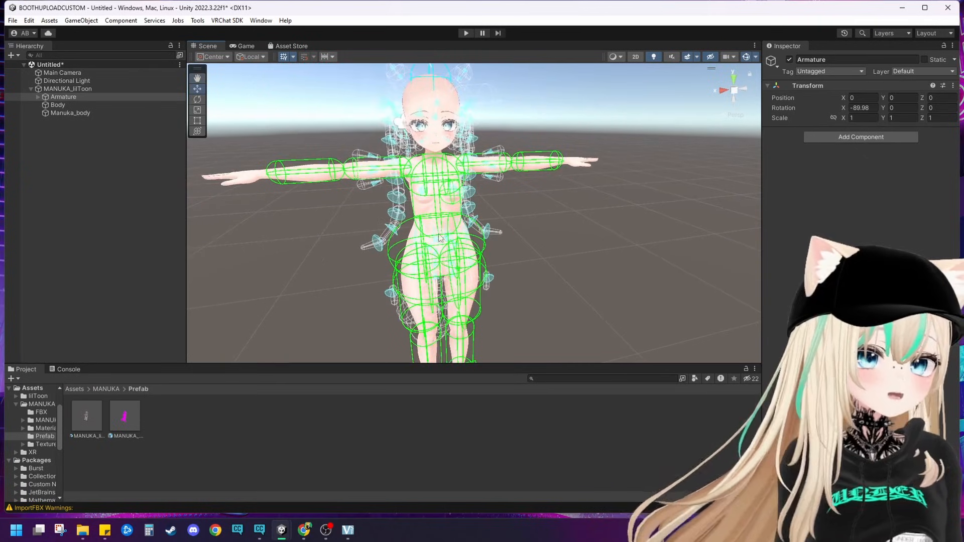
Step: Delete the Manuka_apron_root and Apron_ribbon_C bones from the Armature's Hips
left_click(38, 97)
left_click(44, 105)
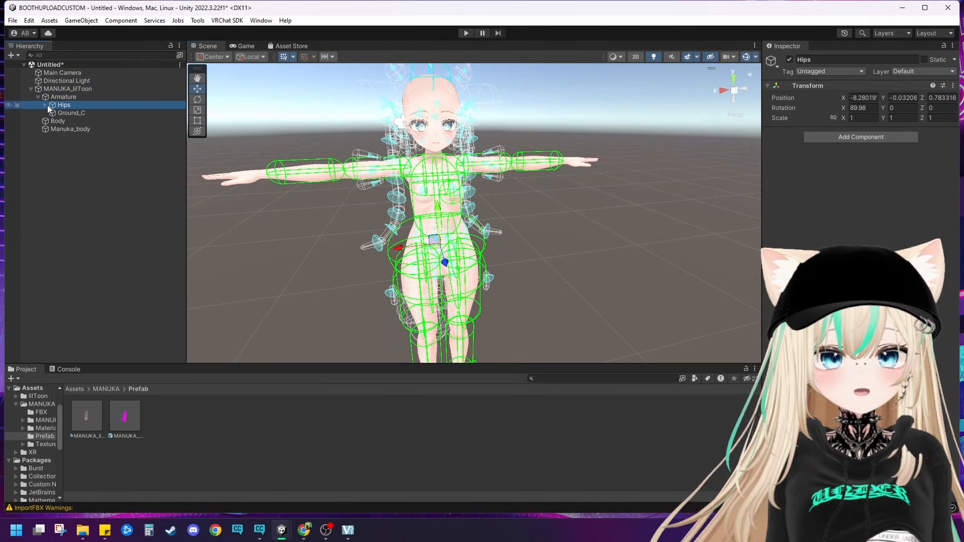
left_click(45, 105)
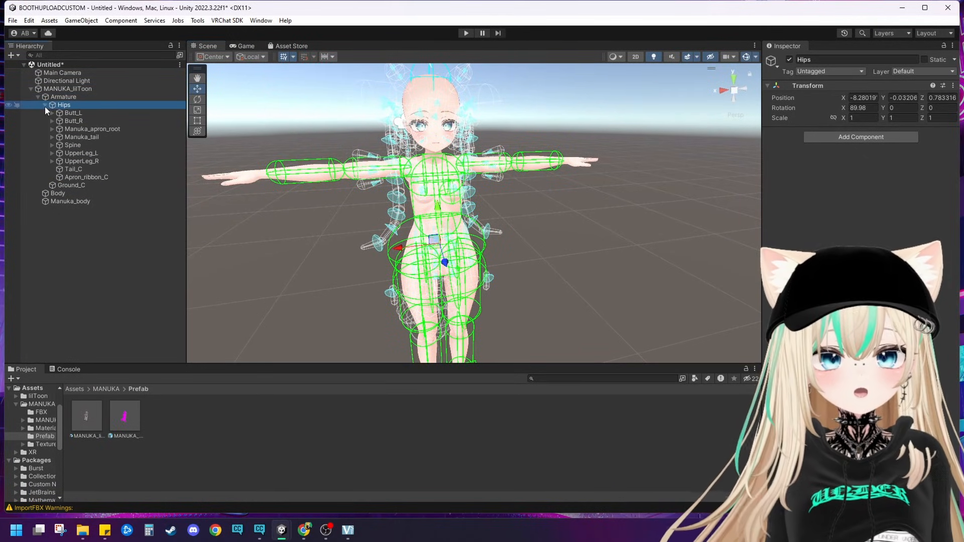
left_click(89, 130)
right_click(89, 131)
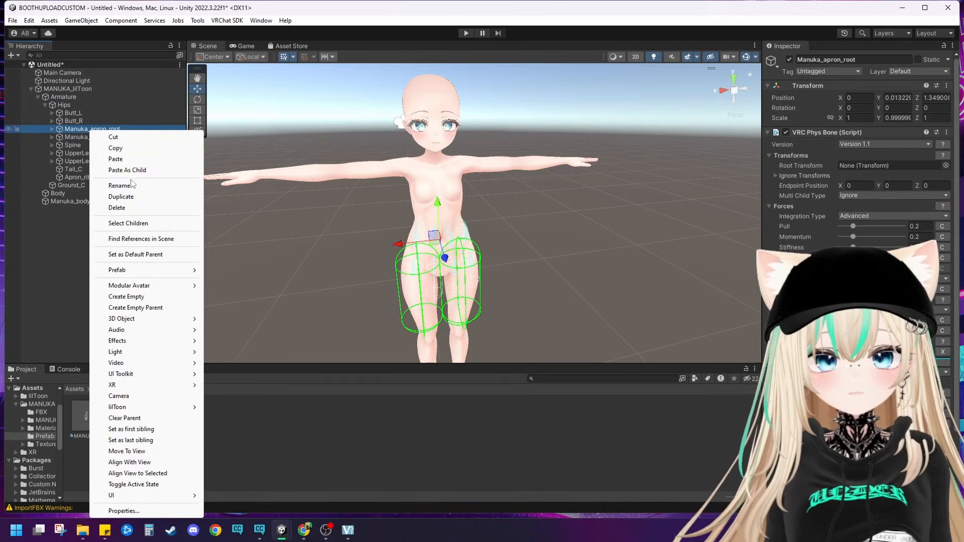
left_click(107, 206)
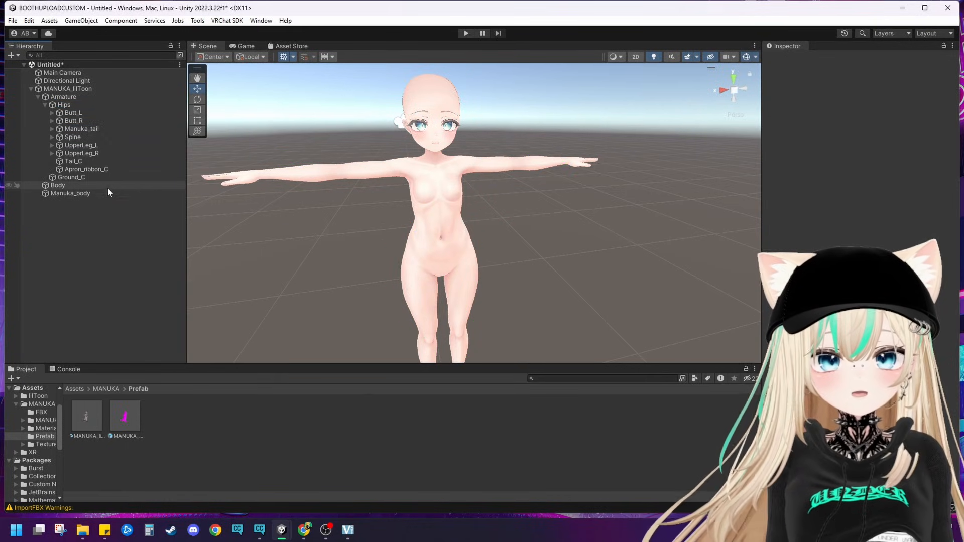
right_click(83, 168)
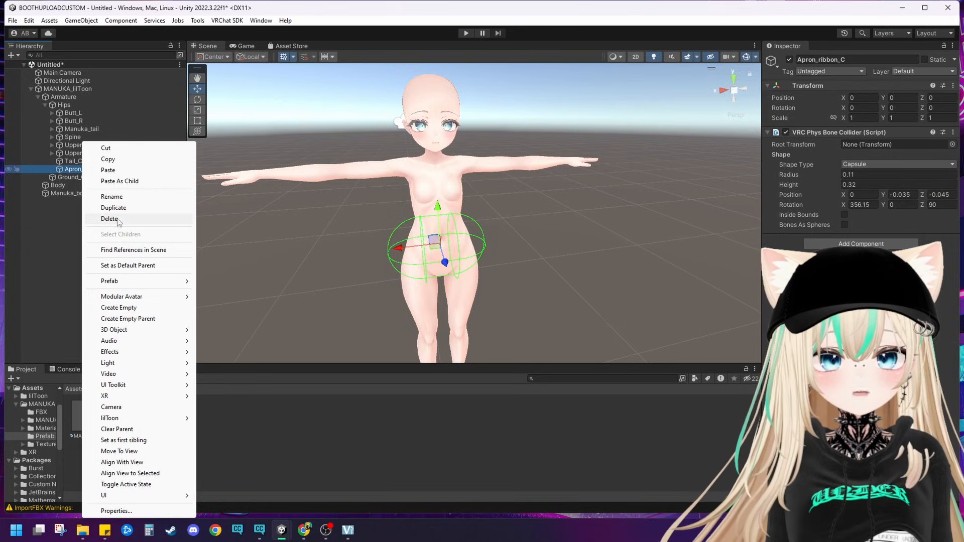
left_click(109, 219)
Step: Delete the Tail_C collider and the Manuka_tail bone from the Hips
left_click(71, 162)
right_click(72, 162)
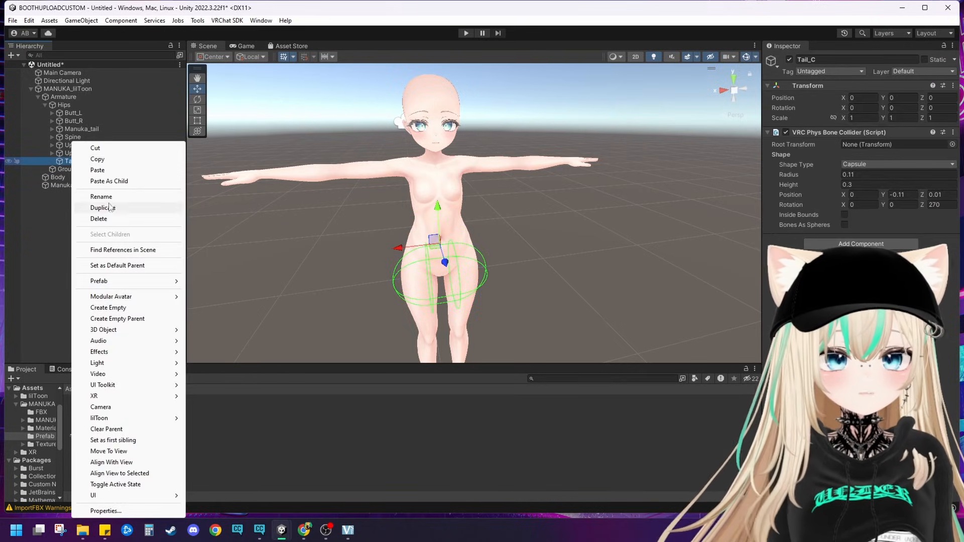
left_click(108, 218)
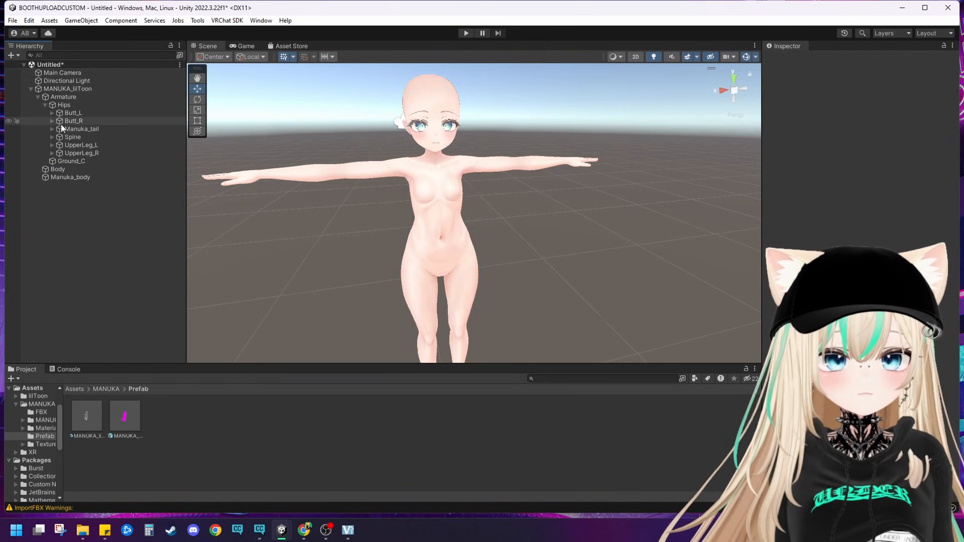
left_click(63, 129)
right_click(64, 130)
left_click(90, 205)
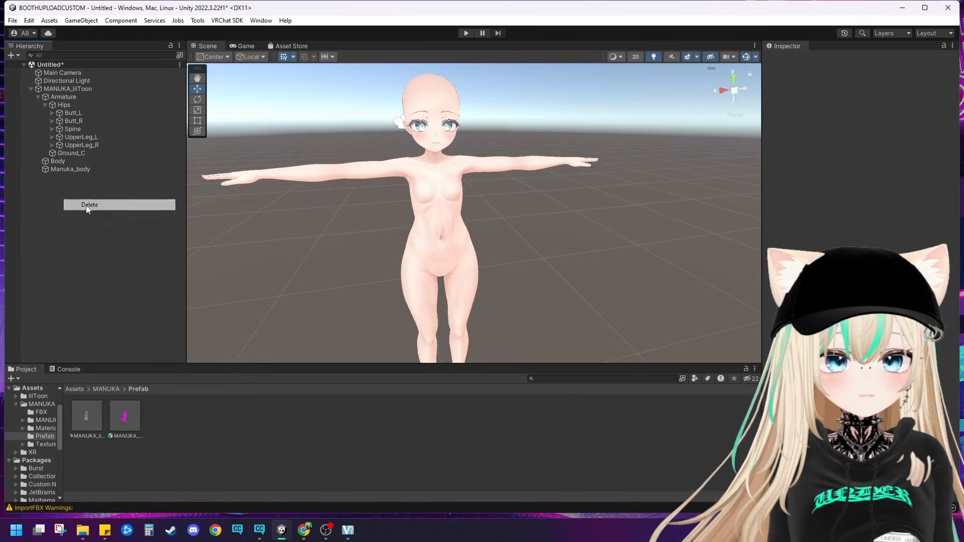
Step: Delete the Manuka_apron_ribbon_root bone from the Spine
left_click(51, 128)
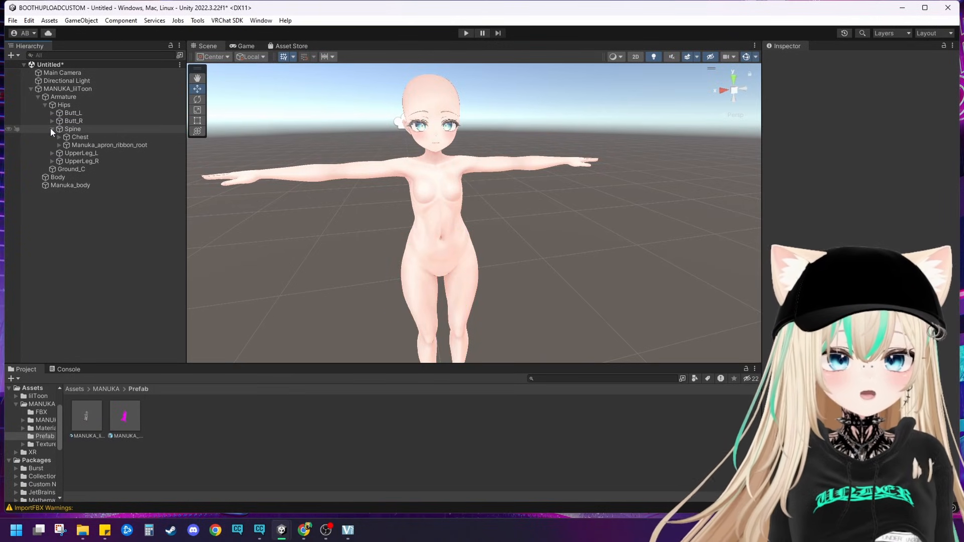
left_click(73, 145)
right_click(73, 145)
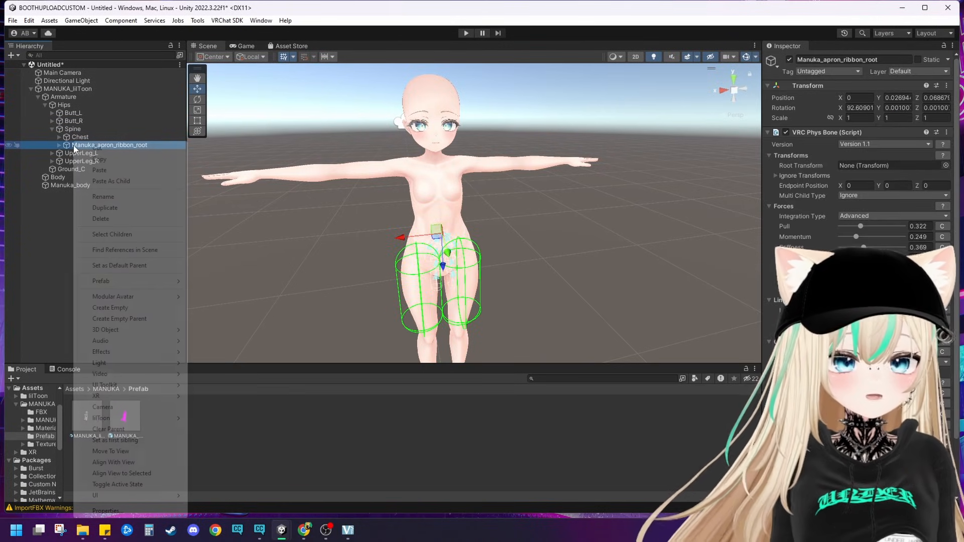
left_click(101, 219)
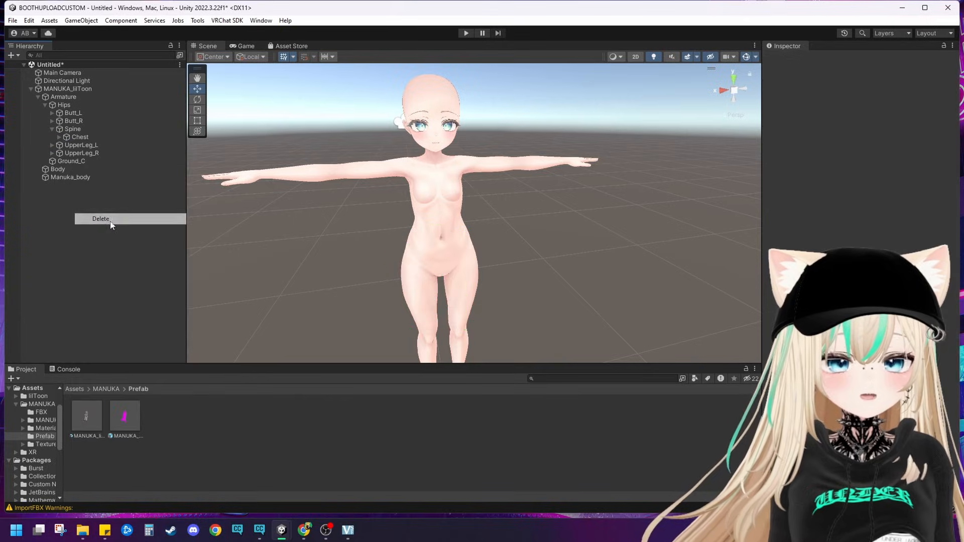
Step: Delete the Manuka_apron_nameplate and Manuka_tie bones from the Chest
left_click(59, 137)
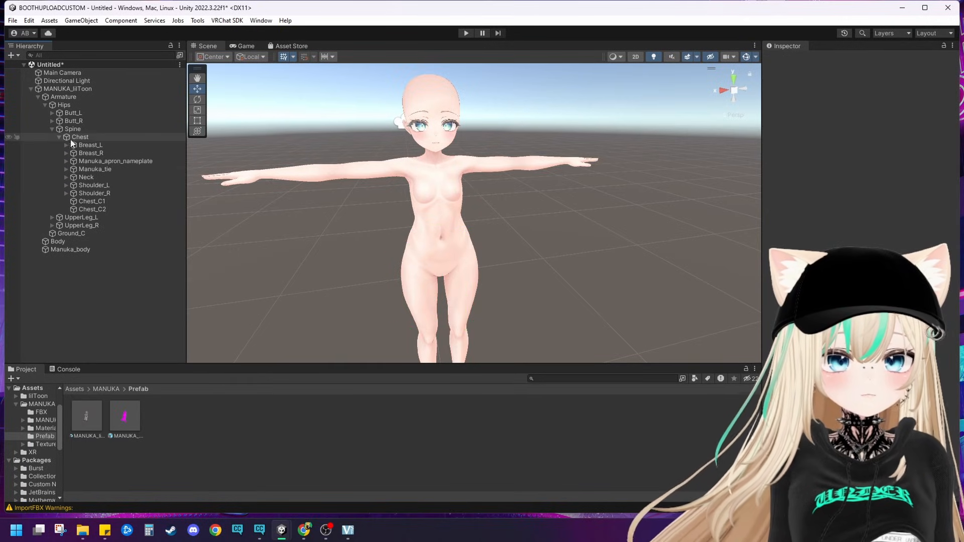
left_click(76, 161)
right_click(75, 161)
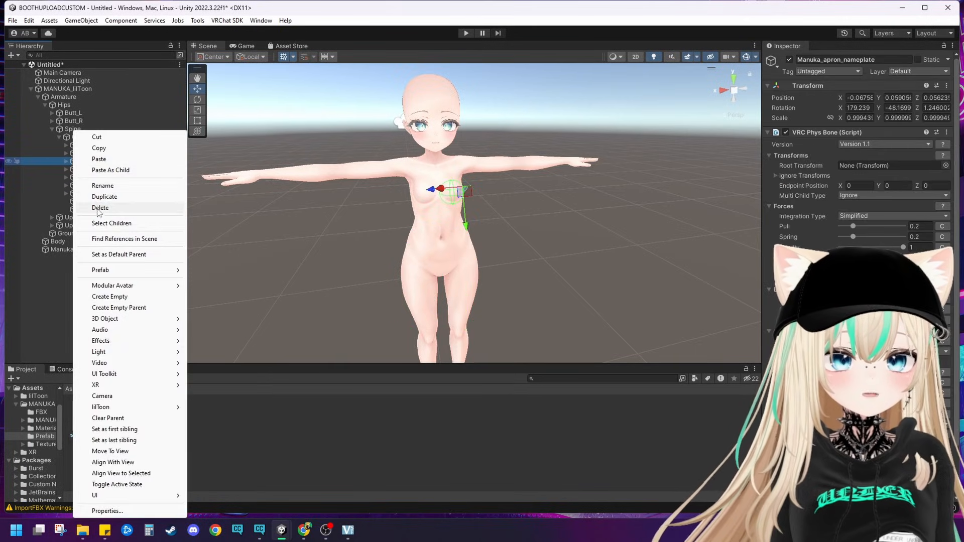
left_click(100, 207)
left_click(82, 169)
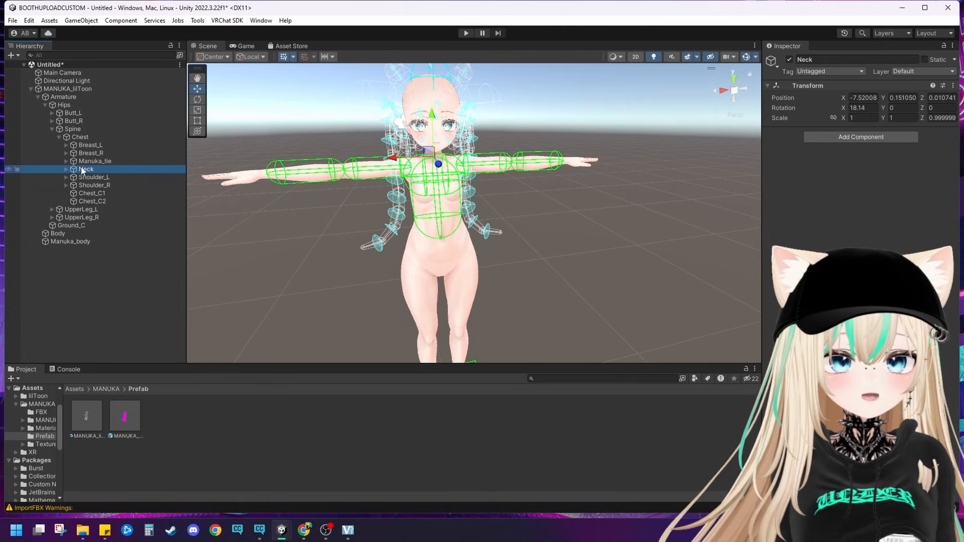
left_click(85, 161)
right_click(86, 161)
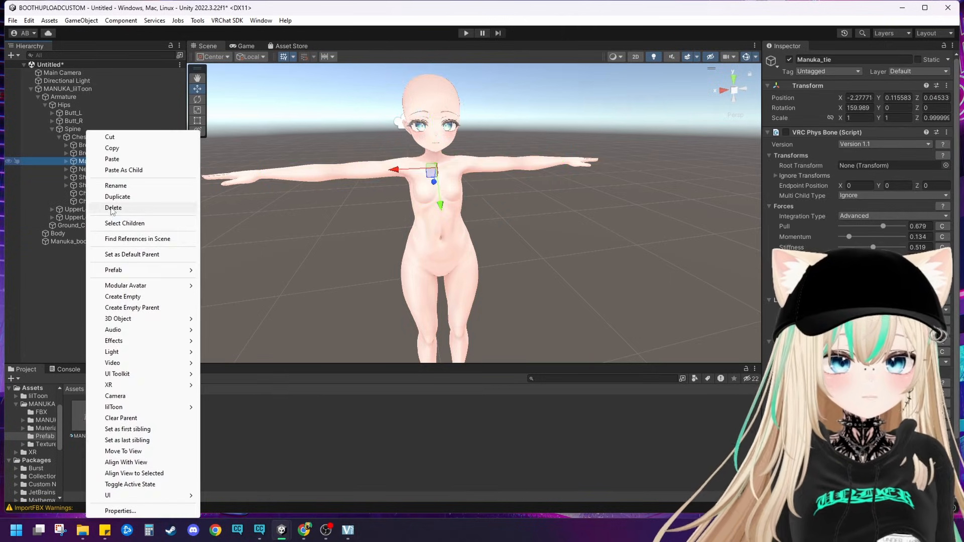
left_click(112, 208)
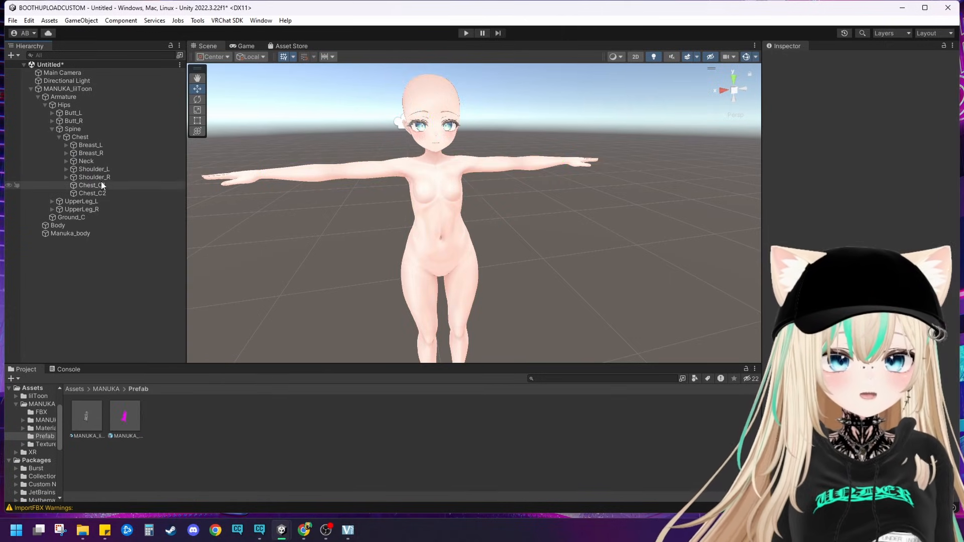
Step: Delete the Manuka_hair_root bone from the Head under the Neck
left_click(66, 161)
left_click(74, 169)
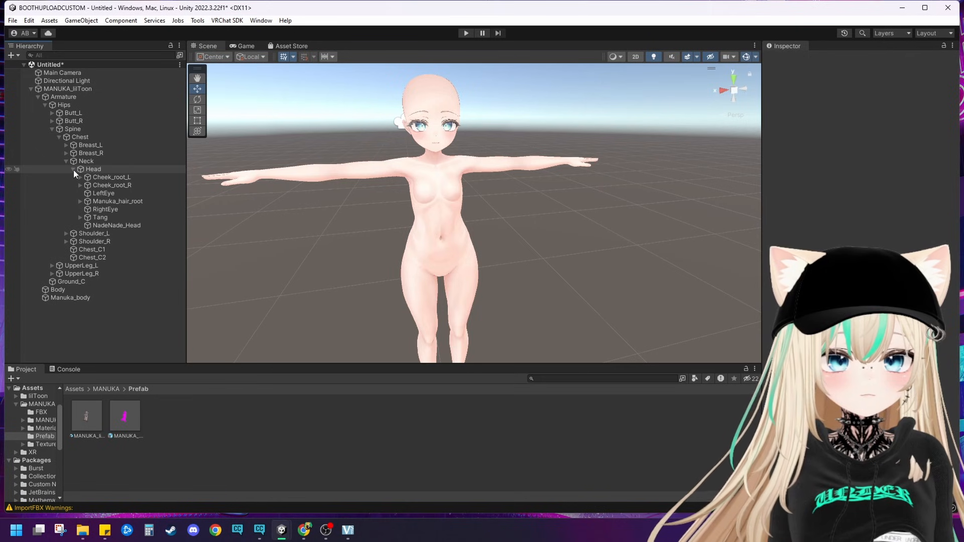
left_click(114, 201)
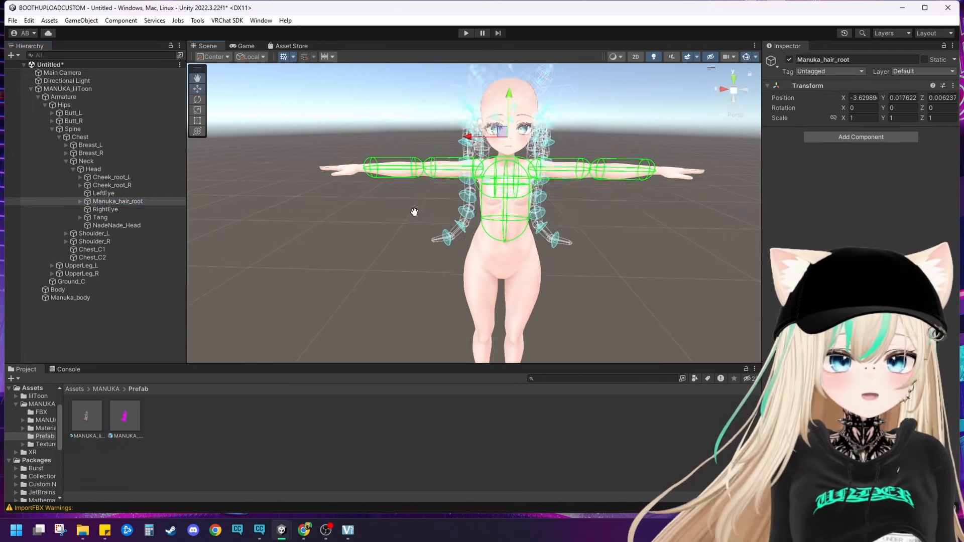
right_click(138, 201)
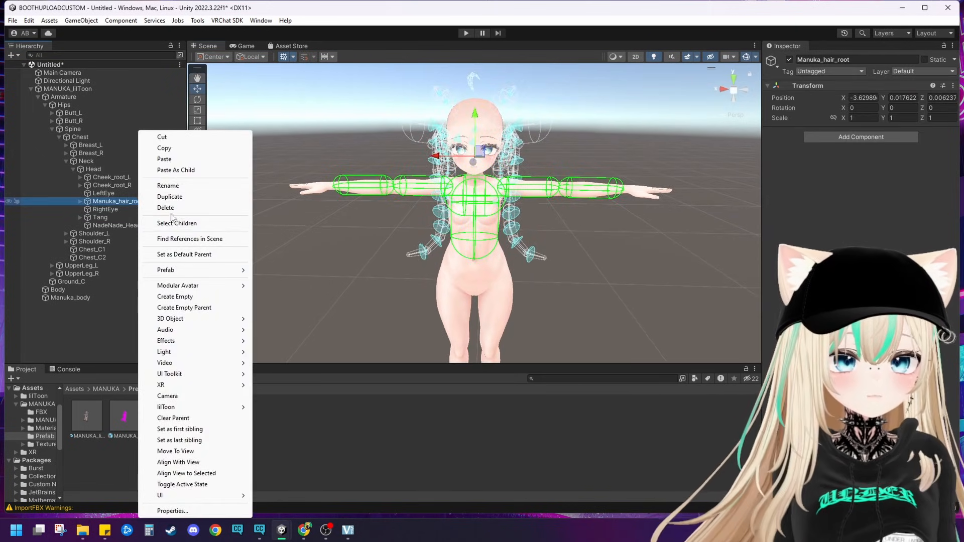
left_click(167, 207)
Step: Inspect the Head's remaining child objects, including the cheek roots, eyes, Tang and NadeNade_Head
left_click(110, 170)
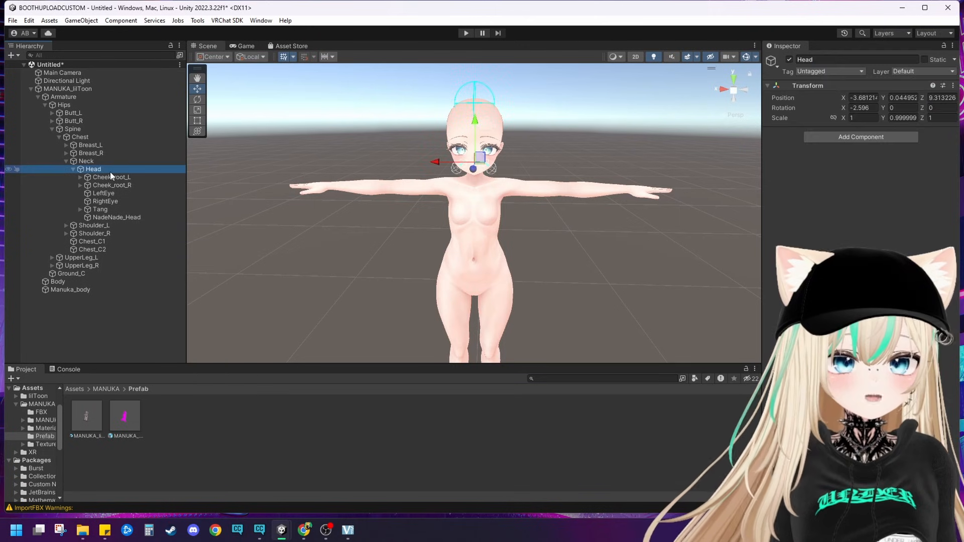
left_click(110, 176)
left_click(111, 193)
left_click(116, 180)
left_click(114, 194)
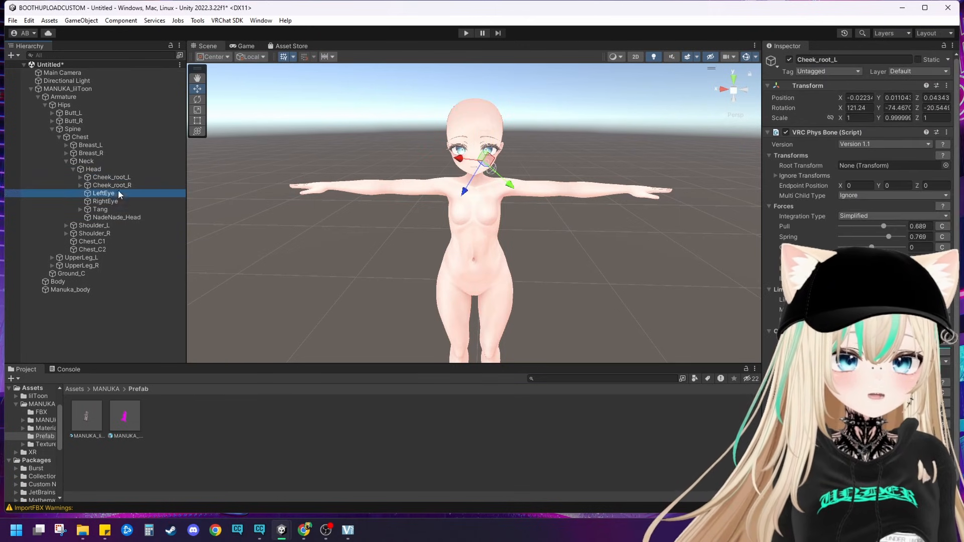
left_click(115, 209)
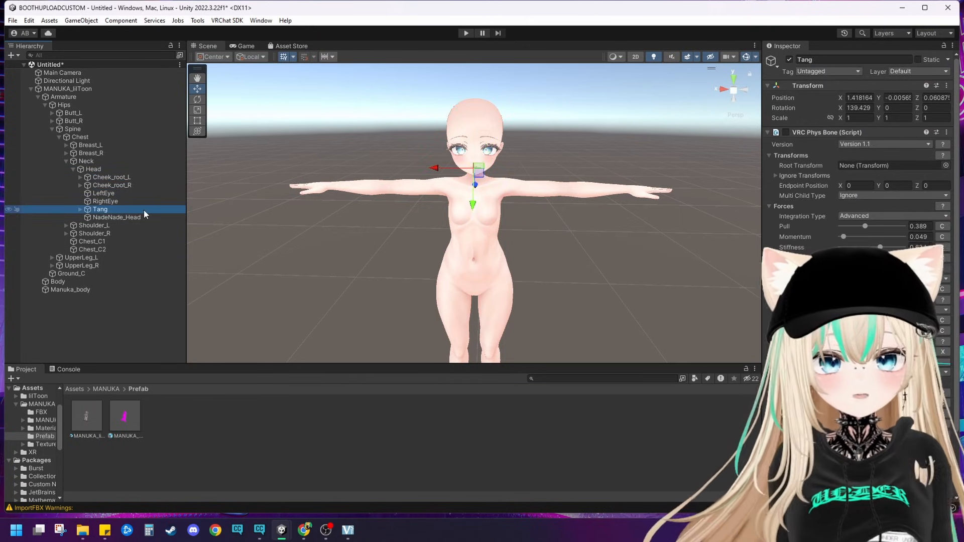
left_click(112, 217)
right_click_drag(338, 210, 384, 156)
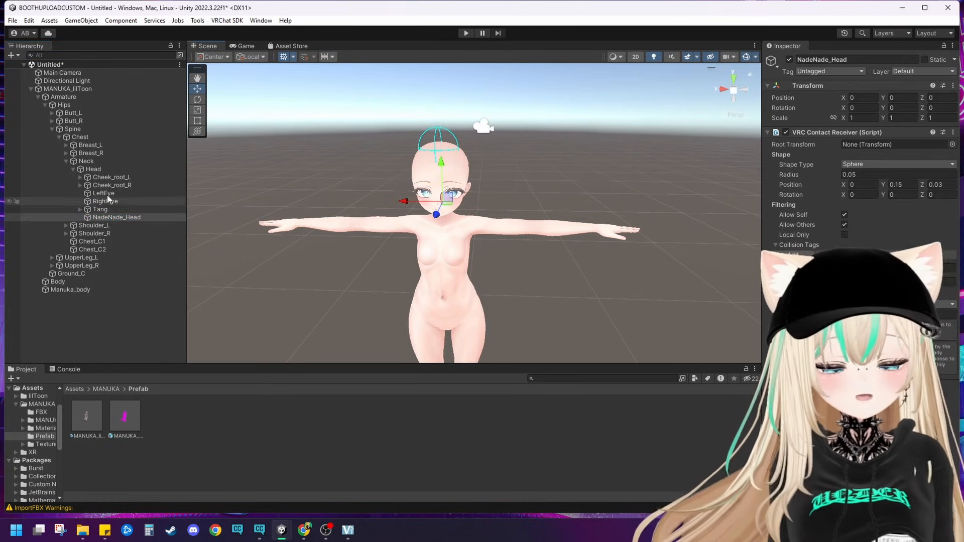
left_click(72, 169)
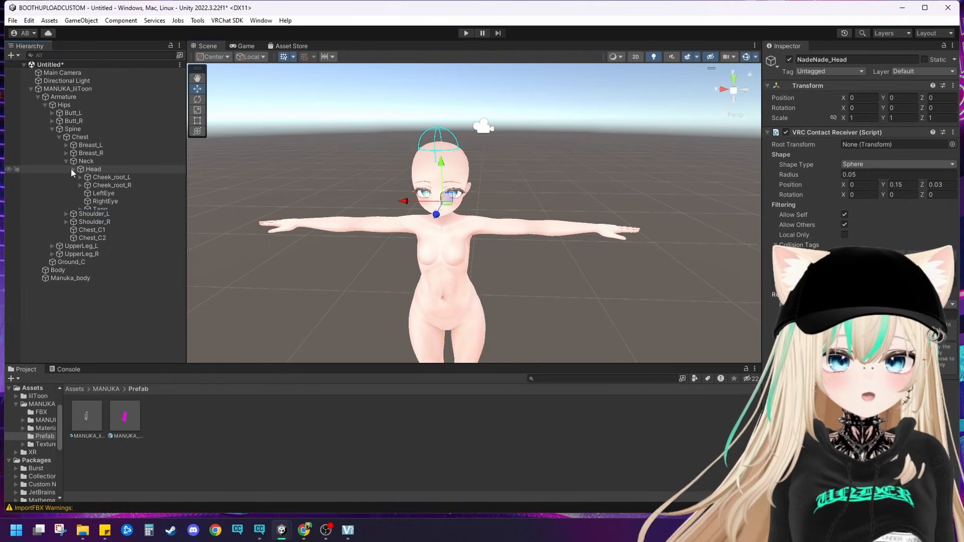
Step: Select the Armature and examine the remaining physics bone and collider outlines around the avatar for leftover clothing bones
middle_click_drag(390, 332, 466, 261)
left_click(62, 95)
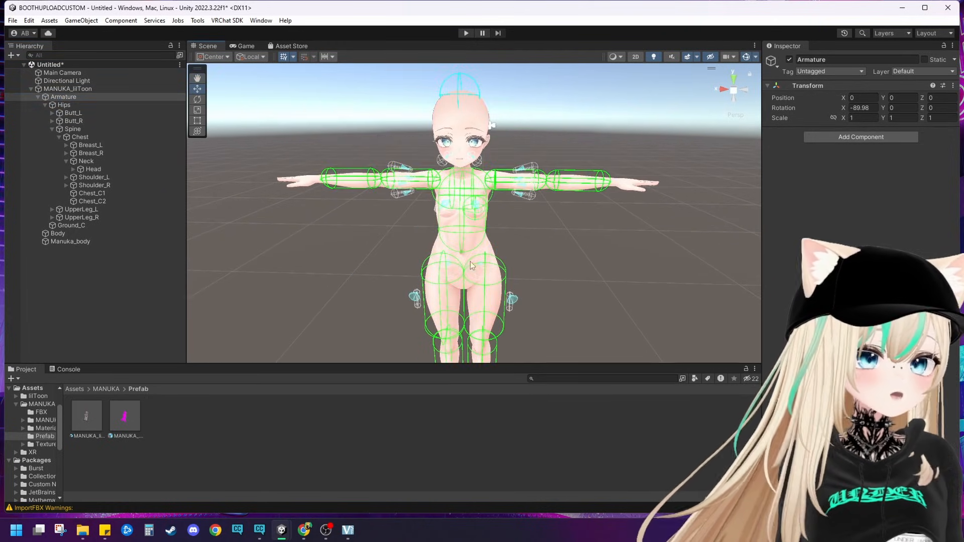
scroll(527, 215, "up", 5)
middle_click_drag(527, 215, 520, 238)
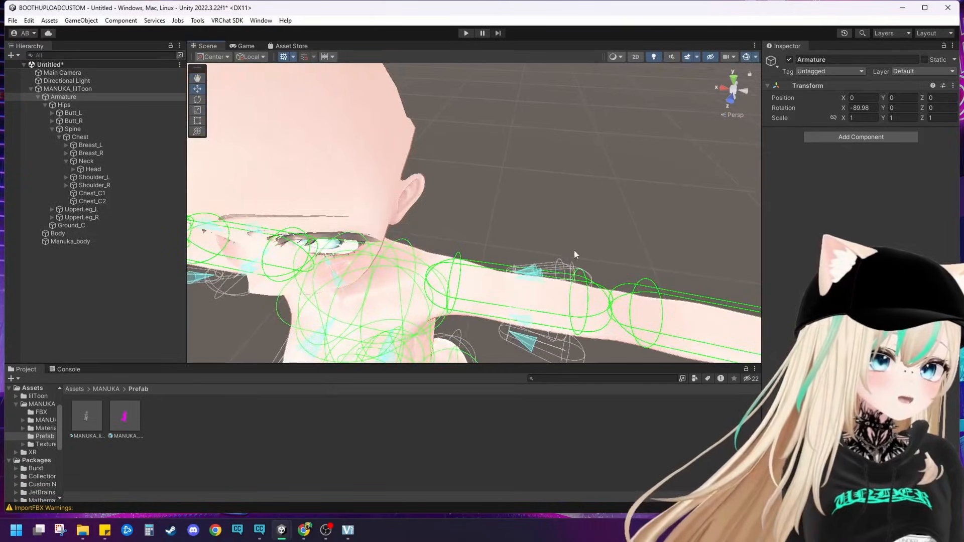
middle_click_drag(510, 311, 576, 304)
scroll(522, 248, "down", 5)
middle_click_drag(502, 200, 471, 99)
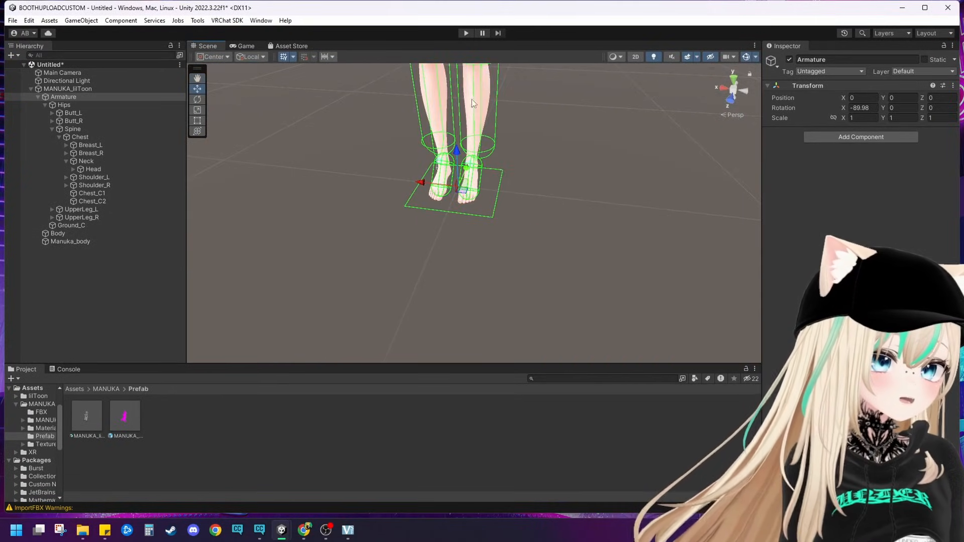
right_click_drag(471, 100, 502, 176)
middle_click_drag(502, 176, 485, 184)
right_click_drag(485, 185, 469, 195)
middle_click_drag(469, 197, 412, 210)
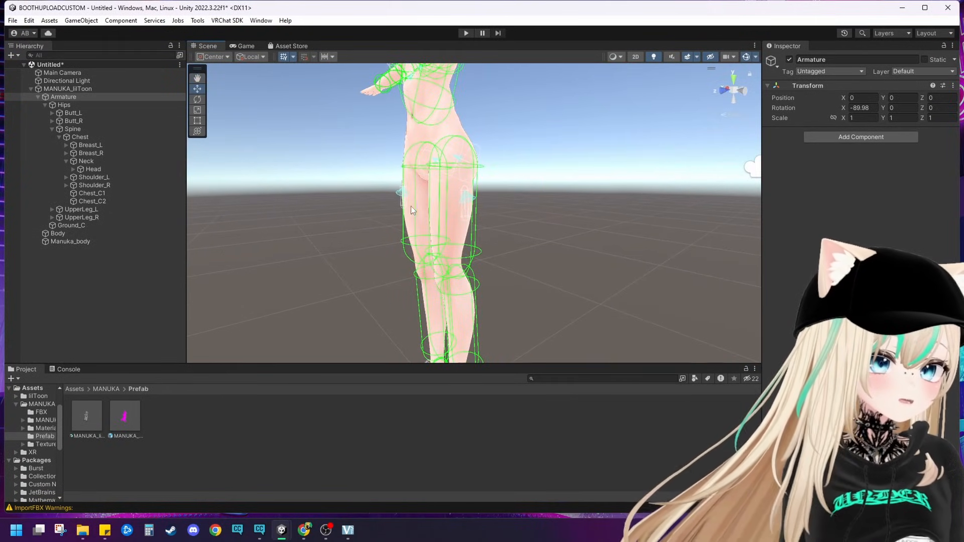
left_click_drag(462, 206, 565, 179, "alt")
middle_click_drag(565, 179, 544, 211)
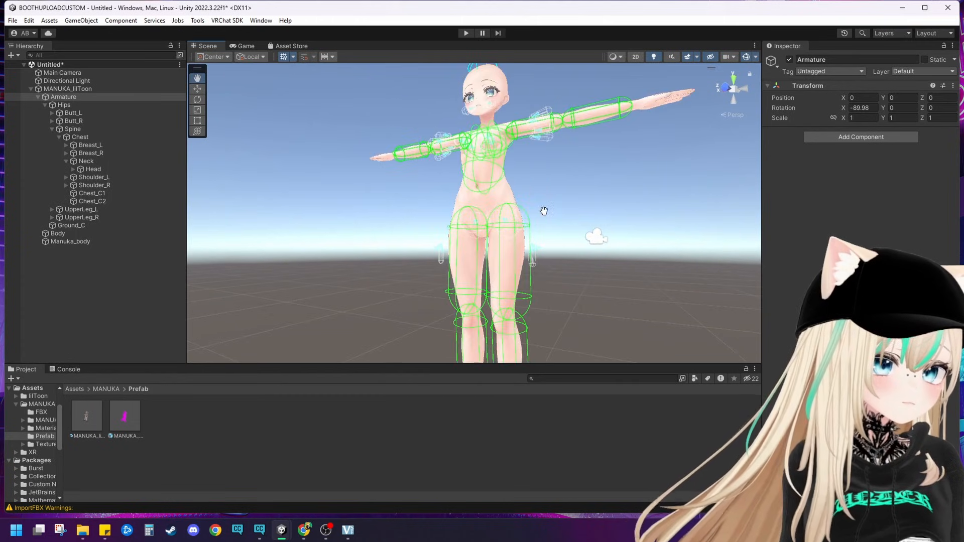
scroll(477, 210, "up", 3)
middle_click_drag(477, 210, 450, 279)
scroll(447, 279, "up", 3)
left_click_drag(439, 278, 516, 303, "alt")
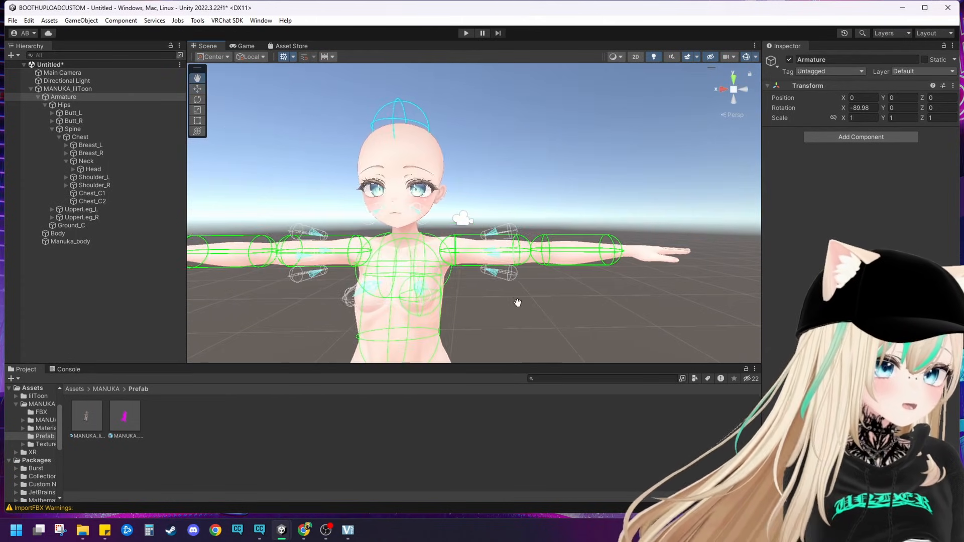
Step: Delete the Manuka_shirt_root_L bone from UpperArm_L under Shoulder_L
left_click(65, 177)
left_click(73, 185)
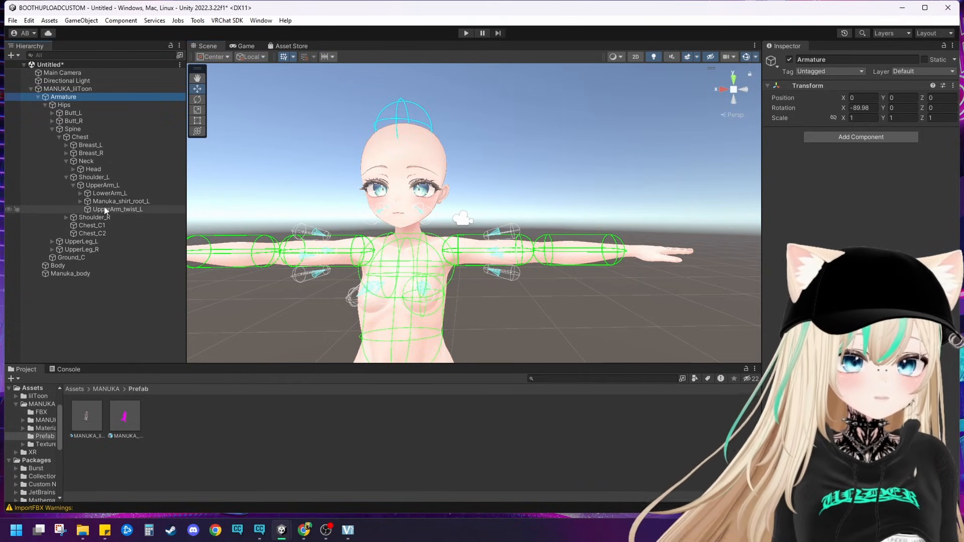
left_click(116, 202)
right_click(116, 203)
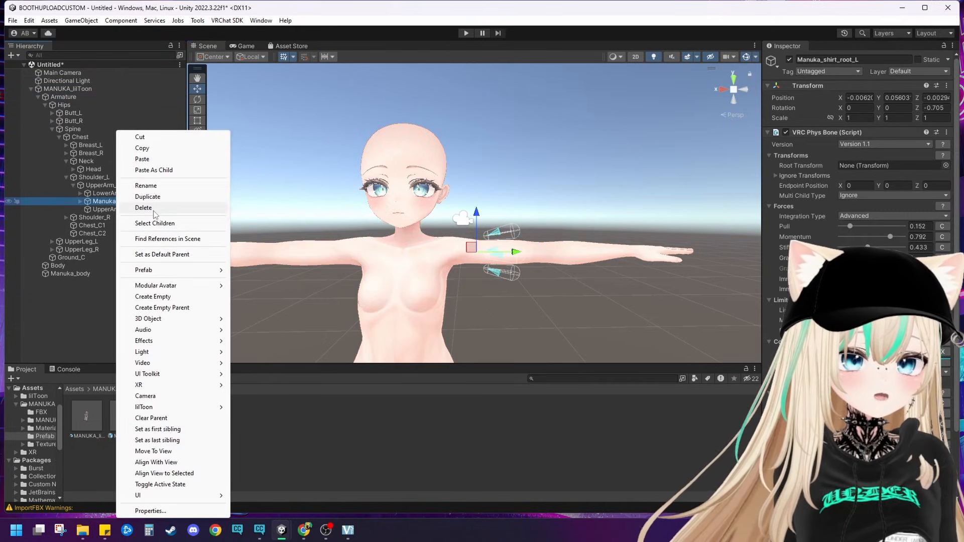
left_click(134, 208)
left_click(65, 176)
Step: Delete the Manuka_shirt_root_R bone from UpperArm_R under Shoulder_R
left_click(64, 186)
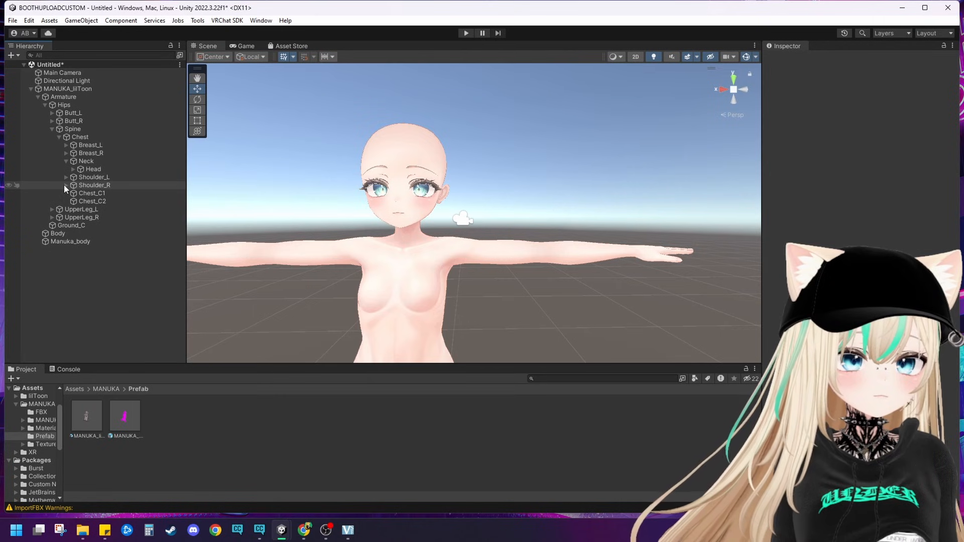
left_click(73, 193)
left_click(89, 210)
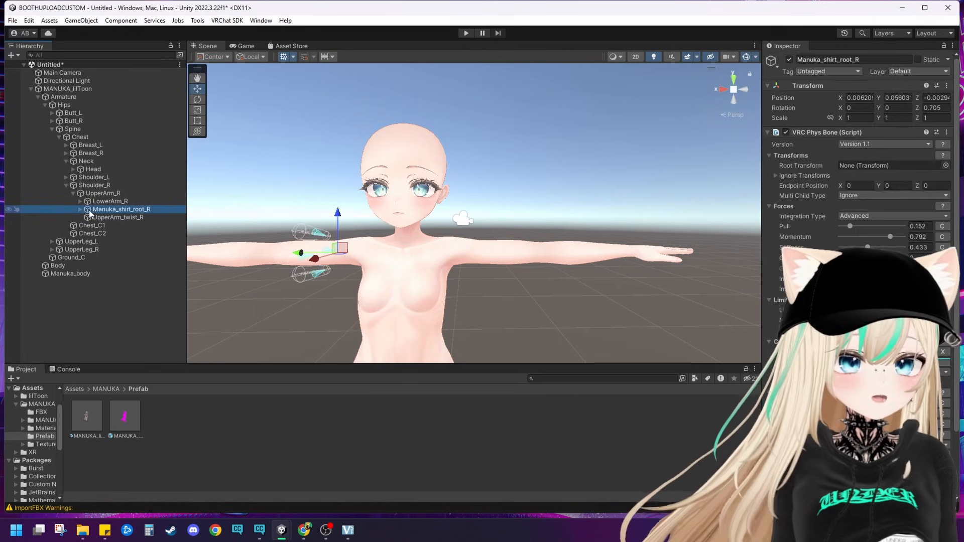
right_click(89, 210)
left_click(116, 207)
scroll(238, 273, "down", 2)
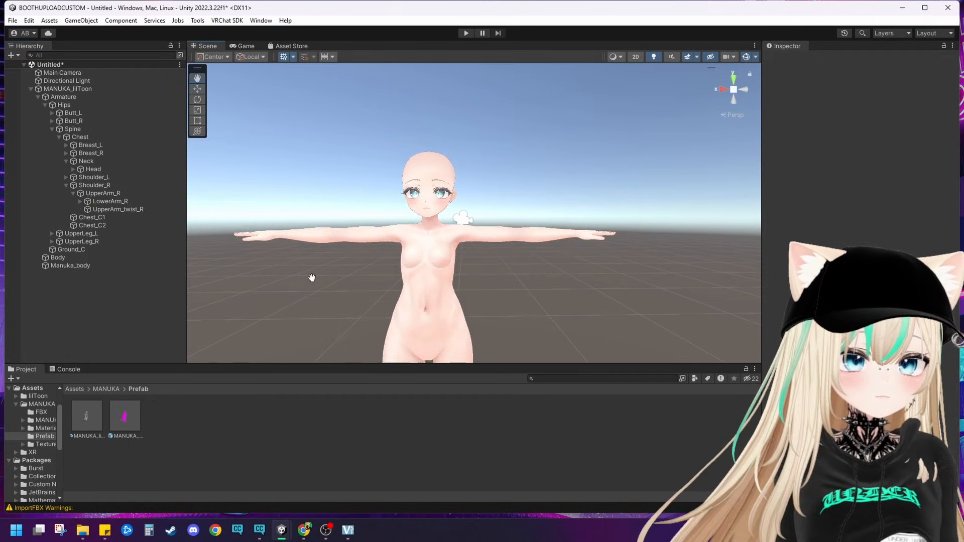
Step: Delete the Manuka_pants_ribbon_L bone from UpperLeg_L and collapse the finished bone groups
middle_click_drag(312, 276, 300, 167)
right_click_drag(409, 197, 339, 202)
middle_click_drag(358, 209, 272, 204)
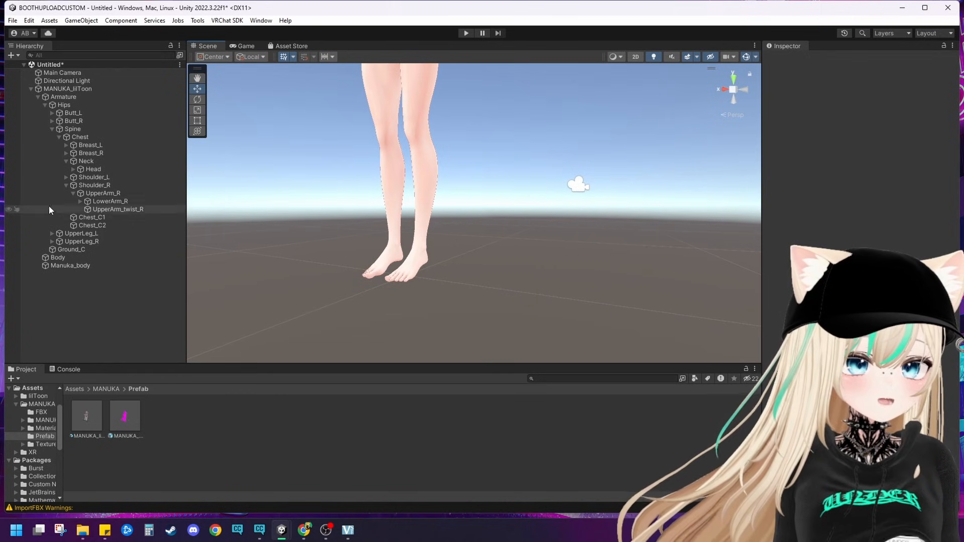
left_click(67, 185)
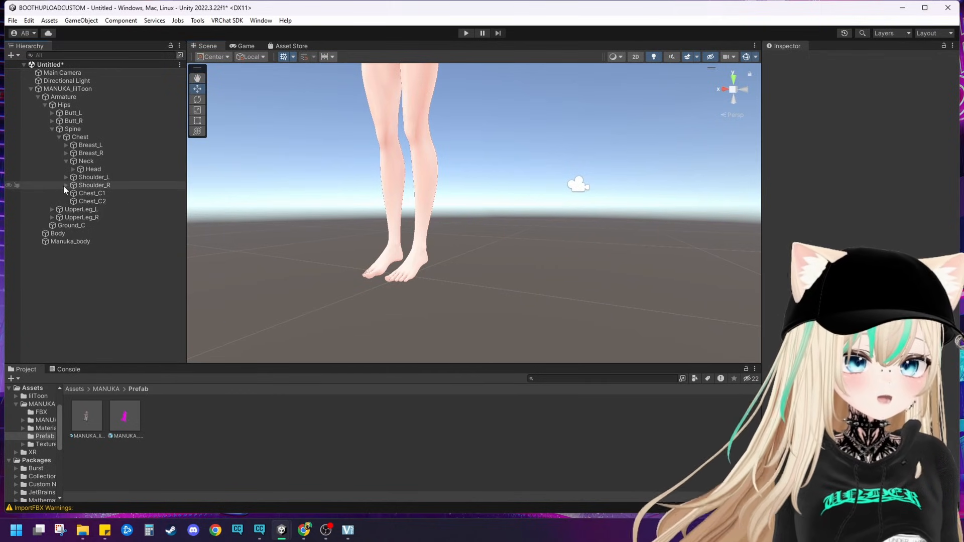
left_click(52, 210)
left_click(73, 225)
middle_click_drag(398, 190, 394, 226)
right_click(93, 226)
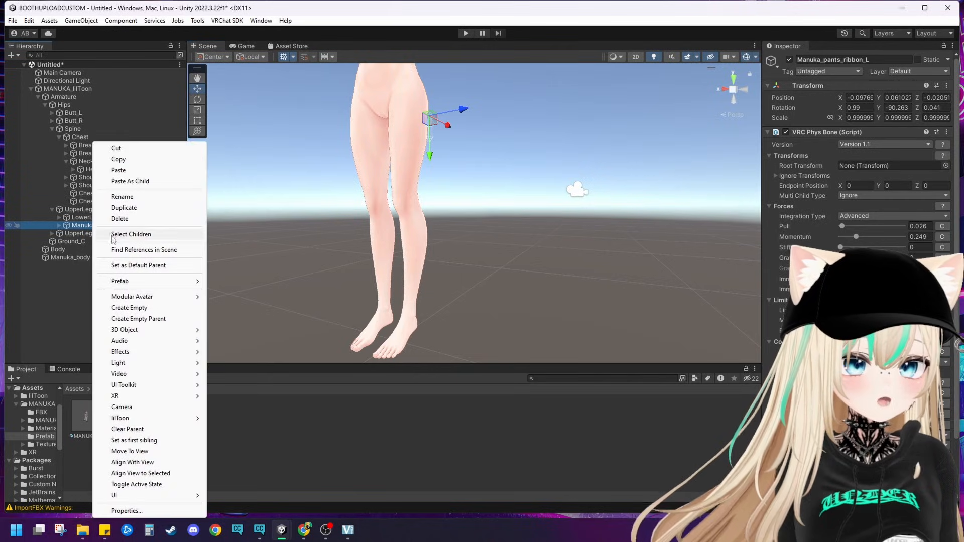
left_click(120, 219)
left_click(53, 209)
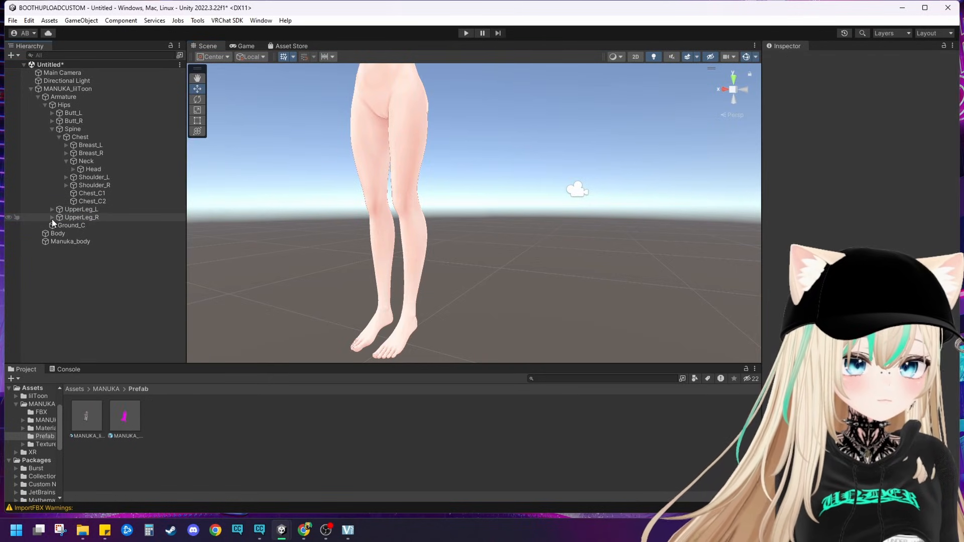
Step: Delete the Manuka_pants_ribbon_R bone from UpperLeg_R and check the stripped base body
left_click(50, 218)
right_click(71, 234)
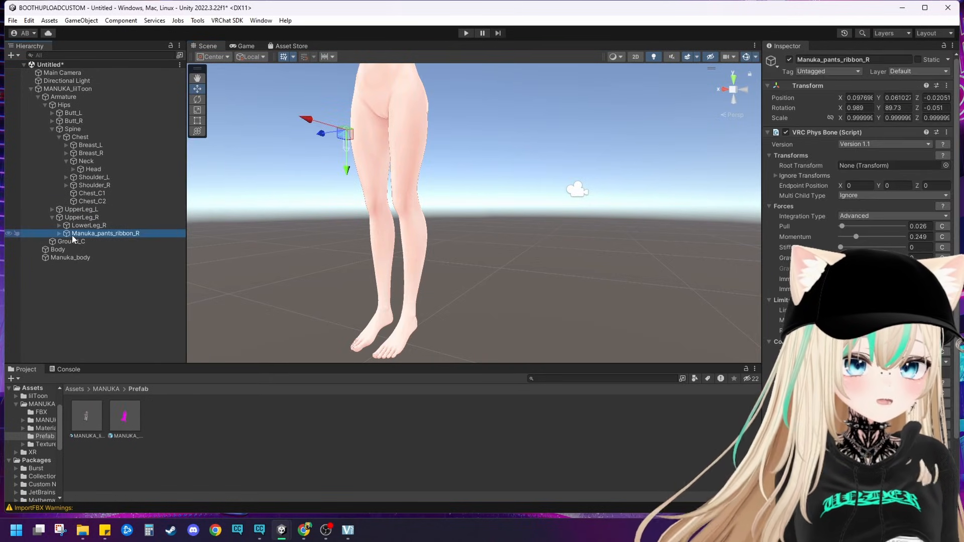
left_click(108, 219)
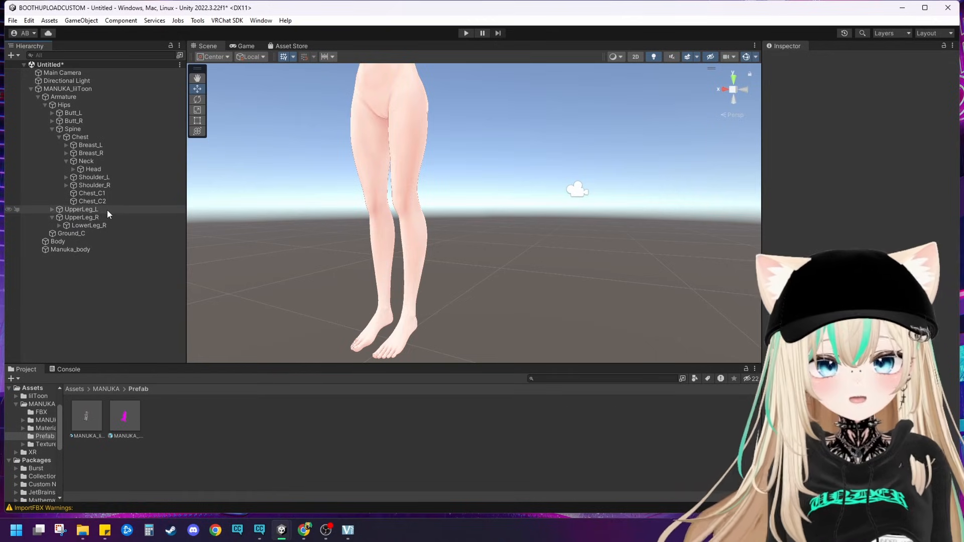
middle_click_drag(346, 183, 373, 314)
scroll(372, 313, "up", 3)
right_click_drag(373, 313, 440, 239)
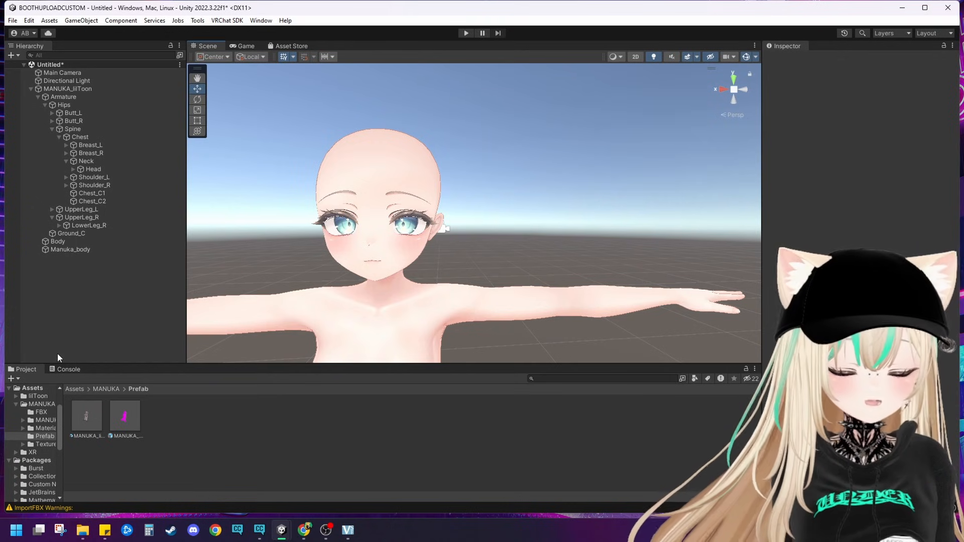
Step: Import the full PhantomVenus_v1.23 and FionaJirushi_FairyTwin_v1.2 packages from the MANUKA YOUTUBE folder into the project's Assets
left_click(70, 389)
key("alt+Tab")
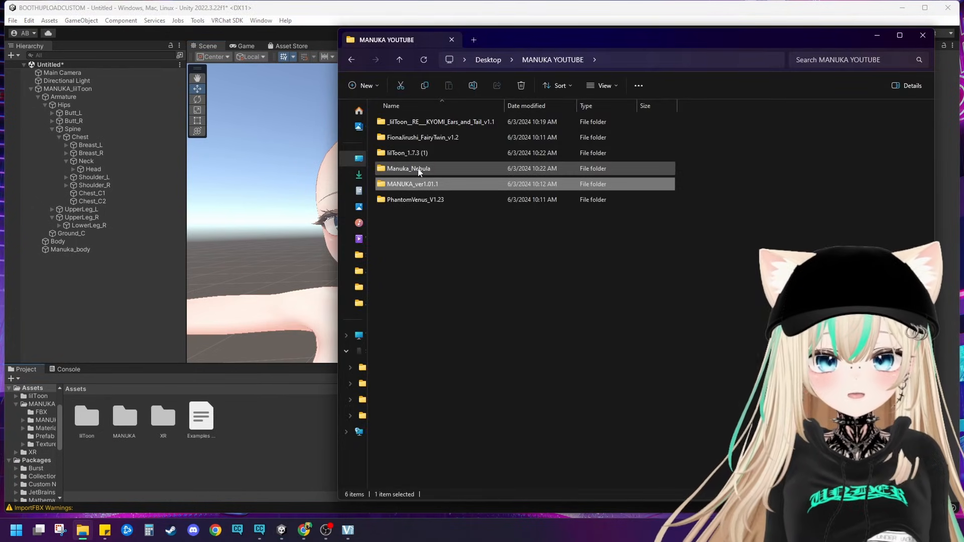
double_click(420, 200)
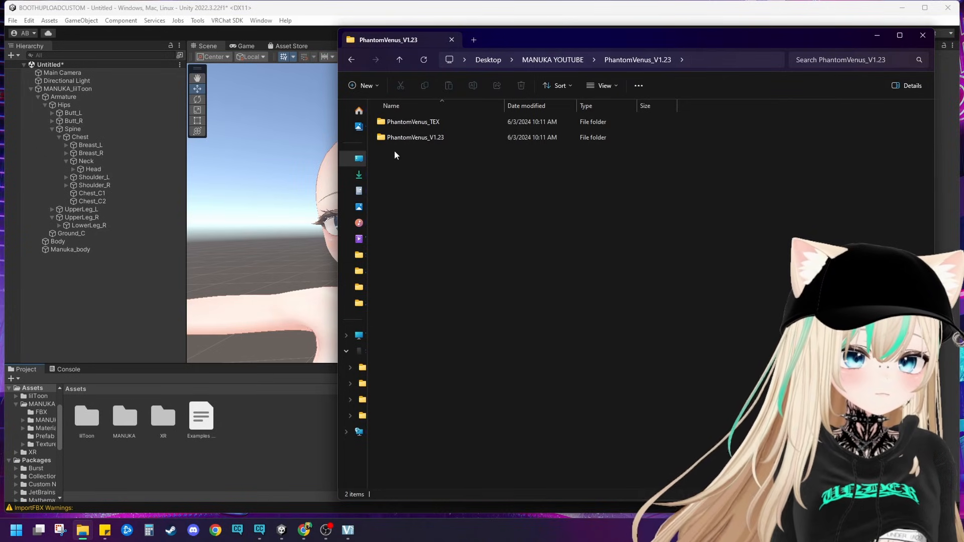
double_click(396, 126)
double_click(401, 121)
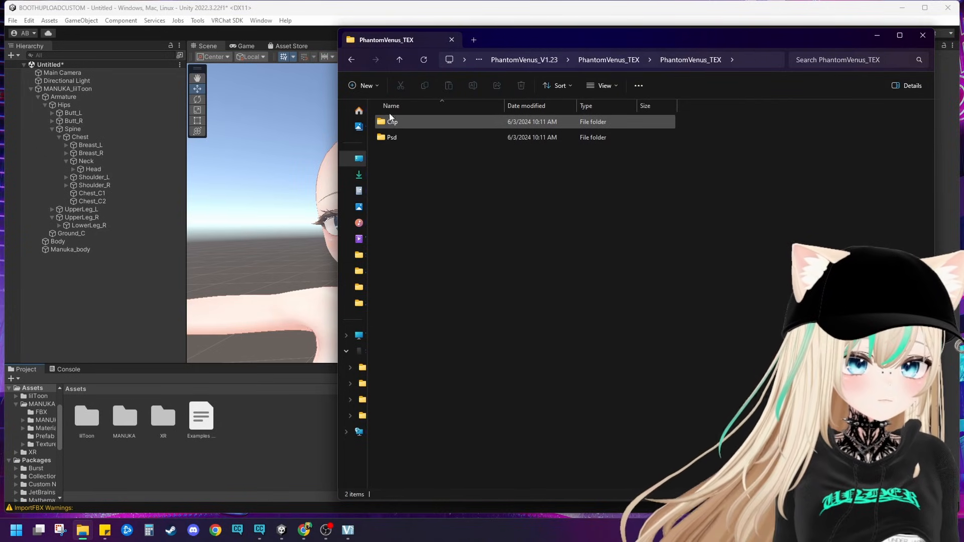
left_click(399, 60)
left_click(399, 59)
double_click(388, 138)
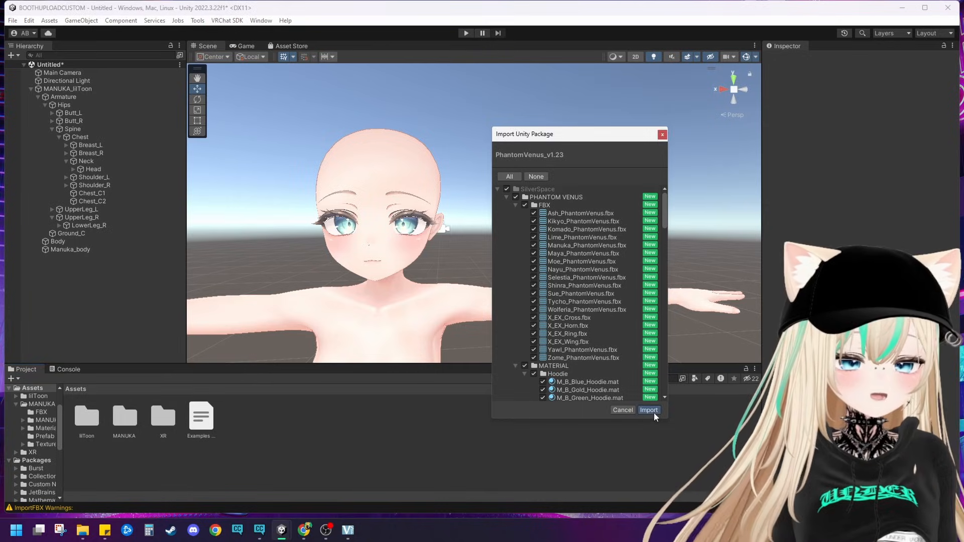
left_click(652, 412)
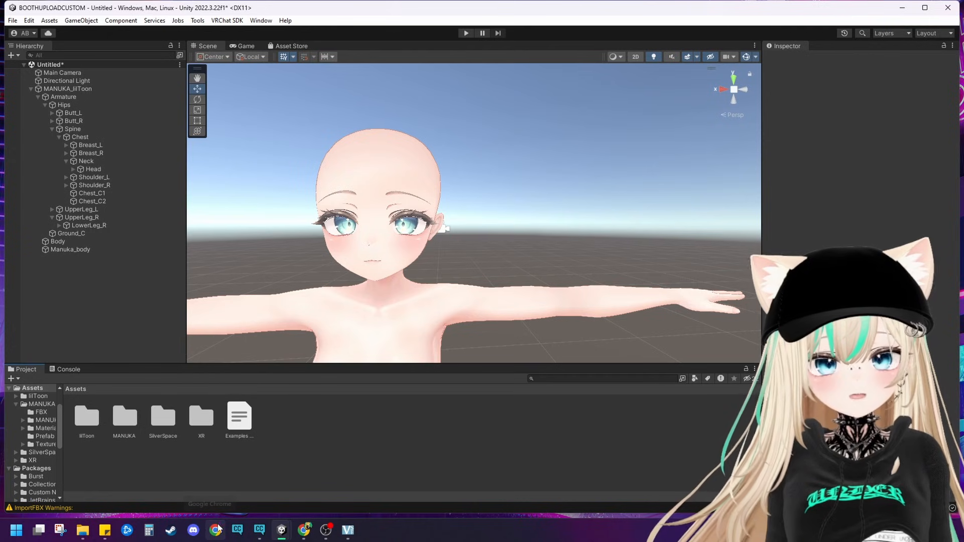
left_click(653, 408)
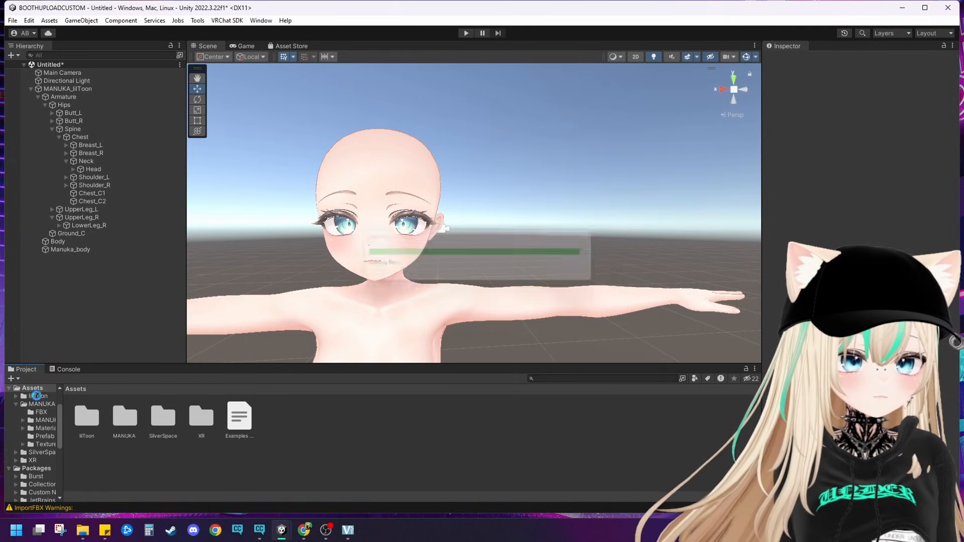
Step: Import the lilToon RE ; KYOMI Ears & Tail v1.1 package into the project from its _lilToon__RE___KYOMI_Ears_and_Tail_v1.1 folder
left_click(83, 530)
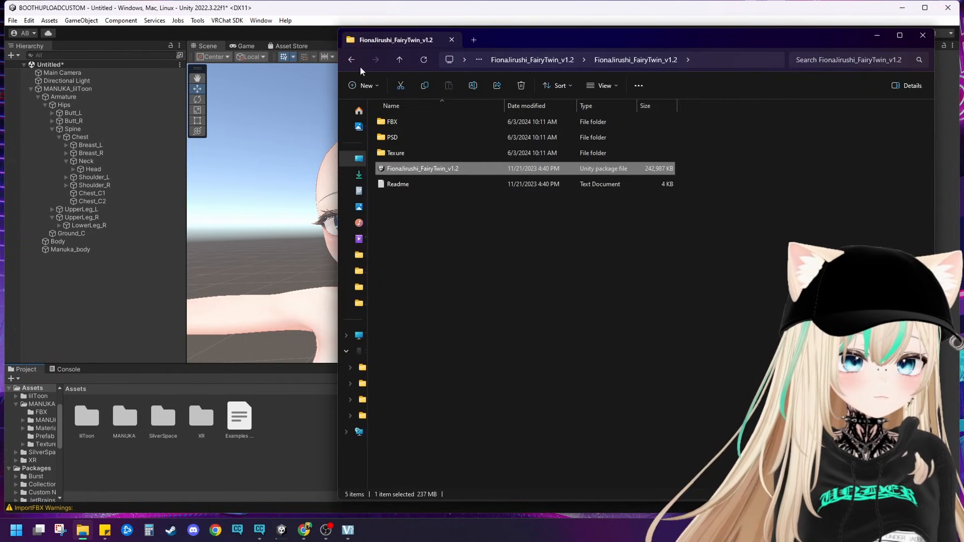
left_click(400, 61)
left_click(399, 60)
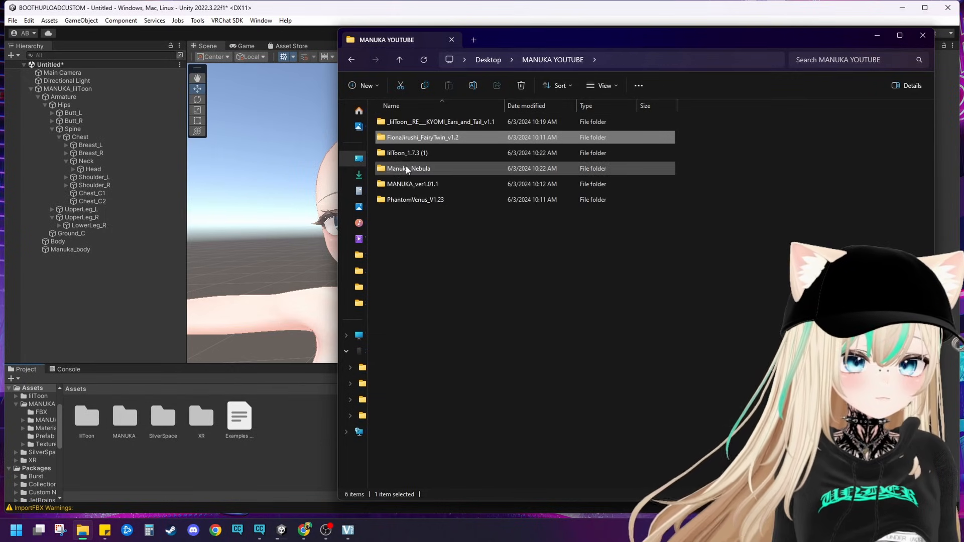
double_click(420, 122)
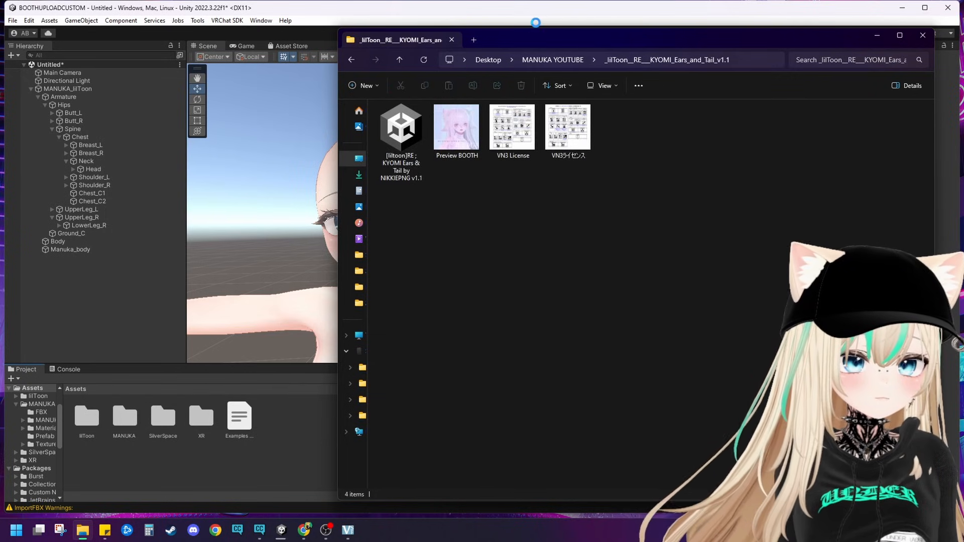
left_click_drag(538, 42, 831, 105)
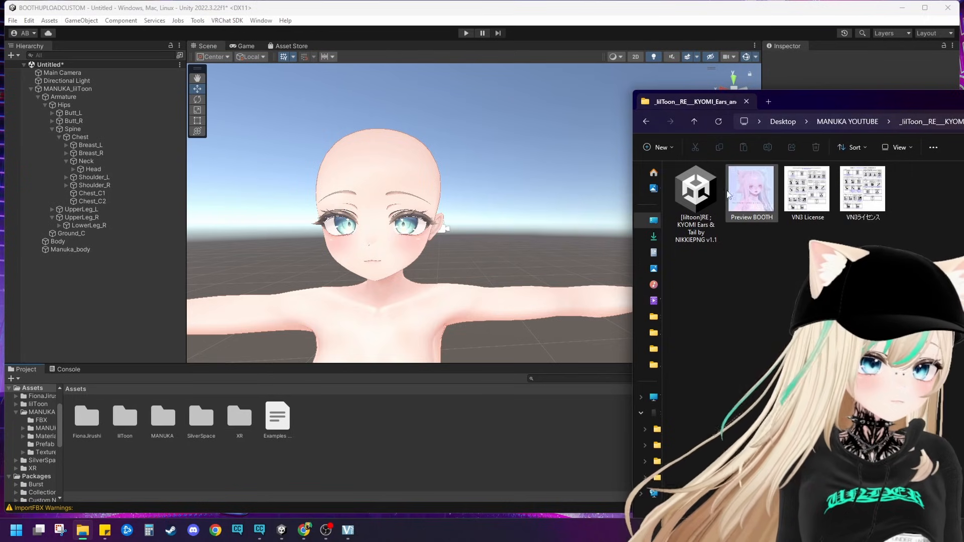
left_click_drag(696, 201, 503, 305)
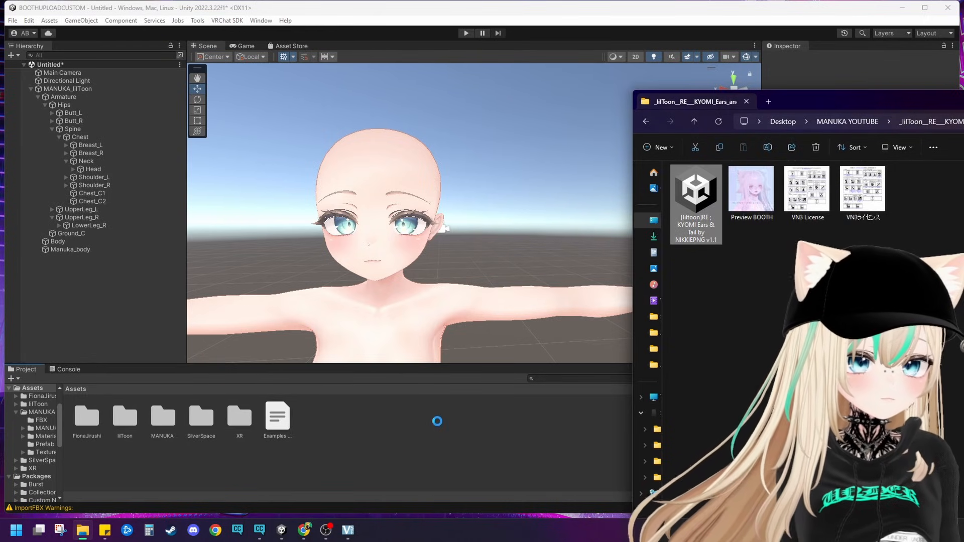
left_click(574, 135)
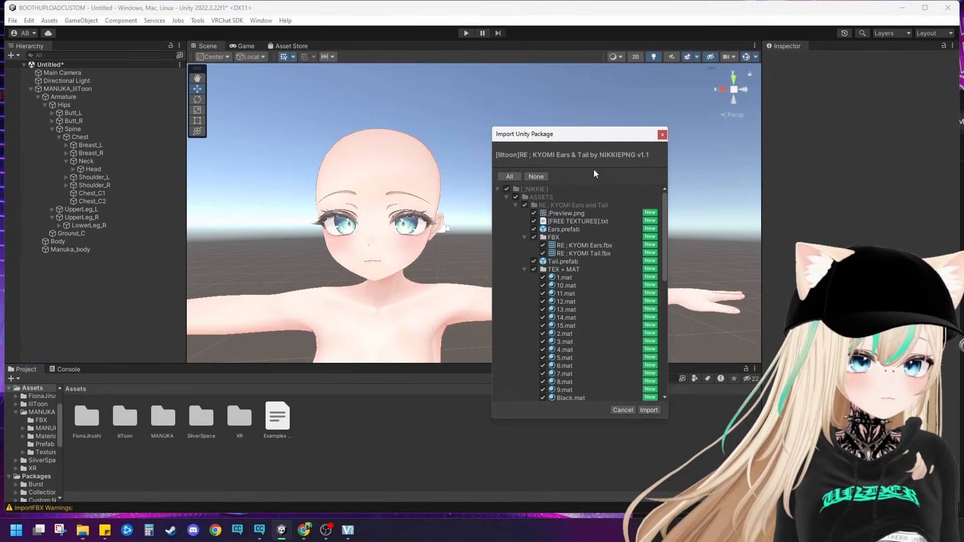
left_click(648, 409)
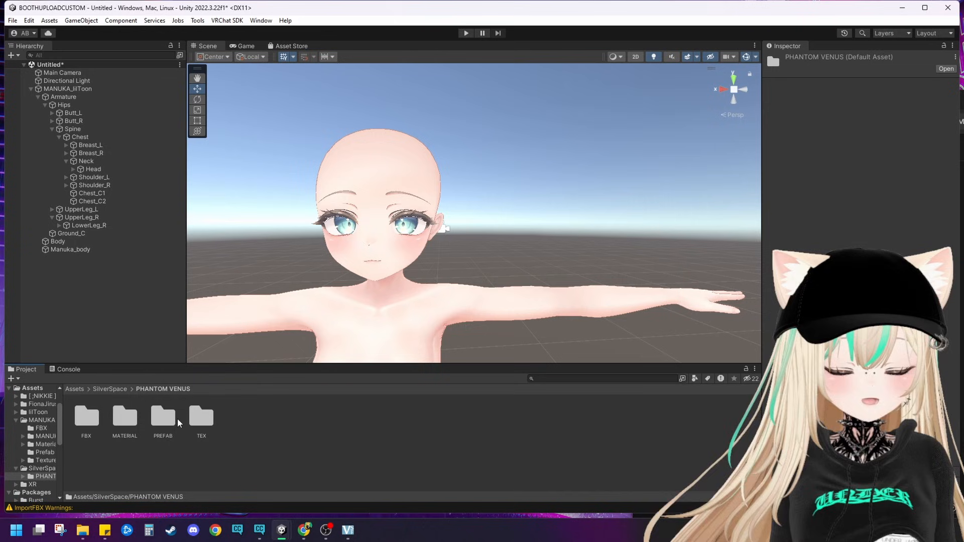
Step: Place the Manuka_PhantomVenus prefab from SilverSpace/PHANTOM VENUS/PREFAB in the scene and reset its transform so it aligns with the avatar
double_click(166, 419)
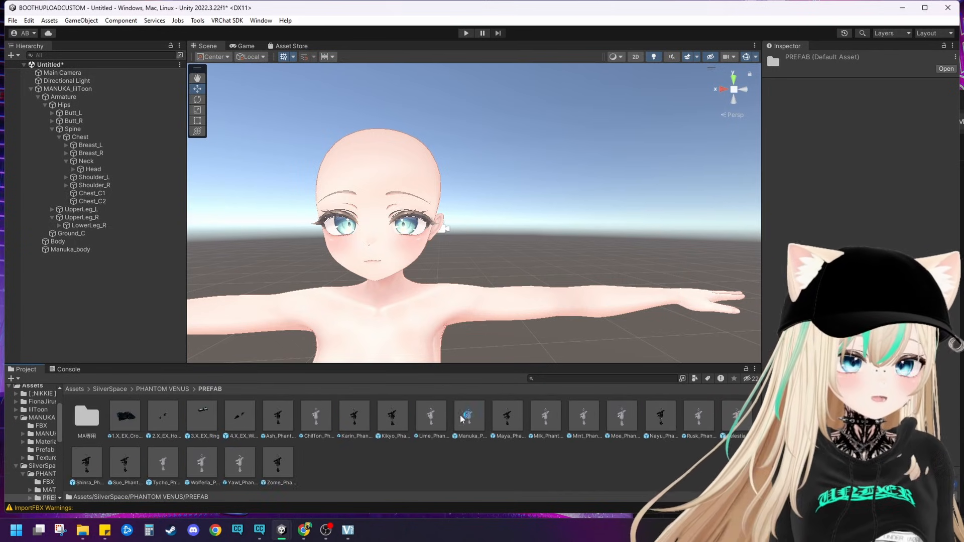
left_click_drag(473, 415, 463, 201)
scroll(676, 189, "down", 6)
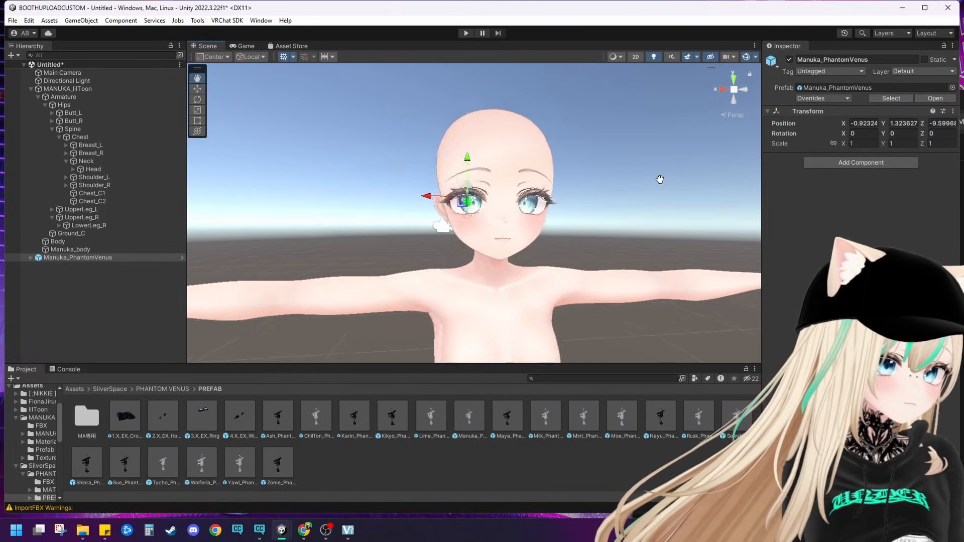
left_click(954, 112)
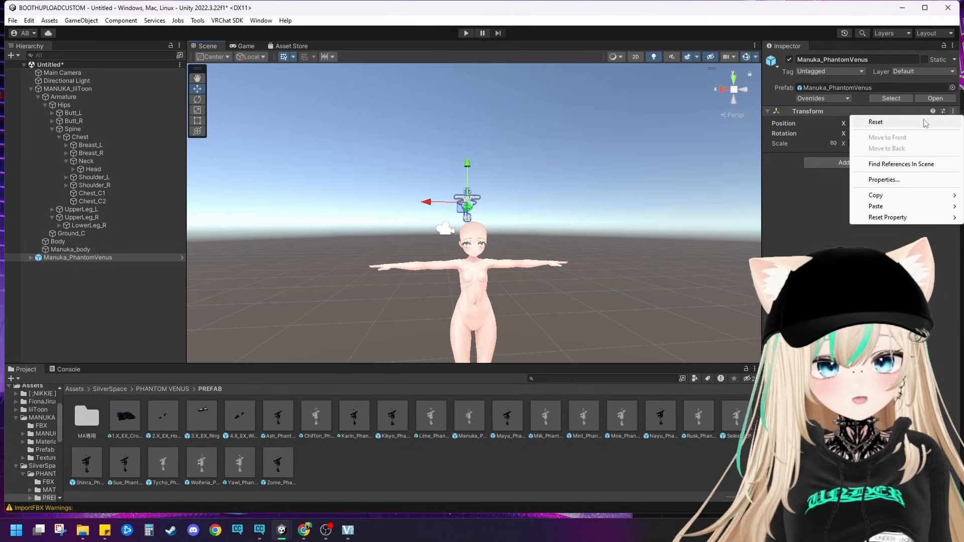
left_click(913, 121)
left_click(573, 263)
scroll(552, 259, "down", 2)
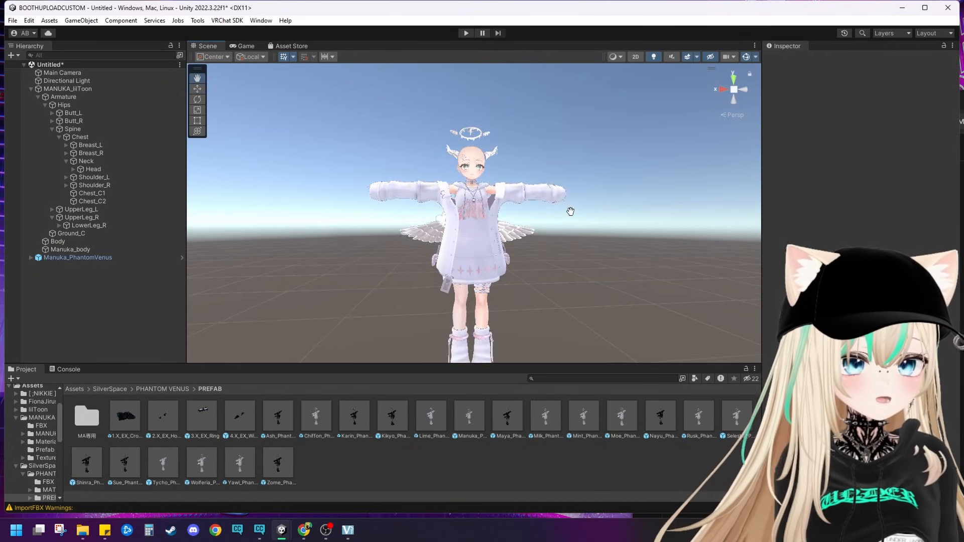
scroll(551, 260, "up", 5)
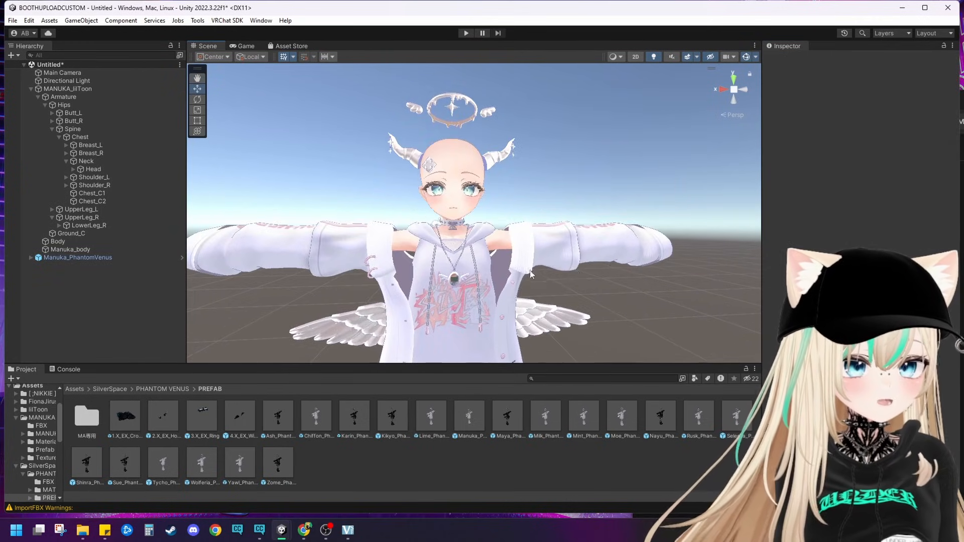
Step: Place the Manuka_FairyTwin hair prefab from FionaJirushi/FairyTwin/Prefab in the scene and reset its transform
left_click(153, 390)
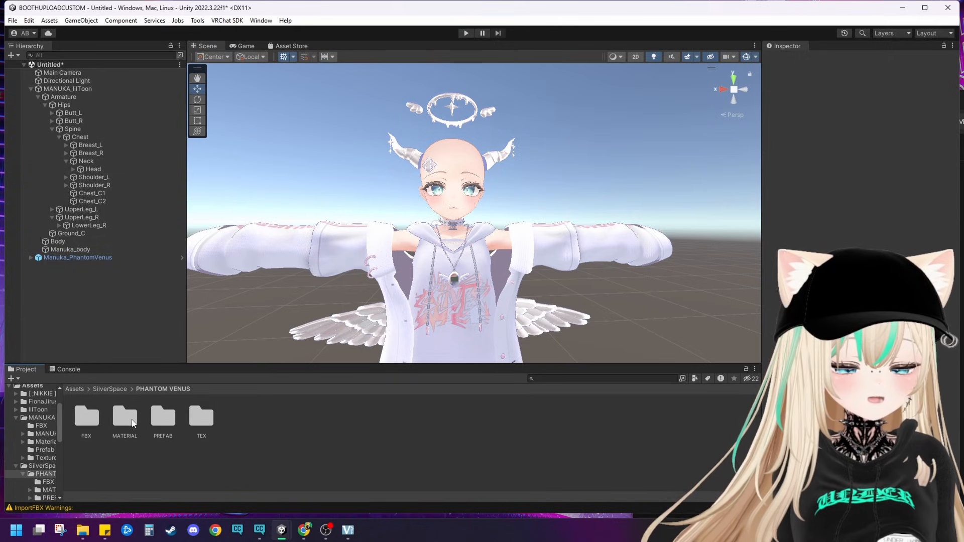
left_click(76, 389)
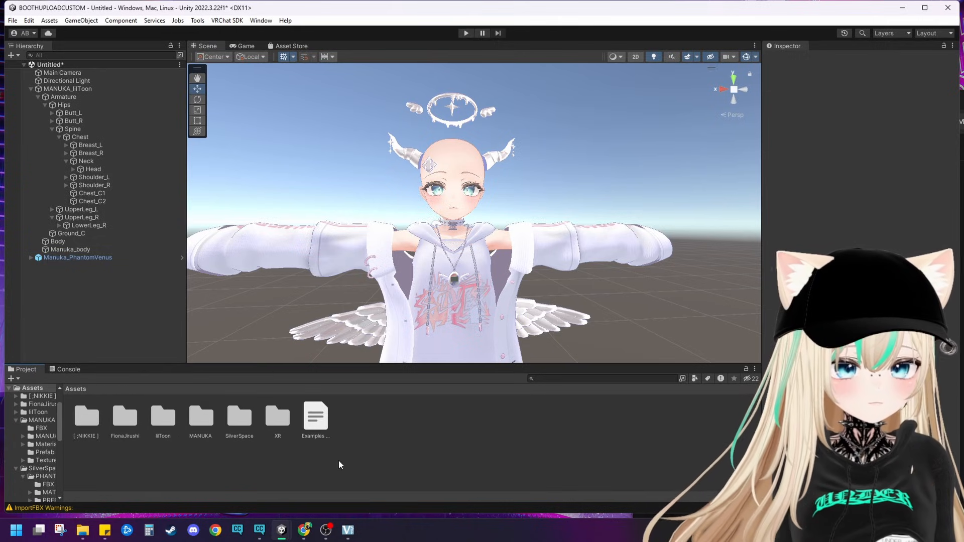
double_click(126, 417)
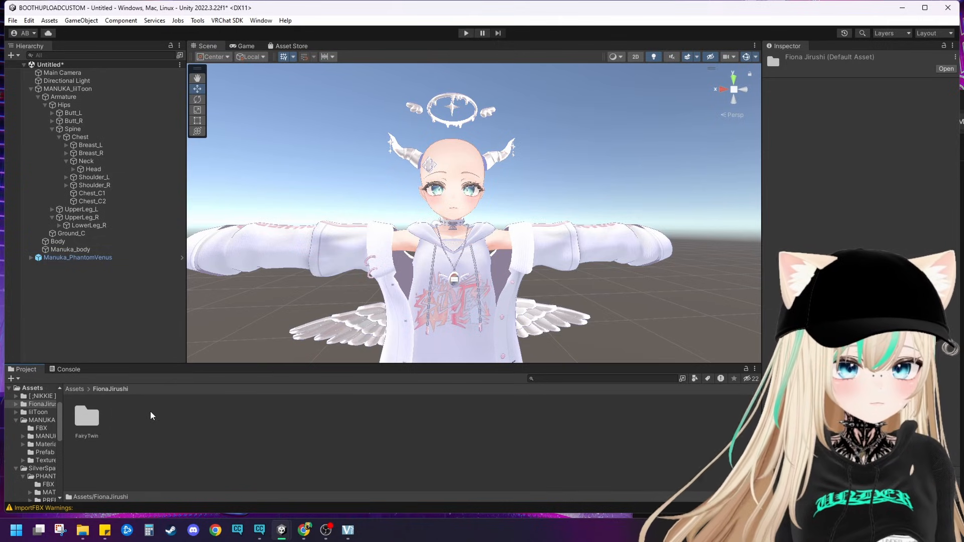
double_click(87, 416)
double_click(163, 417)
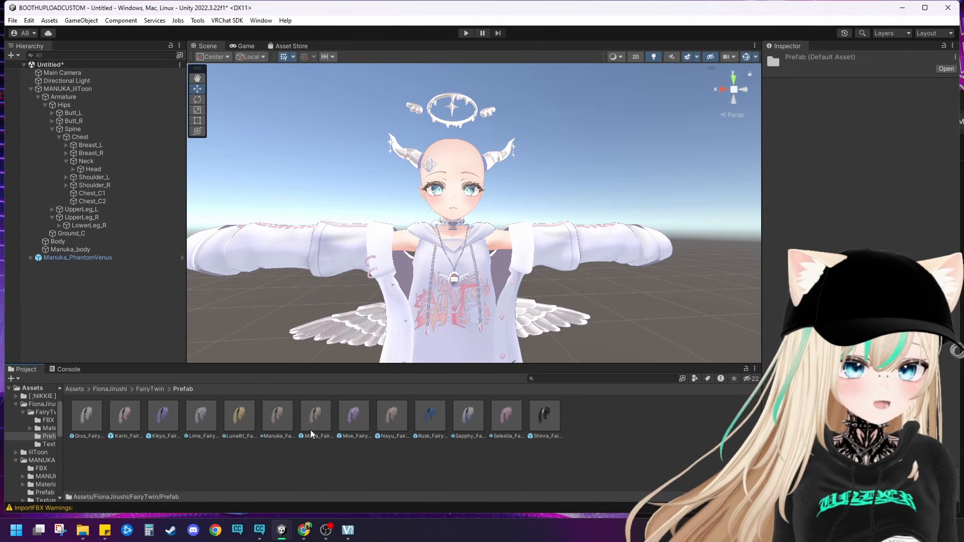
left_click_drag(275, 430, 287, 268)
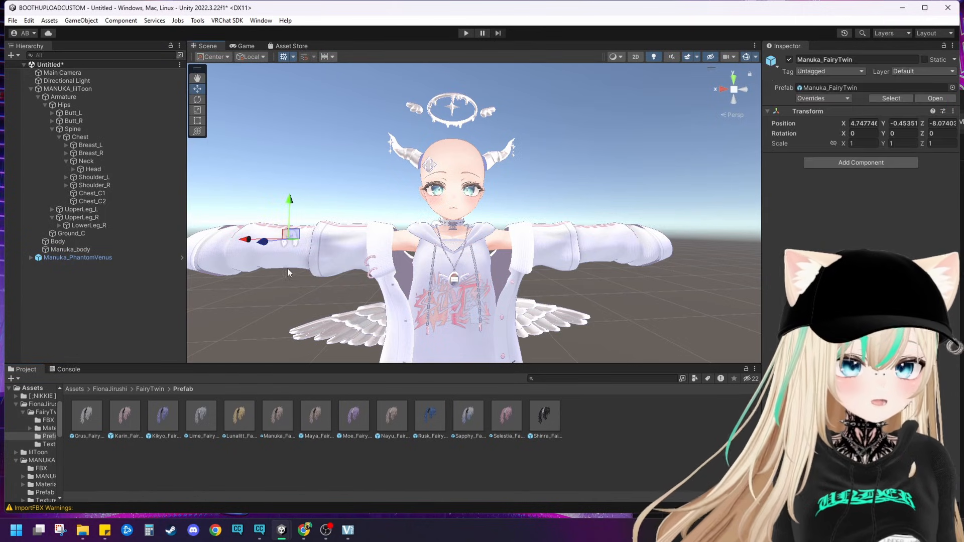
left_click(952, 110)
left_click(853, 120)
left_click(618, 193)
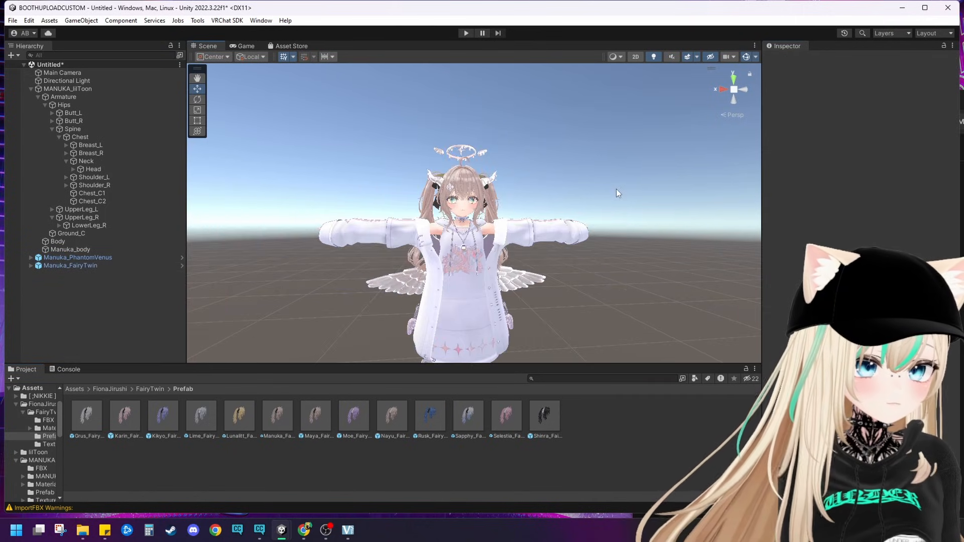
Step: Examine how the FairyTwin hair and PhantomVenus outfit fit the avatar from several angles
middle_click_drag(616, 189, 597, 99)
right_click_drag(597, 99, 562, 173)
middle_click_drag(562, 173, 521, 299)
right_click_drag(521, 299, 539, 230)
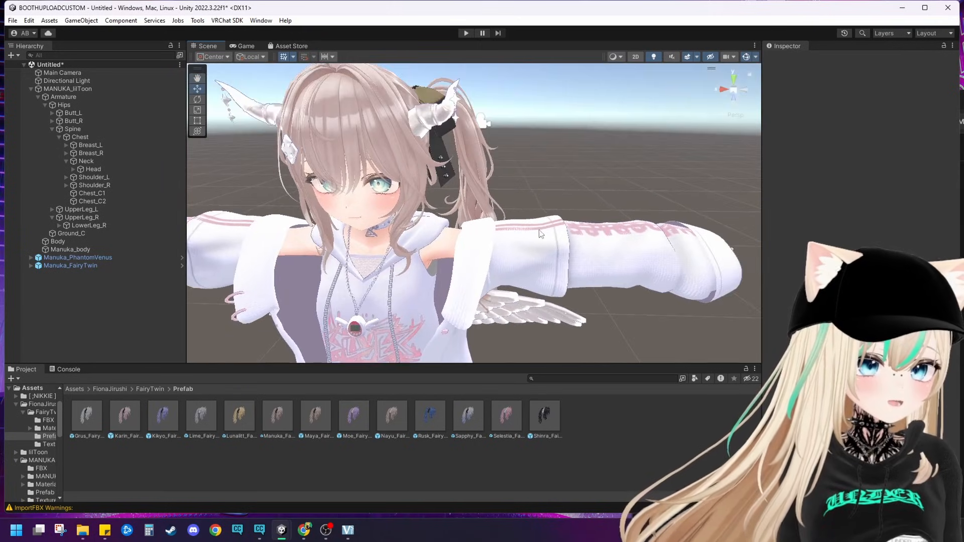
middle_click_drag(540, 233, 574, 228)
right_click_drag(574, 228, 587, 194)
mouse_move(587, 195)
middle_mouse_down()
mouse_move(596, 178)
mouse_move(584, 178)
middle_mouse_up()
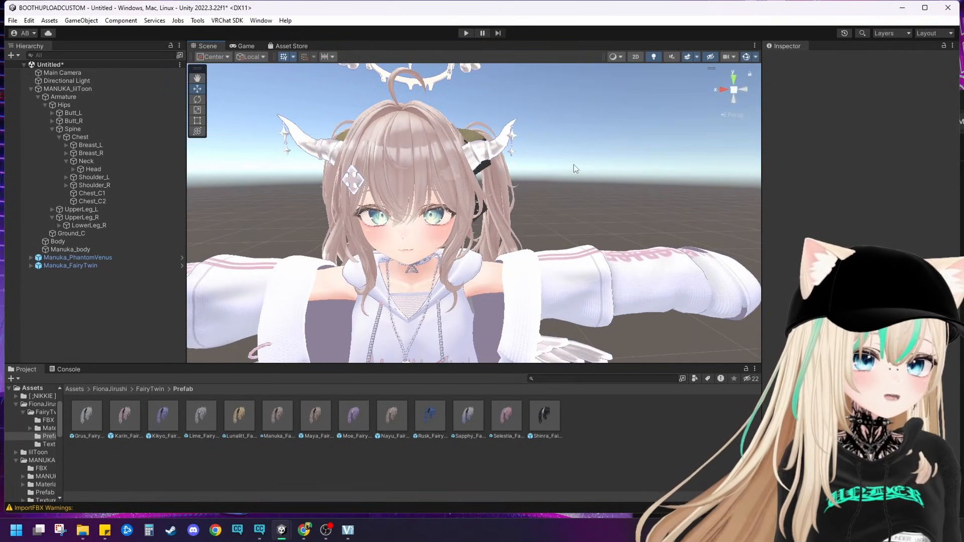
Step: Select the Horn mesh inside the 2.X_EX_Horn accessory of Manuka_PhantomVenus on the avatar's head
left_click(500, 145)
left_click(492, 143)
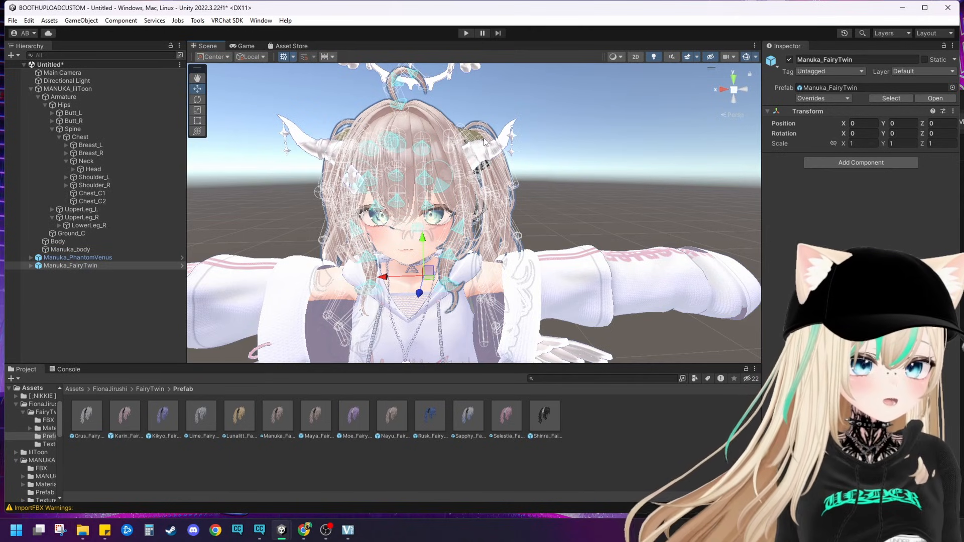
left_click(484, 143)
left_click(492, 145)
left_click(499, 145)
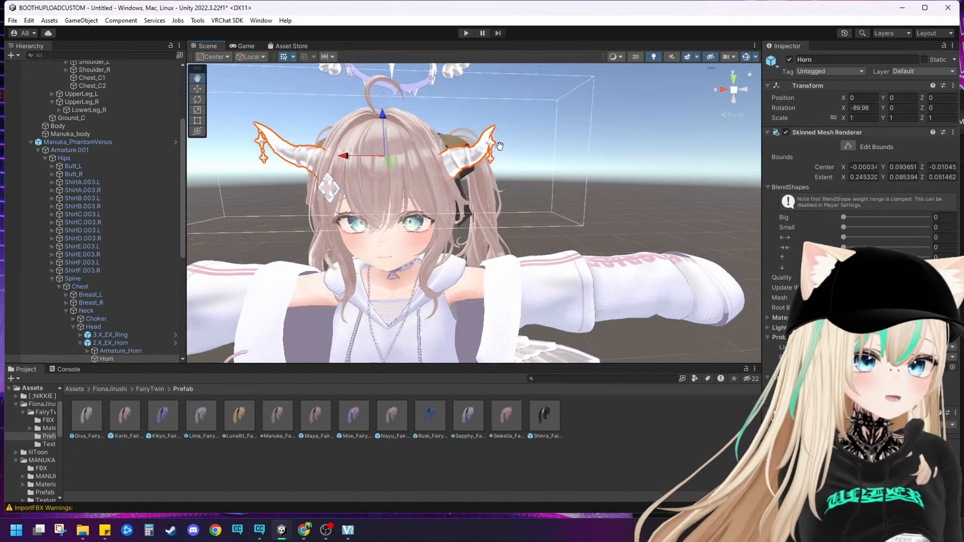
Step: Completely unpack the Manuka_PhantomVenus prefab so its individual parts can be removed
key("f")
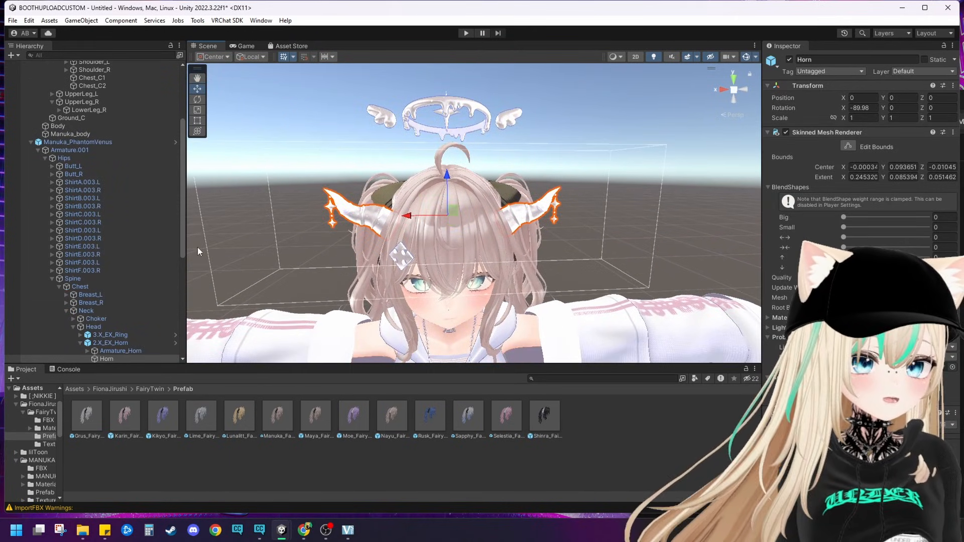
scroll(150, 238, "up", 3)
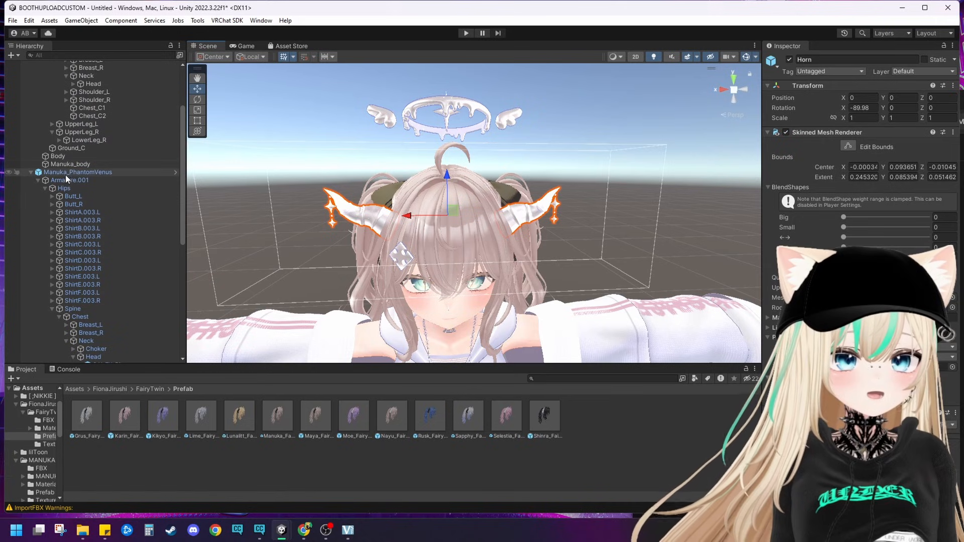
left_click(71, 172)
right_click(70, 172)
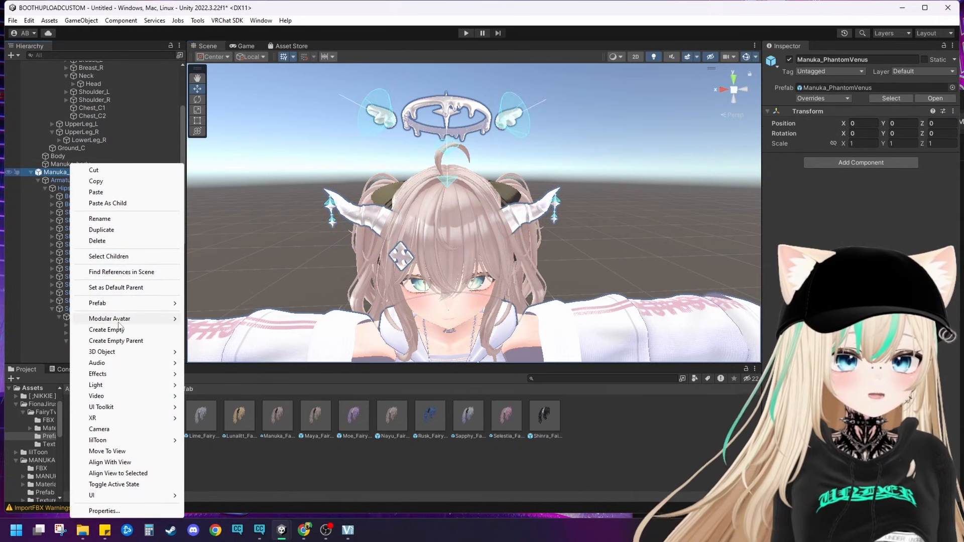
mouse_move(130, 303)
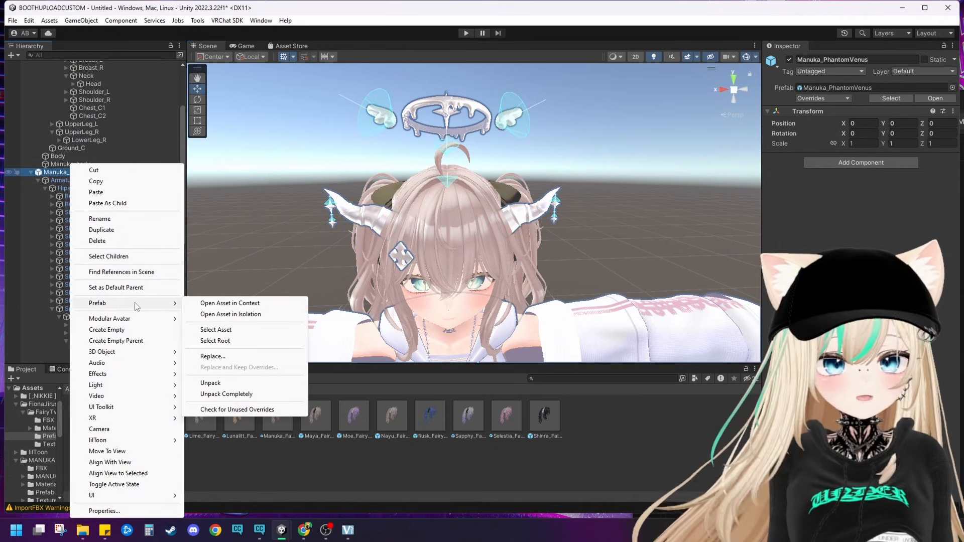
left_click(224, 394)
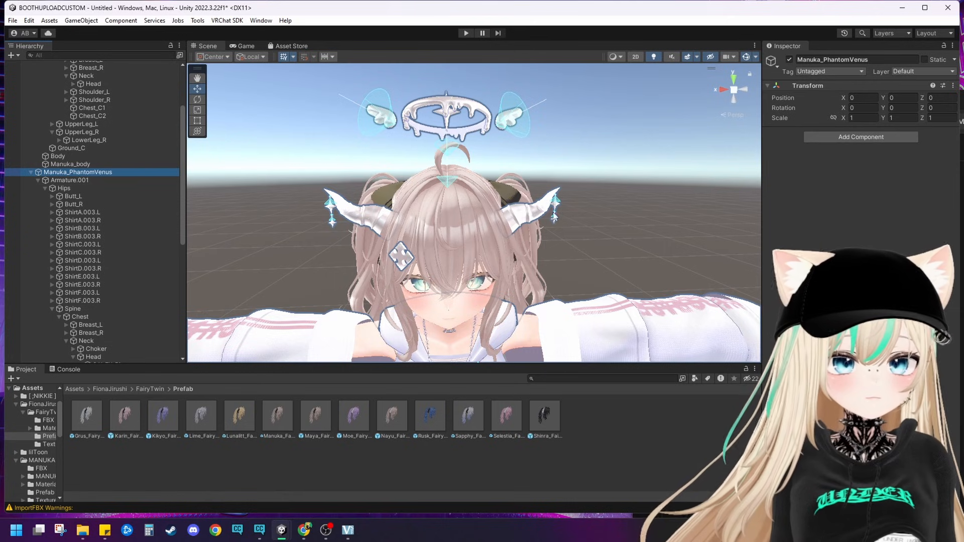
Step: Delete the Horn mesh from the 2.X_EX_Horn accessory on the avatar's head
left_click(533, 209)
scroll(98, 282, "down", 5)
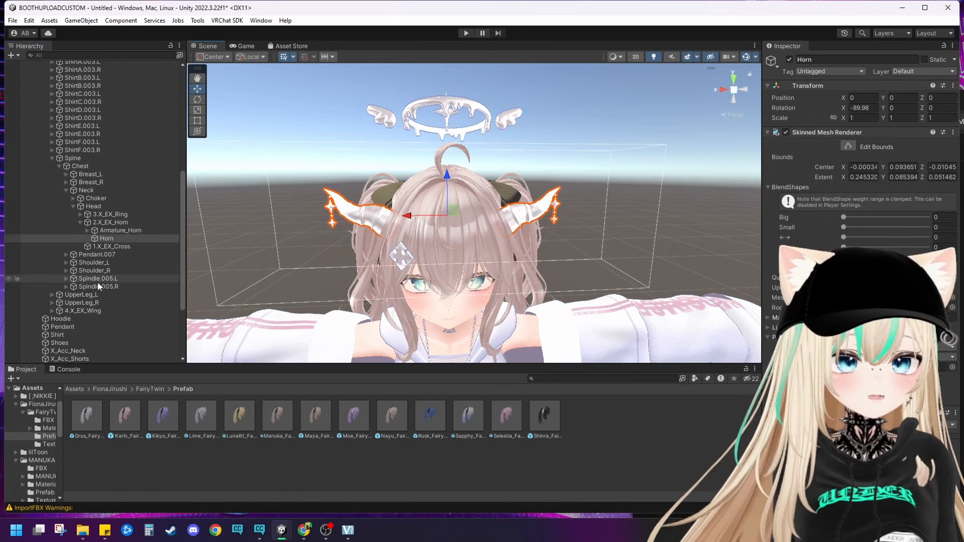
right_click(107, 242)
left_click(133, 220)
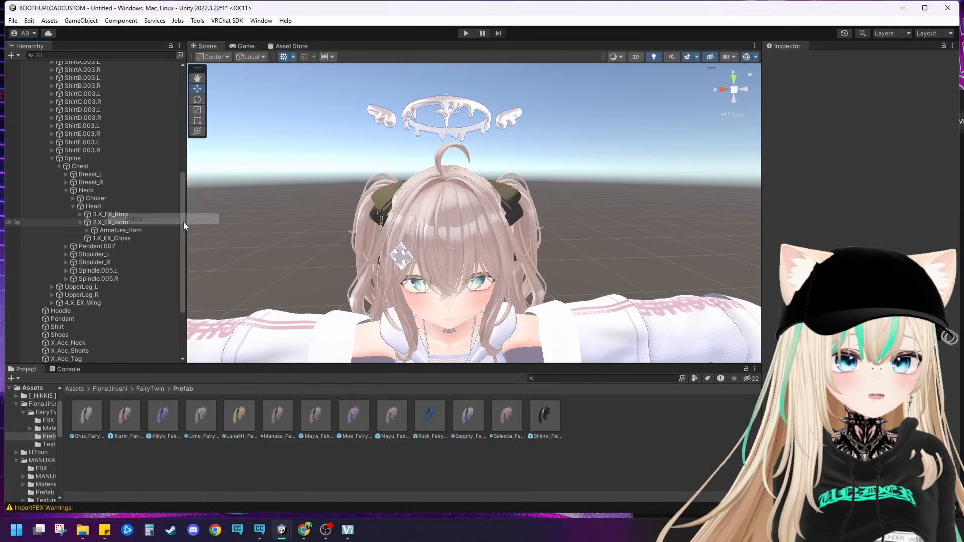
Step: Examine the avatar's hair, halo, choker and outfit up close and from a distance
middle_click_drag(575, 192, 562, 158)
right_click_drag(562, 158, 554, 151)
scroll(553, 150, "down", 8)
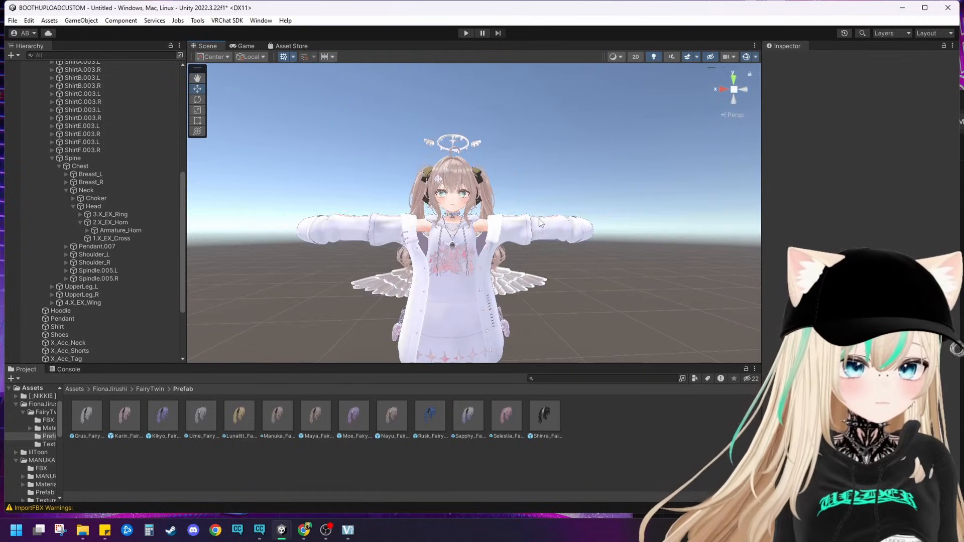
middle_click_drag(545, 233, 533, 213)
scroll(531, 244, "up", 10)
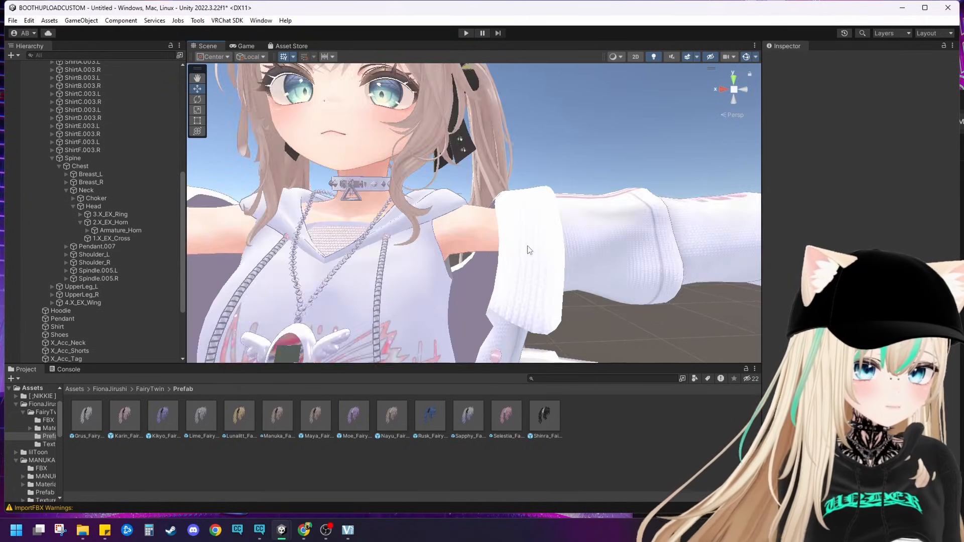
scroll(481, 272, "down", 8)
middle_click_drag(483, 287, 468, 248)
scroll(496, 266, "up", 4)
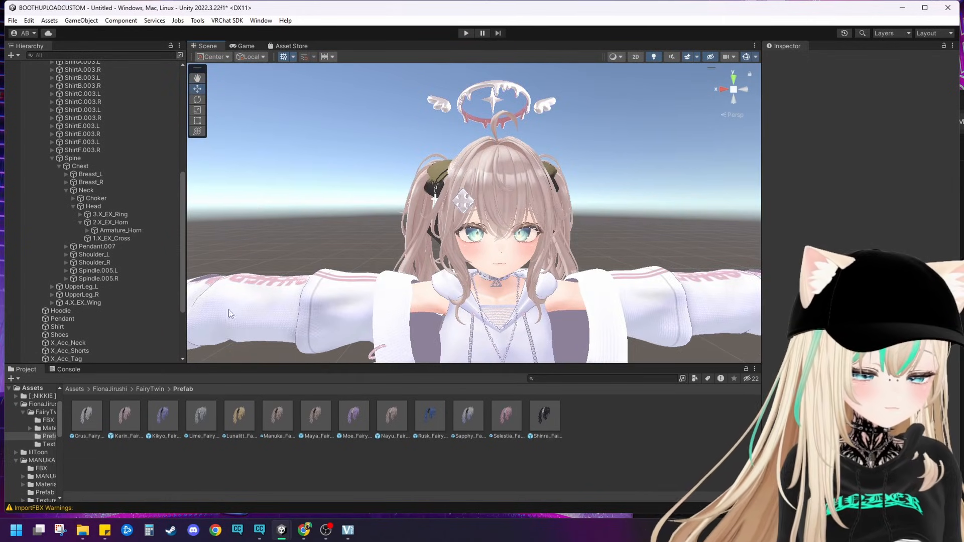
left_click_drag(229, 310, 286, 322, "alt")
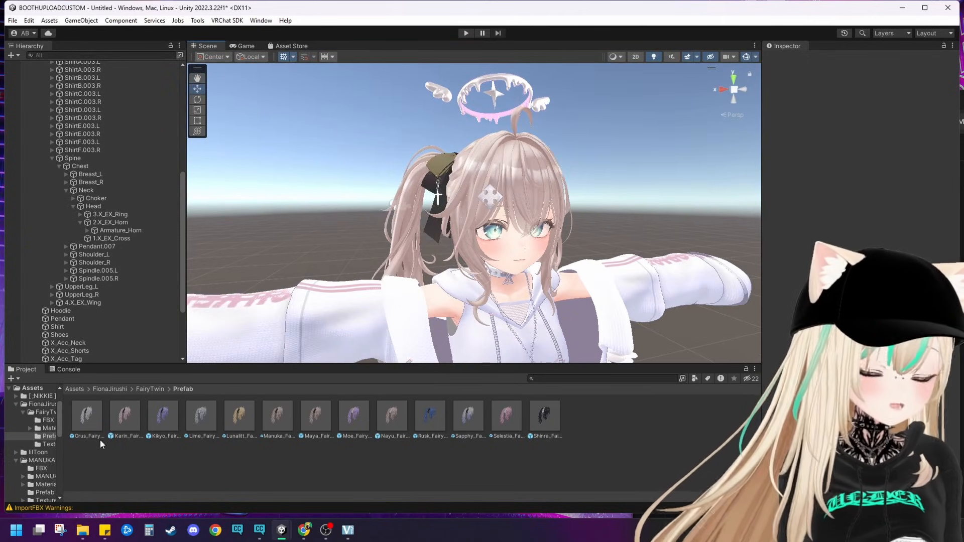
Step: Apply the M_Pink1_G material from FairyTwin/Material/Hair/2.GradationColor to the FairyTwin hair
left_click(148, 390)
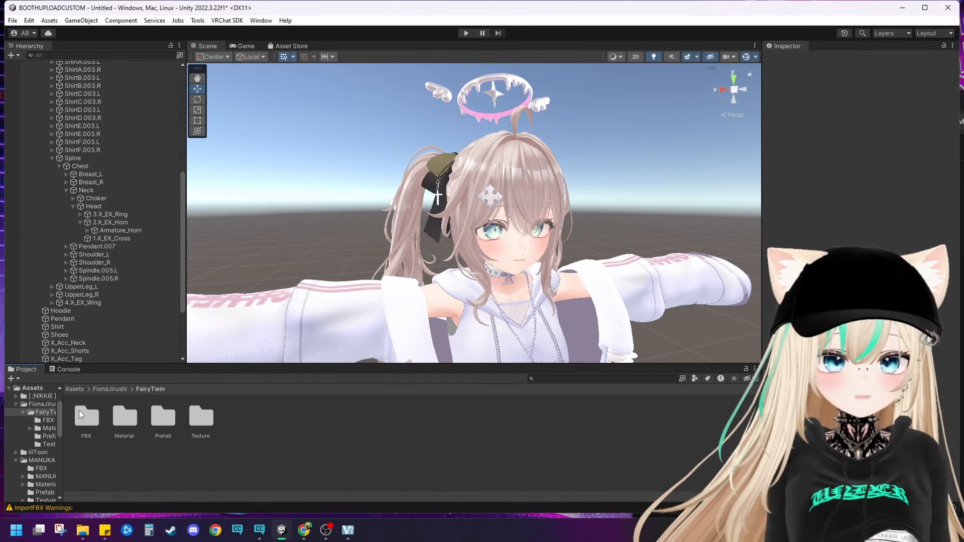
double_click(124, 415)
double_click(87, 416)
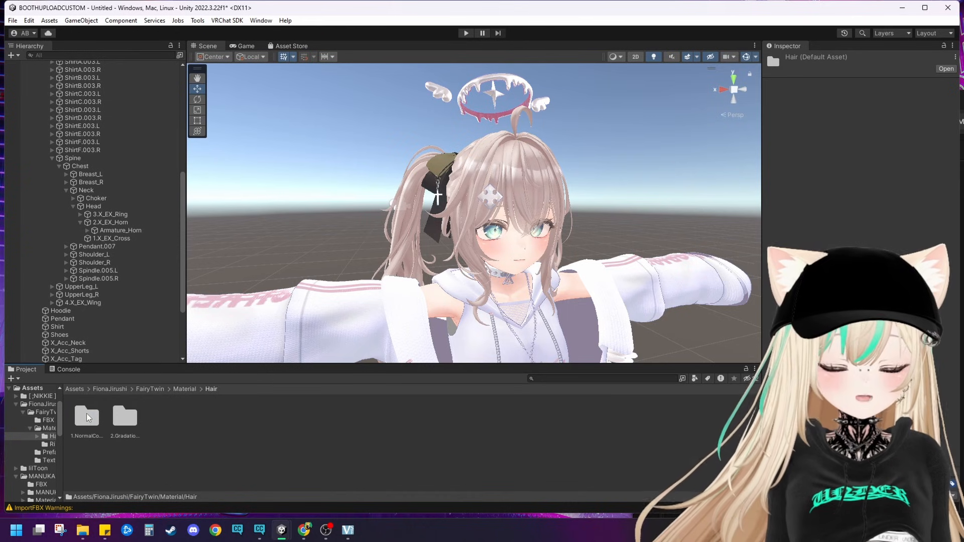
double_click(120, 418)
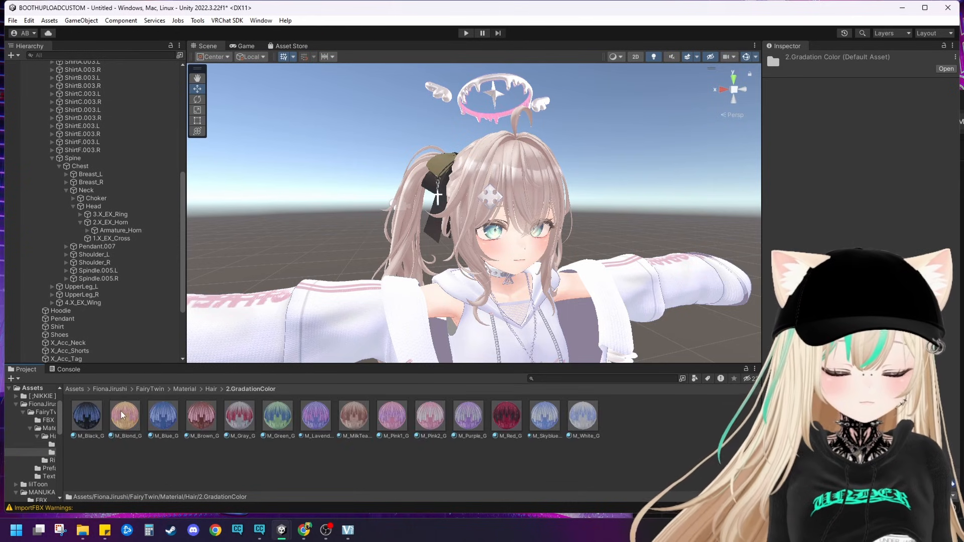
right_click_drag(347, 112, 366, 124)
left_click_drag(394, 415, 507, 241)
Step: Inspect the TwinTail mesh's M_Pink1_G material and view its hair texture image at full size
left_click(426, 259)
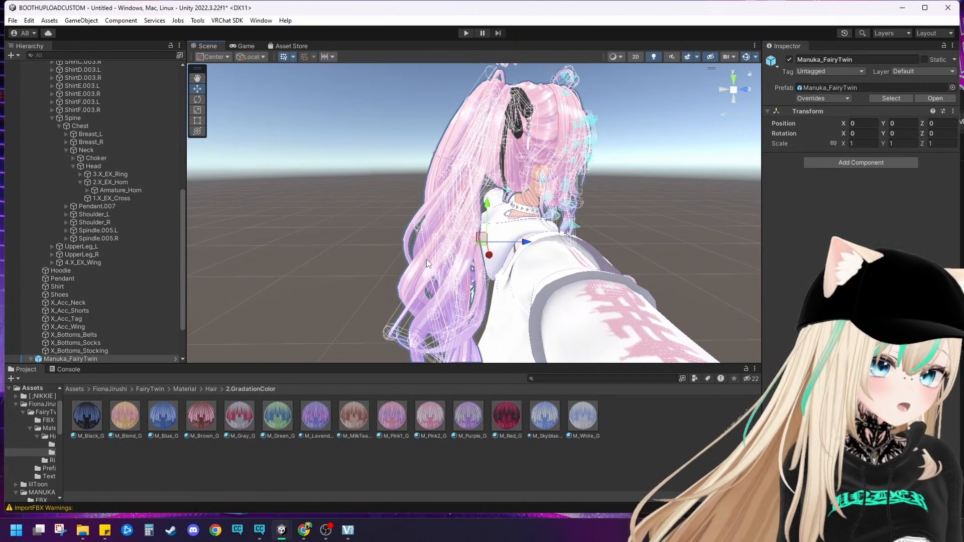
left_click(426, 259)
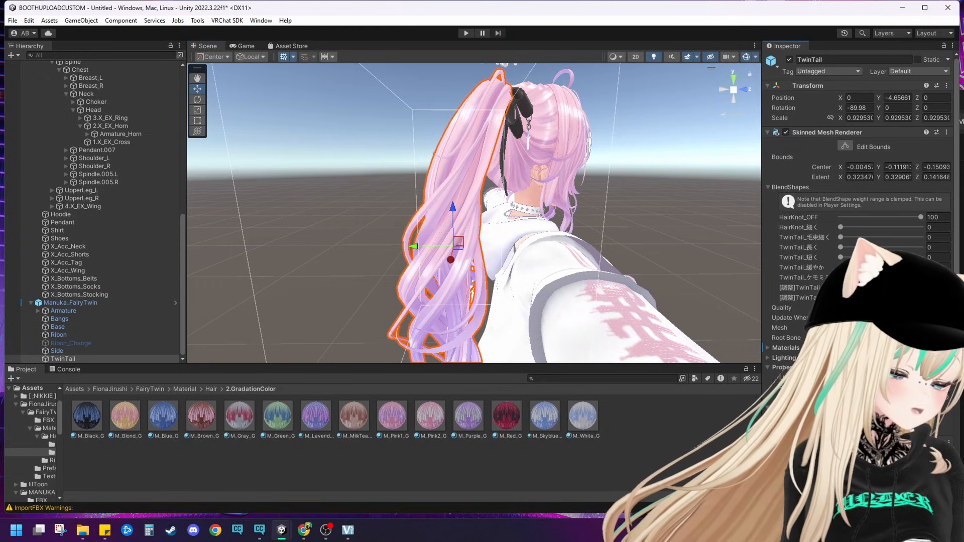
scroll(781, 351, "down", 5)
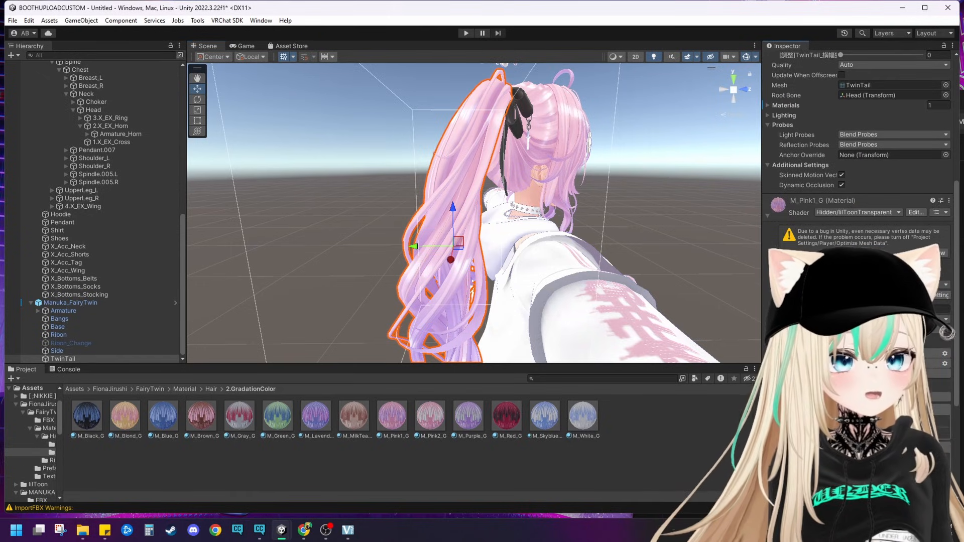
double_click(781, 352)
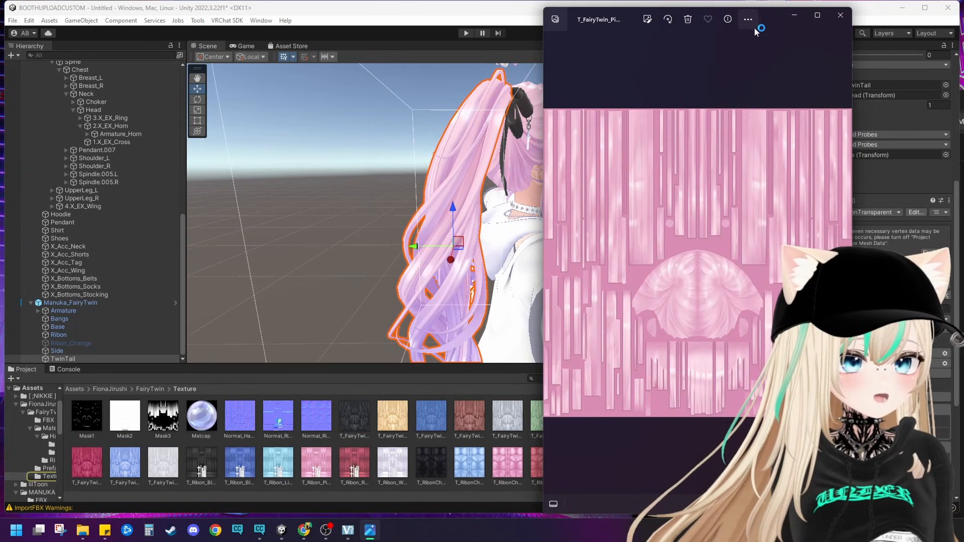
left_click_drag(753, 27, 524, 66)
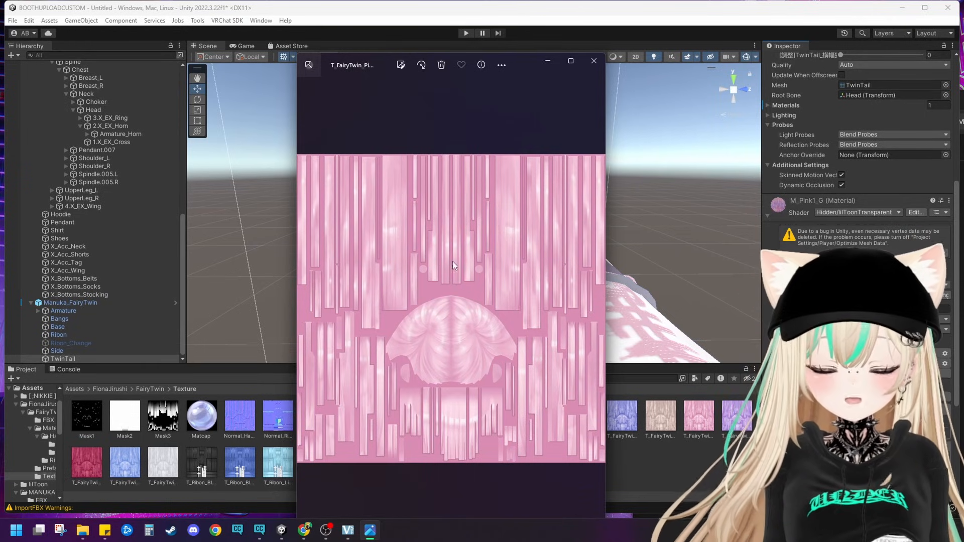
left_click(593, 60)
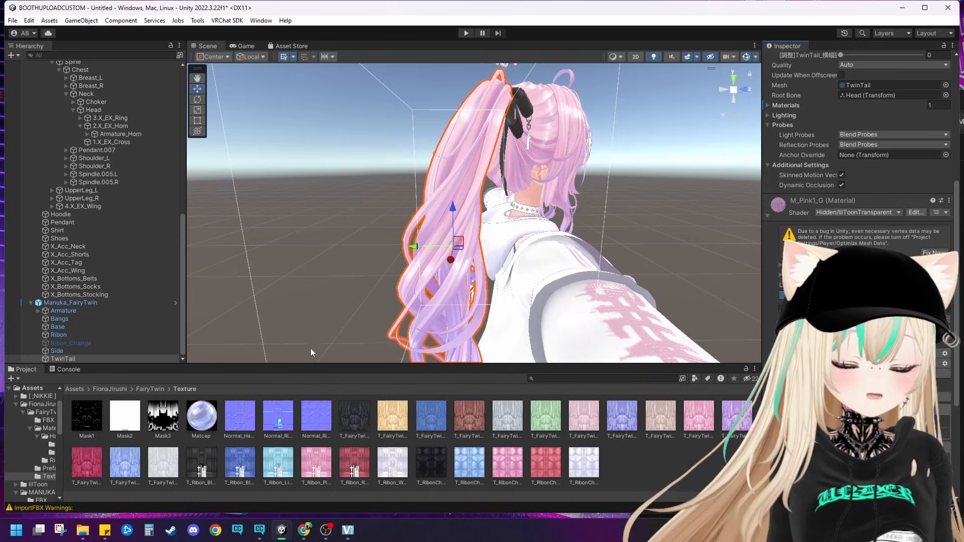
left_click(154, 389)
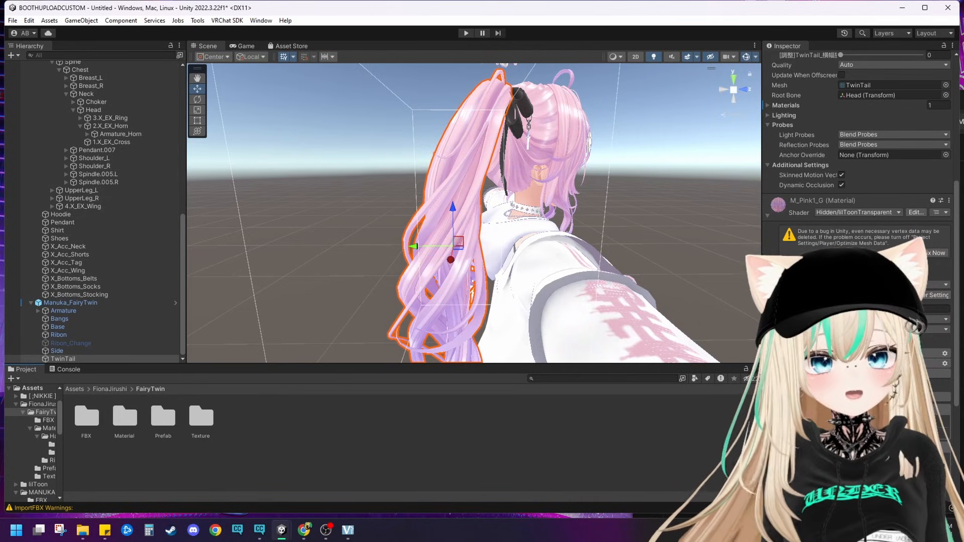
scroll(768, 220, "up", 10)
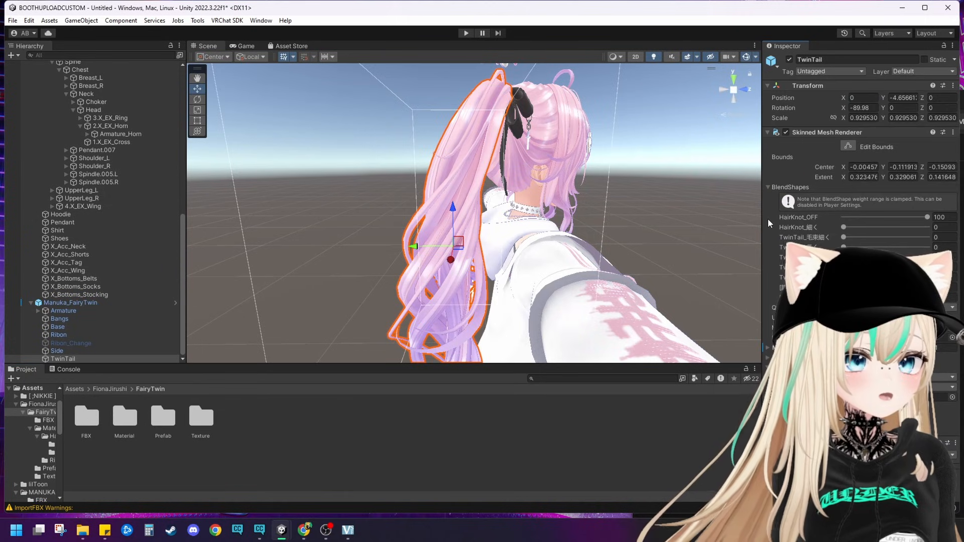
scroll(858, 151, "down", 10)
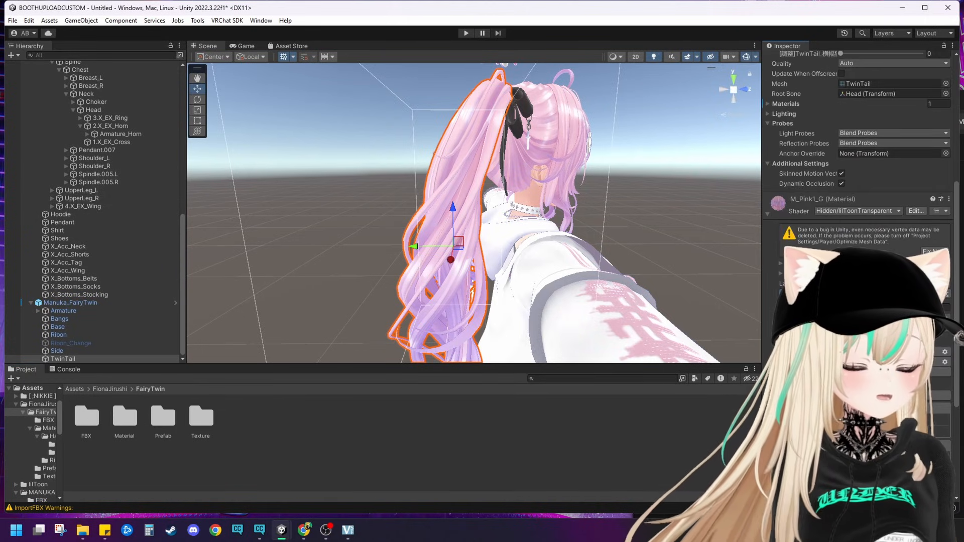
Step: Apply the M_Black_G material from FairyTwin/Material/Hair/2.GradationColor to the hair's bangs
left_click_drag(367, 224, 226, 233, "alt")
scroll(231, 241, "down", 3)
middle_click_drag(231, 246, 296, 260)
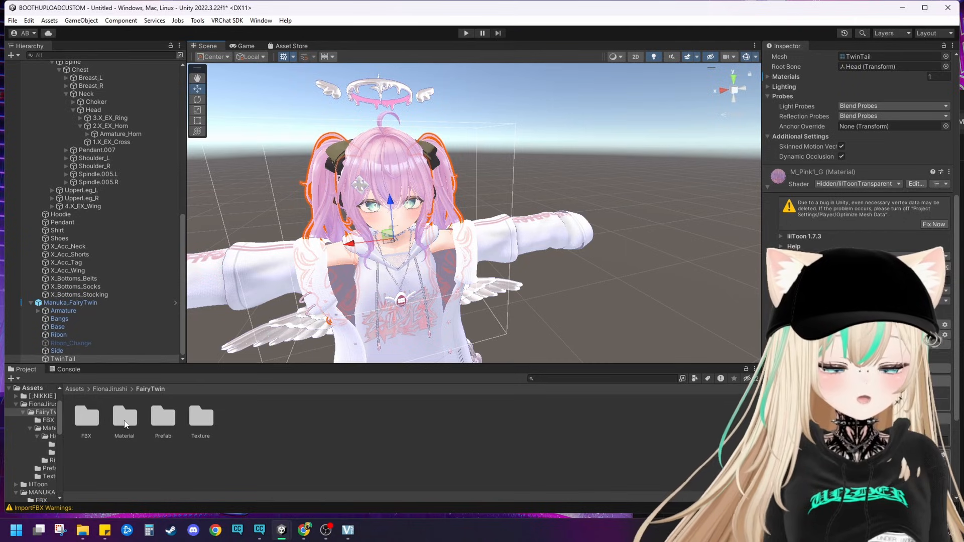
double_click(124, 416)
left_click(84, 426)
double_click(86, 419)
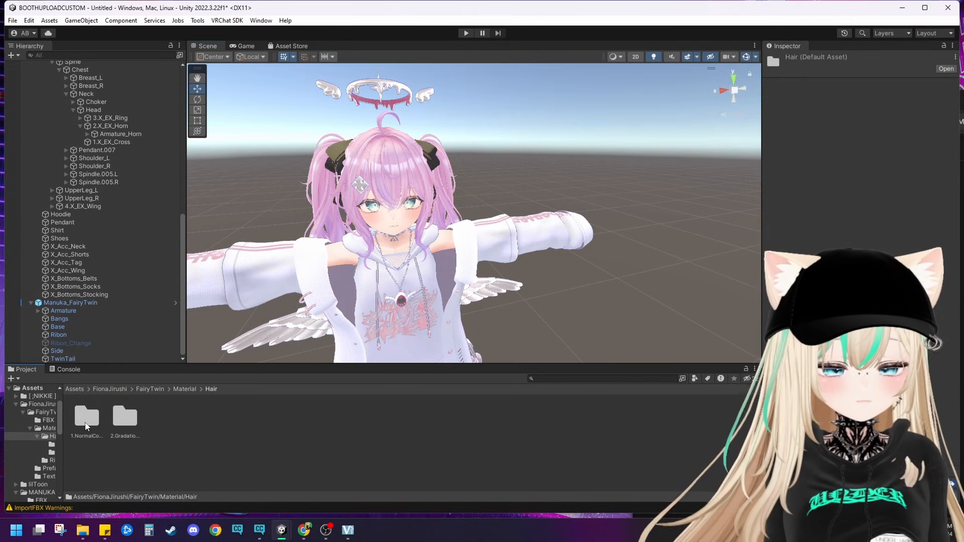
double_click(124, 416)
middle_click_drag(291, 160, 269, 206)
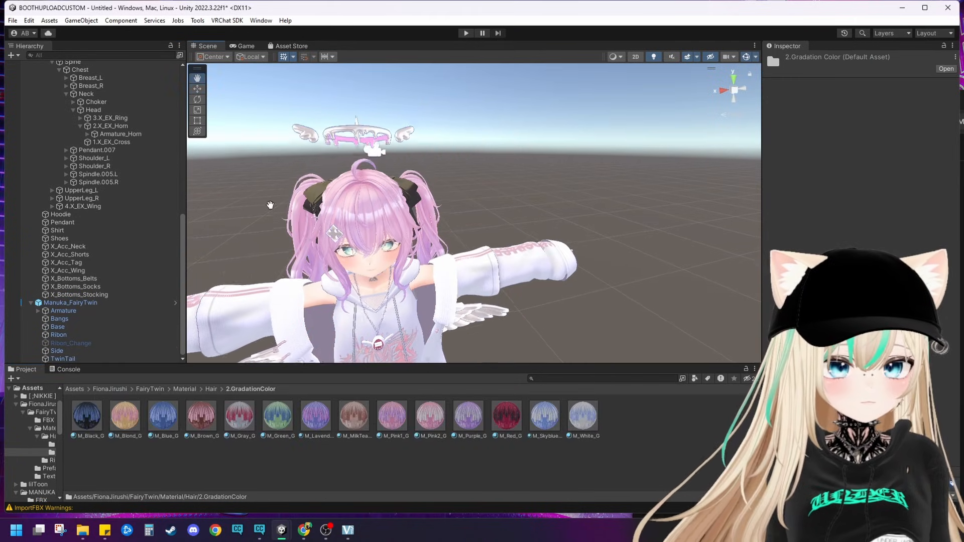
mouse_move(93, 416)
left_mouse_down()
mouse_move(335, 219)
mouse_move(326, 219)
left_mouse_up()
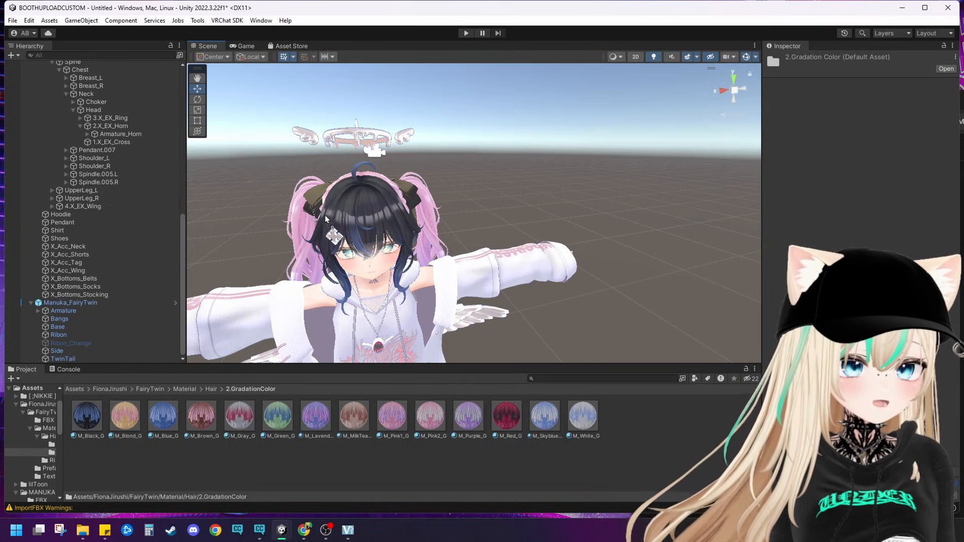
Step: Apply the M_Black_G material to the hair section between the bangs and the twintails
middle_click_drag(327, 268, 464, 281)
scroll(478, 229, "up", 6)
scroll(464, 281, "up", 2)
scroll(464, 281, "down", 3)
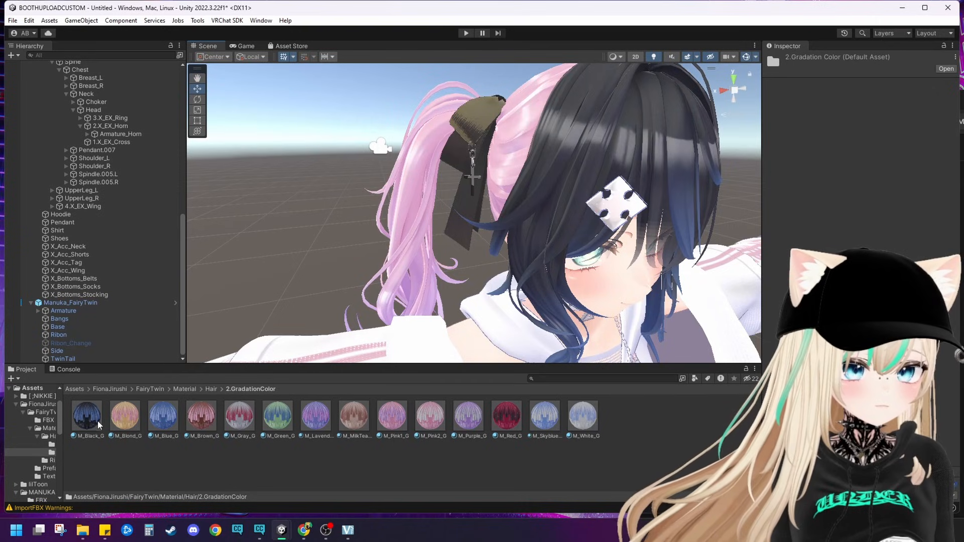
left_click_drag(98, 424, 497, 160)
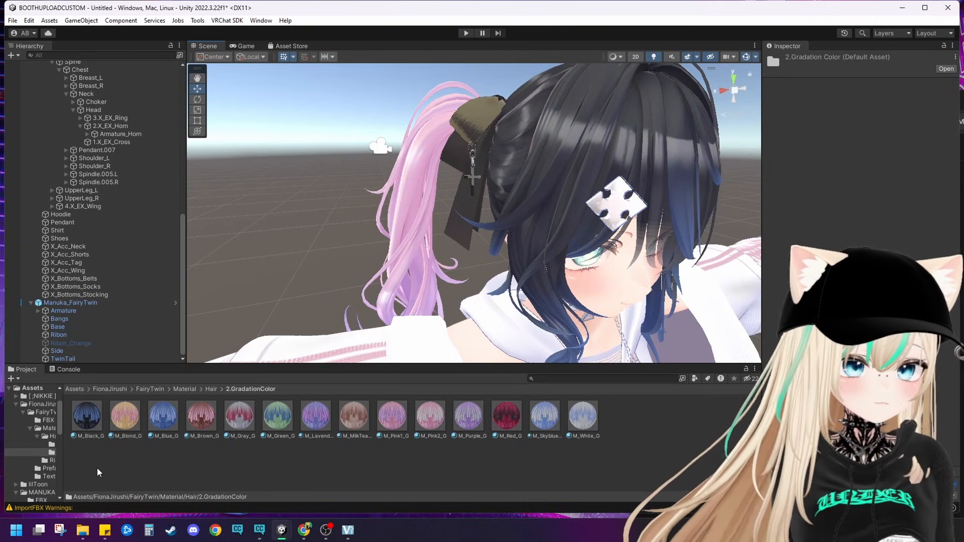
Step: Apply the M_Black_G material to the twintails and the remaining pink hair sections
left_click_drag(251, 299, 638, 268)
right_click_drag(638, 267, 695, 271)
left_click_drag(226, 286, 281, 282, "alt")
left_click_drag(281, 281, 577, 221, "alt")
left_click_drag(577, 221, 255, 268)
middle_click_drag(255, 269, 308, 294)
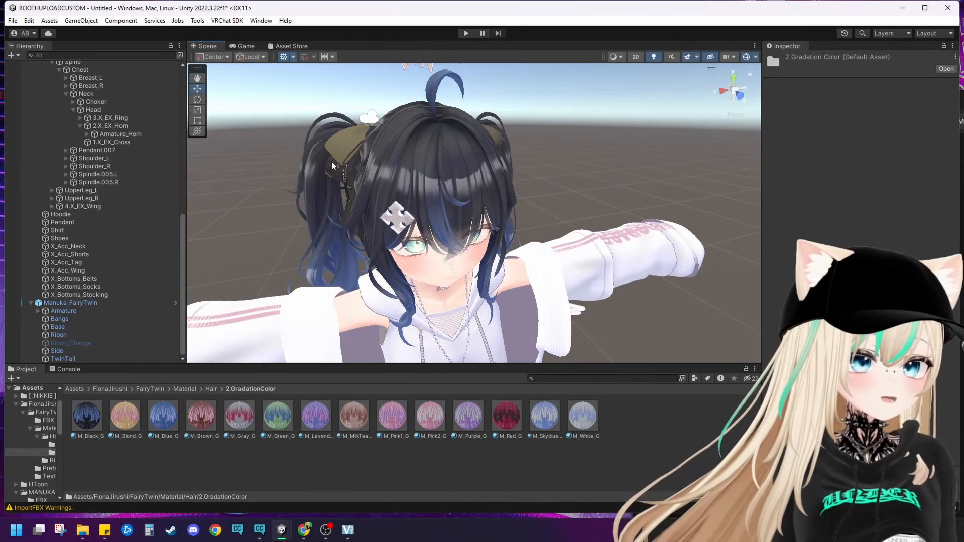
Step: Apply the plain dark blue ribbon material from FairyTwin/Material/Ribon to the Ribon mesh on the twintails
left_click(343, 170)
left_click(343, 169)
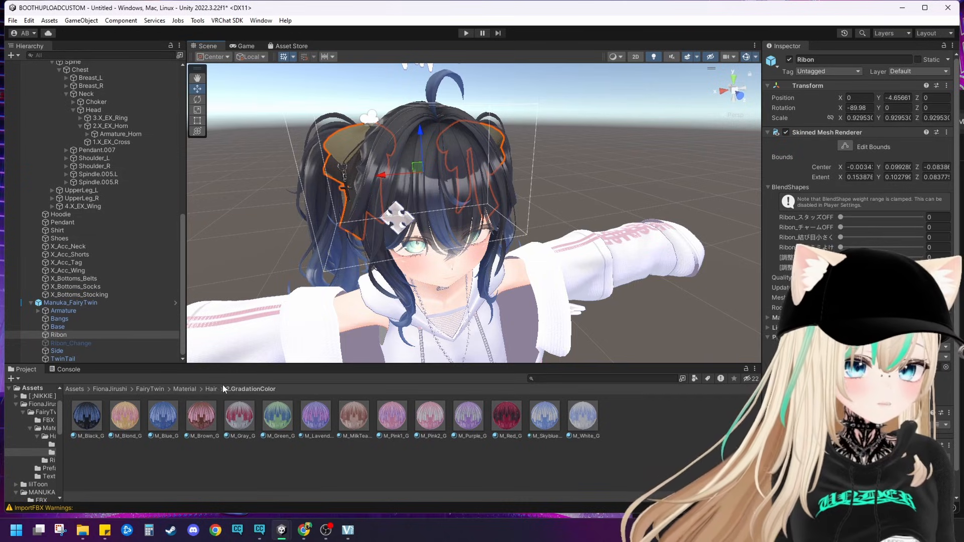
left_click(185, 389)
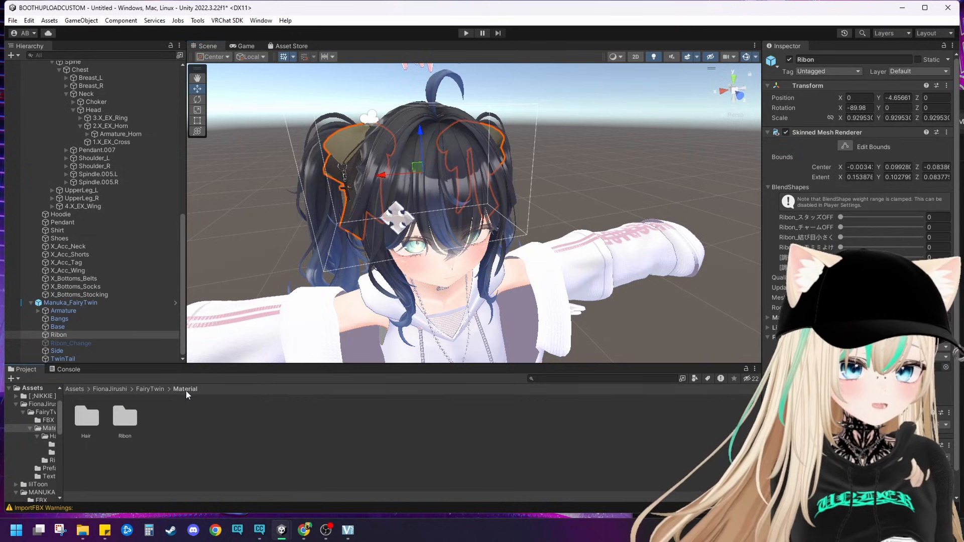
double_click(134, 419)
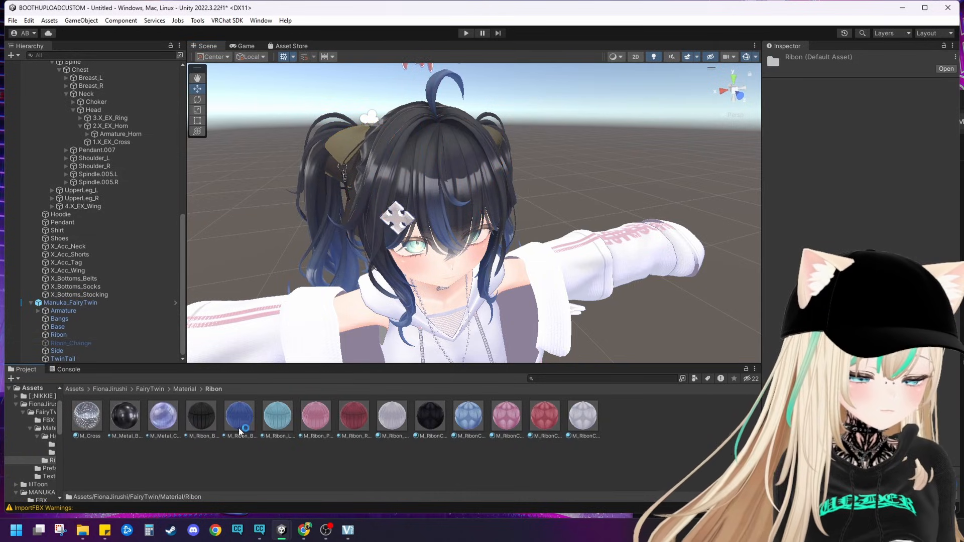
left_click_drag(240, 431, 354, 155)
left_click_drag(523, 178, 507, 163, "alt")
left_click(605, 106)
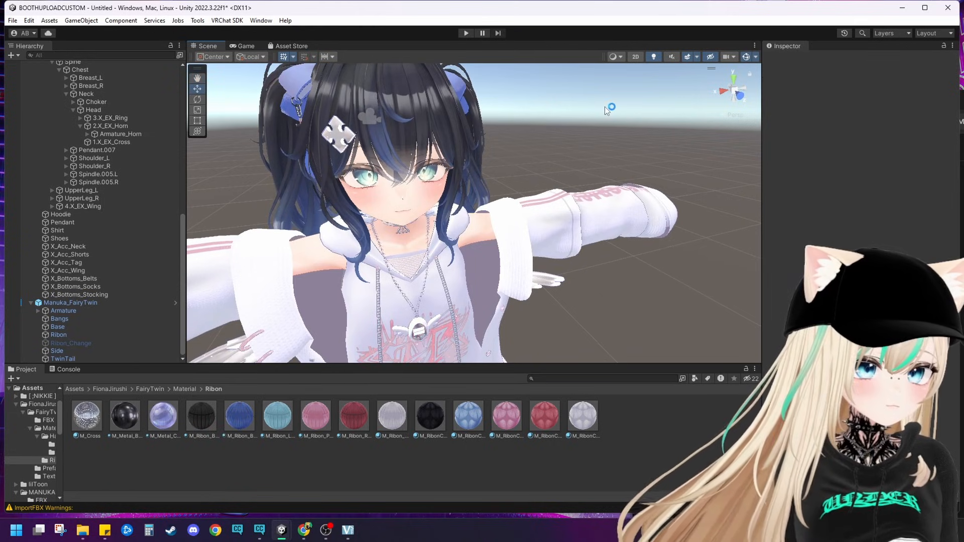
left_click_drag(605, 106, 567, 83, "alt")
right_click_drag(480, 232, 478, 250)
scroll(478, 250, "down", 6)
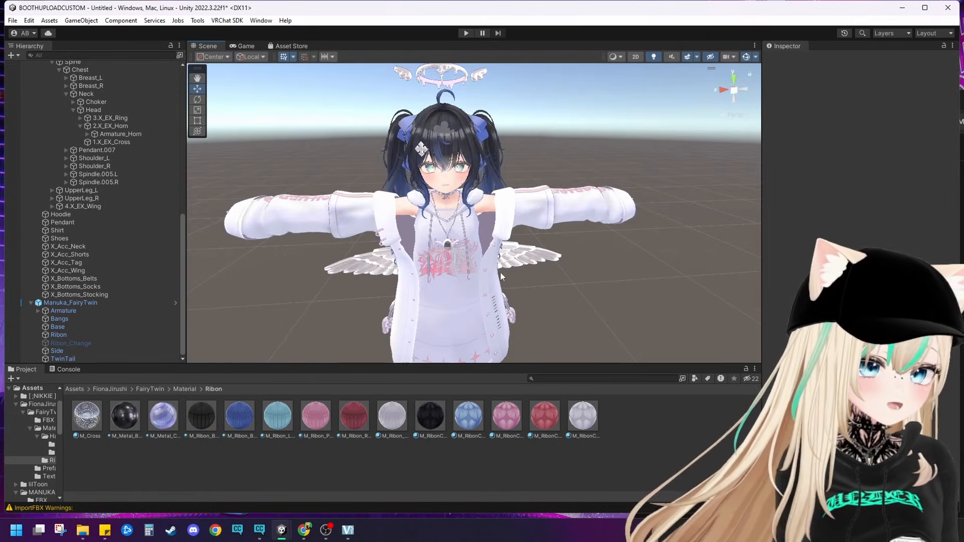
Step: Apply a black M_B material from SilverSpace/PHANTOM VENUS/MATERIAL/Hoodie to the outfit's inner hoodie dress
mouse_move(500, 272)
middle_mouse_down()
mouse_move(500, 235)
mouse_move(493, 281)
middle_mouse_up()
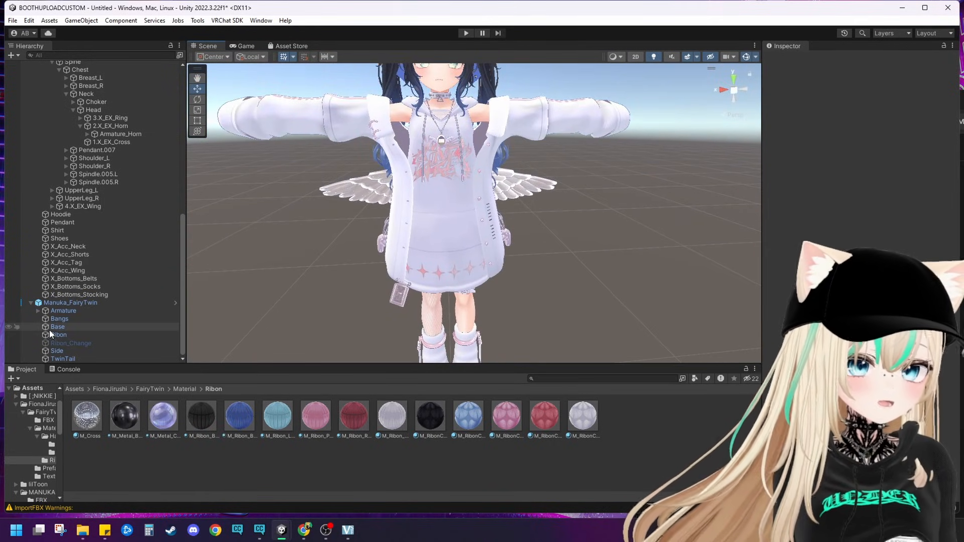
left_click(77, 389)
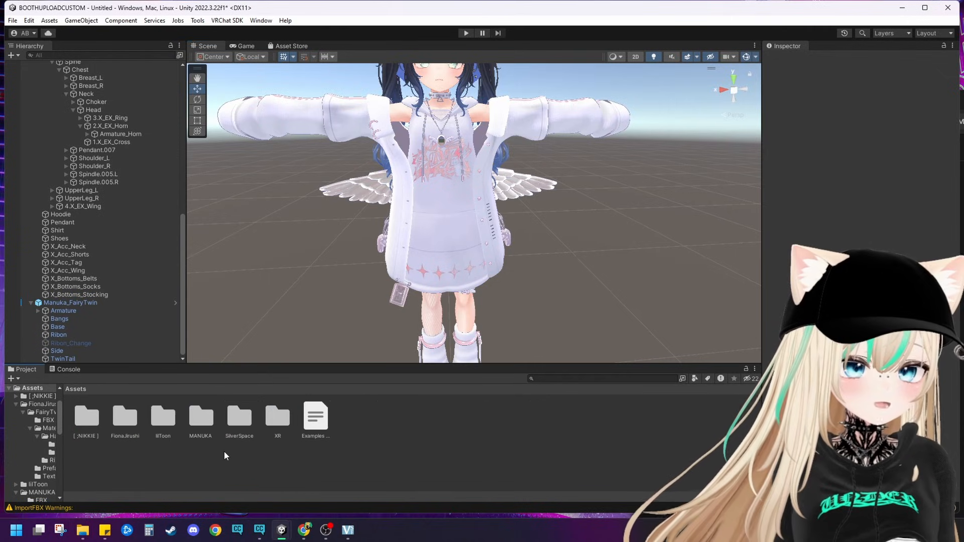
left_click(122, 421)
double_click(235, 423)
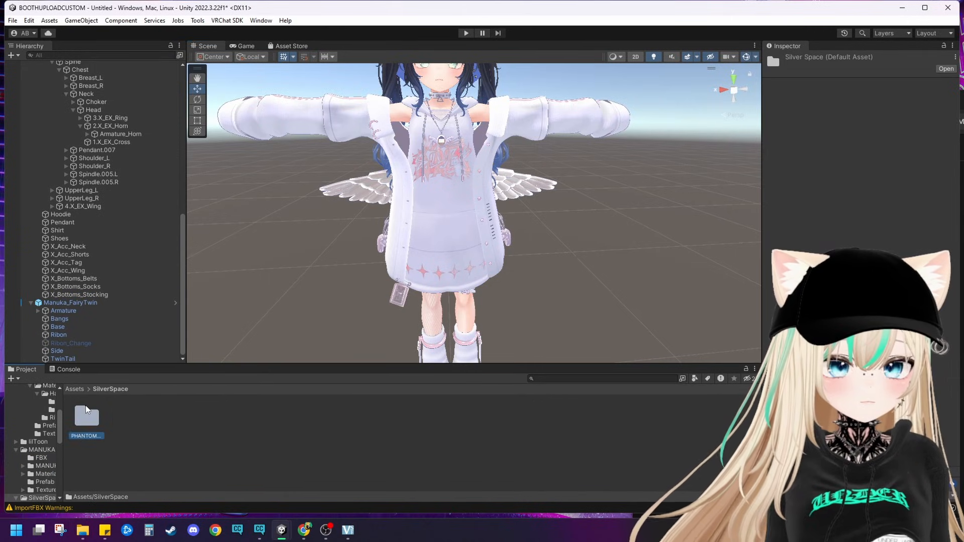
double_click(86, 417)
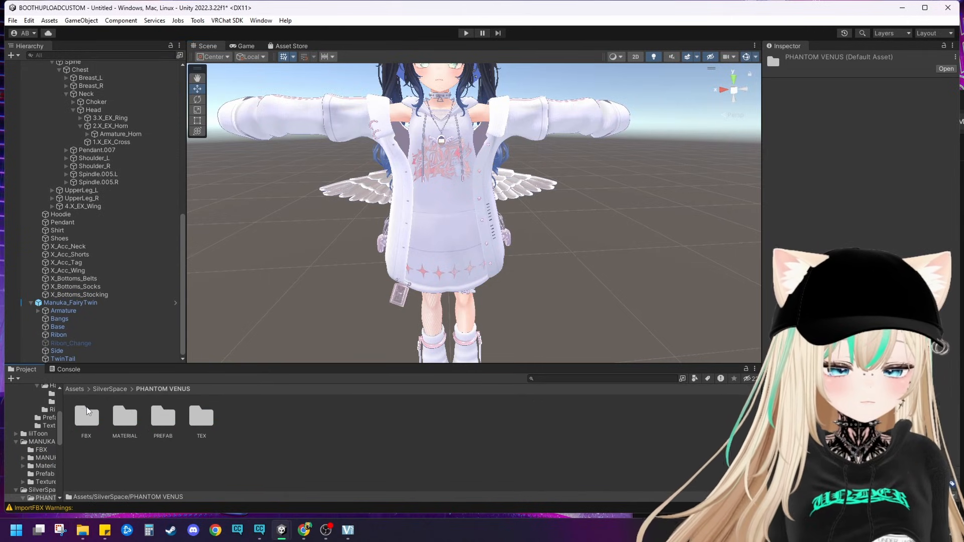
double_click(124, 417)
left_click(86, 419)
double_click(86, 419)
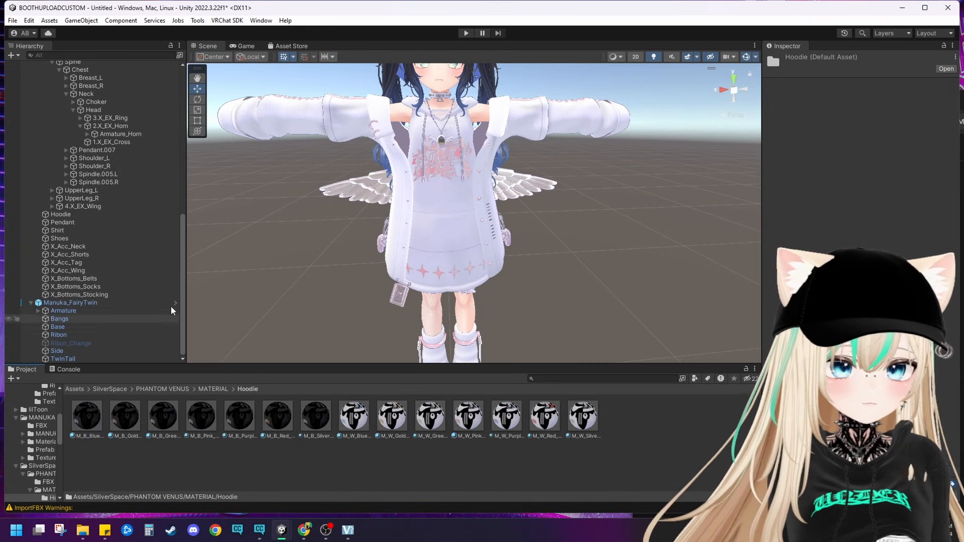
left_click_drag(156, 407, 400, 286)
left_click_drag(463, 261, 405, 301)
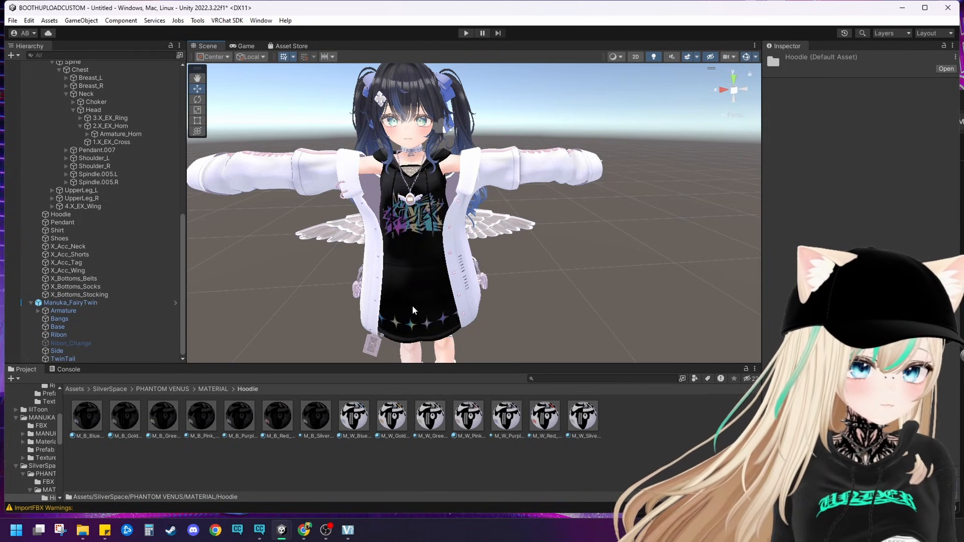
Step: Apply a dark material from PHANTOM VENUS/MATERIAL/Pendant to the winged pendant on the chest
middle_click_drag(413, 310, 415, 246)
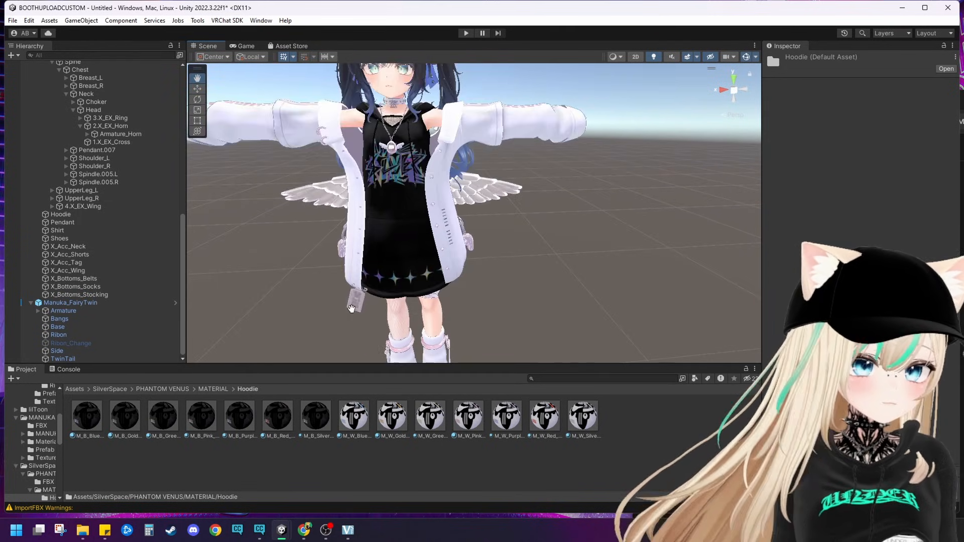
left_click(212, 389)
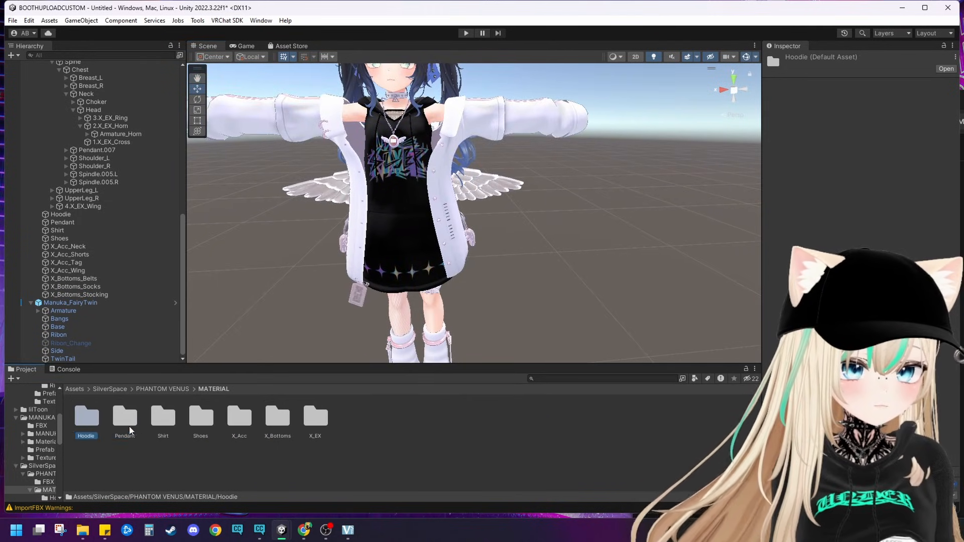
double_click(129, 430)
left_click_drag(129, 427, 394, 142)
Step: Apply the black material with blue accents from PHANTOM VENUS/MATERIAL/Shirt to the open outer jacket
left_click(220, 392)
double_click(172, 424)
left_click_drag(172, 424, 452, 202)
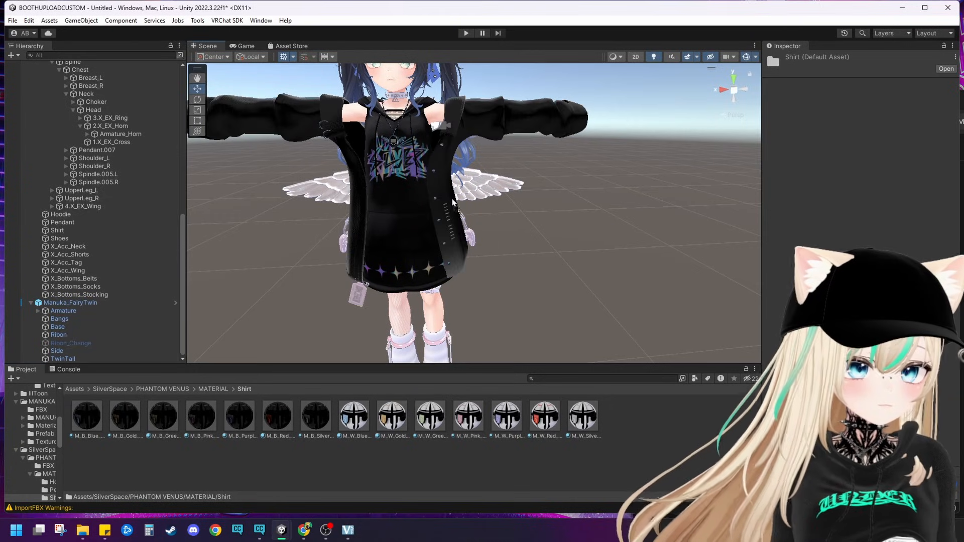
Step: Apply a black material from PHANTOM VENUS/MATERIAL/Shoes to the avatar's shoes
left_click_drag(453, 202, 387, 303)
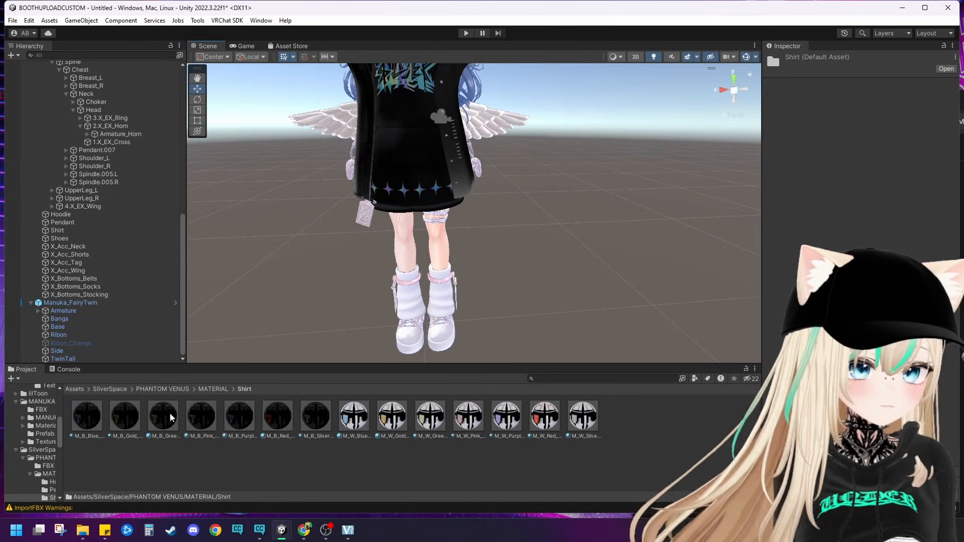
left_click(213, 389)
double_click(201, 422)
left_click_drag(99, 421, 426, 302)
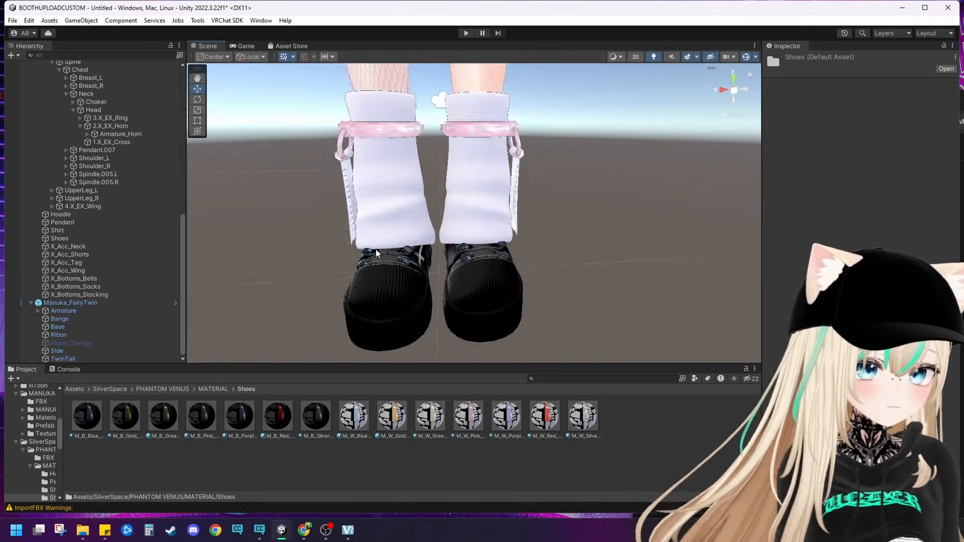
Step: Apply the black-and-blue M_B_Blue material from PHANTOM VENUS/MATERIAL/X_Acc to the hanging tag and hip accessories
left_click(52, 497)
left_click_drag(86, 417, 301, 232)
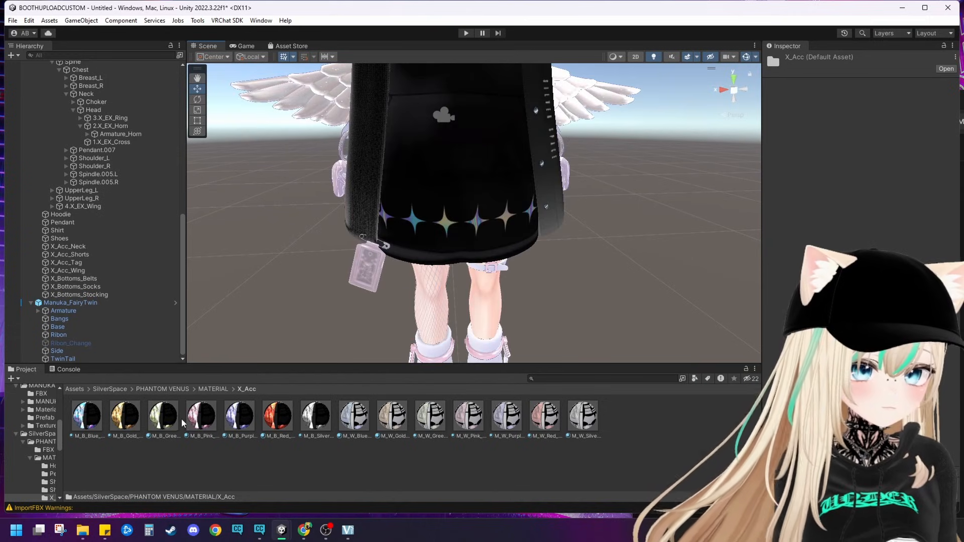
left_click_drag(383, 237, 371, 251)
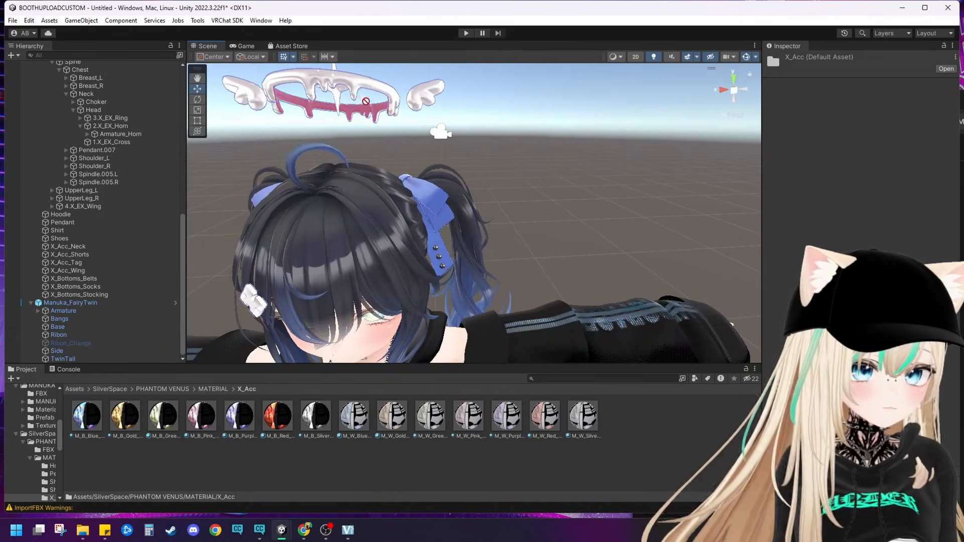
left_click_drag(352, 110, 371, 118)
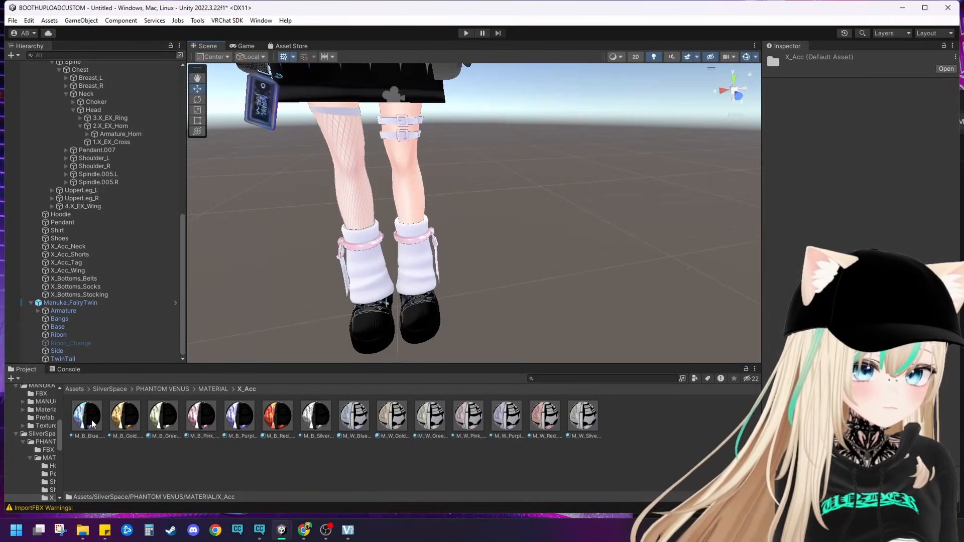
left_click_drag(402, 140, 416, 123)
Step: Apply the M_B_Blue material from PHANTOM VENUS/MATERIAL/X_Bottoms to the leg warmers and leg belts
left_click(215, 389)
double_click(277, 417)
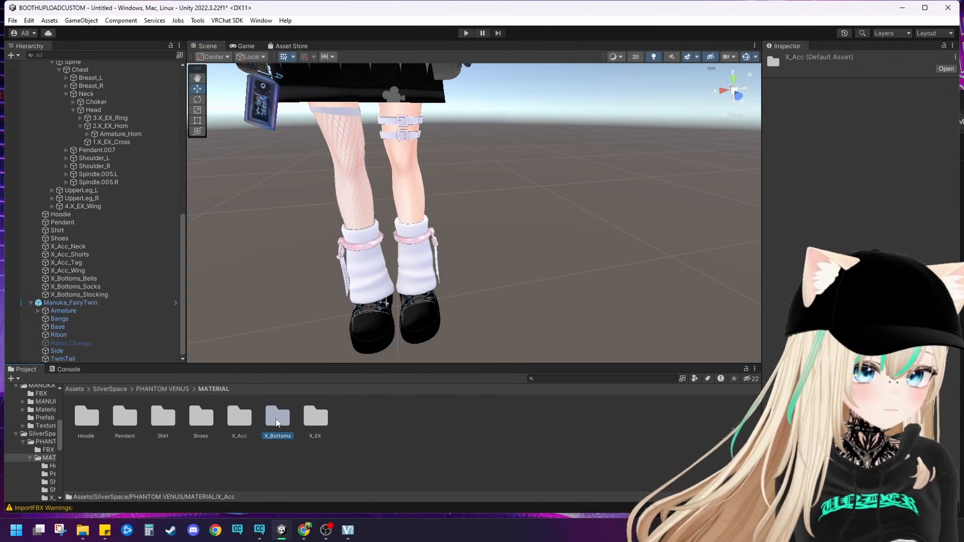
left_click_drag(77, 423, 374, 220)
right_click_drag(470, 220, 492, 190)
Step: Apply the M_B_Blue material from PHANTOM VENUS/MATERIAL/X_EX to the winged halo above the head
left_click(213, 389)
double_click(315, 416)
left_click_drag(99, 411, 399, 102)
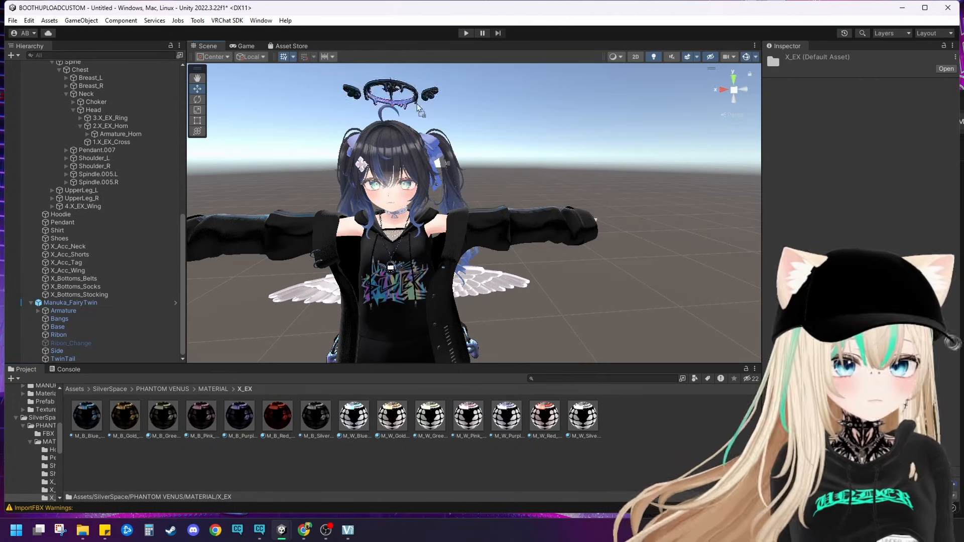
left_click(547, 262)
middle_click_drag(548, 262, 562, 188)
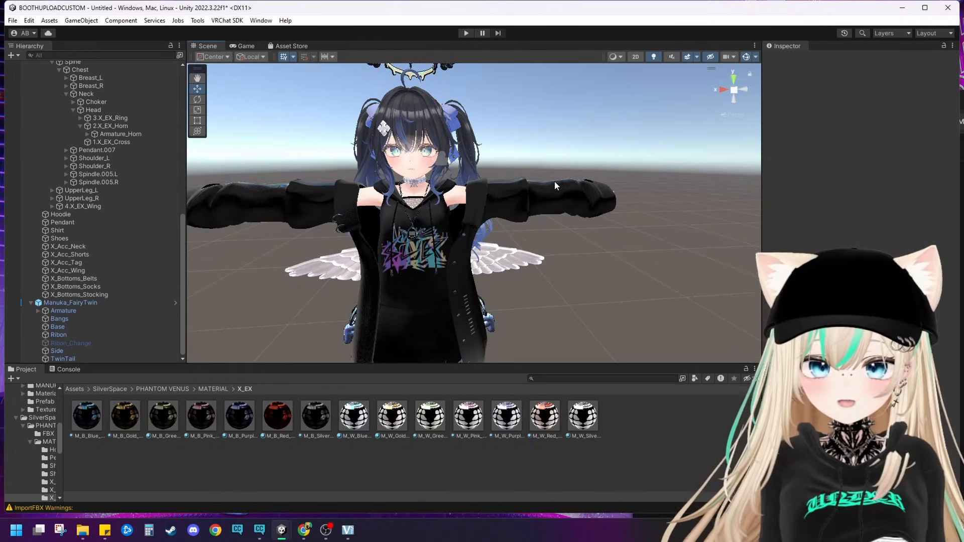
scroll(458, 144, "down", 5)
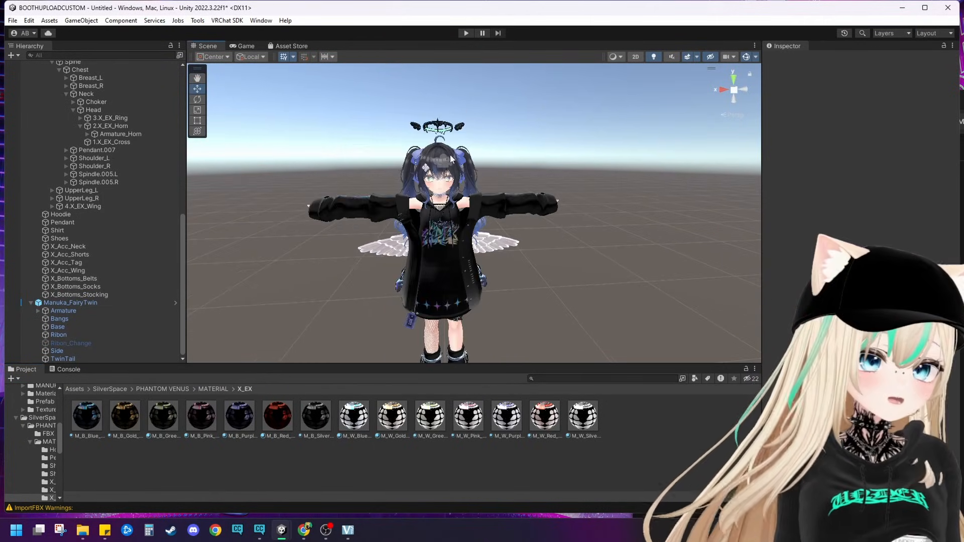
middle_click_drag(452, 159, 463, 124)
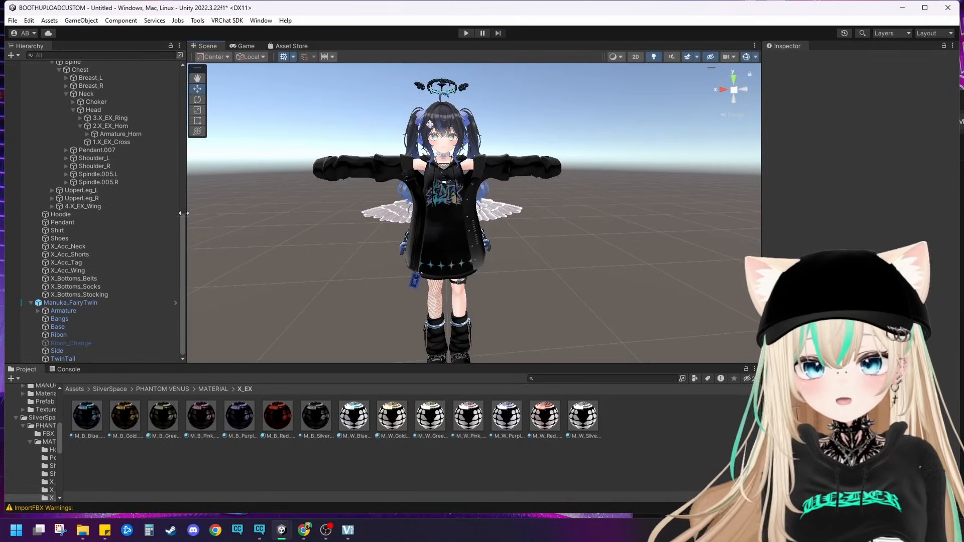
Step: Collapse the Manuka_FairyTwin and Manuka_PhantomVenus hierarchies and make Manuka_PhantomVenus a child of MANUKA_lilToon
left_click(30, 302)
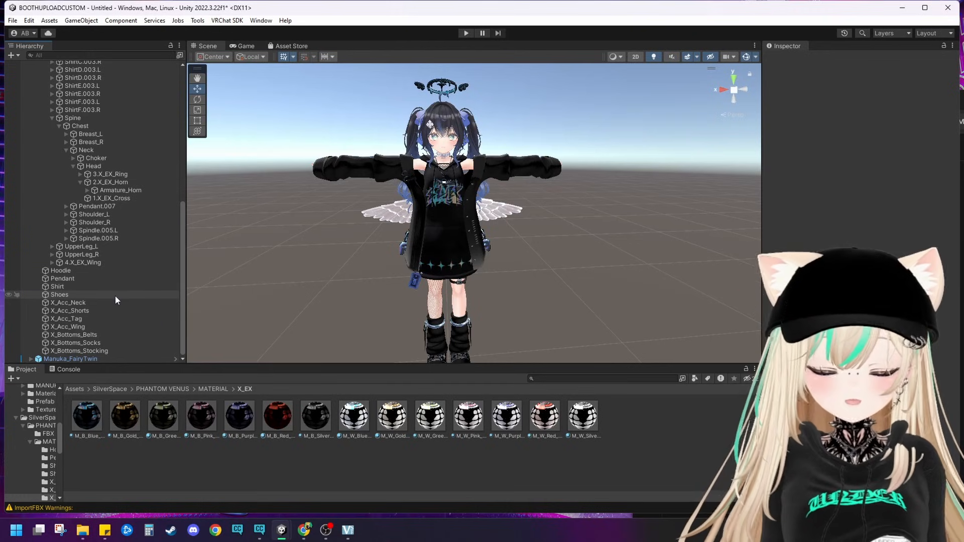
scroll(99, 246, "up", 10)
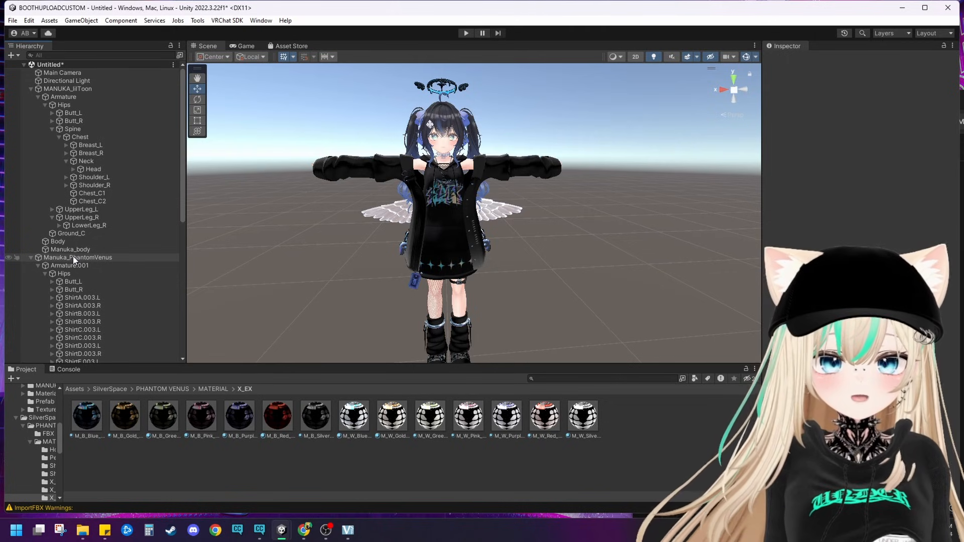
left_click(31, 264)
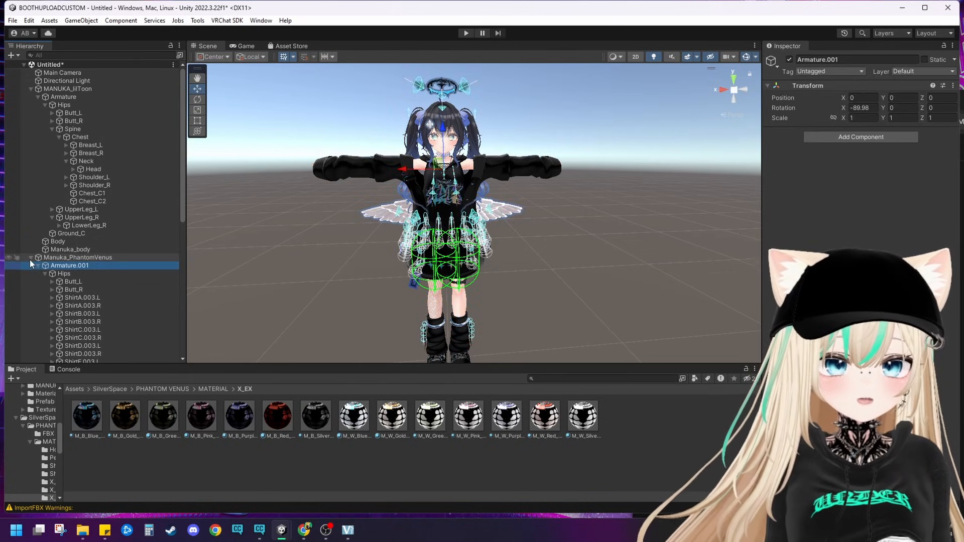
left_click(32, 258)
left_click(76, 257)
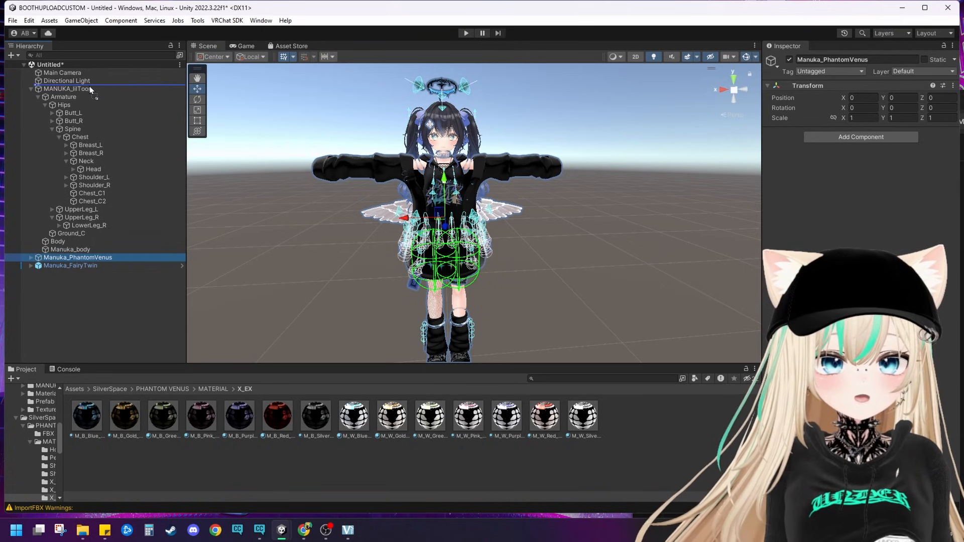
left_click_drag(83, 89, 83, 89)
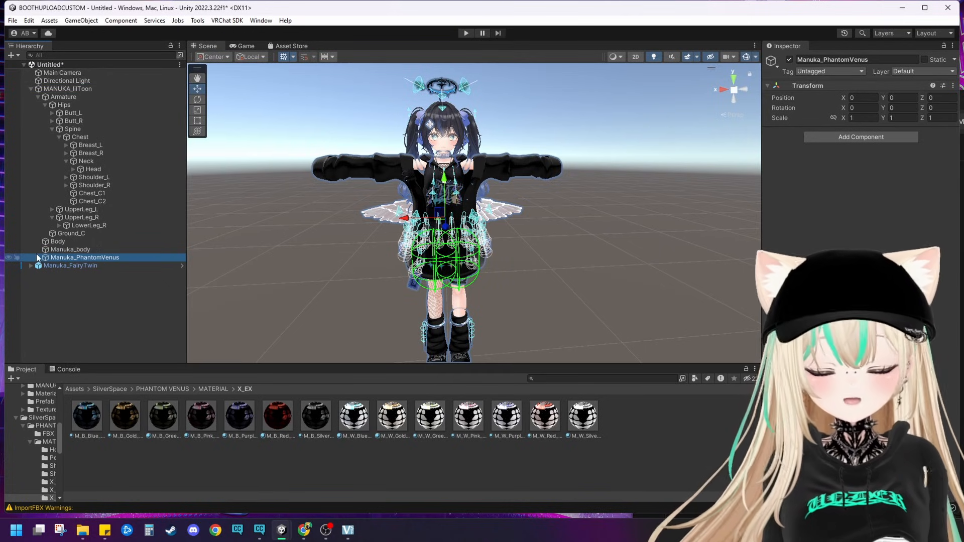
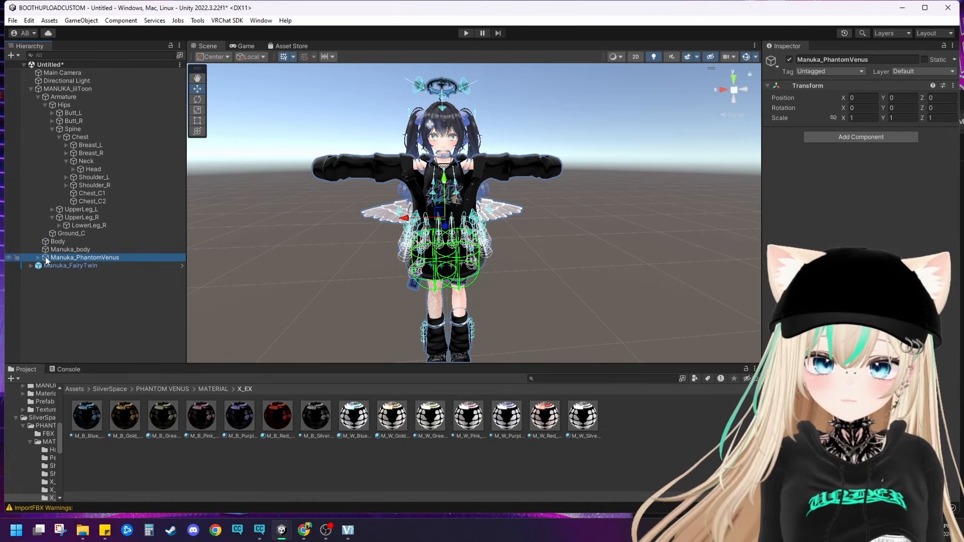
Step: Make the outfit's Armature.001 a child of the avatar's Armature and its Hips bone a child of the avatar's Hips
left_click(38, 257)
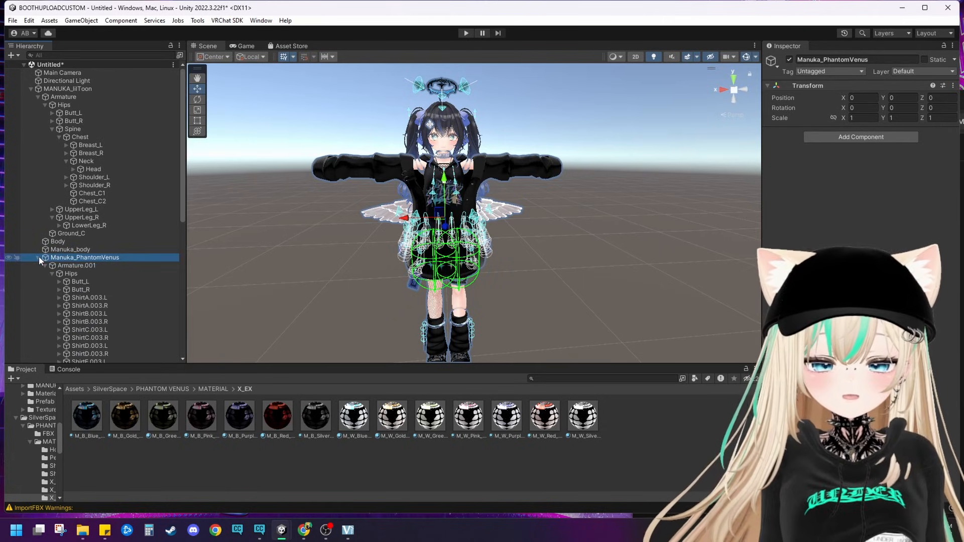
left_click(60, 273)
left_click(52, 273)
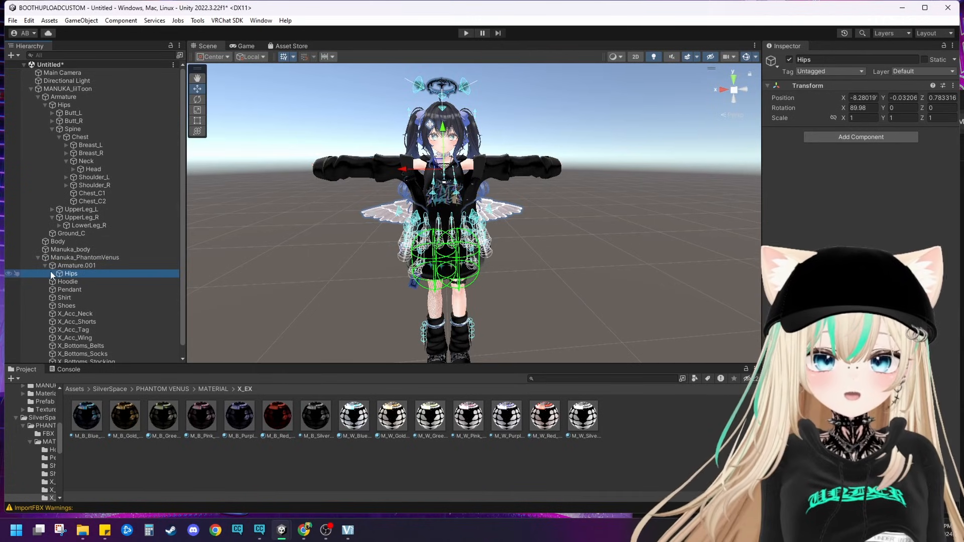
left_click_drag(66, 266, 64, 96)
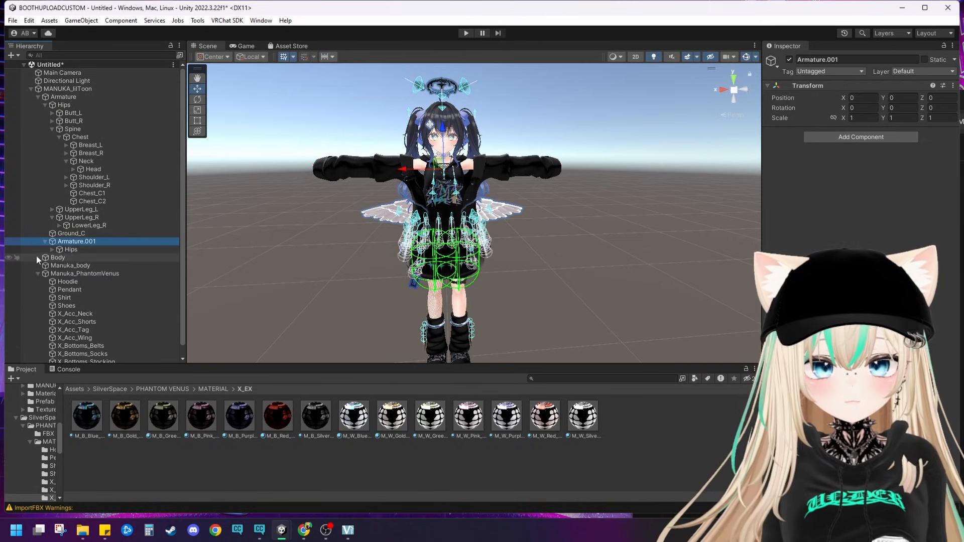
left_click_drag(78, 199, 64, 104)
Step: Nest the outfit's Butt_L and Butt_L_end bones under the avatar's matching Butt_L and Butt_L_end bones
left_click(53, 234)
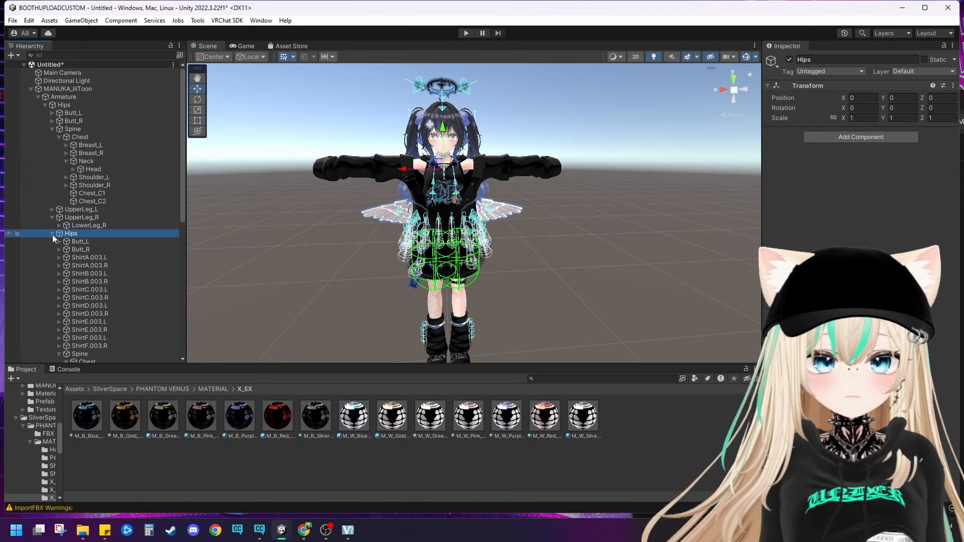
left_click_drag(81, 242, 101, 121)
left_click(59, 130)
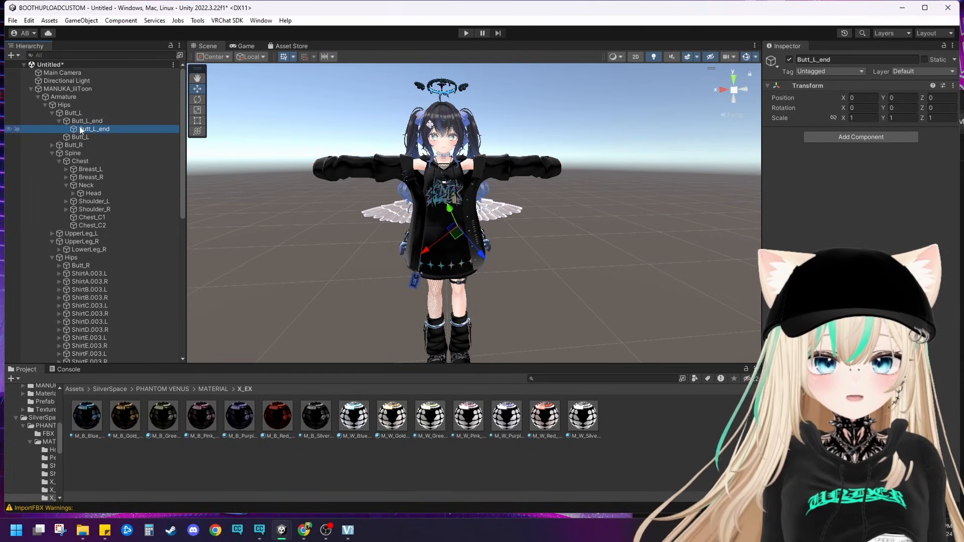
left_click(51, 113)
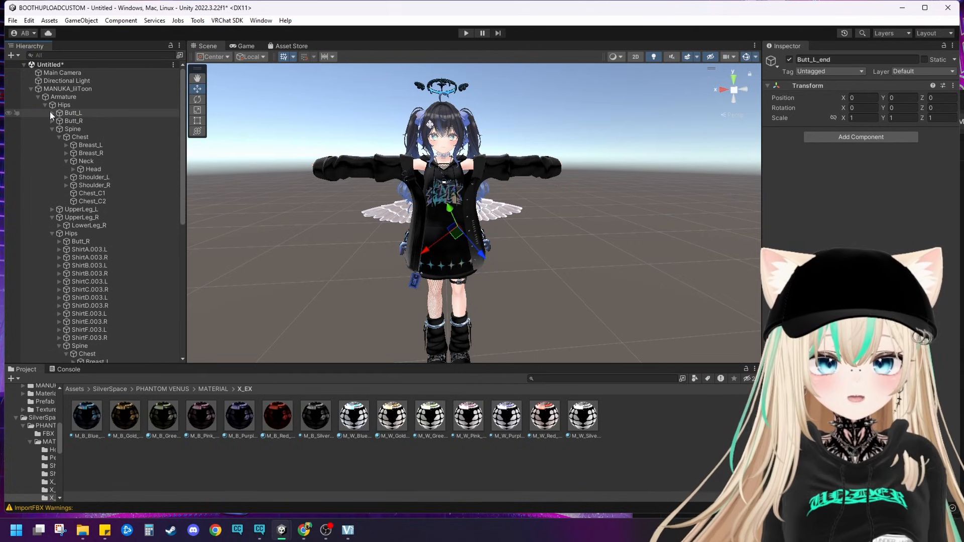
Step: Nest the outfit's Butt_R and Butt_R_end bones under the avatar's matching Butt_R and Butt_R_end bones
left_click(86, 241)
left_click_drag(75, 142, 71, 120)
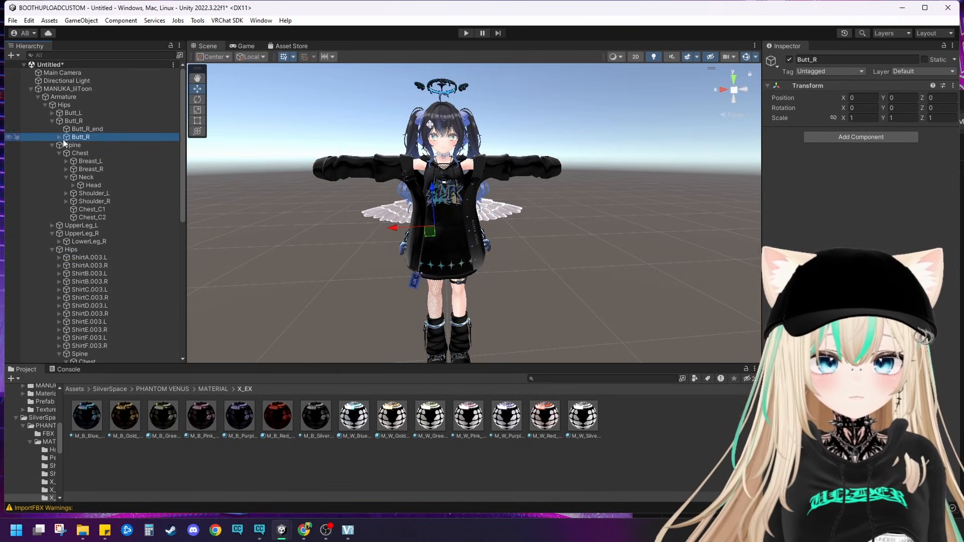
left_click(56, 137)
left_click(83, 144)
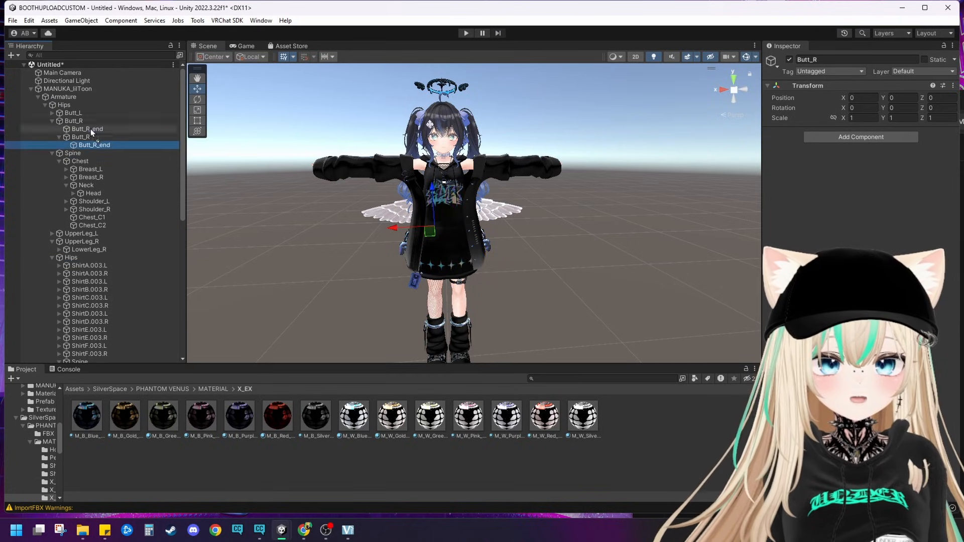
left_click(52, 122)
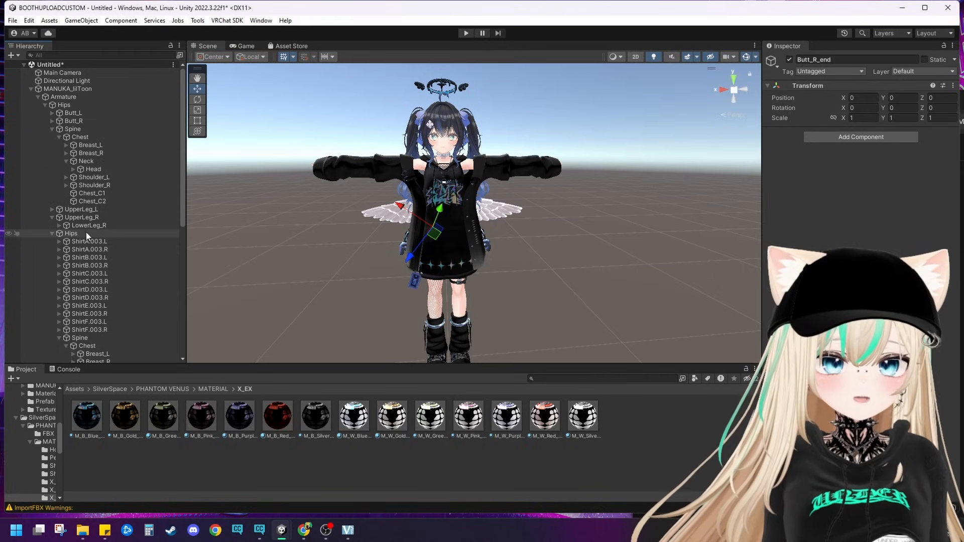
Step: Leave the Shirt bones under the outfit's Hips and nest its Spine and Chest bones under the avatar's Spine and Chest
left_click(51, 217)
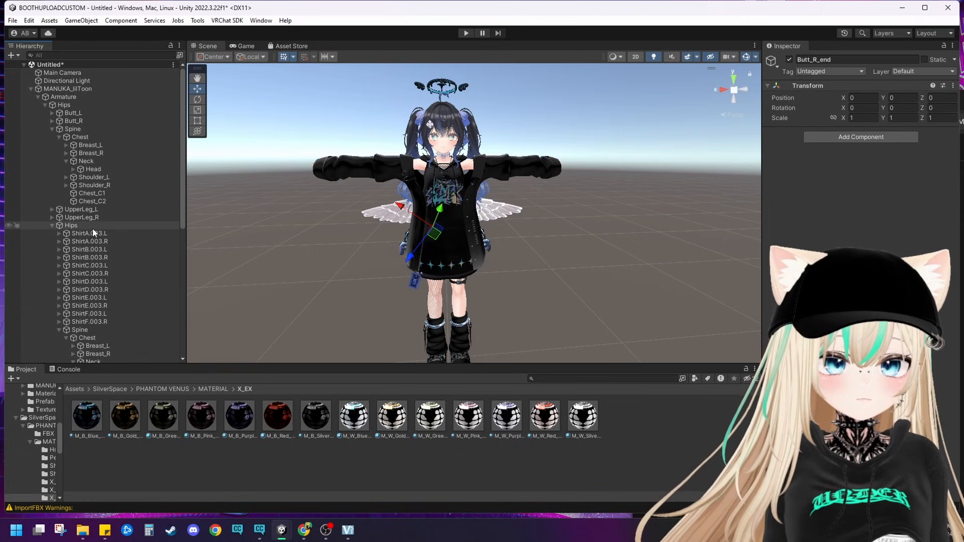
left_click(89, 250)
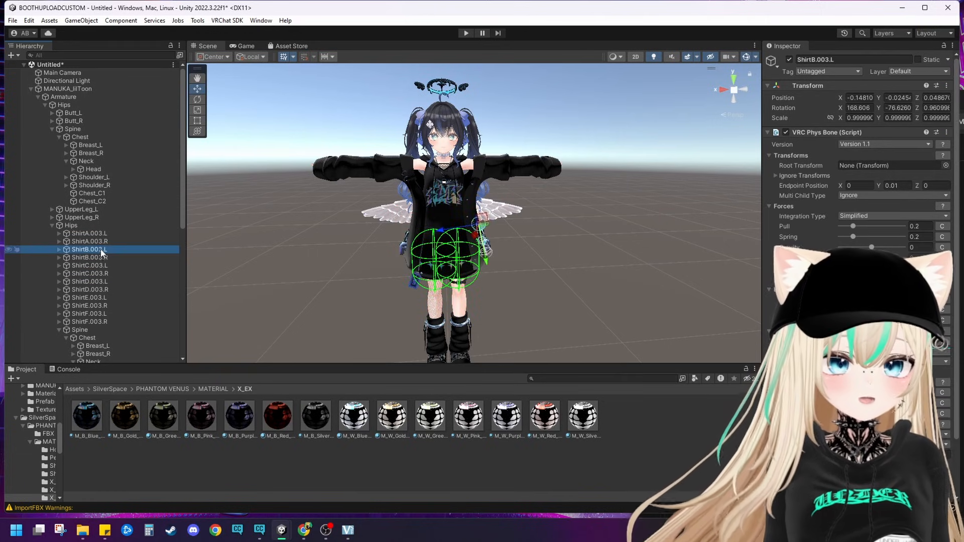
left_click(88, 233)
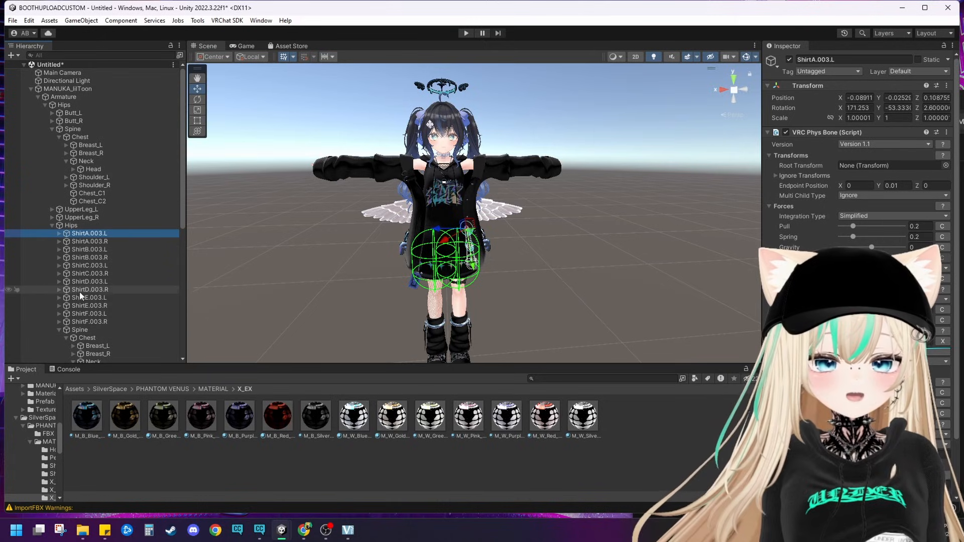
left_click(78, 330)
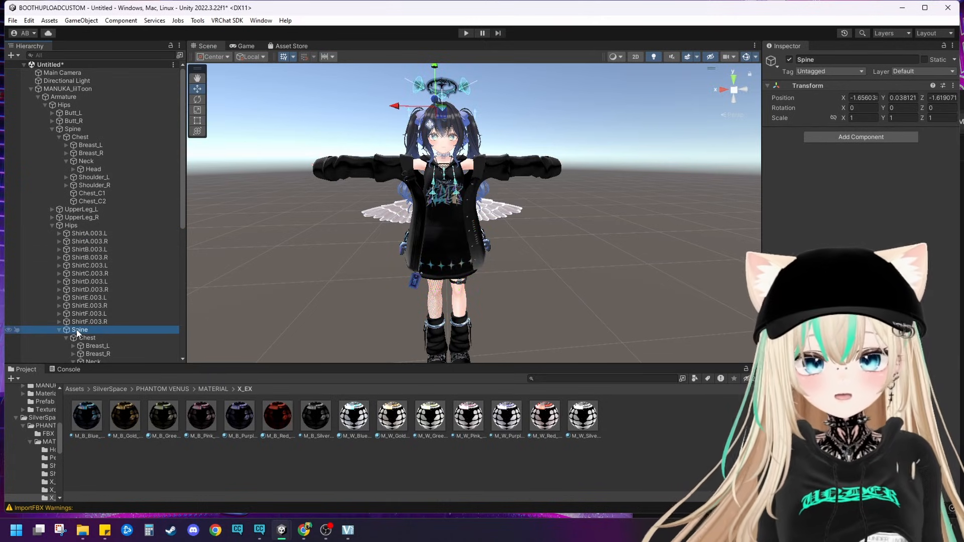
left_click_drag(77, 332, 76, 129)
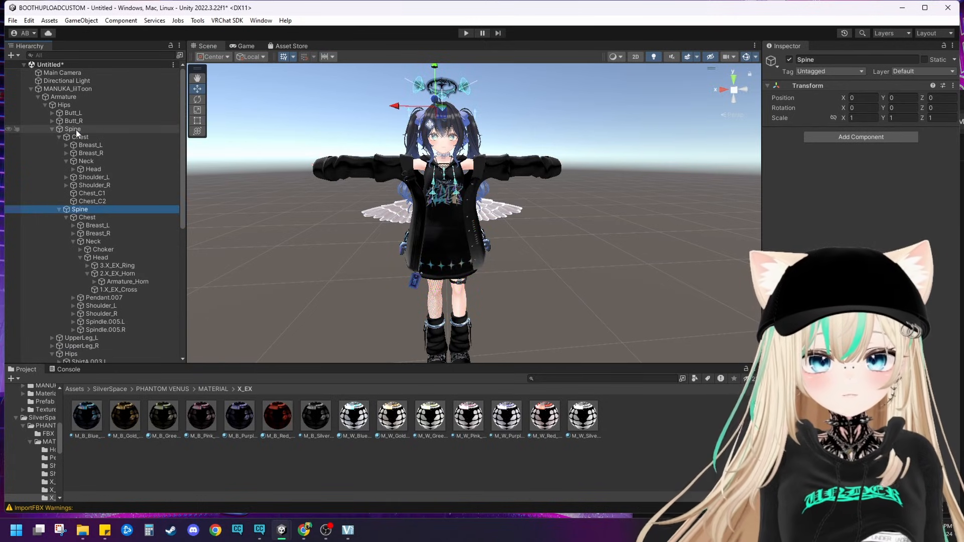
left_click(74, 242)
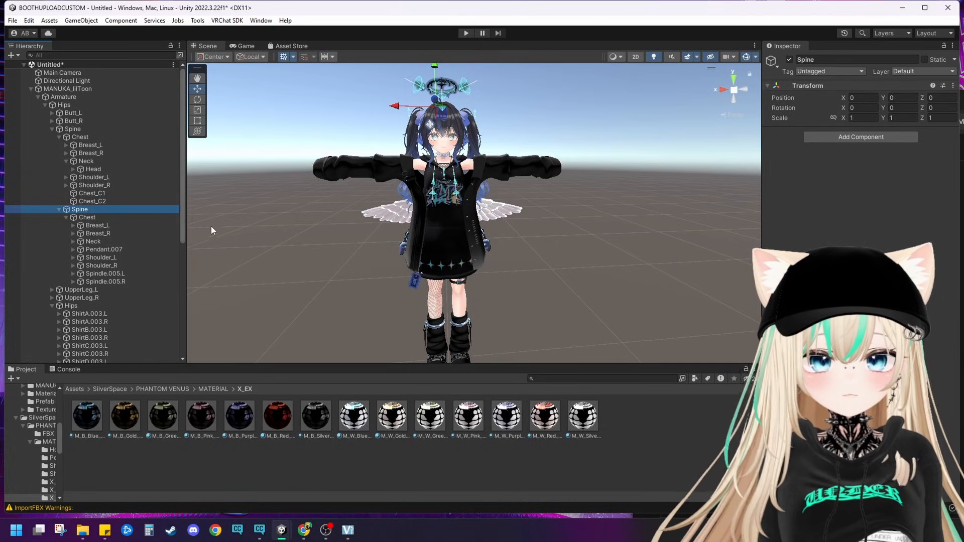
left_click(92, 217)
left_click_drag(89, 139, 89, 138)
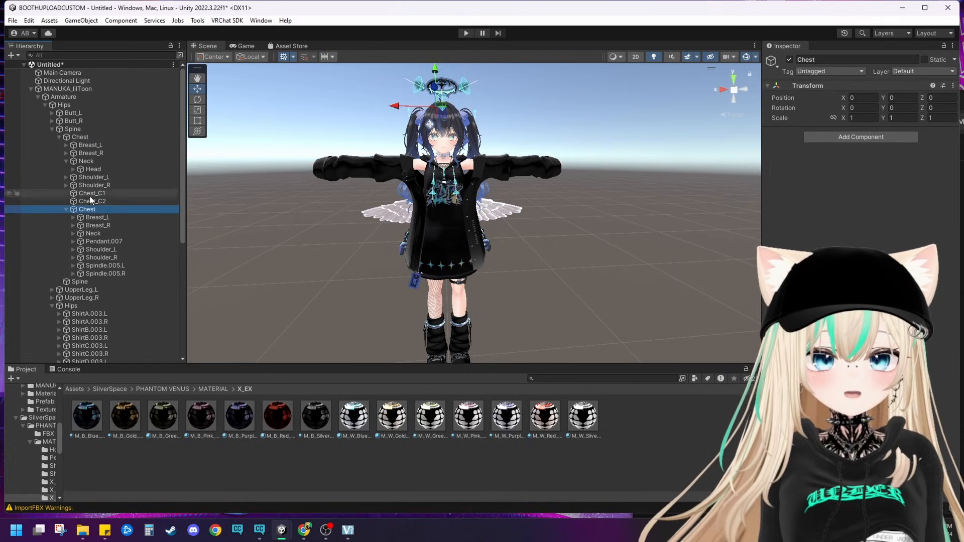
Step: Nest the outfit's Breast_L, Breast_L.001 and Breast_L.001_end bones under the avatar's bones of the same names
left_click_drag(93, 218, 97, 146)
left_click(72, 161)
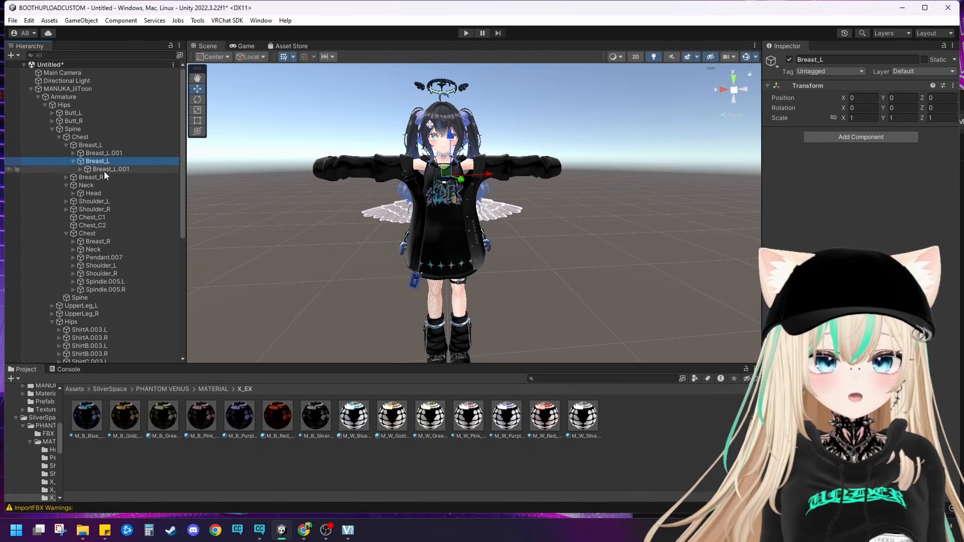
left_click(104, 169)
left_click_drag(104, 169, 123, 162)
left_click(80, 170)
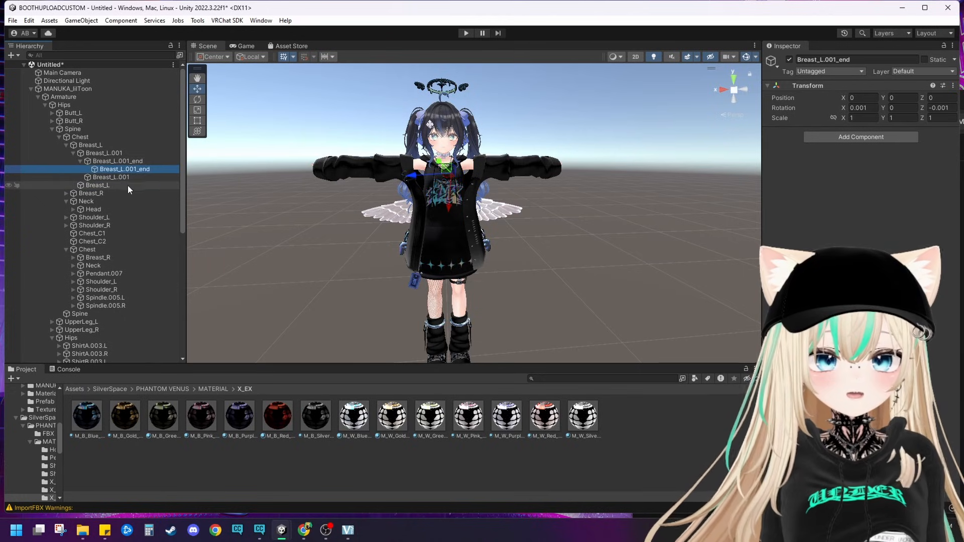
left_click(66, 145)
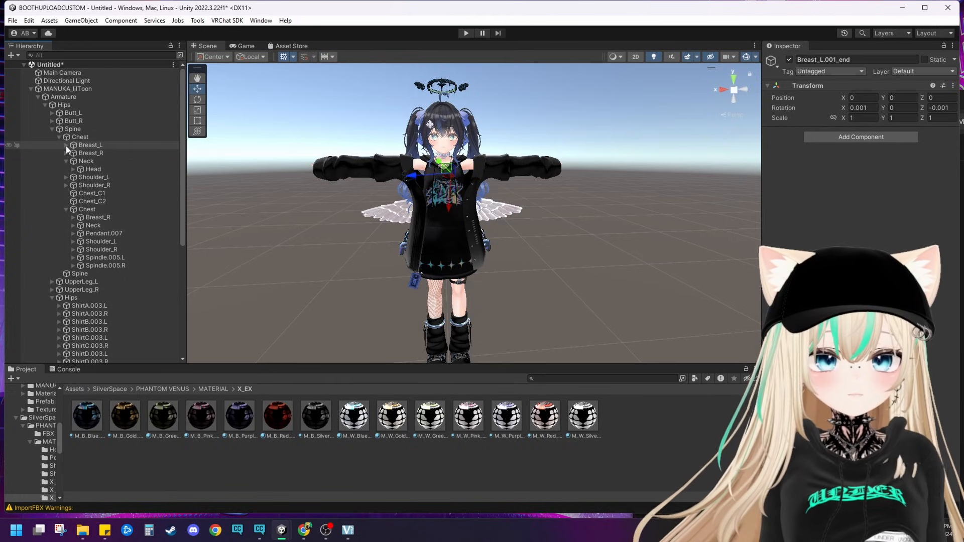
Step: Nest the outfit's Breast_R, Breast_R.001 and Breast_R.001_end bones under the avatar's bones of the same names
left_click_drag(106, 217, 116, 178)
left_click(73, 169)
left_click(80, 177)
left_click_drag(119, 171, 119, 170)
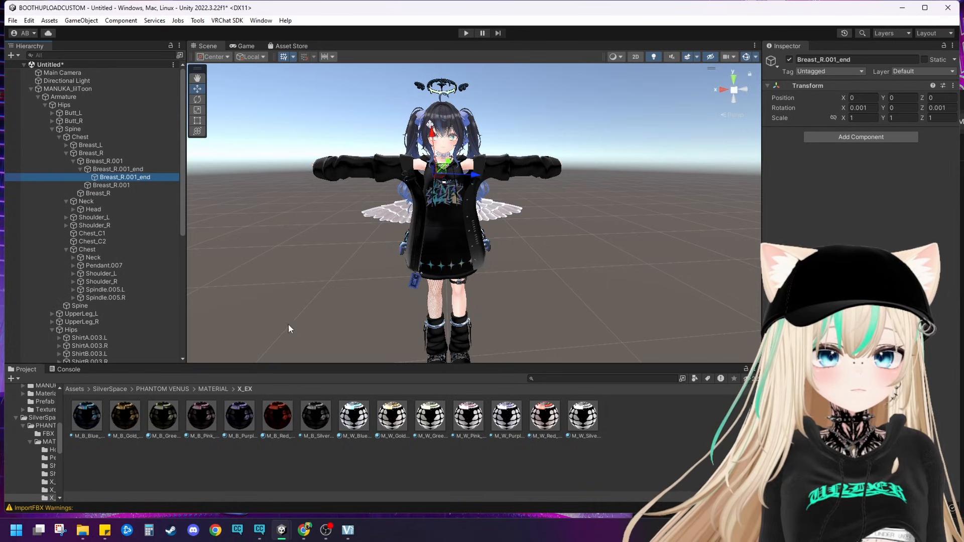
left_click(66, 153)
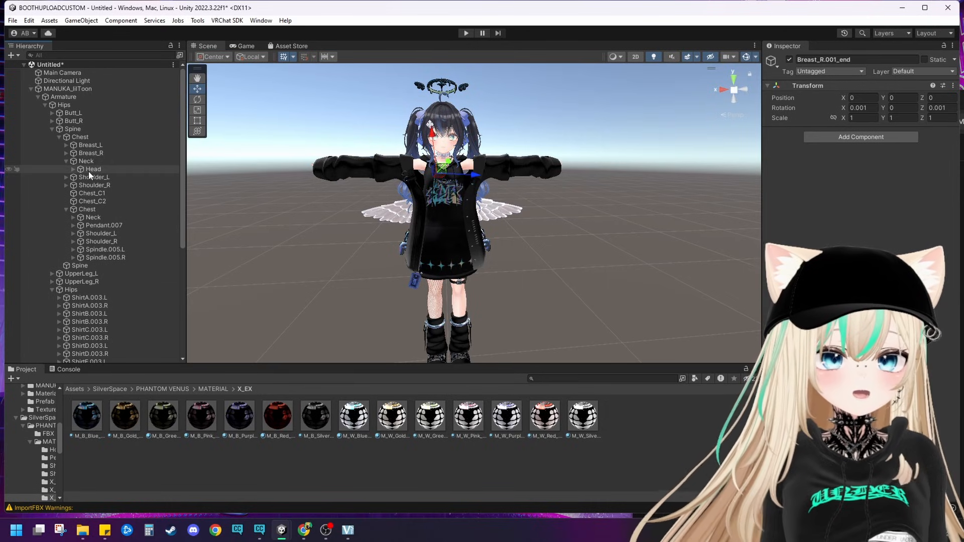
Step: Nest the outfit's Neck and Head bones under the avatar's Neck and Head, leaving Choker under the outfit's Neck
left_click_drag(98, 217, 86, 162)
left_click(73, 177)
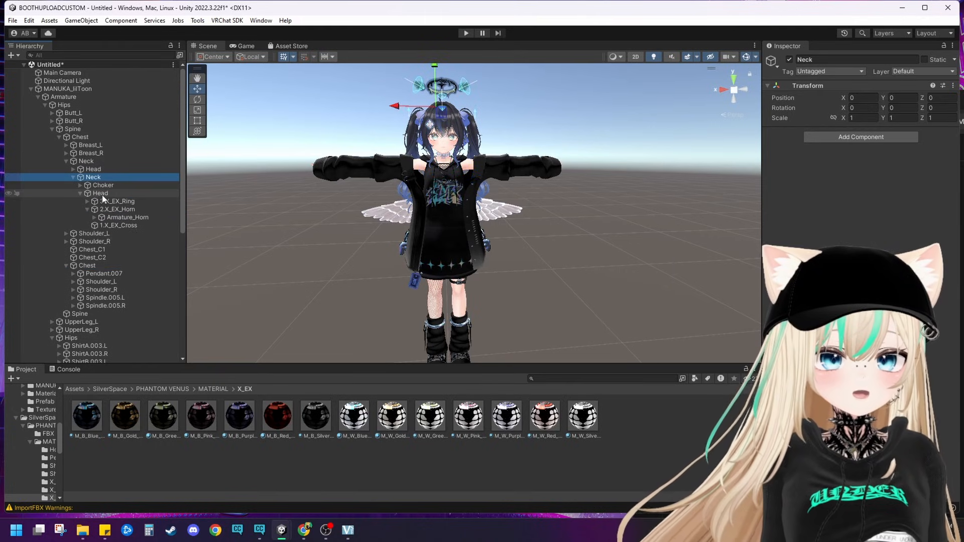
left_click_drag(101, 195, 94, 170)
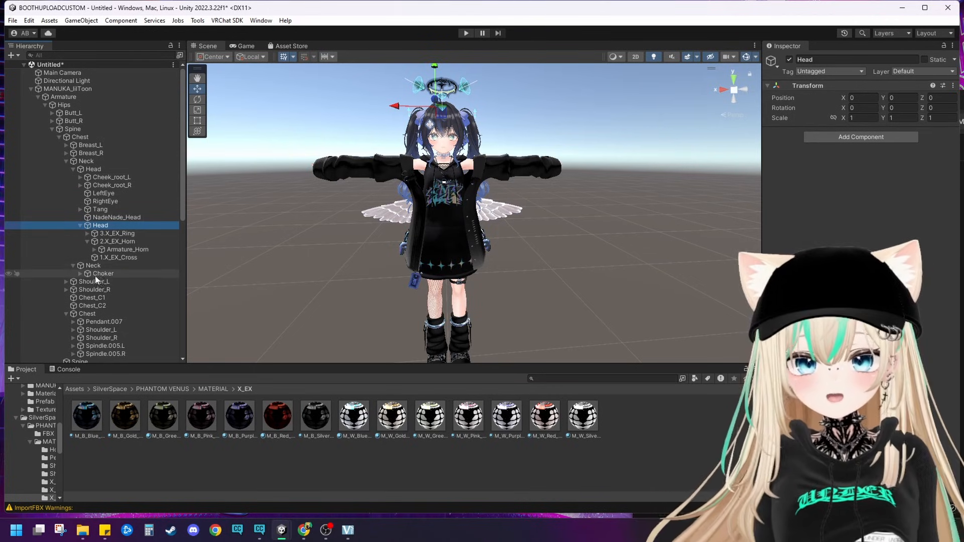
left_click(78, 225)
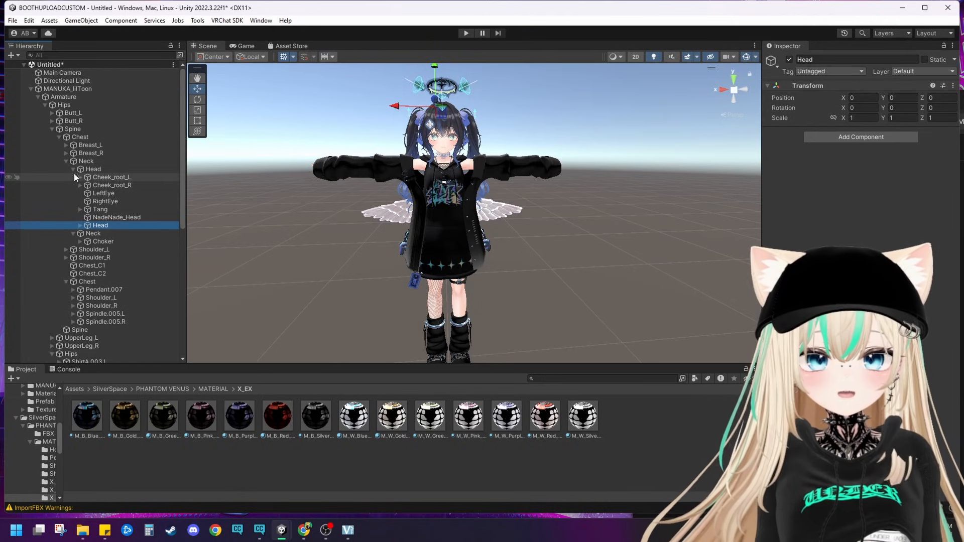
left_click(66, 161)
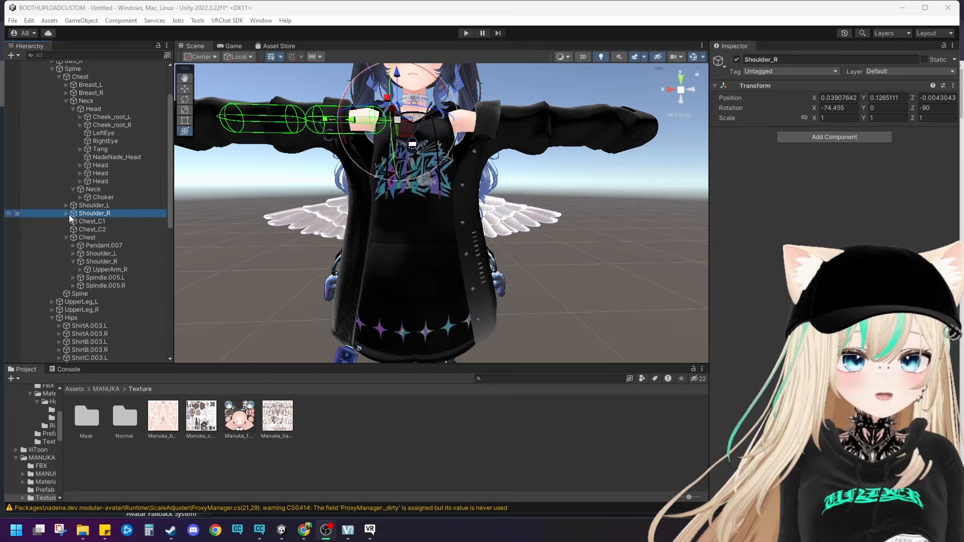
Step: Make the outfit's Shoulder_L bone a child of the avatar's Shoulder_L
left_click(70, 213)
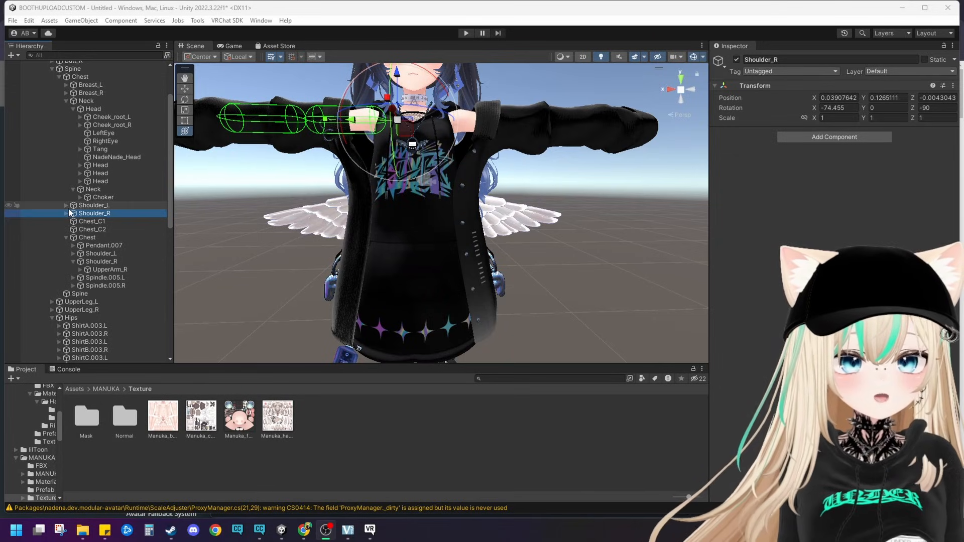
left_click(67, 207)
left_click(68, 207)
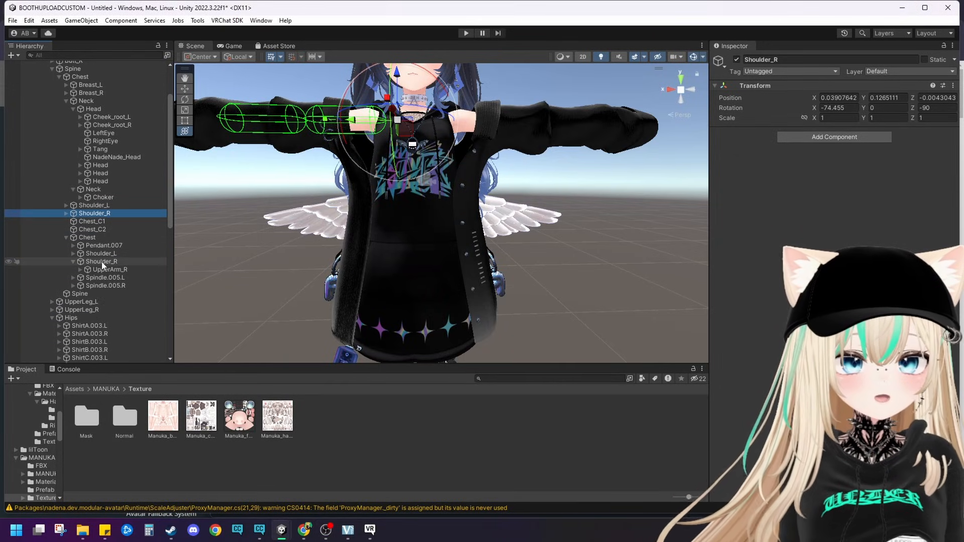
left_click(93, 254)
left_click_drag(92, 256, 95, 206)
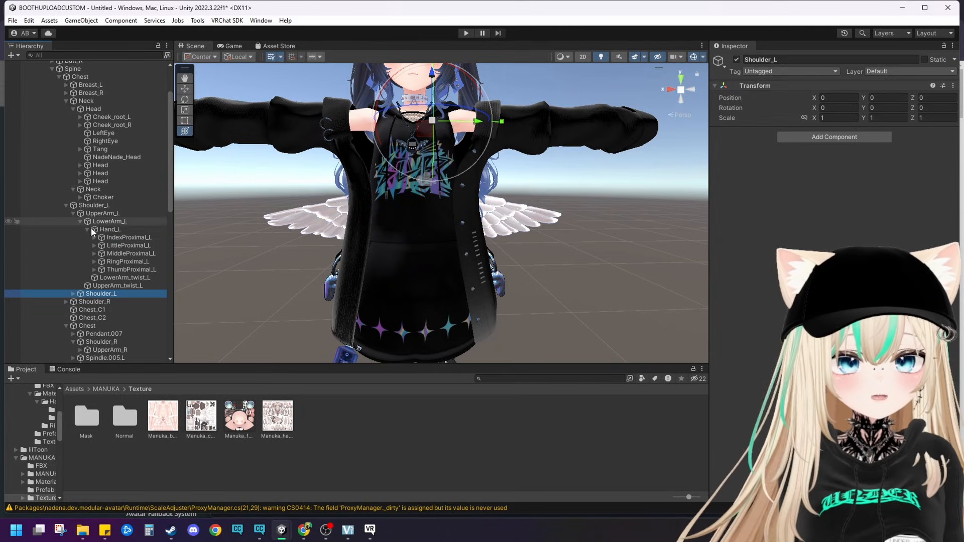
Step: Nest the outfit's UpperArm_L, LowerArm_L and Hand_L bones under the avatar's matching left arm bones
left_click(74, 293)
left_click(97, 302)
left_click_drag(97, 302, 104, 215)
left_click(80, 294)
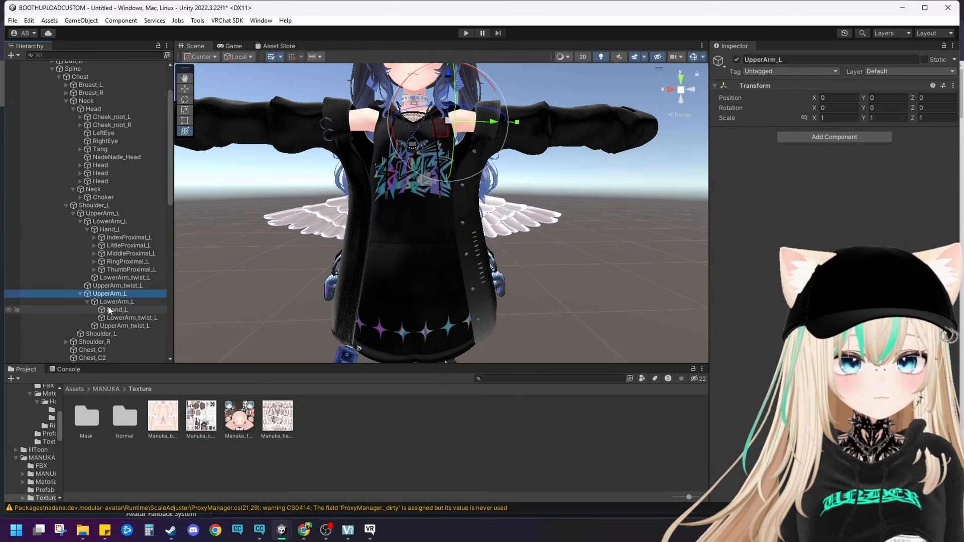
left_click_drag(113, 301, 113, 230)
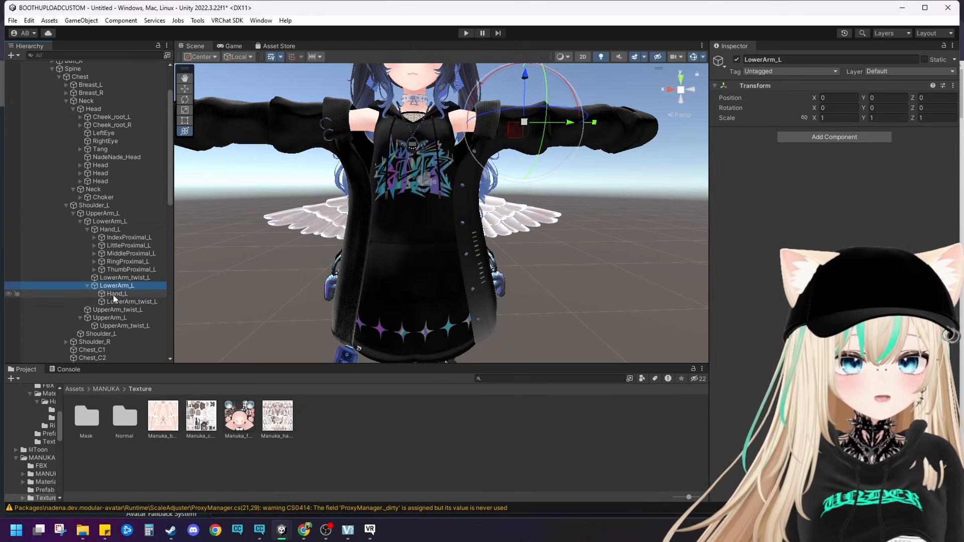
left_click_drag(113, 294, 113, 235)
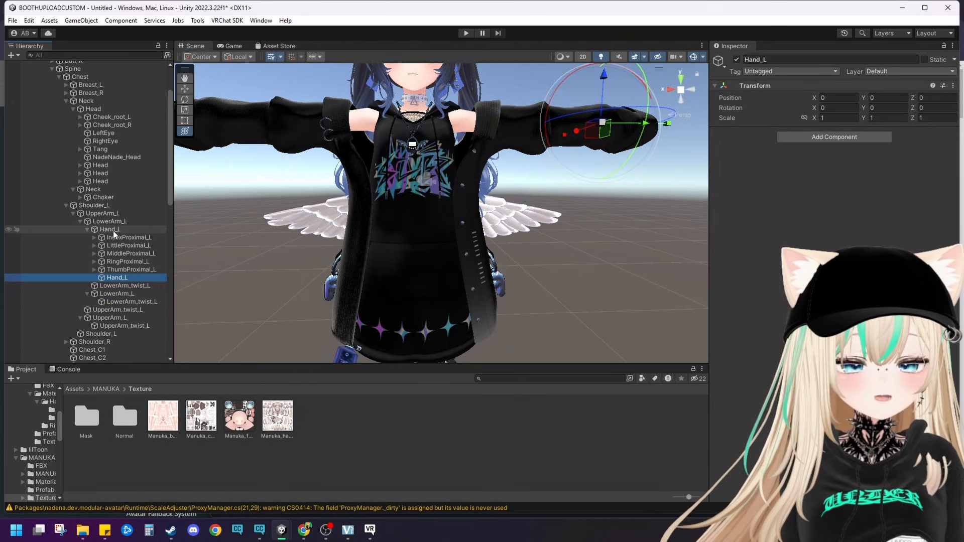
left_click(66, 205)
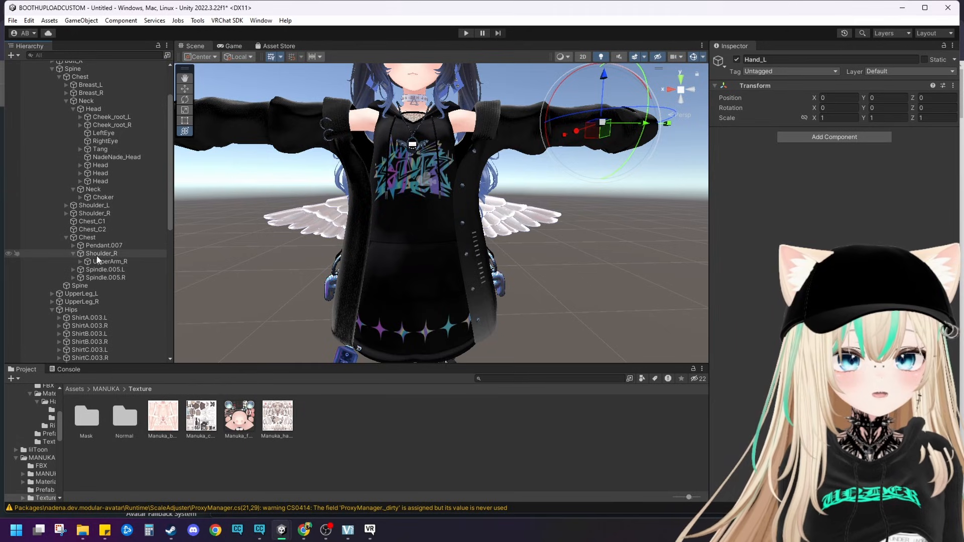
Step: Nest the outfit's Shoulder_R, UpperArm_R, LowerArm_R and Hand_R bones under the avatar's matching right arm bones
left_click_drag(109, 256, 98, 213)
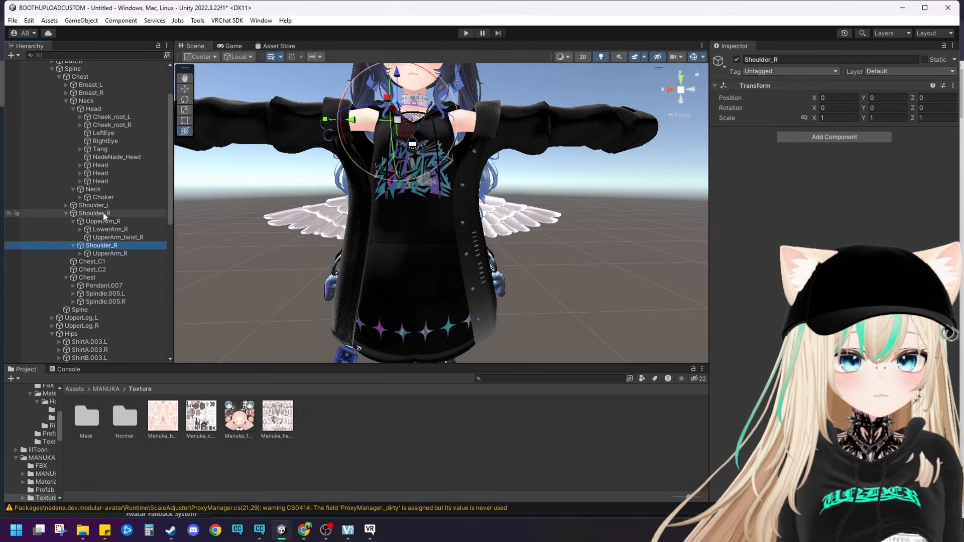
left_click_drag(88, 254, 111, 240)
left_click(81, 245)
left_click(87, 254)
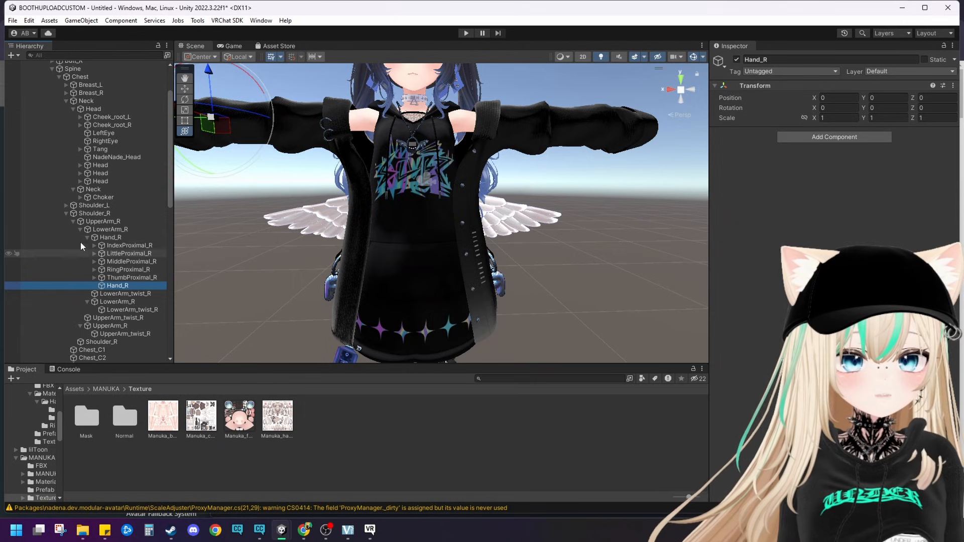
left_click(65, 213)
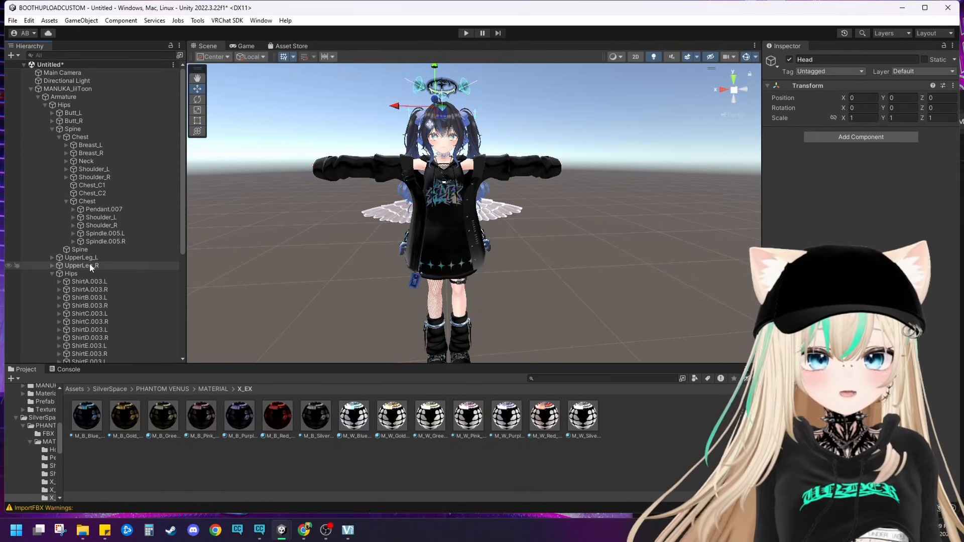
Step: Nest the outfit's UpperLeg_L and LowerLeg_L bones under the avatar's matching left leg bones
left_click(66, 202)
scroll(86, 304, "down", 2)
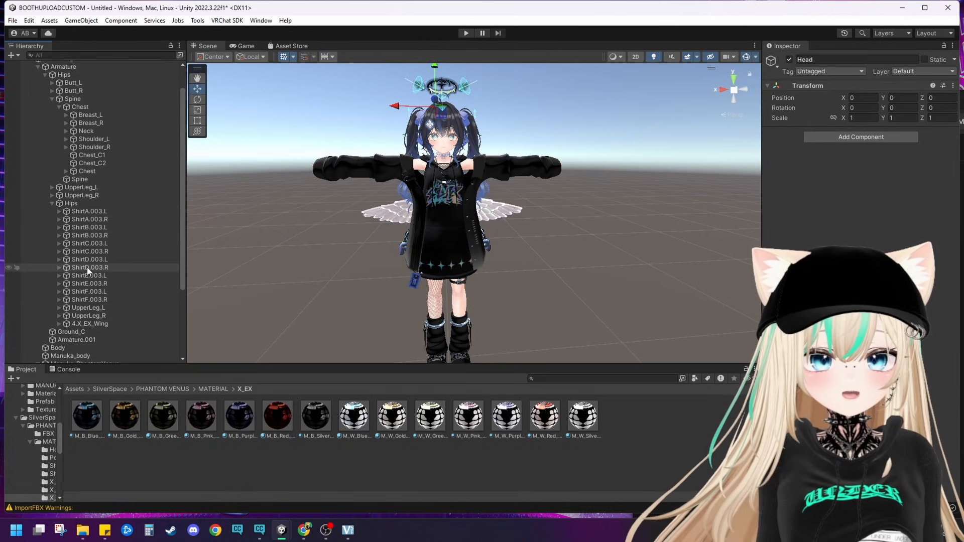
left_click_drag(86, 308, 83, 196)
left_click(59, 204)
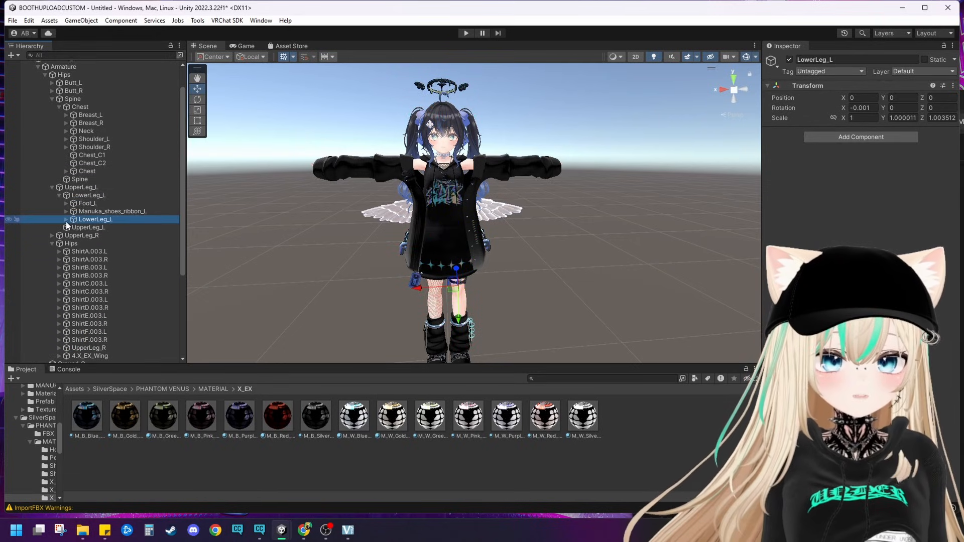
Step: Nest the outfit's Foot_L and Toe_L bones under the avatar's Foot_L and Toe_L, leaving Acc_Socks.005.L under the outfit's LowerLeg_L
left_click(65, 220)
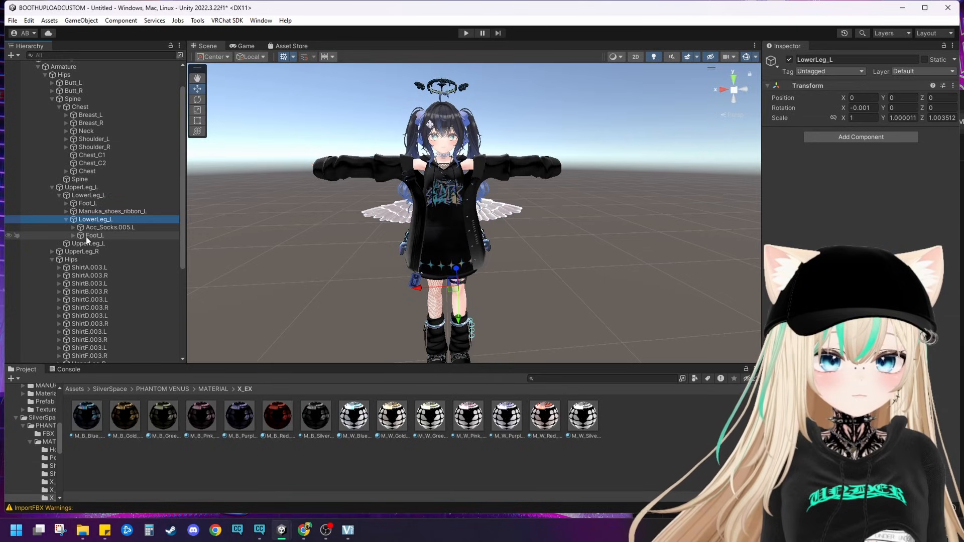
left_click(86, 228)
left_click(89, 222)
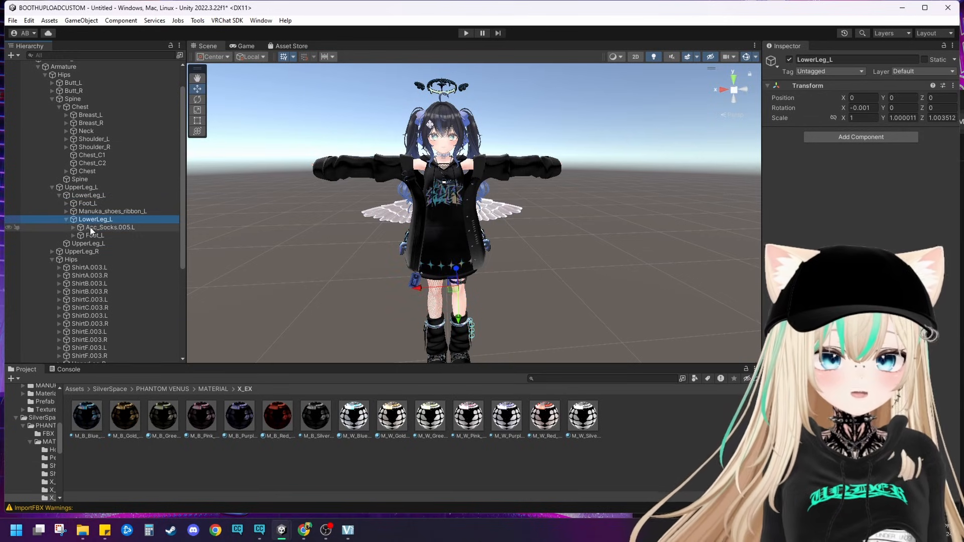
left_click(90, 225)
left_click(92, 220)
left_click(94, 238)
left_click_drag(93, 236, 92, 216)
left_click(88, 228)
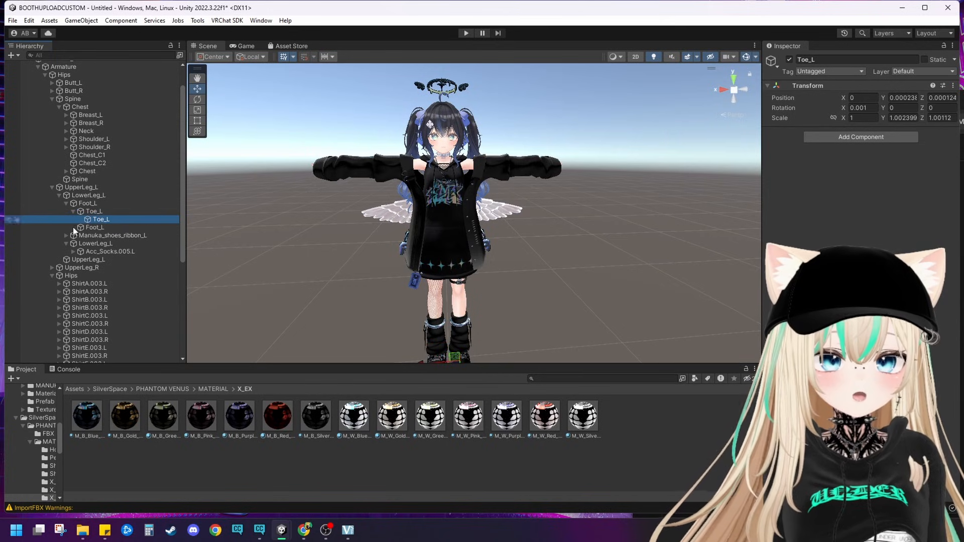
left_click(52, 187)
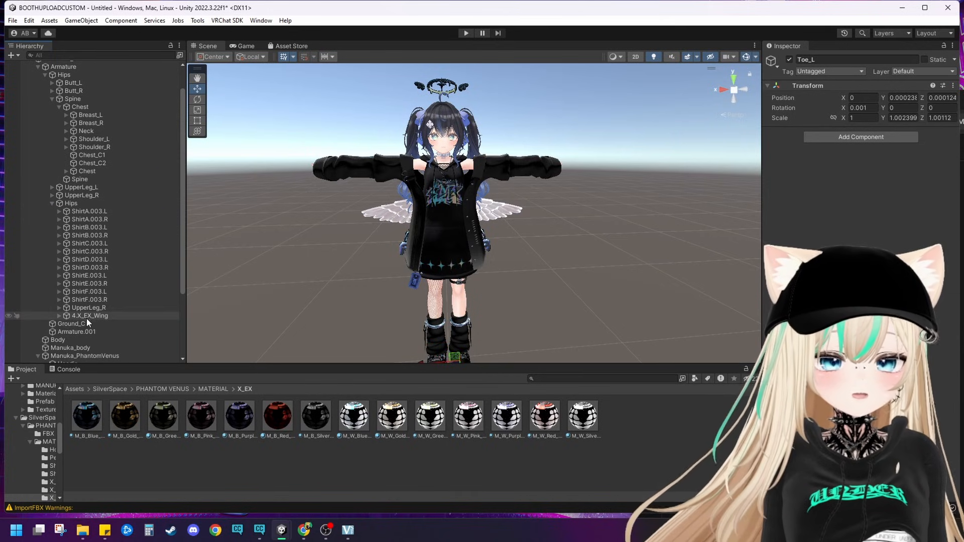
Step: Nest the outfit's UpperLeg_R, LowerLeg_R, Foot_R and Toe_R bones under the avatar's matching right leg bones
left_click_drag(96, 310, 88, 204)
left_click(59, 211)
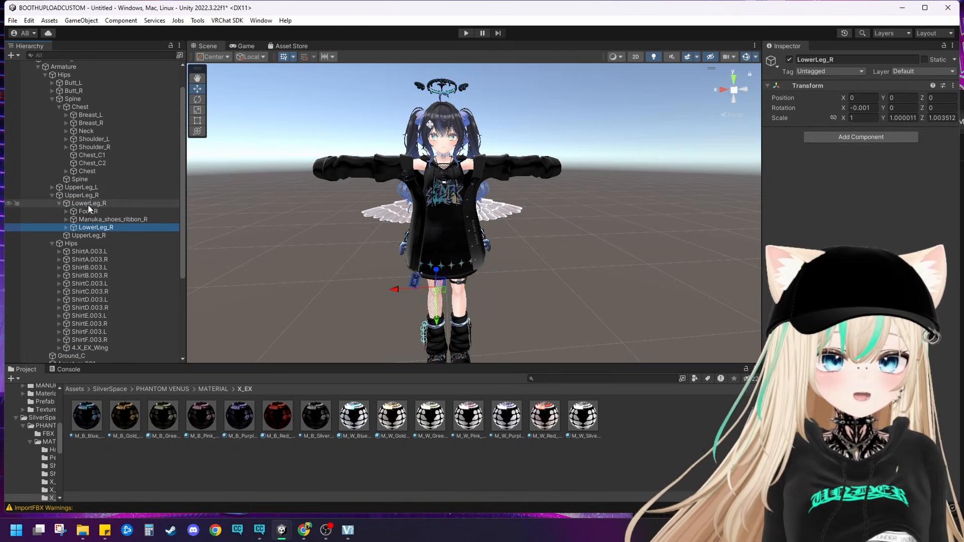
left_click(66, 228)
left_click_drag(86, 243, 95, 221)
left_click(73, 227)
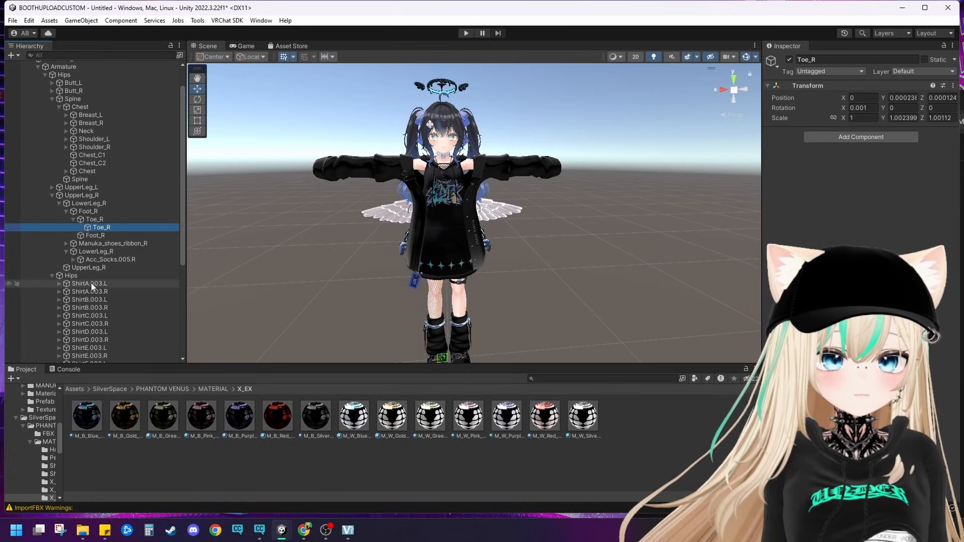
Step: Delete the avatar's Manuka_shoes_ribbon_R bone from LowerLeg_R and collapse the UpperLeg_R branch
left_click(114, 243)
middle_click_drag(373, 326, 326, 272)
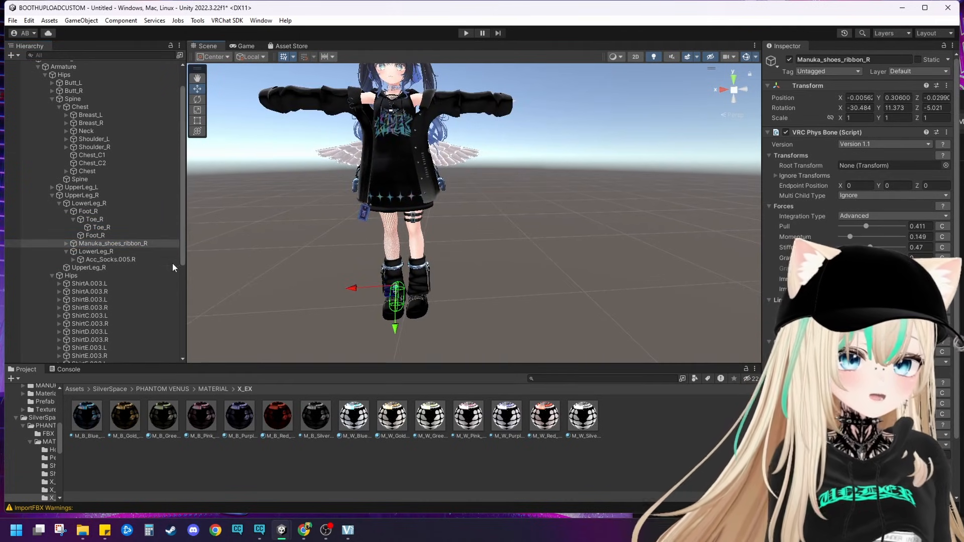
right_click(98, 245)
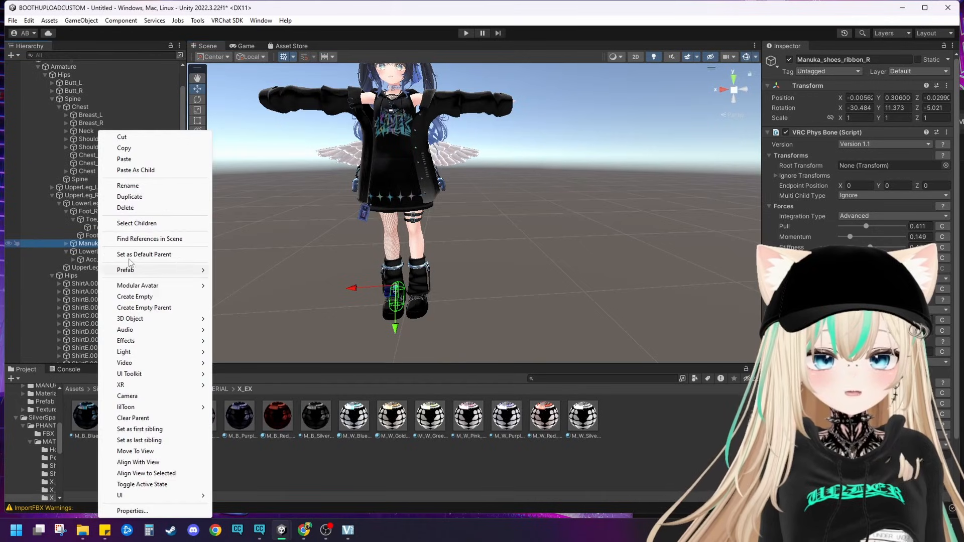
left_click(142, 211)
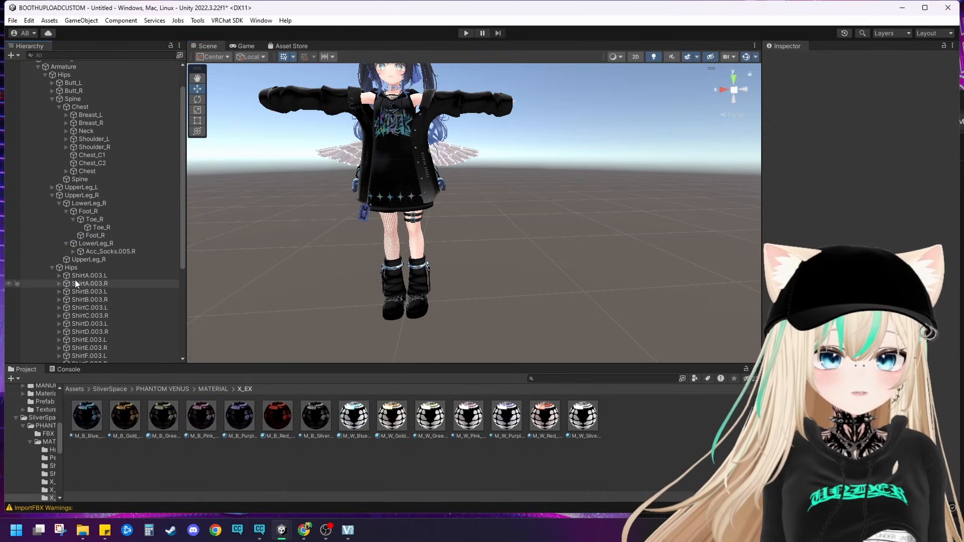
left_click(56, 197)
left_click(52, 196)
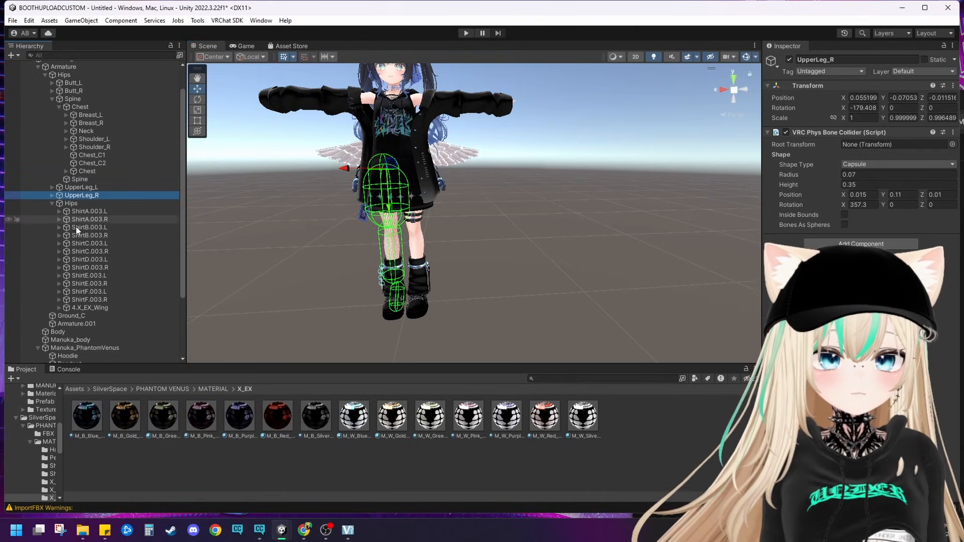
Step: Move the MANUKA_lilToon avatar sideways to test that the outfit follows it, and undo the move
scroll(76, 226, "down", 3)
left_click(248, 303)
scroll(282, 296, "down", 5)
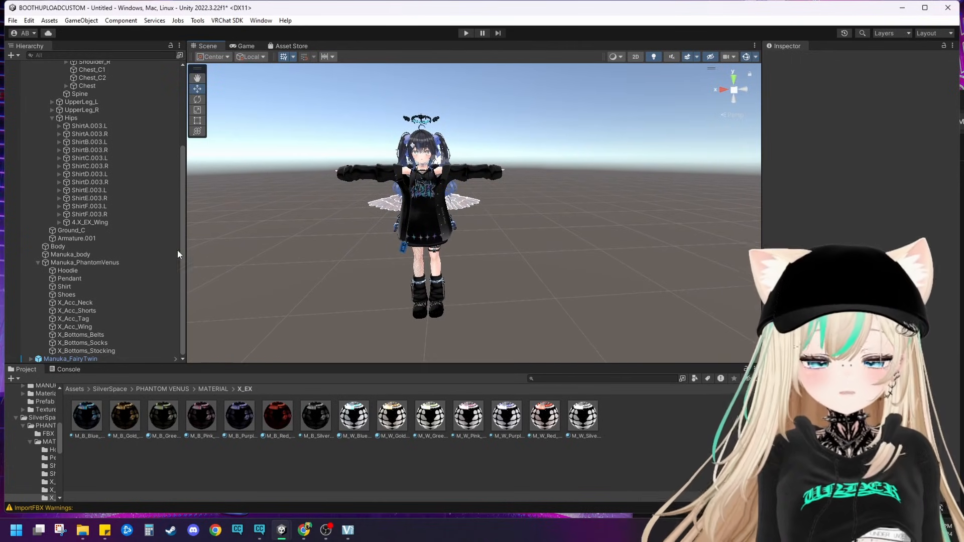
scroll(125, 193, "up", 4)
scroll(116, 303, "down", 2)
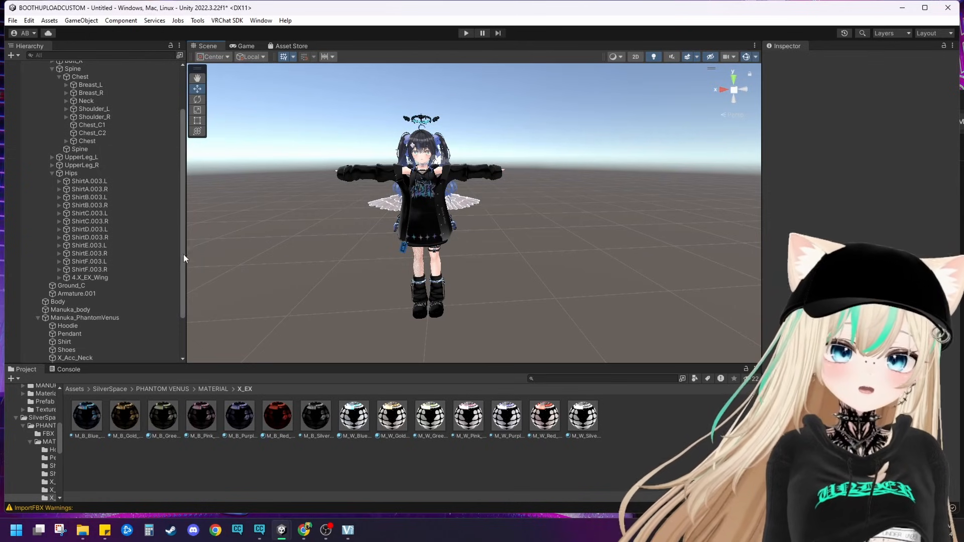
scroll(64, 131, "up", 2)
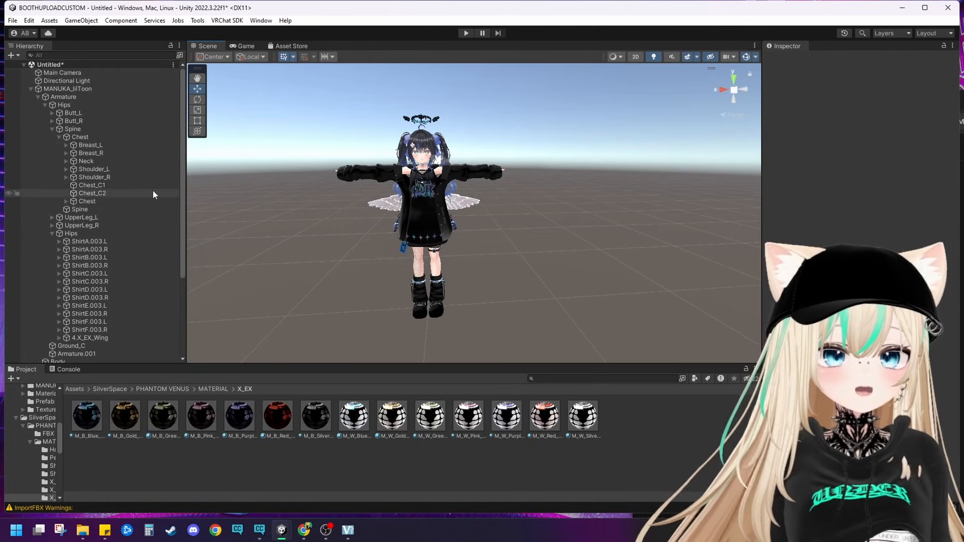
left_click(70, 89)
scroll(417, 322, "down", 2)
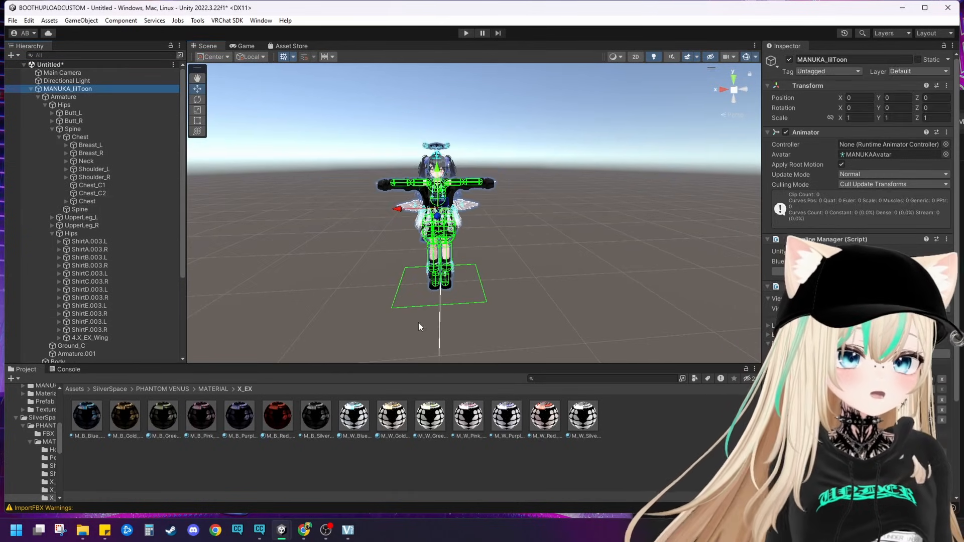
mouse_move(395, 210)
left_mouse_down()
mouse_move(246, 204)
mouse_move(446, 209)
mouse_move(377, 207)
left_mouse_up()
key("ctrl+z")
left_click(574, 240)
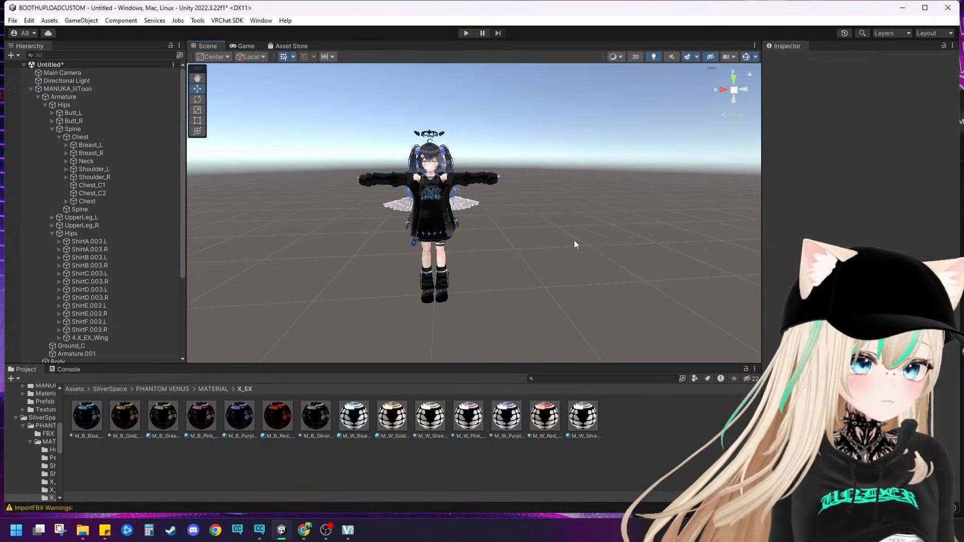
Step: Unpack the Manuka_FairyTwin hair prefab completely and make it a child of MANUKA_lilToon
scroll(539, 242, "up", 4)
right_click_drag(539, 242, 467, 221)
middle_click_drag(467, 221, 435, 232)
scroll(491, 218, "up", 8)
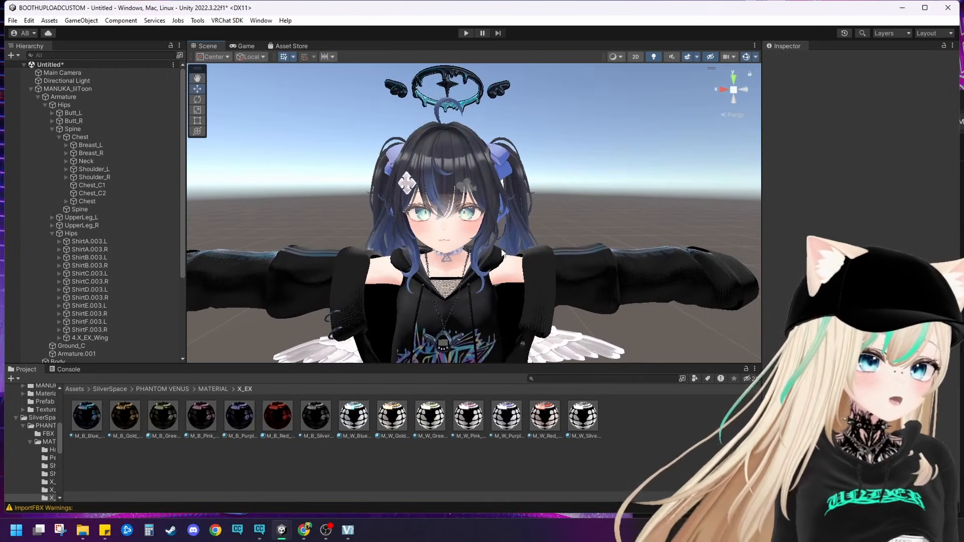
middle_click_drag(519, 244, 480, 314)
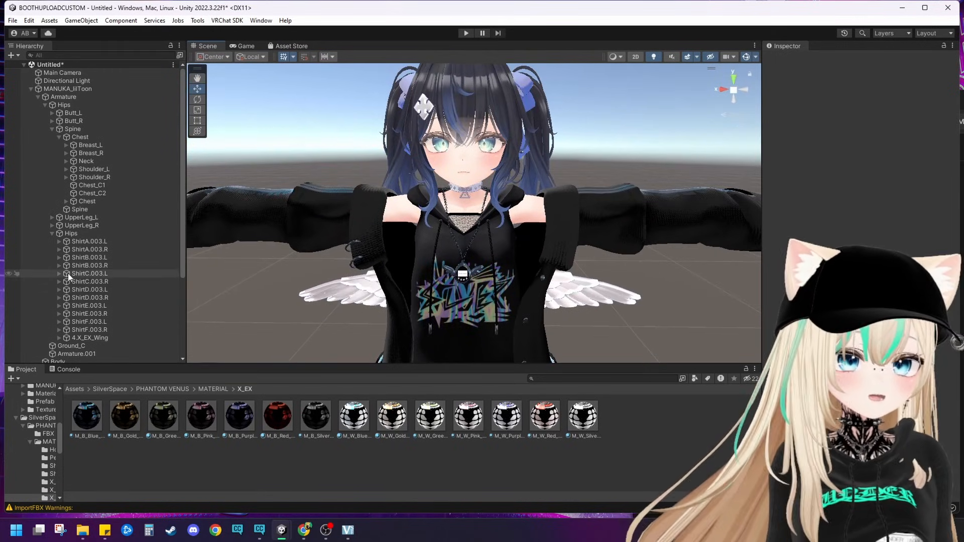
left_click(38, 97)
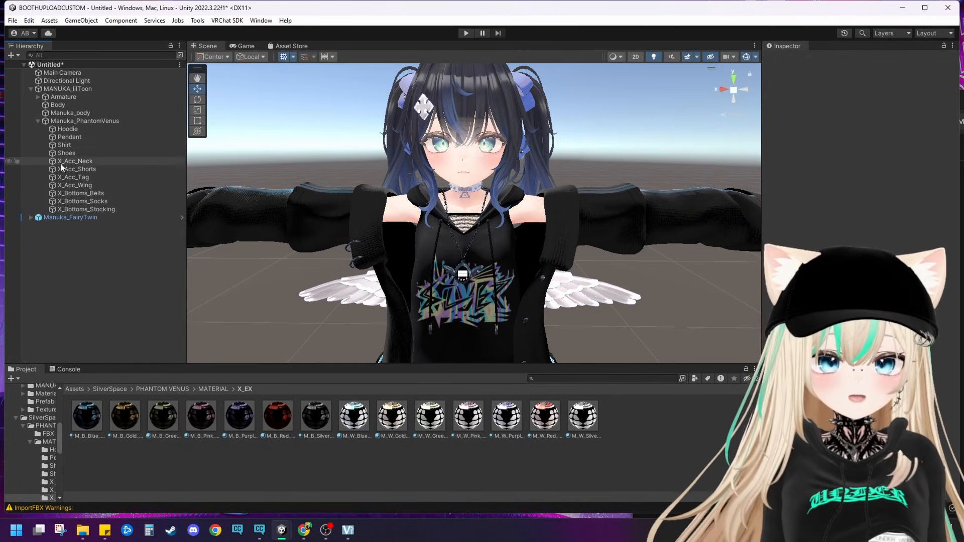
right_click(56, 217)
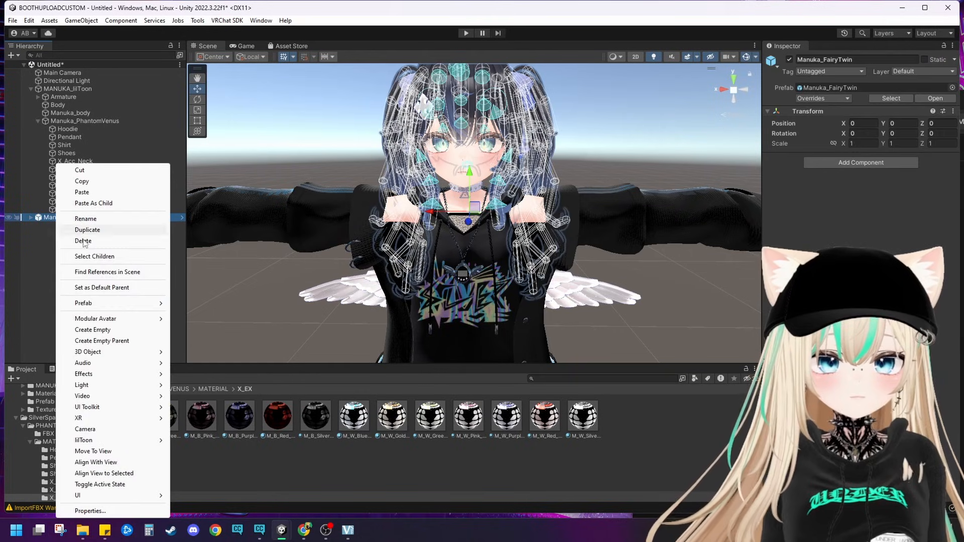
mouse_move(125, 307)
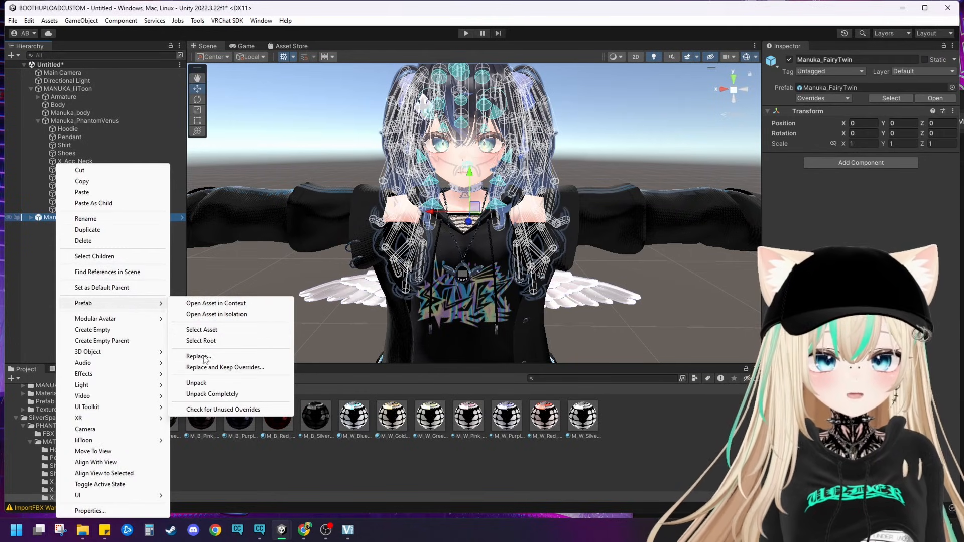
left_click(212, 394)
left_click_drag(57, 218, 55, 88)
left_click(39, 218)
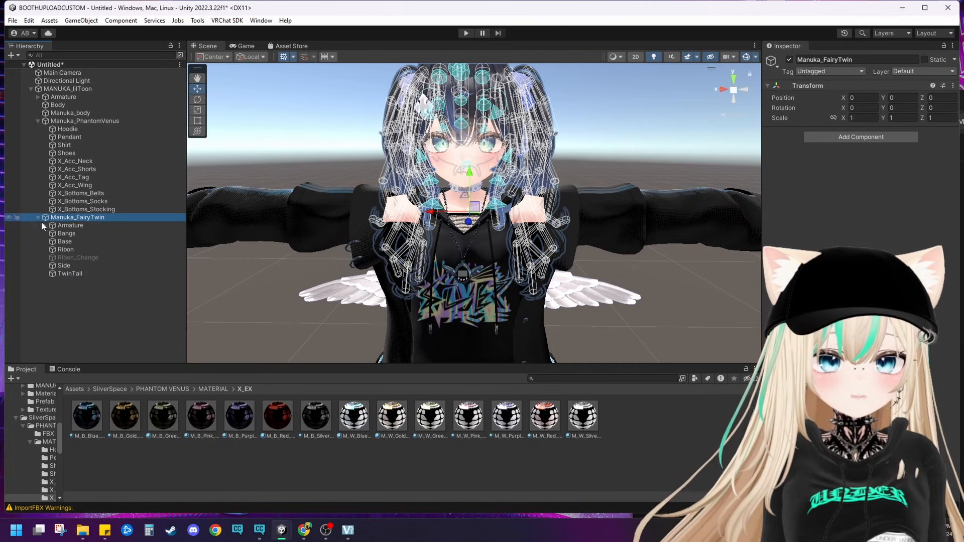
Step: Move the hair's Armature under the avatar's Armature and nest the hair's Head bone under the avatar's Head
left_click_drag(42, 225, 70, 96)
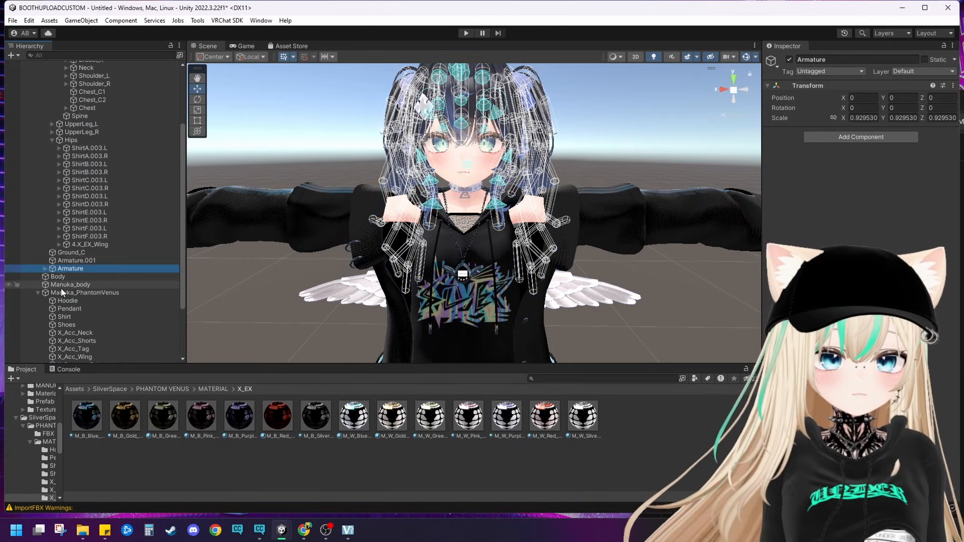
left_click(45, 268)
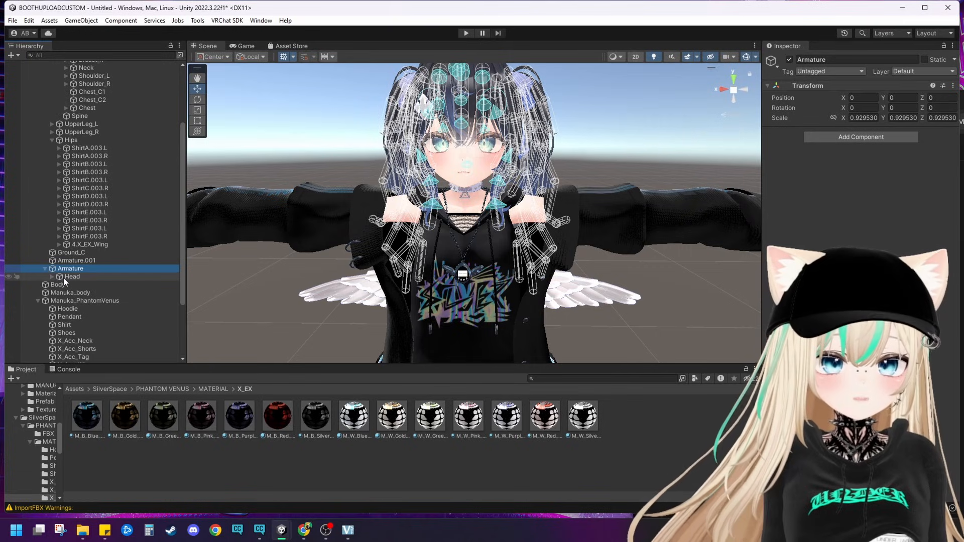
left_click_drag(64, 278, 109, 184)
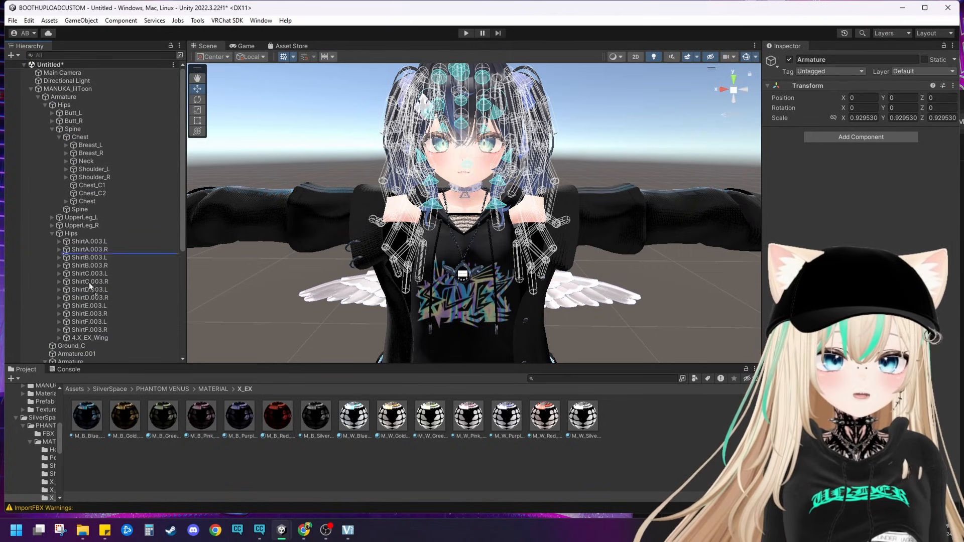
mouse_move(89, 282)
left_mouse_down()
mouse_move(83, 347)
mouse_move(76, 289)
left_mouse_up()
scroll(84, 101, "up", 3)
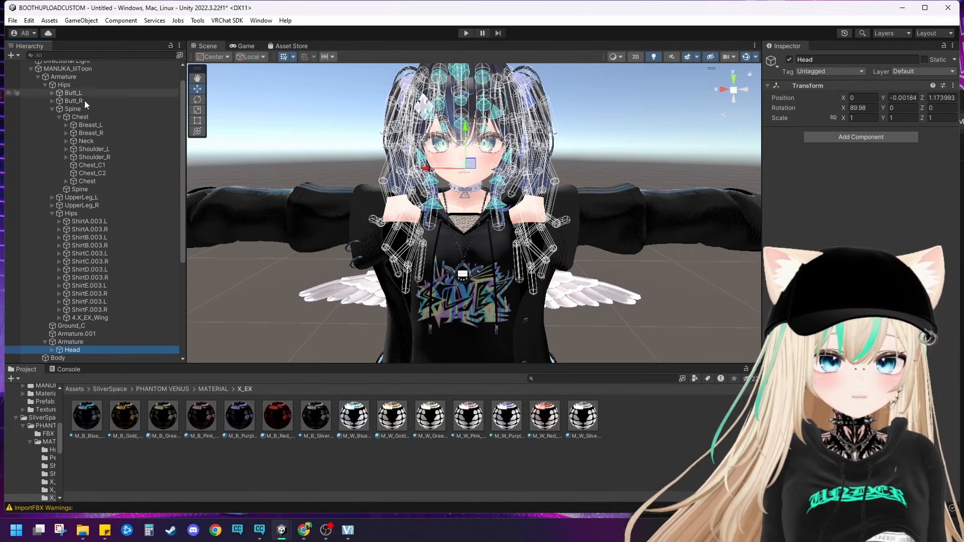
left_click(67, 140)
scroll(106, 207, "down", 5)
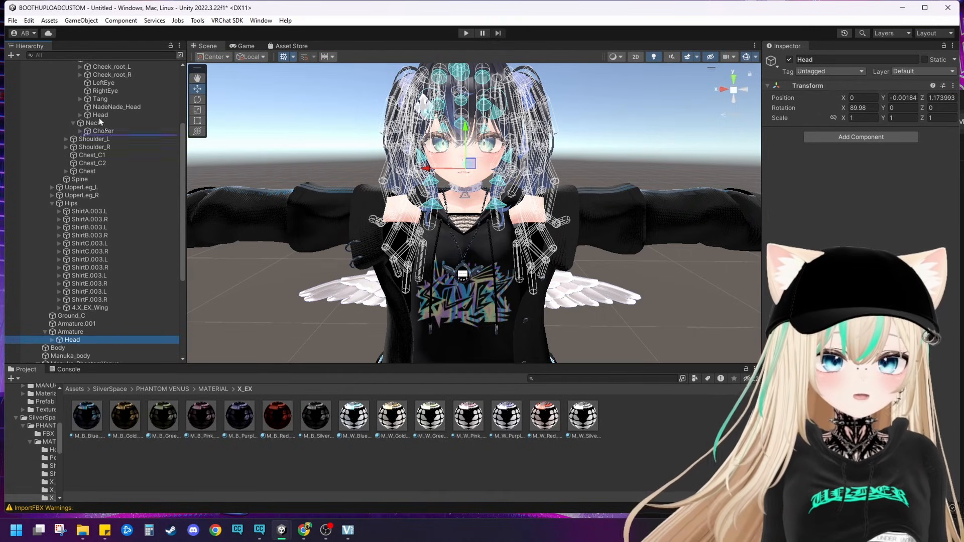
left_click_drag(99, 117, 118, 228)
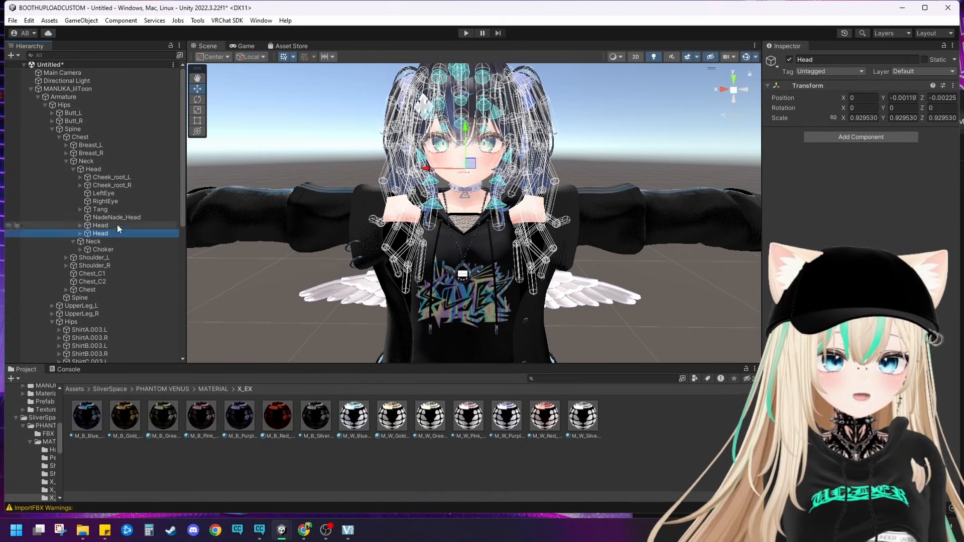
left_click(80, 234)
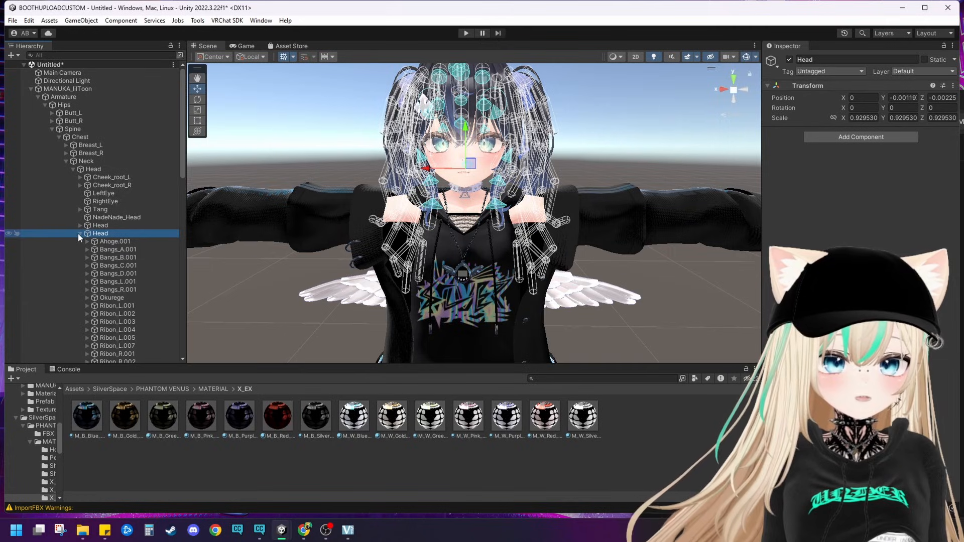
left_click(79, 233)
Step: Move the MANUKA_lilToon avatar sideways to about X -0.099 to test that the hair and outfit follow it
left_click(284, 302)
scroll(291, 307, "down", 5)
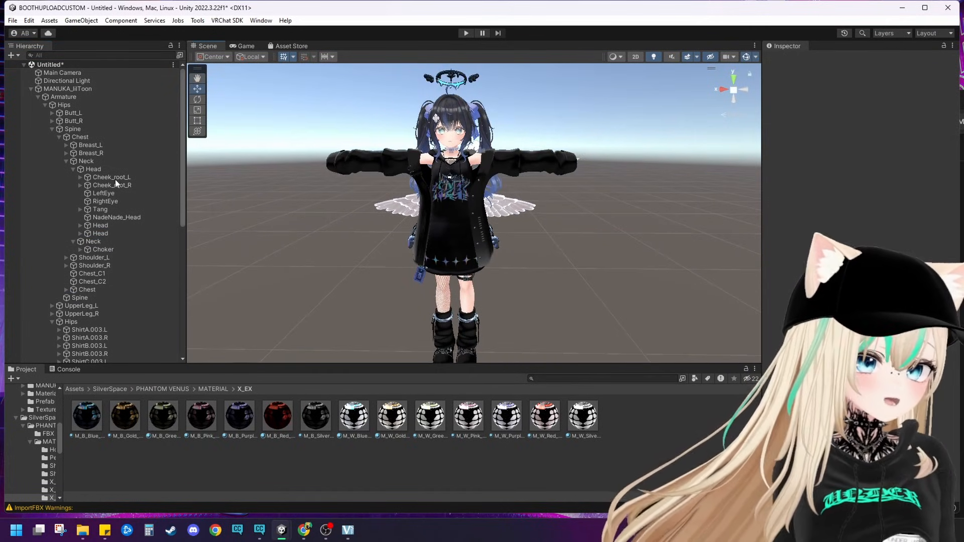
double_click(58, 89)
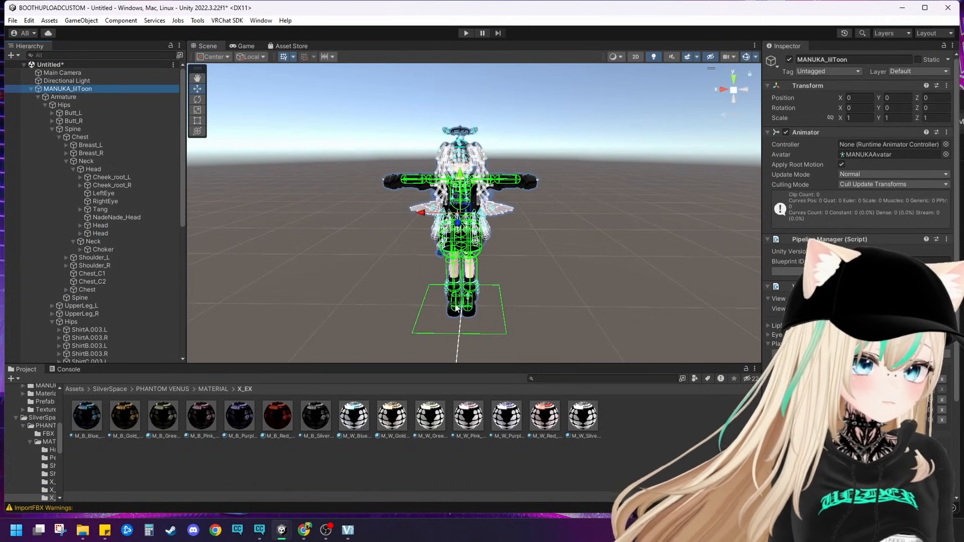
scroll(457, 307, "down", 2)
left_click_drag(423, 216, 444, 215)
scroll(603, 261, "up", 3)
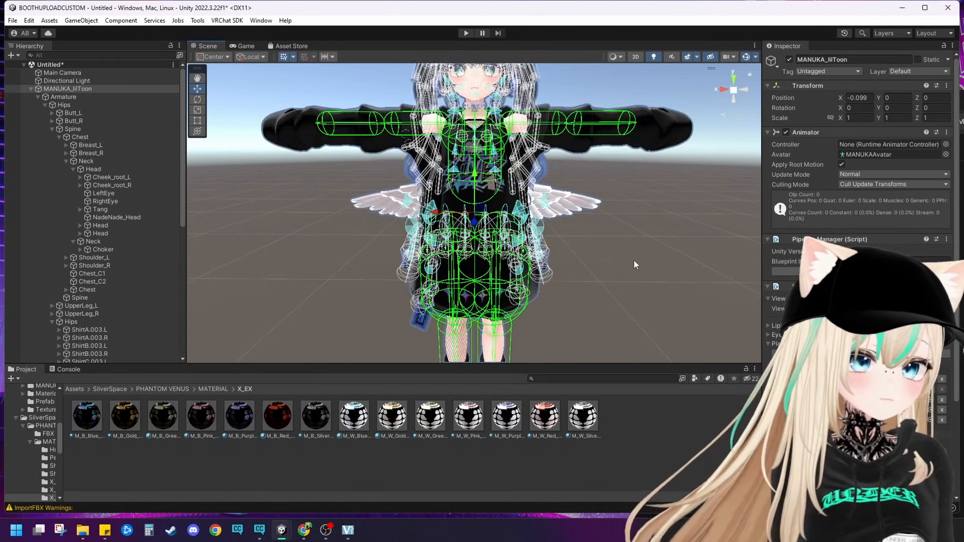
left_click(634, 260)
scroll(623, 256, "up", 4)
middle_click_drag(608, 249, 606, 263)
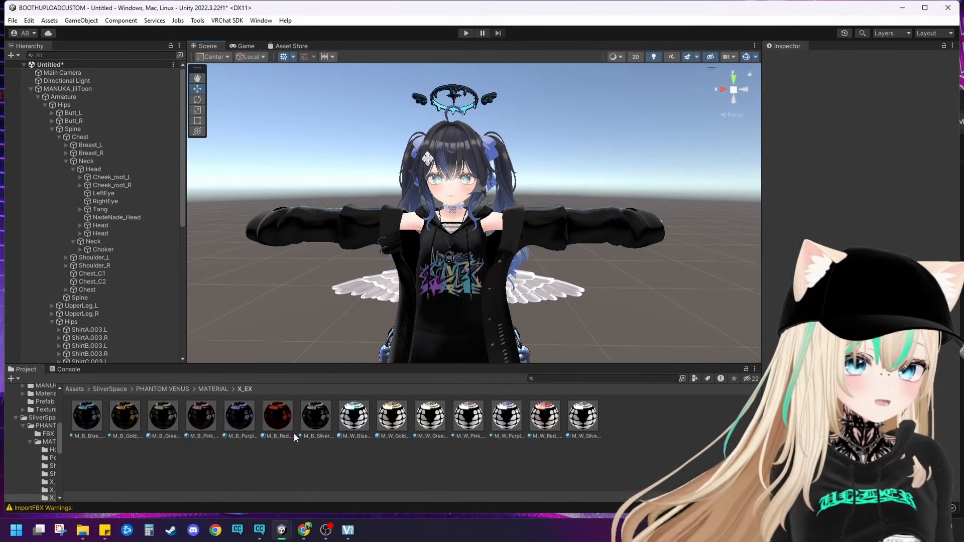
Step: Add the Ears prefab from the RE ; KYOMI Ears and Tail folder to the scene and reset its transform
left_click(74, 390)
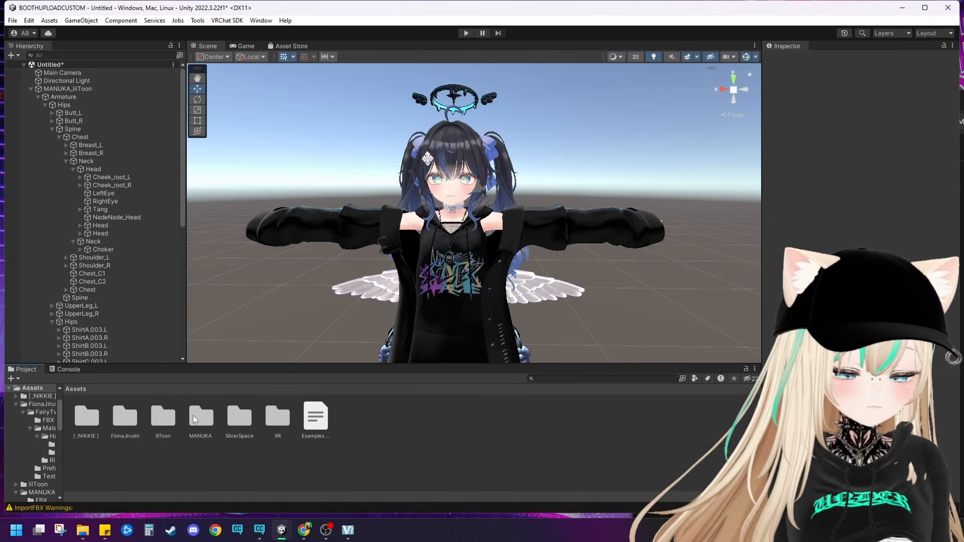
double_click(125, 420)
double_click(90, 426)
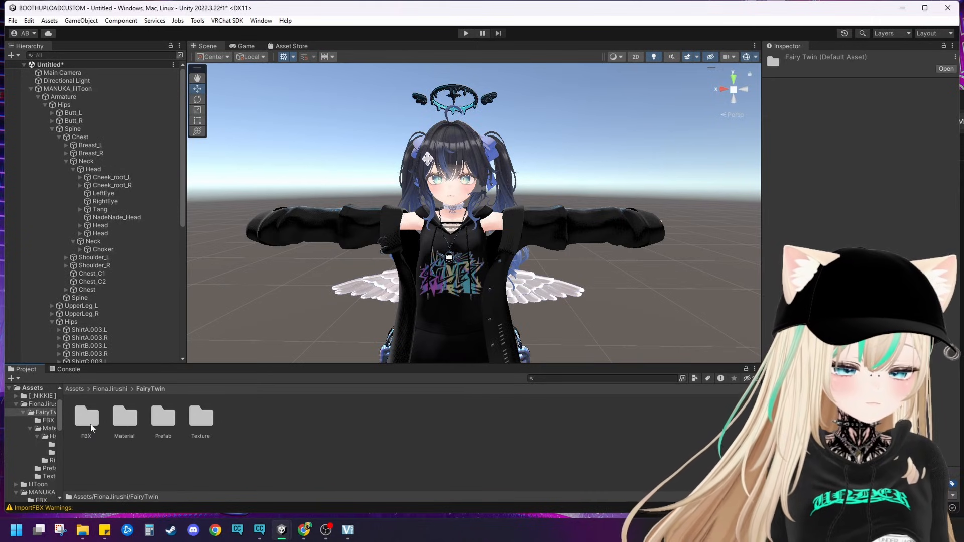
left_click(74, 389)
double_click(87, 417)
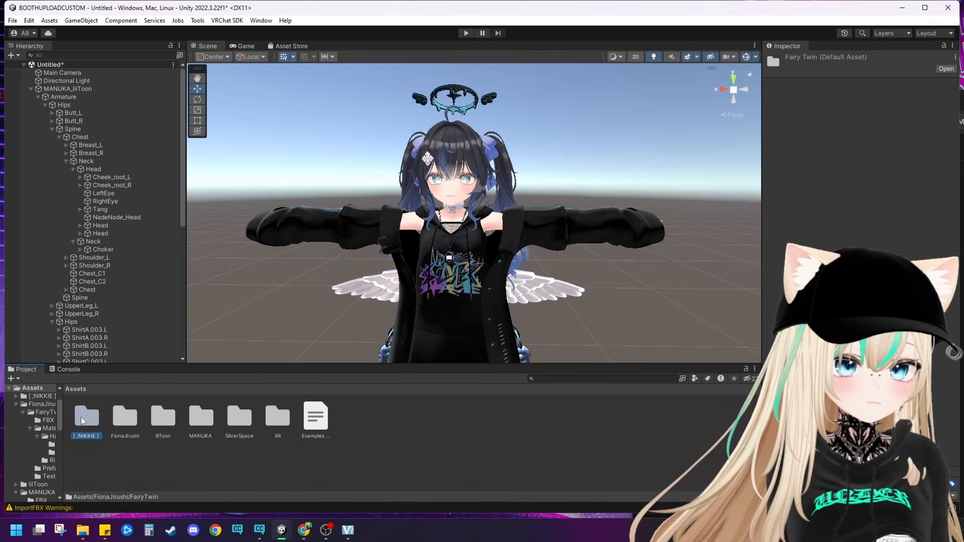
left_click(94, 423)
double_click(94, 422)
double_click(87, 417)
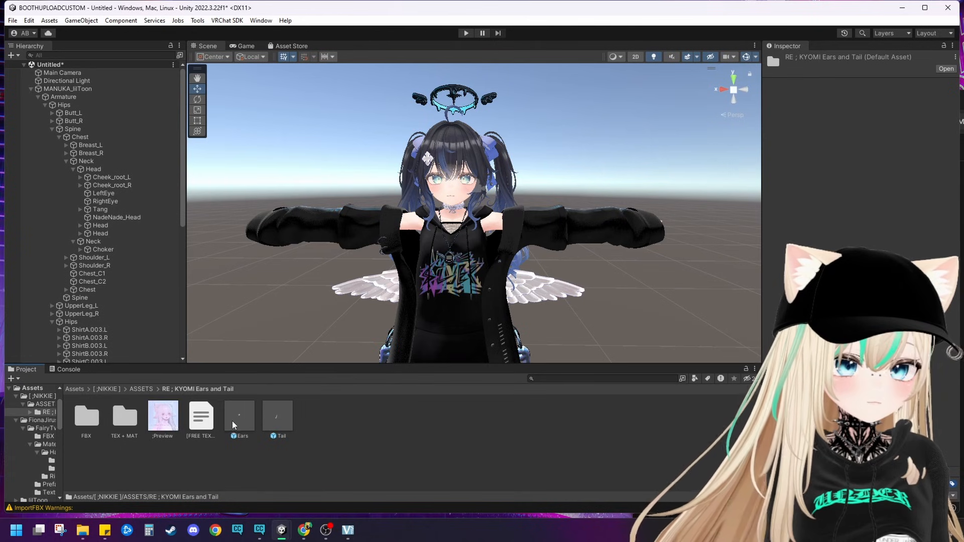
left_click_drag(246, 426, 308, 182)
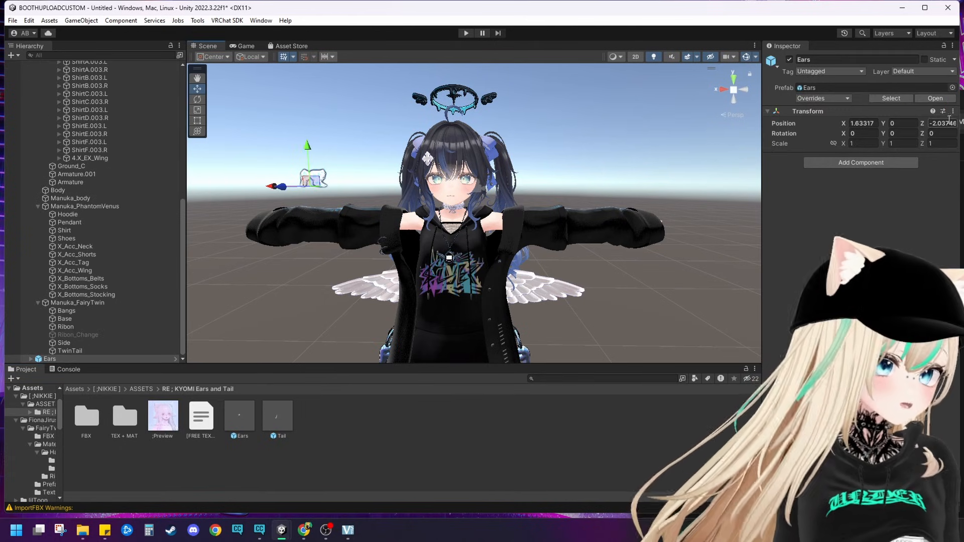
left_click(952, 111)
left_click(803, 123)
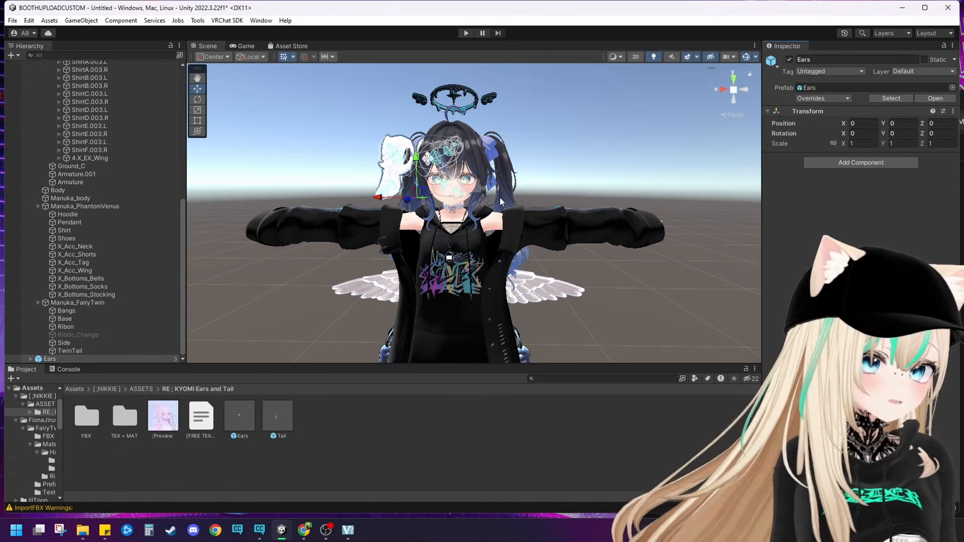
Step: Reset the transform of the MANUKA_lilToon avatar to the origin
scroll(500, 202, "down", 2)
scroll(61, 127, "up", 10)
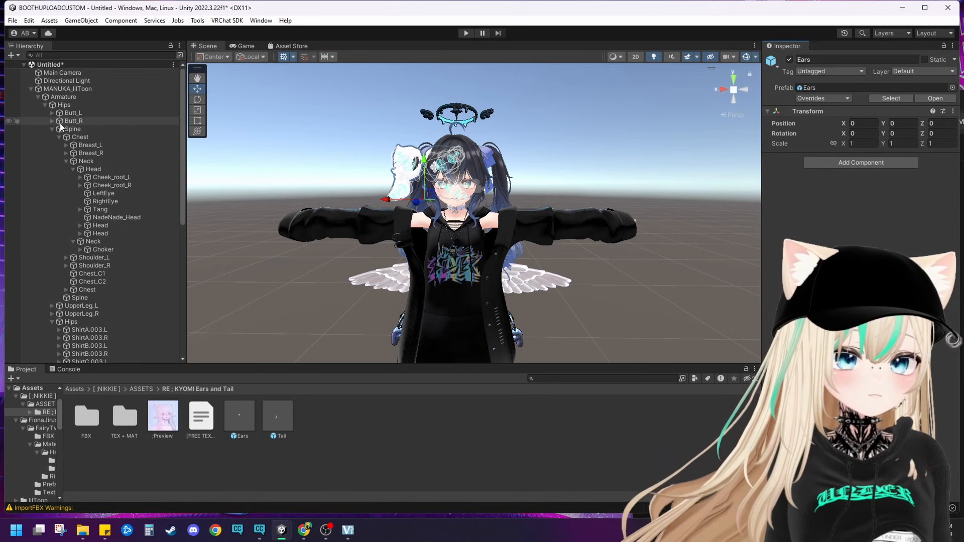
left_click(66, 88)
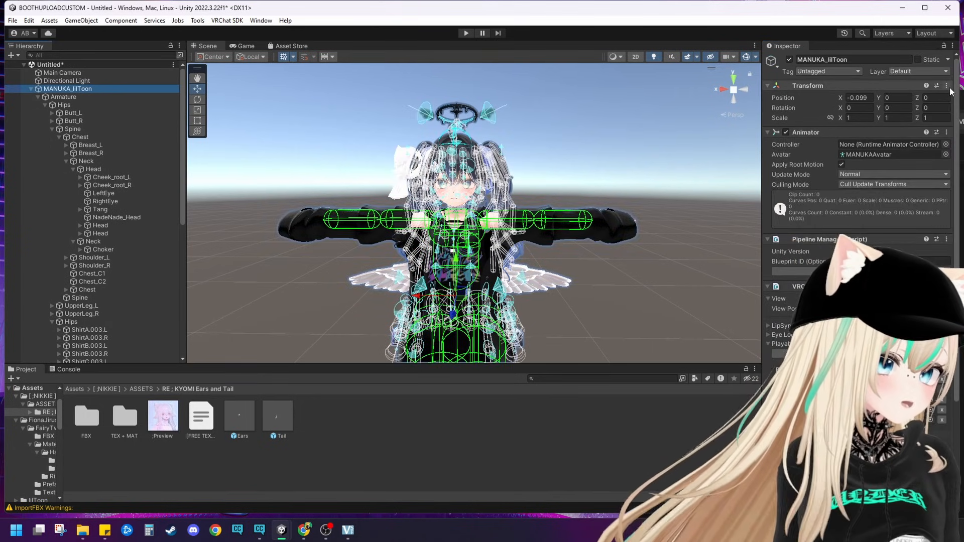
left_click(948, 87)
left_click(939, 95)
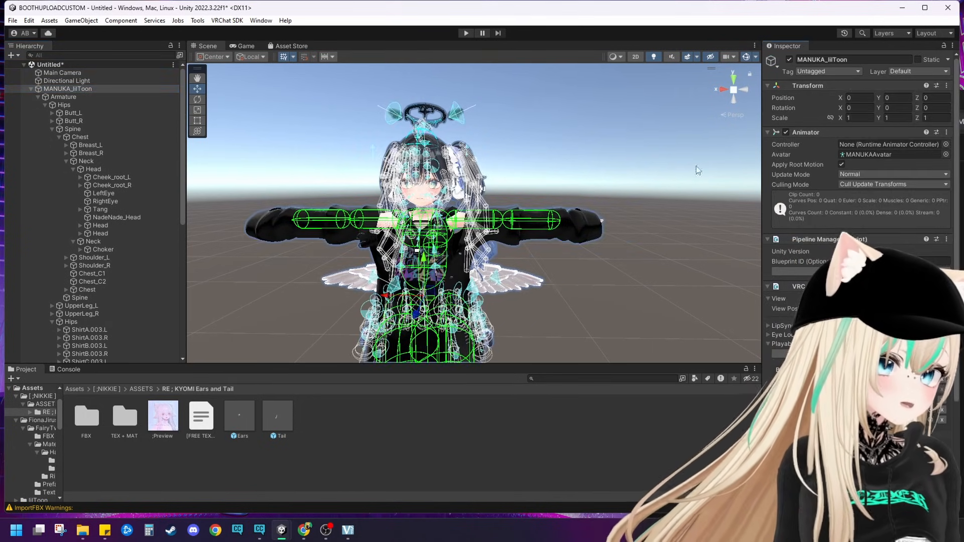
Step: Raise the Ears object onto the avatar's head at about Y 0.062, Z -0.208, tilted about 11.5° around X
left_click(654, 169)
right_click_drag(477, 135, 464, 292)
key("e")
left_click(460, 199)
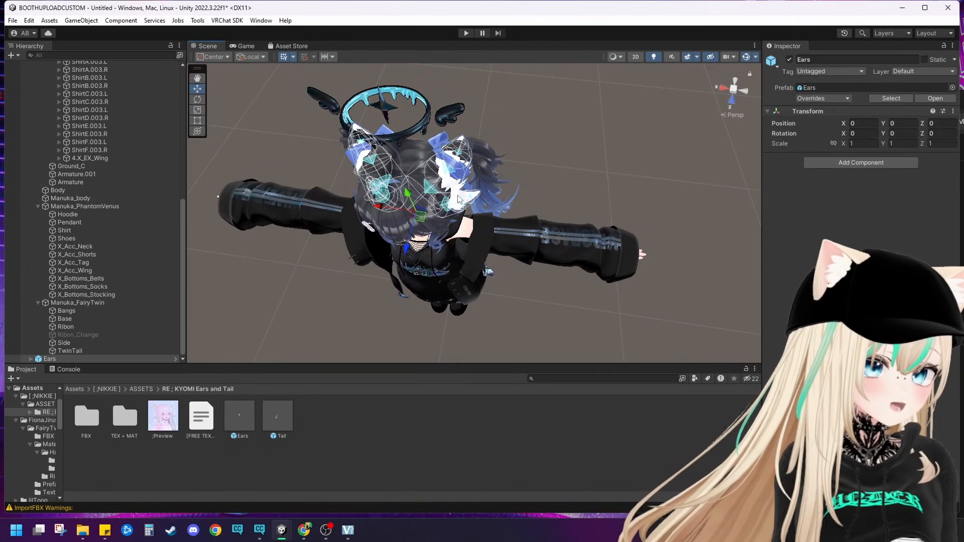
scroll(124, 239, "up", 10)
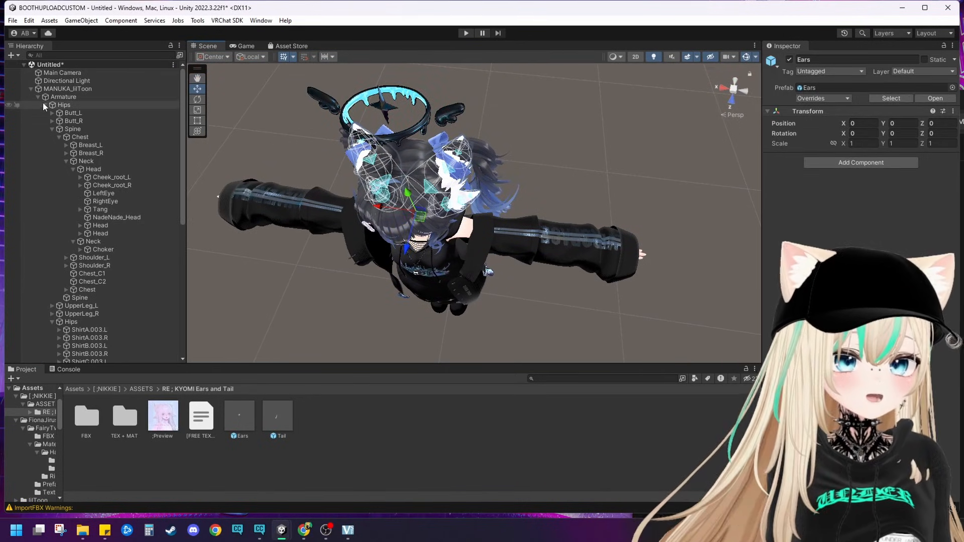
left_click(38, 97)
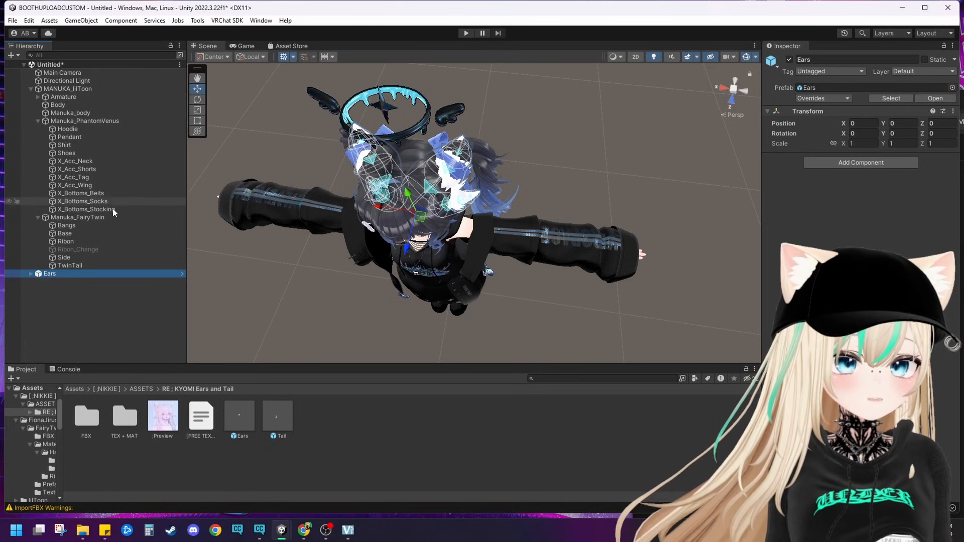
right_click_drag(438, 214, 445, 143)
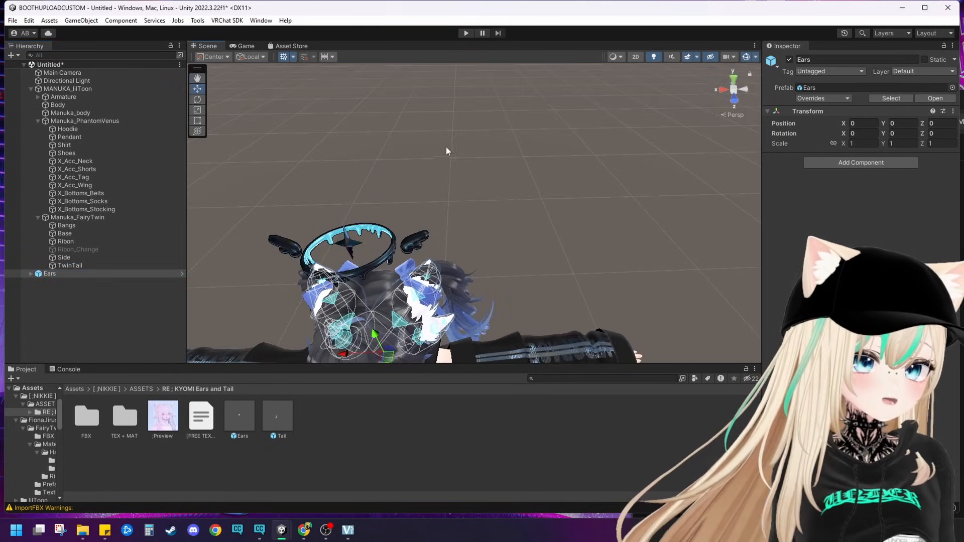
middle_click_drag(407, 281, 434, 141)
right_click_drag(419, 206, 402, 141)
middle_click_drag(396, 166, 394, 139)
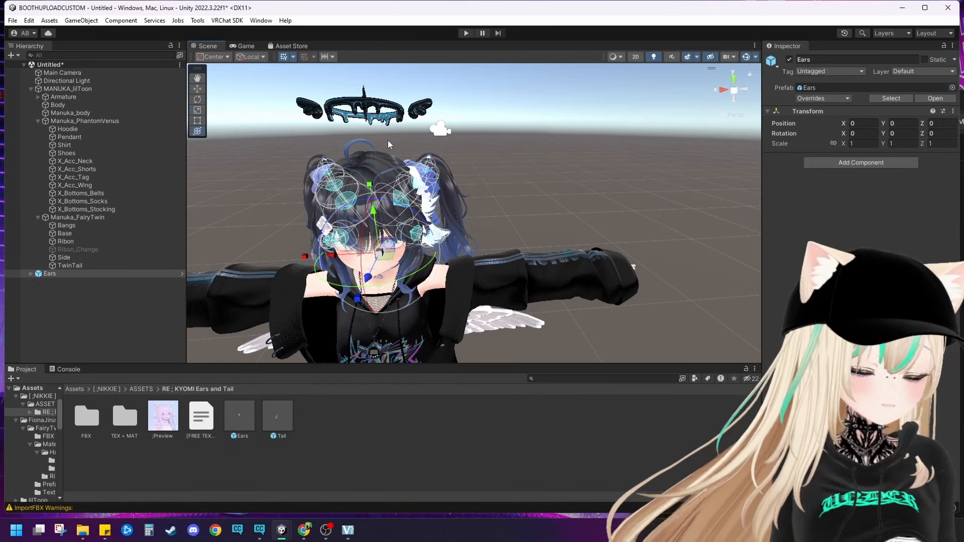
key("y")
scroll(388, 140, "down", 3)
right_click_drag(421, 213, 415, 215)
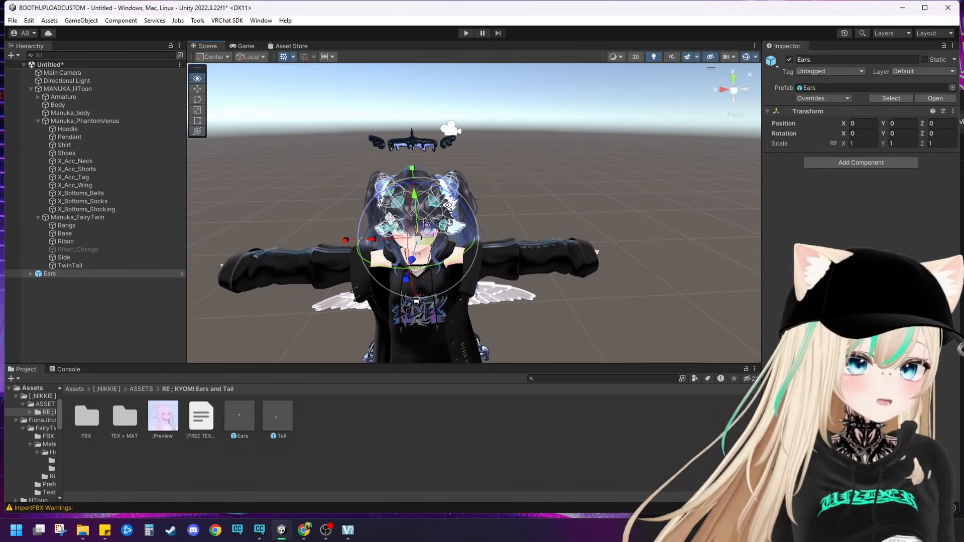
left_click_drag(408, 225, 415, 192)
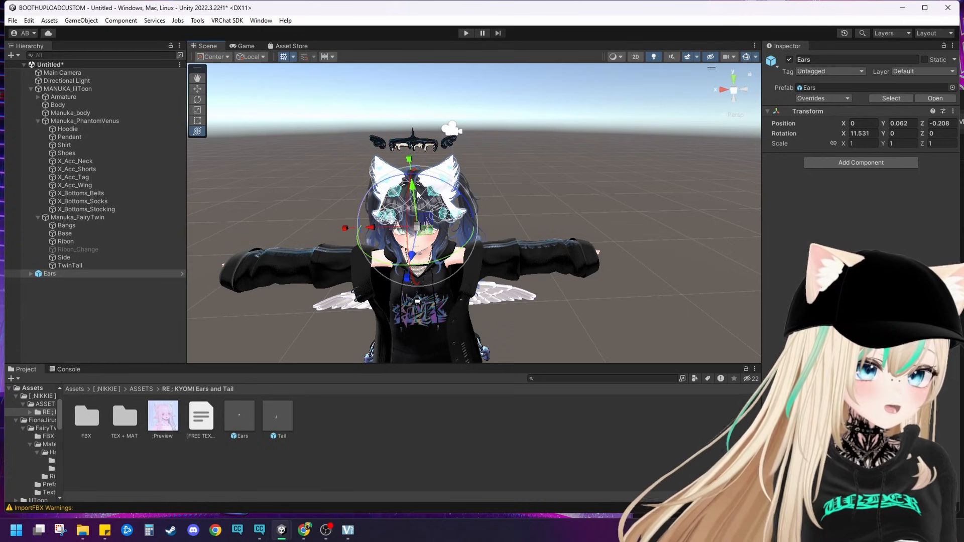
Step: From the side, refine the Ears placement to about Y 0.073, Z -0.255 with an X rotation of about 13.5°
middle_click_drag(537, 256, 445, 230)
right_click_drag(445, 231, 341, 205)
middle_click_drag(342, 206, 241, 197)
right_click_drag(241, 197, 193, 194)
scroll(401, 181, "up", 3)
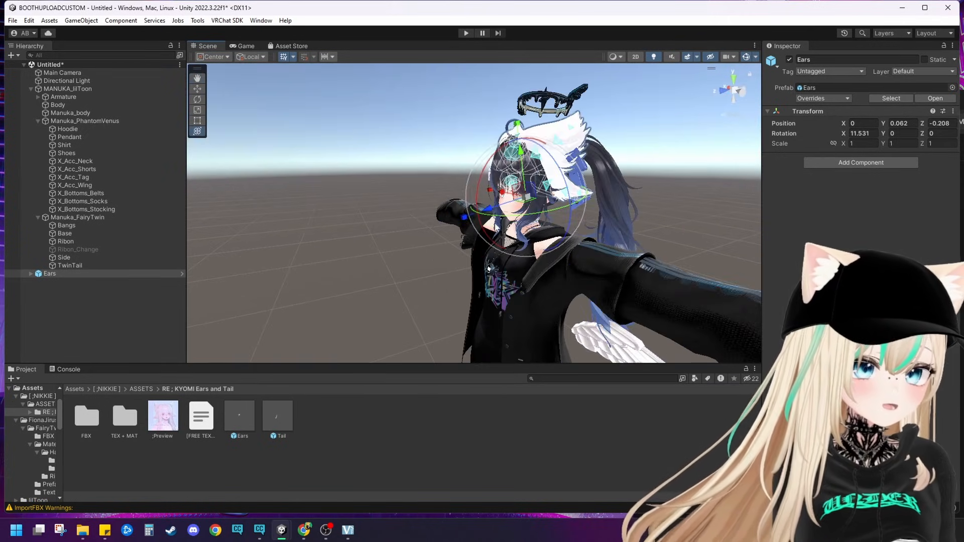
middle_click_drag(401, 181, 306, 214)
left_click_drag(436, 165, 433, 167)
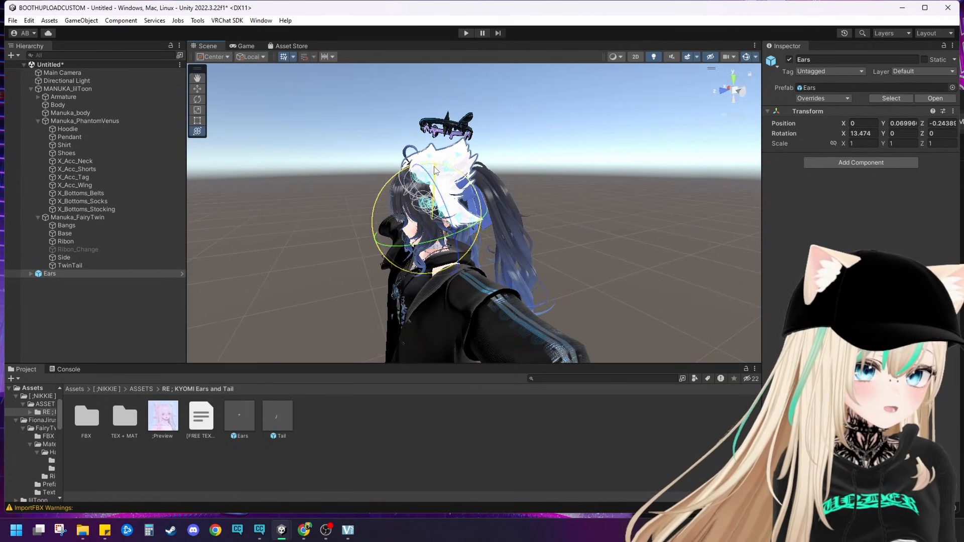
left_click_drag(390, 235, 394, 236)
Step: Delete the lower ear mesh, Ears | Lower, from the Ears object
left_click(597, 197)
scroll(597, 198, "up", 5)
middle_click_drag(586, 200, 612, 221)
left_click(569, 233)
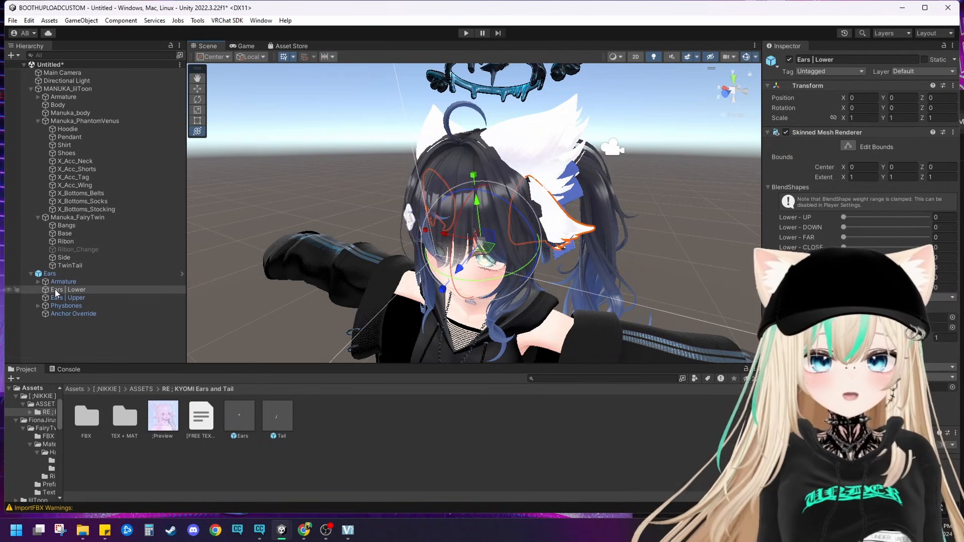
right_click(55, 290)
left_click(91, 231)
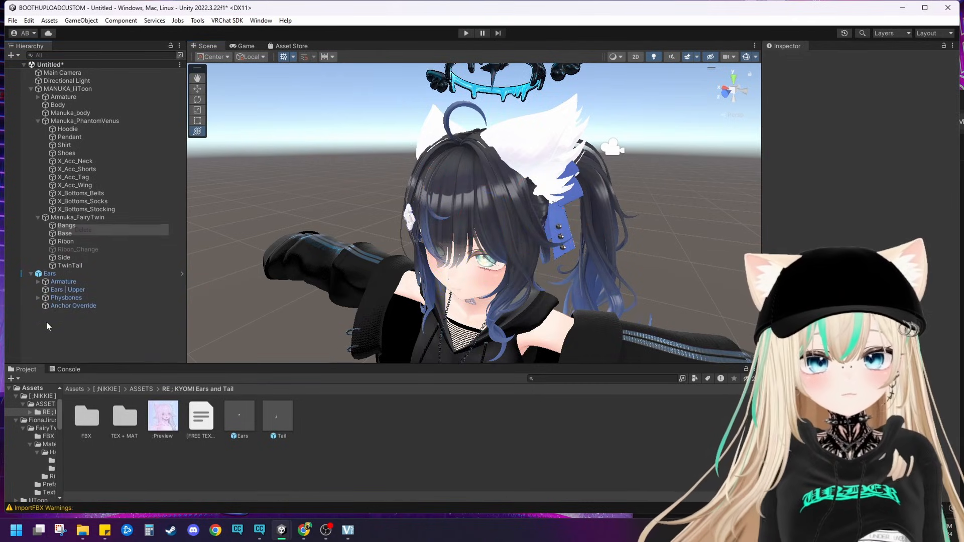
Step: Delete the Lower Ears phys bone from the Physbones group of the Ears object
left_click(38, 298)
left_click(57, 313)
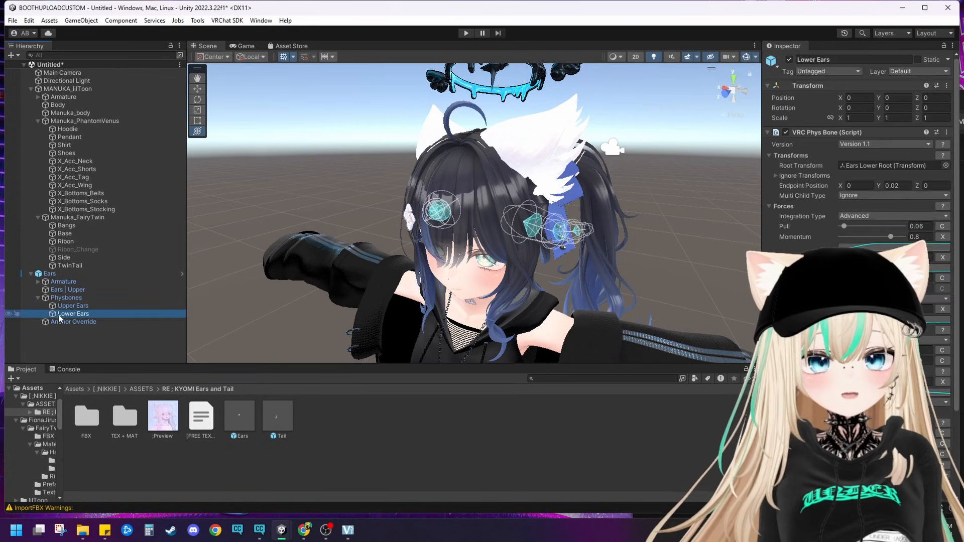
right_click(59, 316)
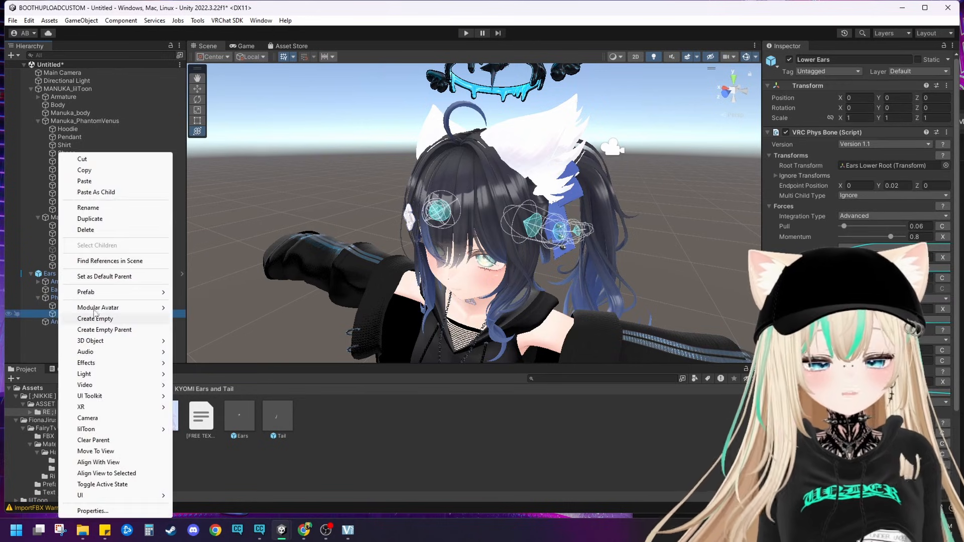
left_click(116, 231)
Step: Set the Upper - Tilt Forward blend shape of Ears | Upper to 100 and move the mesh to about Z 0.013
right_click_drag(436, 273, 456, 287)
right_click_drag(465, 232, 545, 215)
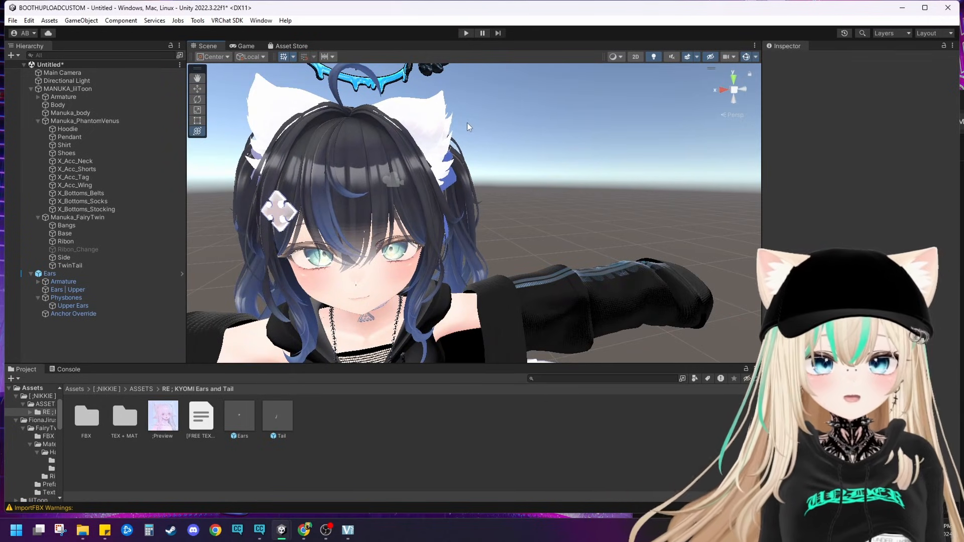
left_click(427, 116)
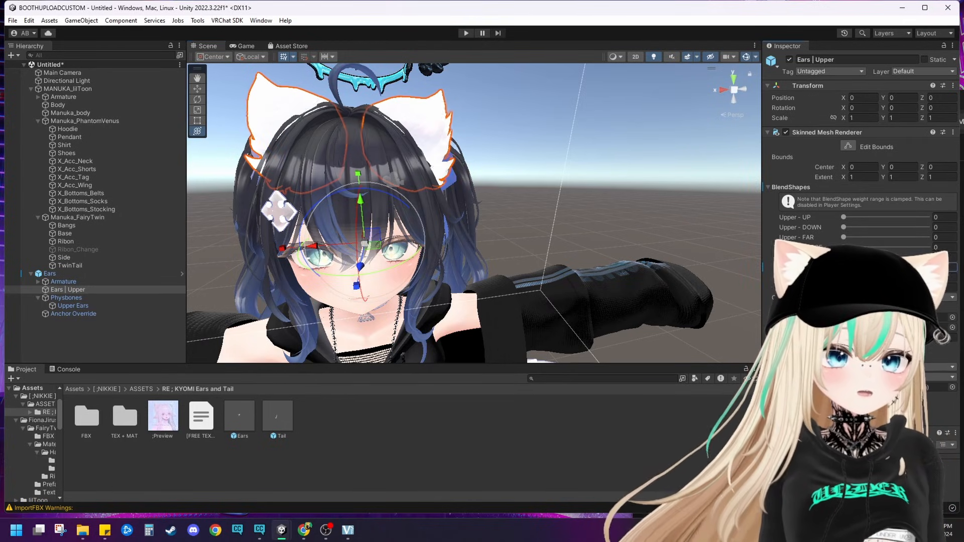
left_click_drag(843, 257, 902, 257)
left_click_drag(589, 183, 570, 285, "alt")
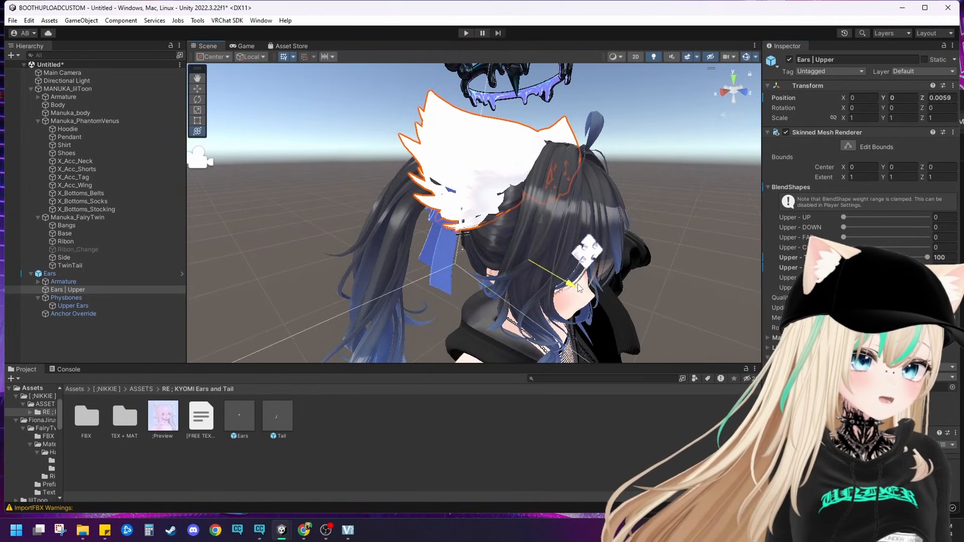
Step: Tilt the whole Ears object to about 15.5° around X and adjust its fit on the head
left_click(90, 273)
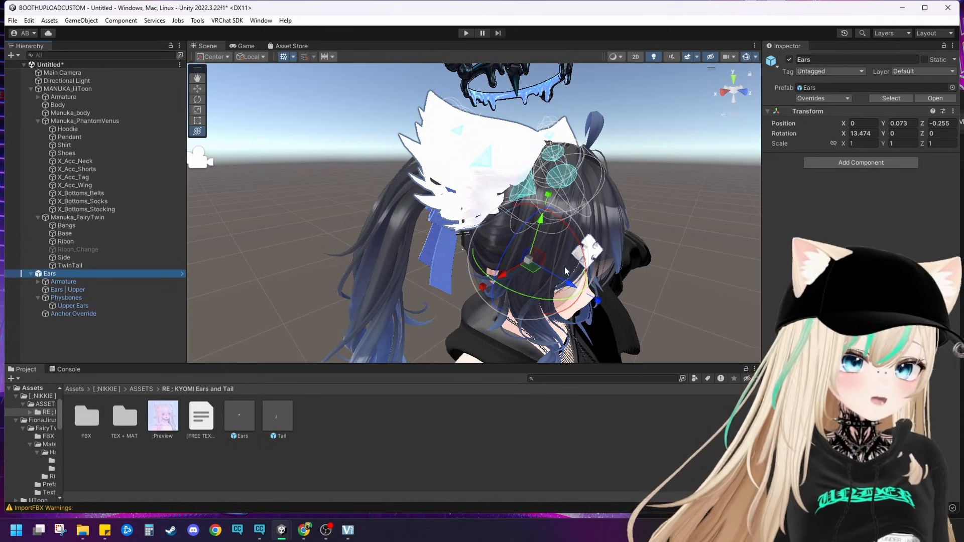
left_click_drag(447, 252, 448, 258)
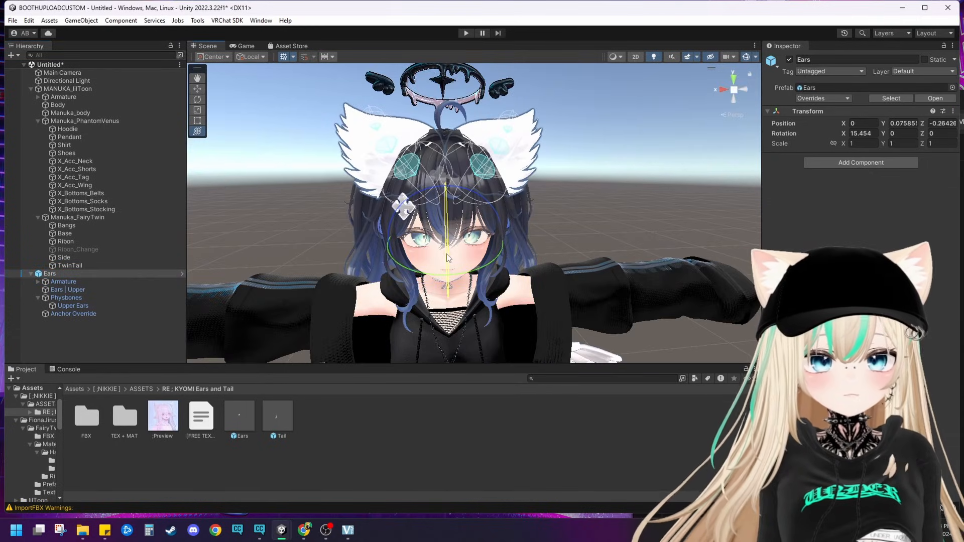
left_click_drag(445, 200, 444, 202)
left_click(633, 168)
left_click_drag(633, 168, 434, 152, "alt")
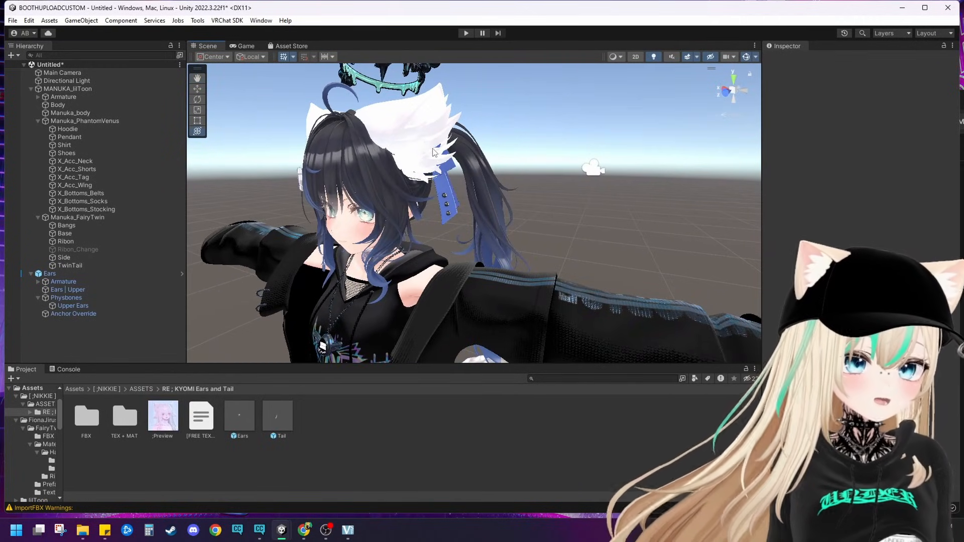
Step: Apply the Gradient material from the TEX + MAT folder to the upper ears
left_click(126, 419)
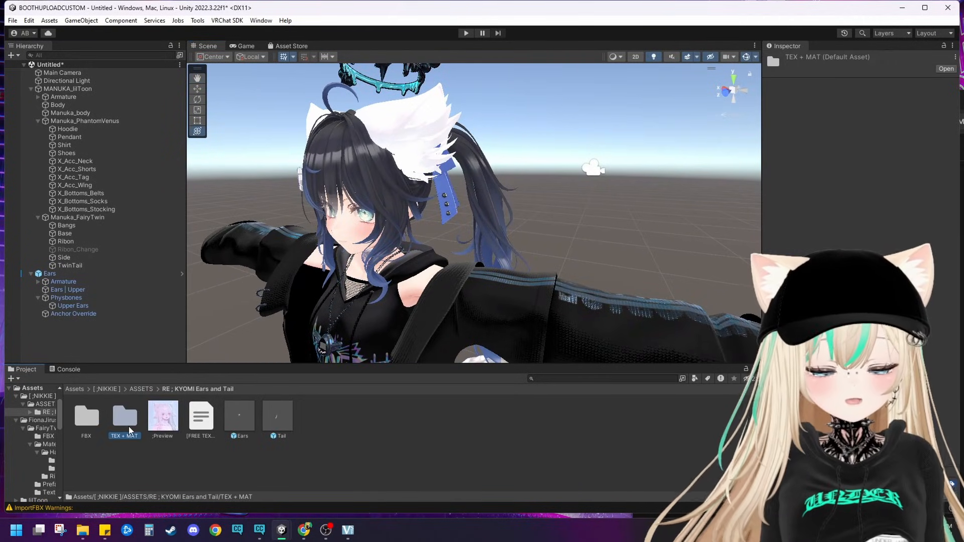
double_click(120, 417)
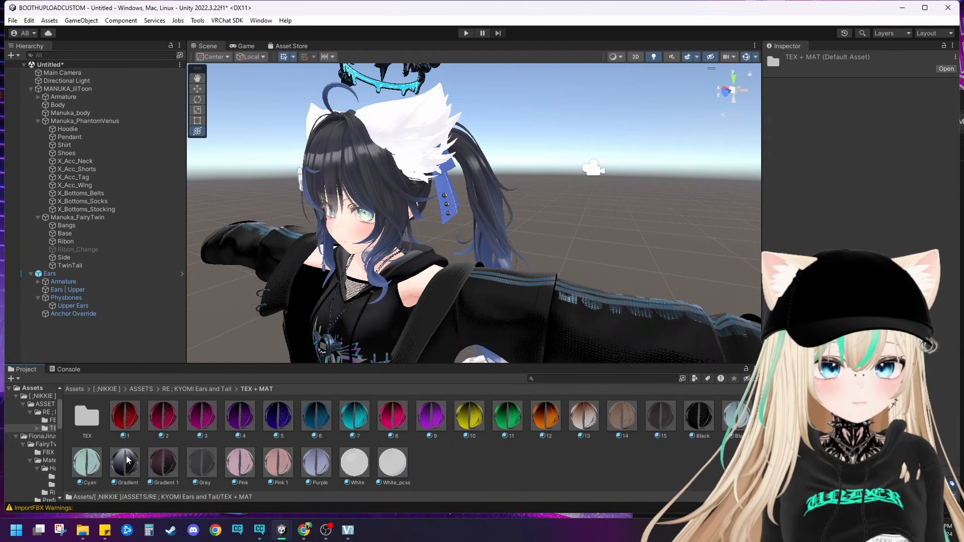
left_click_drag(126, 460, 399, 133)
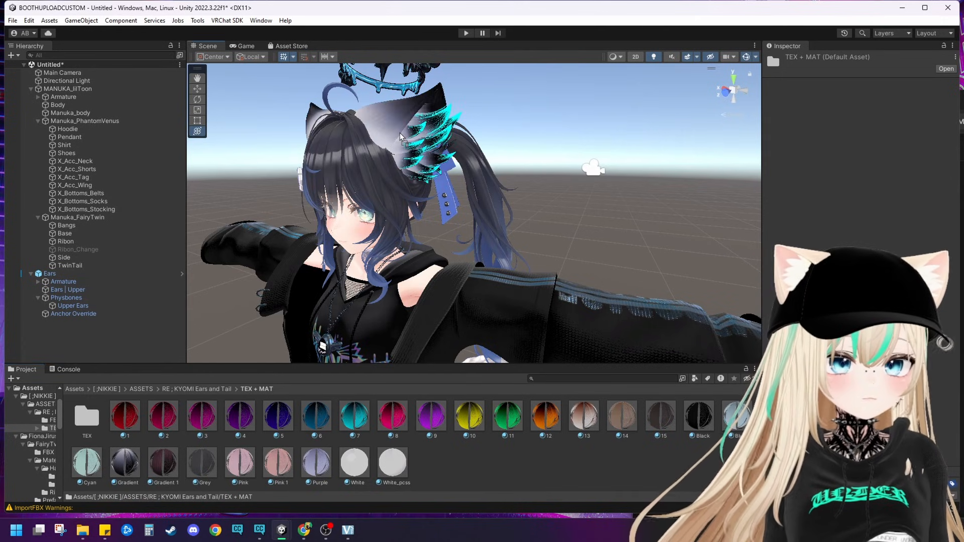
left_click(586, 169)
Step: Replace the upper ears' material with a solid dark one to match the black hair, and check it from several angles
left_click_drag(686, 381, 516, 133)
left_click(738, 183)
middle_click_drag(630, 181, 685, 185)
left_click_drag(686, 185, 737, 220, "alt")
left_click_drag(382, 214, 465, 177, "alt")
scroll(479, 208, "up", 2)
scroll(470, 166, "down", 5)
middle_click_drag(426, 196, 486, 165)
scroll(475, 195, "up", 3)
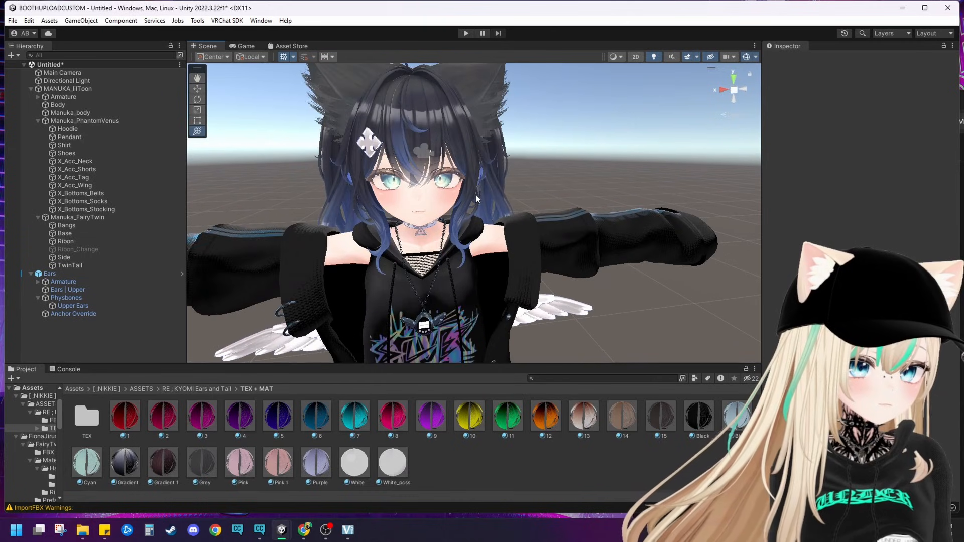
Step: Set the Ears | Upper blend shapes Upper - DOWN to about 12.7 and Upper - CLOSE to about 83.2
left_click_drag(476, 197, 572, 214, "alt")
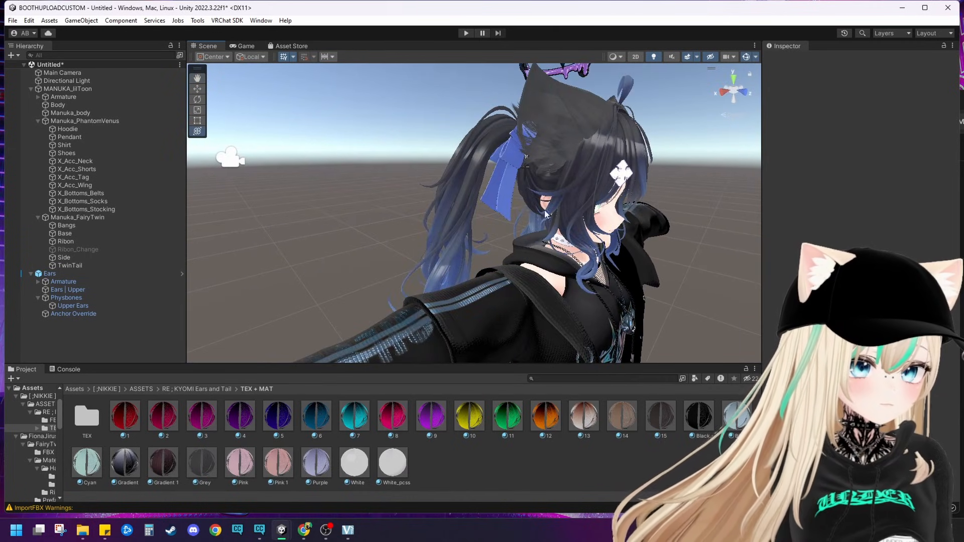
scroll(546, 213, "down", 2)
middle_click_drag(546, 213, 545, 230)
left_click(497, 184)
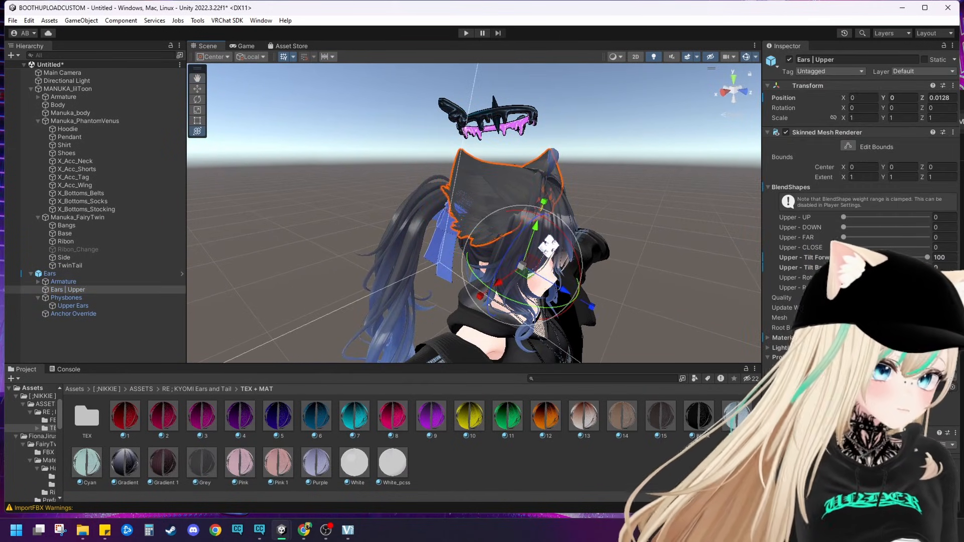
left_click_drag(845, 227, 783, 267)
left_click(913, 248)
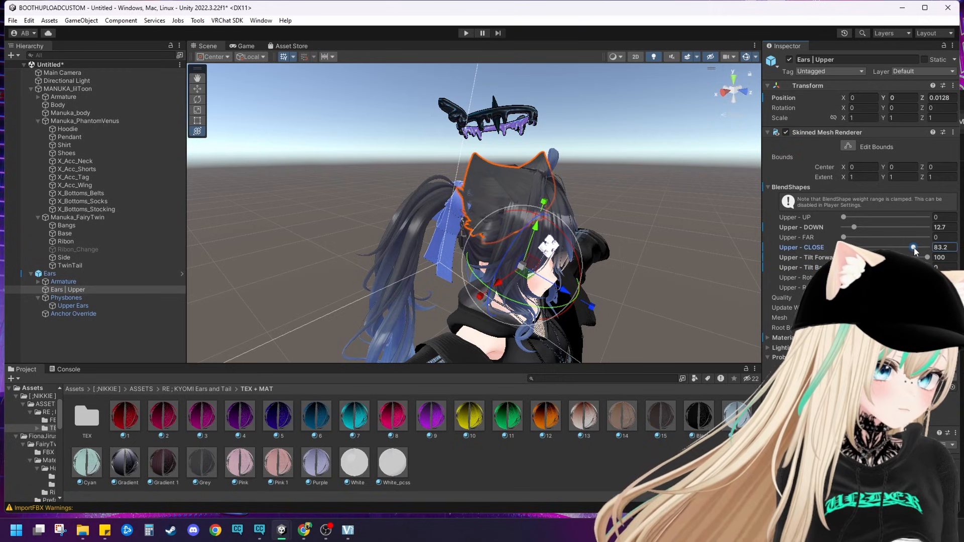
Step: Set the Upper - CLOSE blend shape of Ears | Upper to about 67.1 and check the ears from several angles
left_click_drag(896, 249, 900, 250)
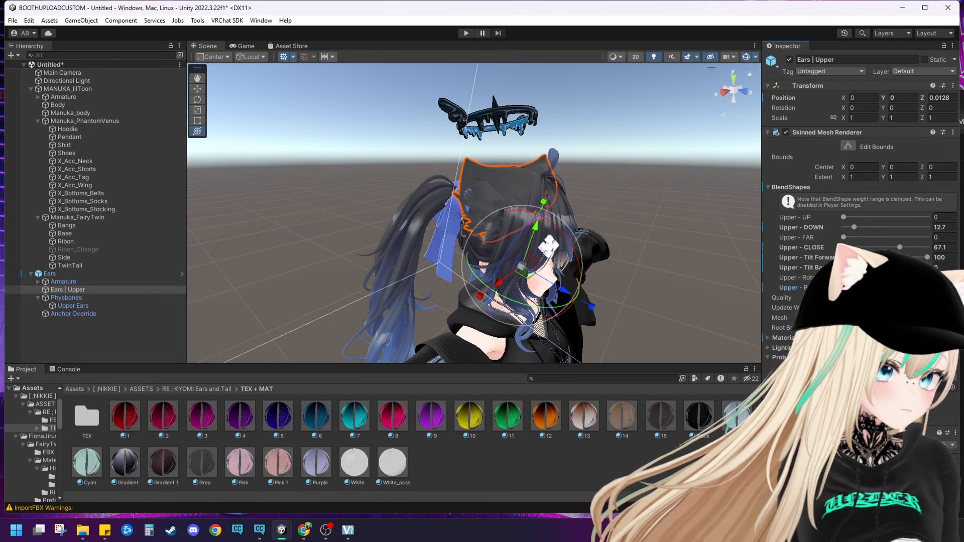
left_click(740, 242)
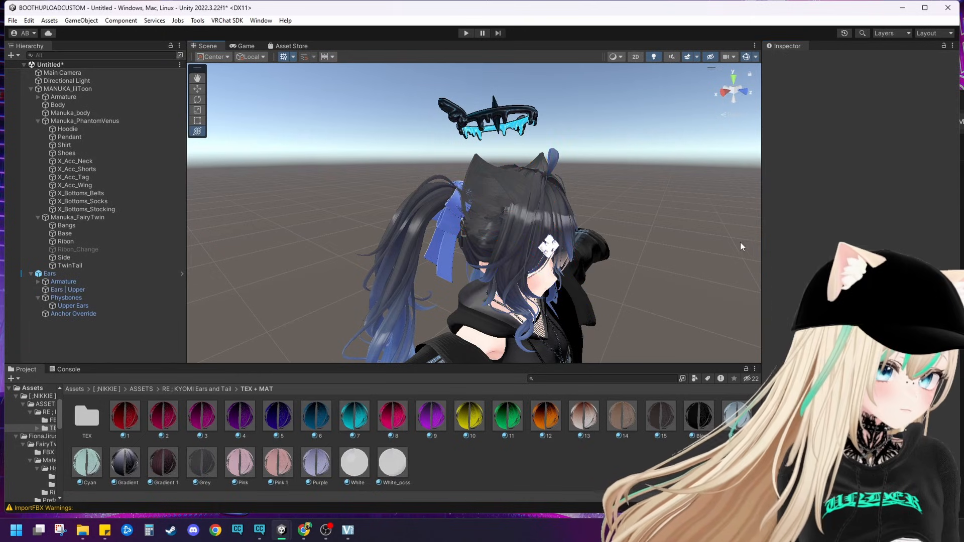
left_click_drag(740, 242, 399, 185, "alt")
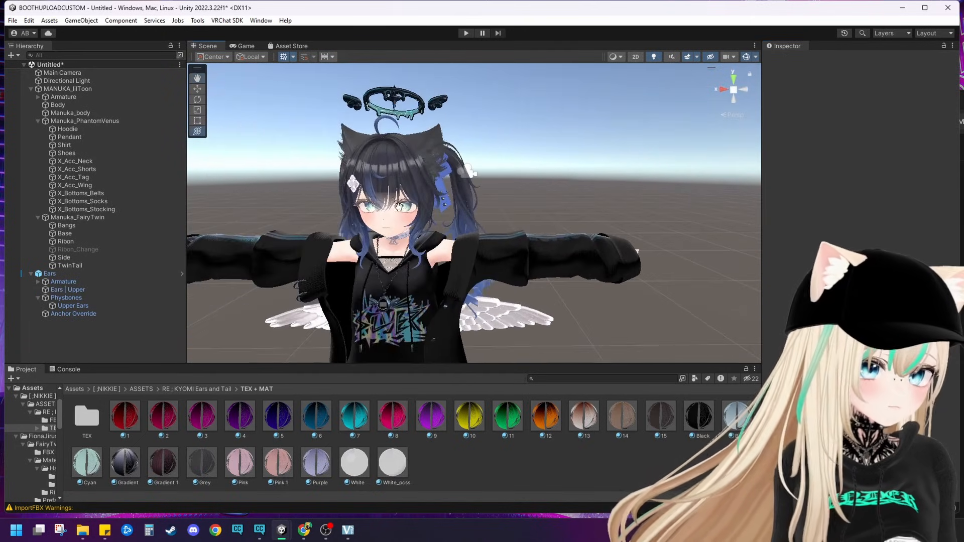
middle_click_drag(399, 184, 410, 215)
scroll(410, 215, "up", 2)
left_click(436, 178)
left_click_drag(436, 178, 370, 289, "alt")
left_click(642, 192)
left_click_drag(642, 193, 437, 200, "alt")
middle_click_drag(436, 201, 411, 138)
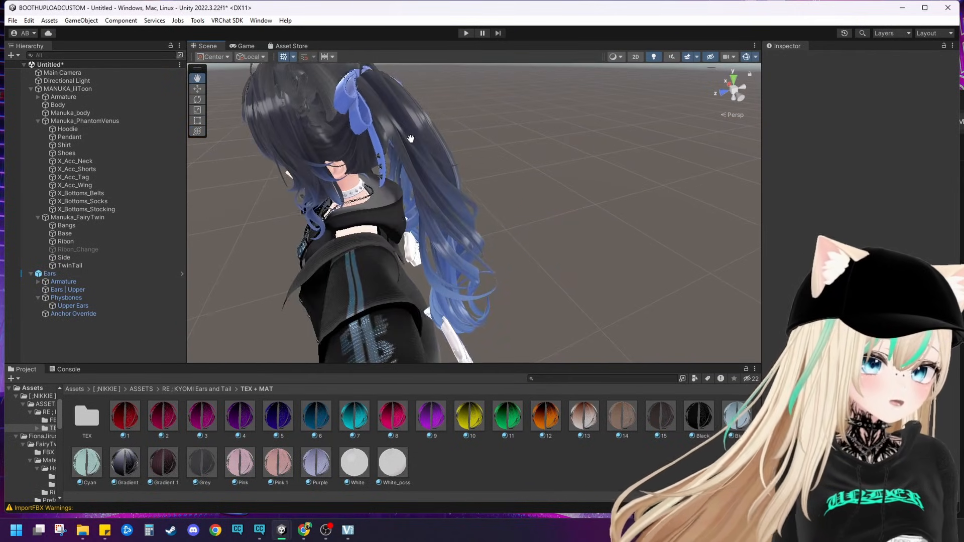
Step: Try out the HairKnot_細く and other blend shapes on the TwinTail hair mesh
left_click_drag(411, 138, 511, 207, "alt")
left_click(492, 212)
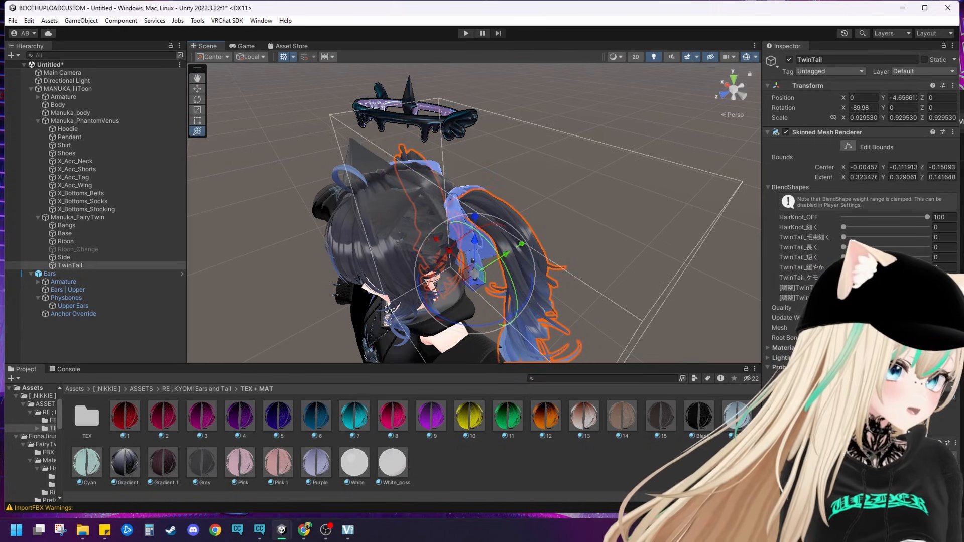
left_click(843, 246)
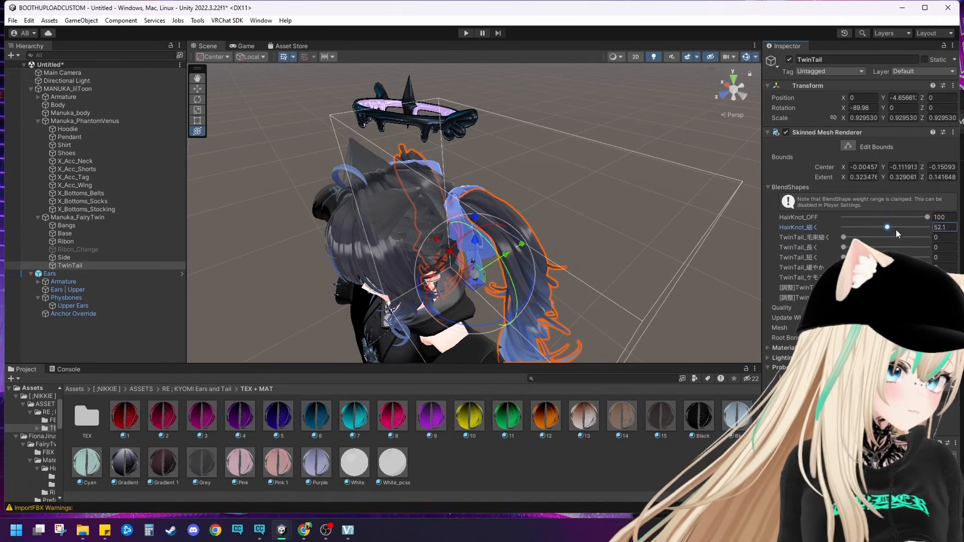
left_click(844, 287)
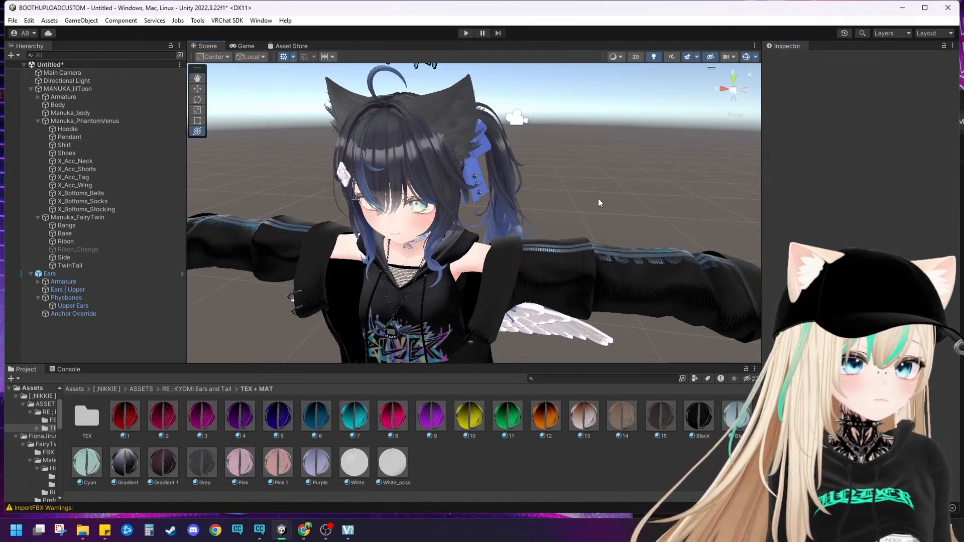
left_click_drag(598, 198, 540, 174, "alt")
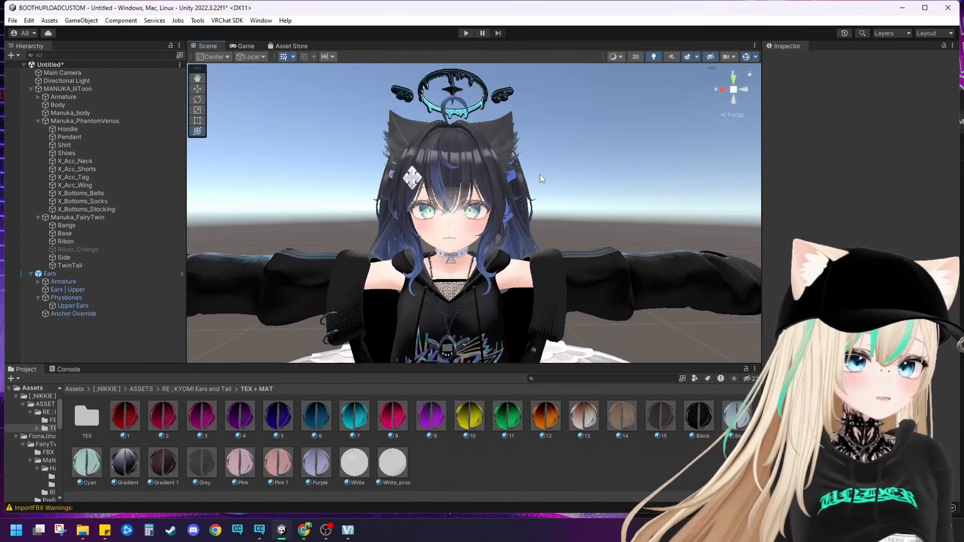
Step: Unpack the Ears prefab completely and make the Ears object a child of MANUKA_lilToon
scroll(532, 220, "down", 5)
middle_click_drag(527, 261, 517, 235)
left_click_drag(517, 235, 539, 294, "alt")
middle_click_drag(540, 295, 556, 251)
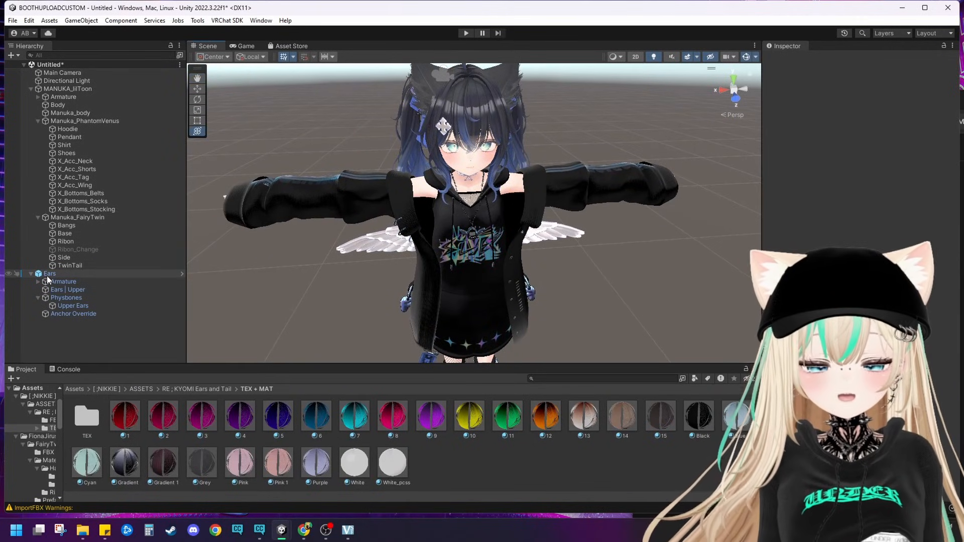
right_click(46, 276)
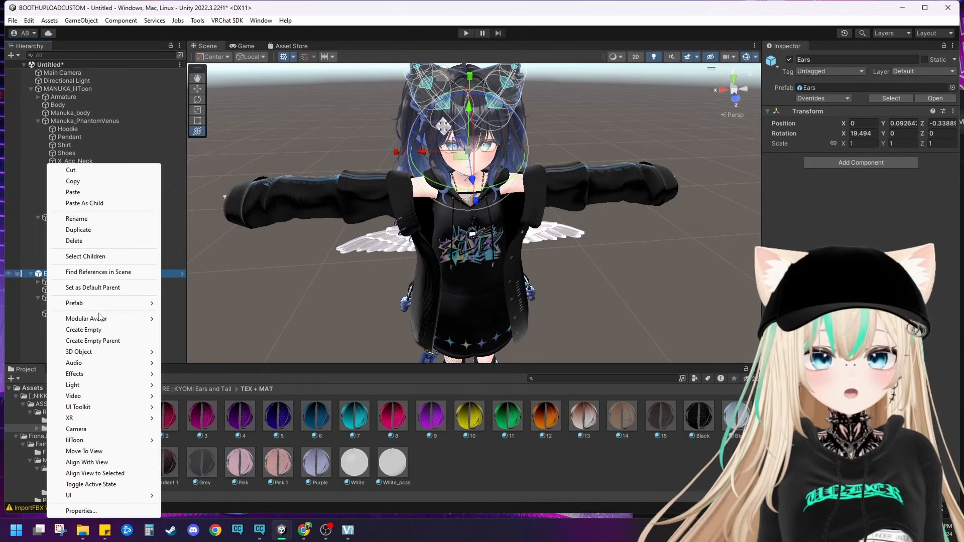
mouse_move(150, 304)
left_click(204, 393)
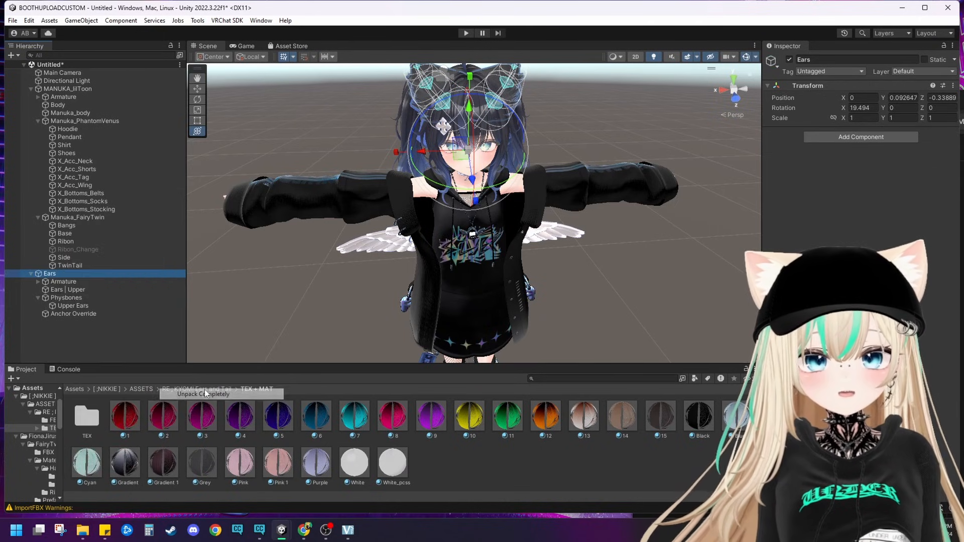
left_click_drag(58, 282, 86, 209)
left_click_drag(83, 86, 82, 88)
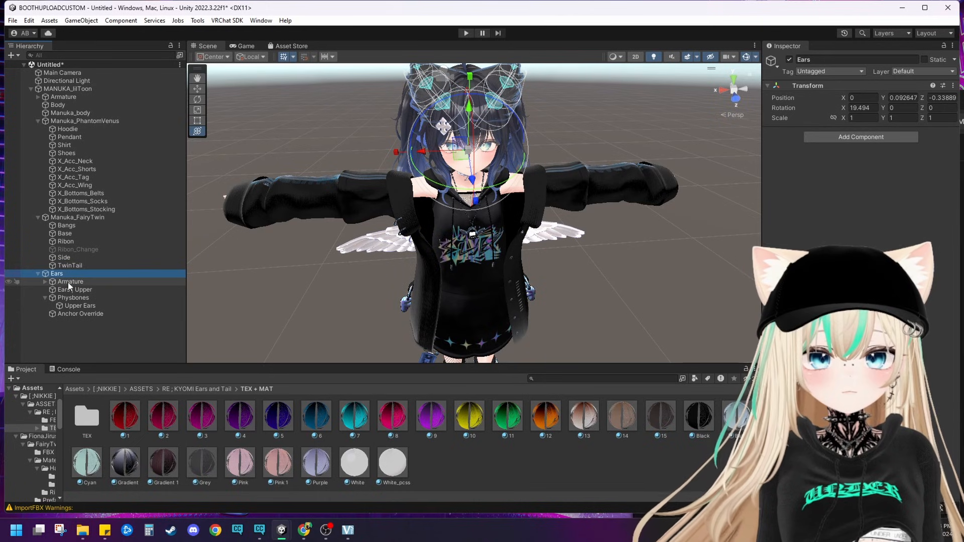
Step: Move the ears' Armature under the avatar's Armature and its Head bone under the avatar's Head bone
left_click_drag(68, 282, 68, 98)
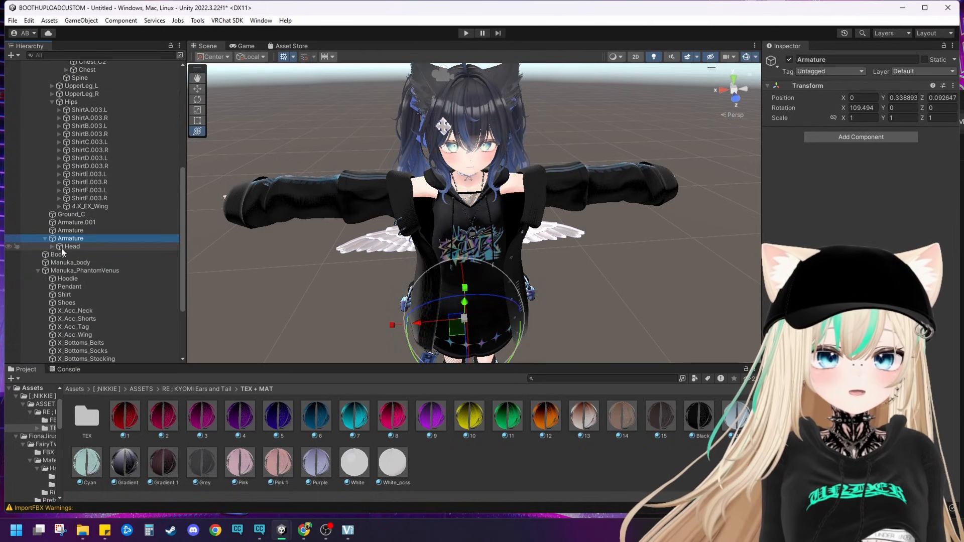
scroll(76, 236, "down", 1)
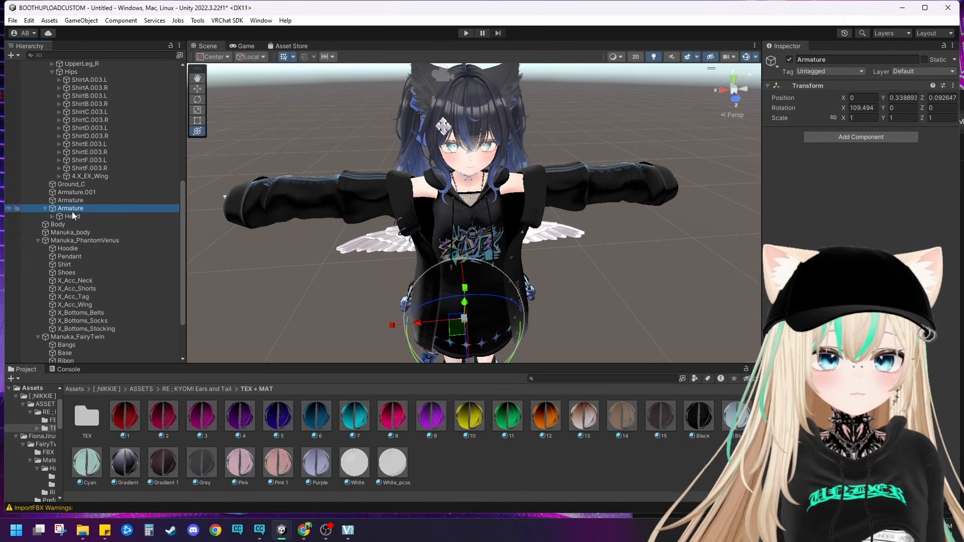
left_click_drag(73, 216, 96, 168)
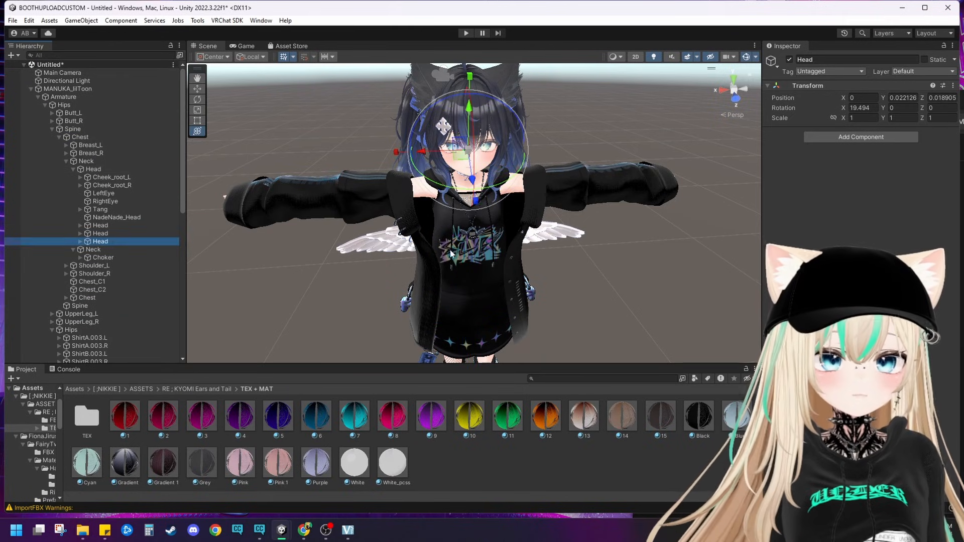
Step: Shift the whole MANUKA_lilToon avatar along X to test the part attachments, and reset its position
left_click(311, 275)
scroll(311, 275, "down", 4)
middle_click_drag(328, 326, 272, 240)
scroll(273, 241, "down", 3)
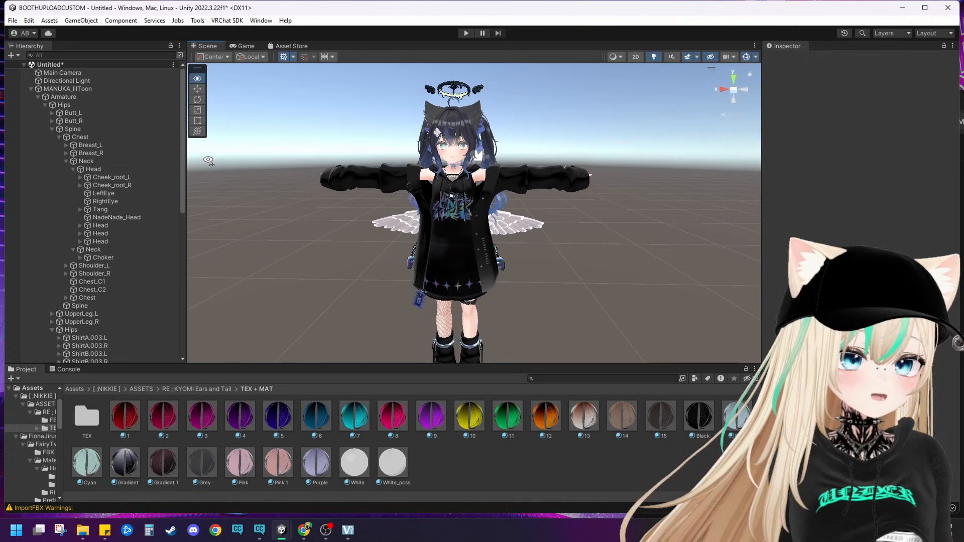
left_click(75, 89)
scroll(483, 341, "down", 4)
scroll(478, 311, "up", 1)
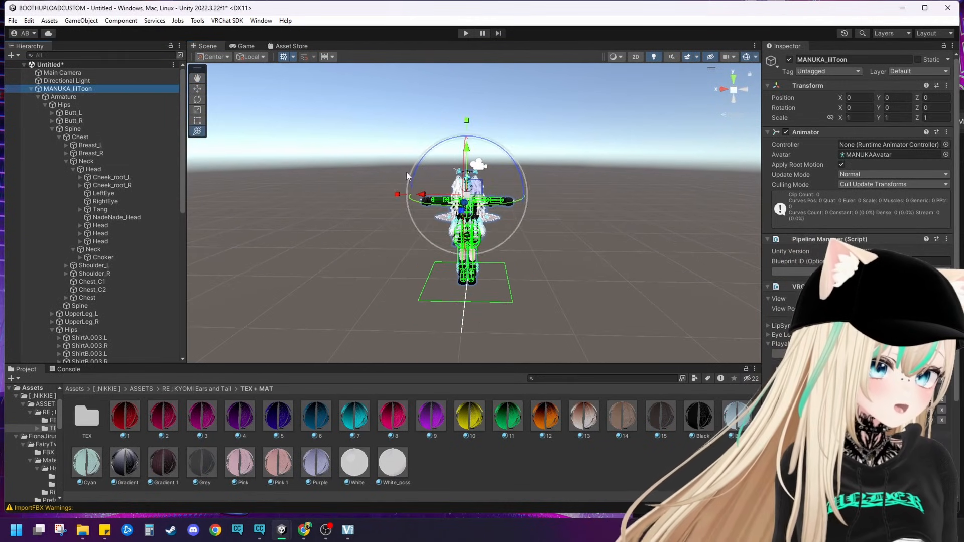
left_click_drag(423, 193, 504, 194)
left_click(946, 86)
left_click(875, 94)
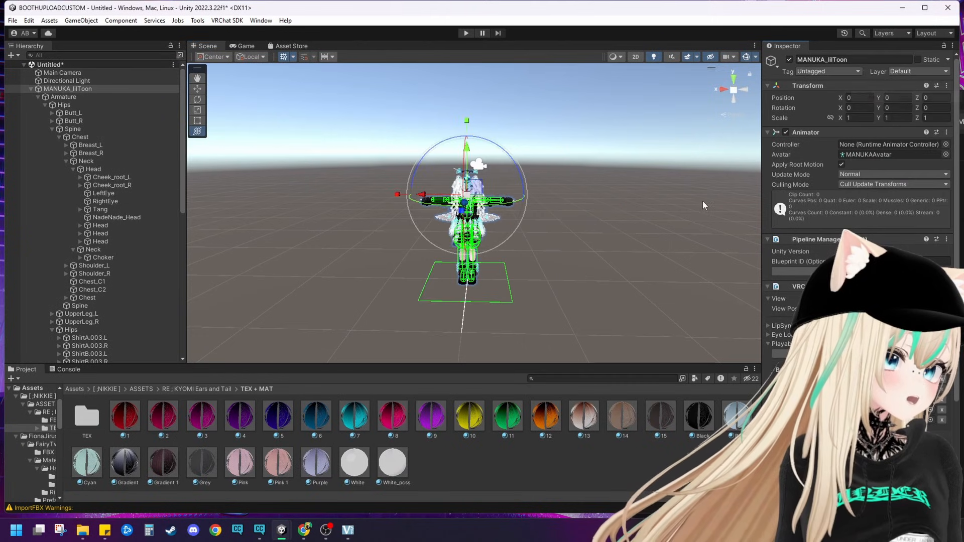
left_click(703, 201)
Step: Examine the avatar's face up close and the facial blend shapes available on the Body mesh
scroll(600, 219, "up", 6)
scroll(560, 201, "up", 8)
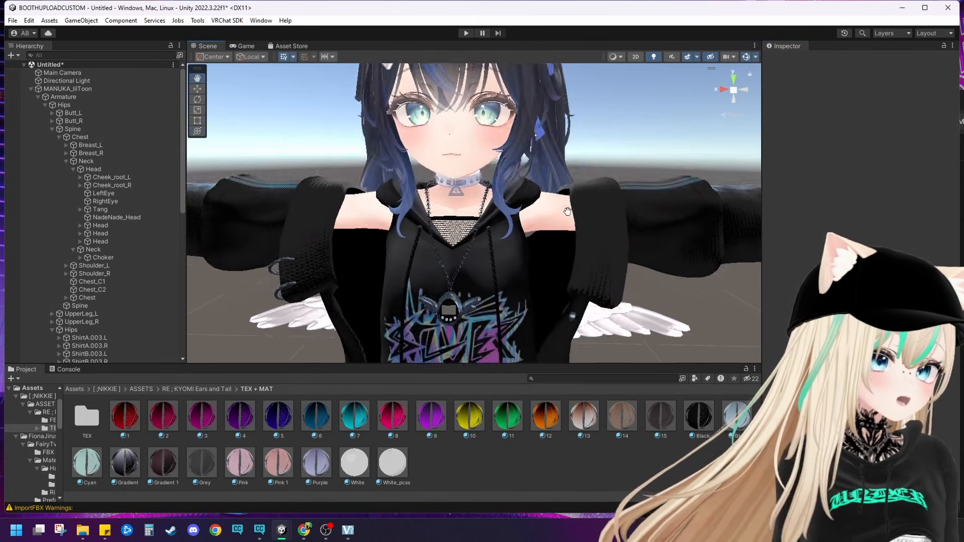
scroll(615, 211, "up", 4)
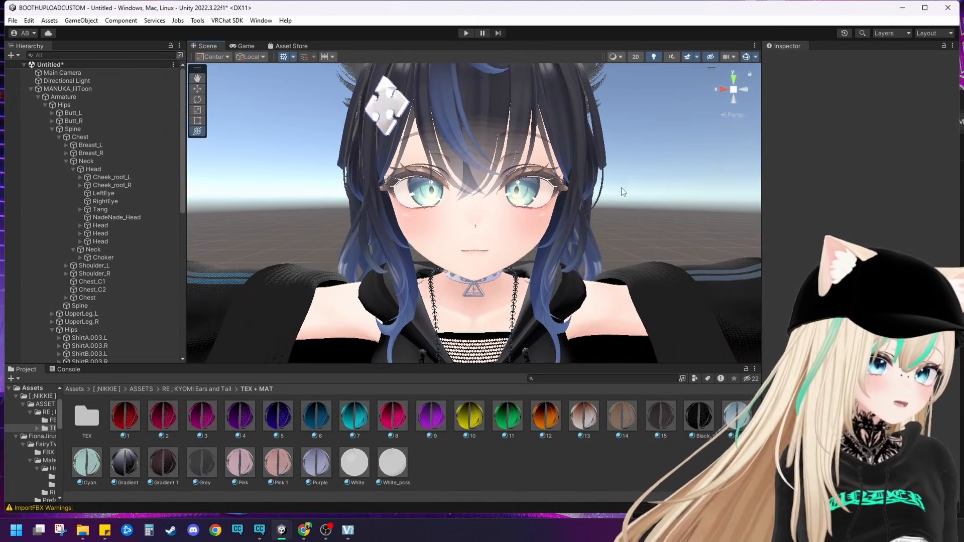
left_click(510, 229)
left_click_drag(557, 234, 367, 210, "alt")
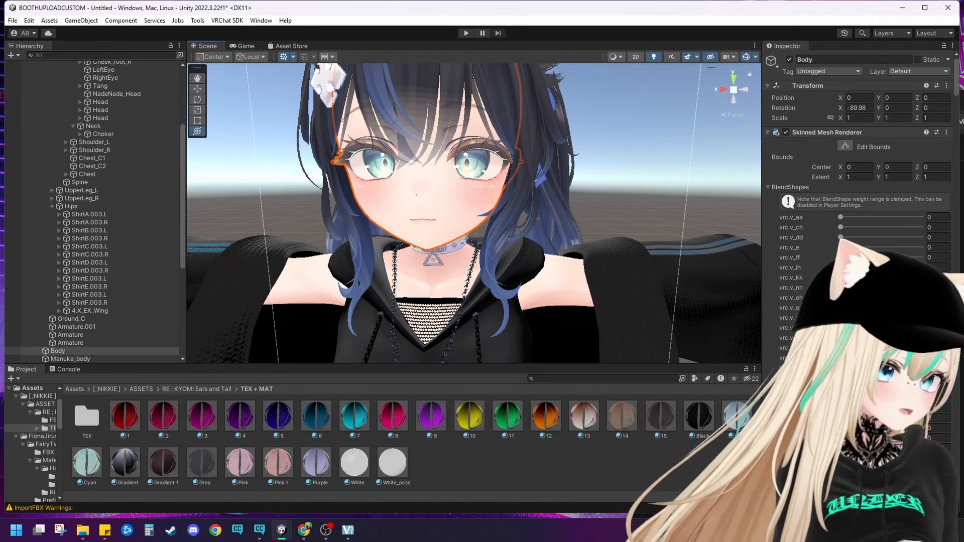
scroll(853, 201, "down", 15)
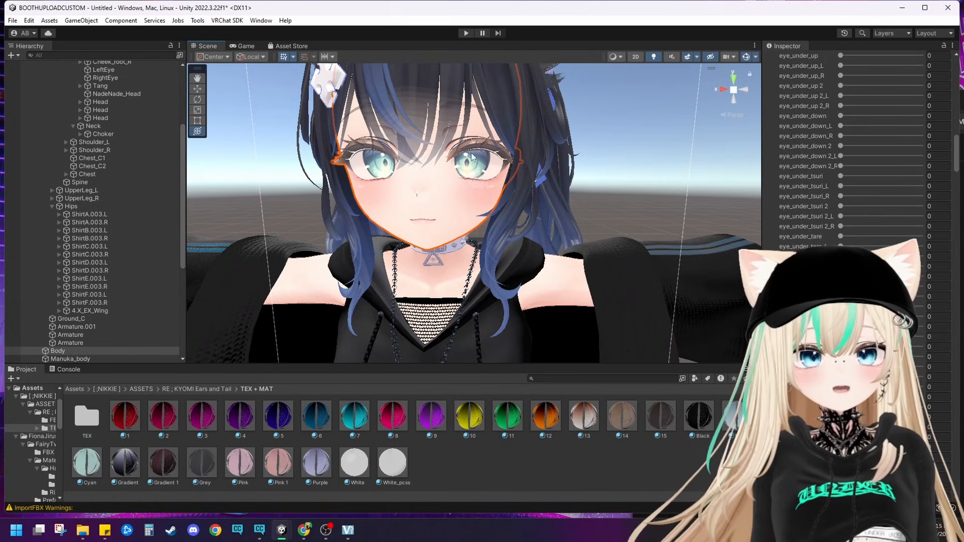
left_click(447, 201)
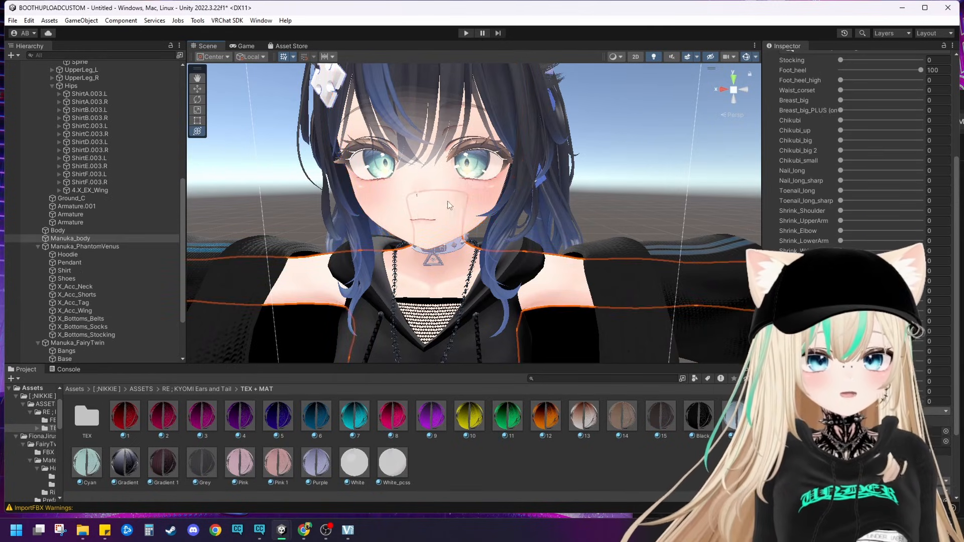
left_click(472, 192)
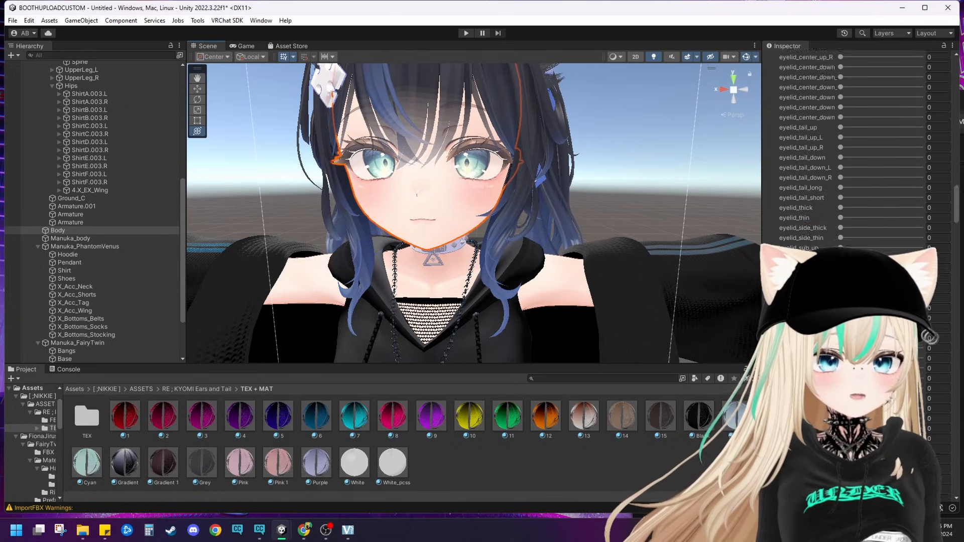
scroll(853, 151, "down", 15)
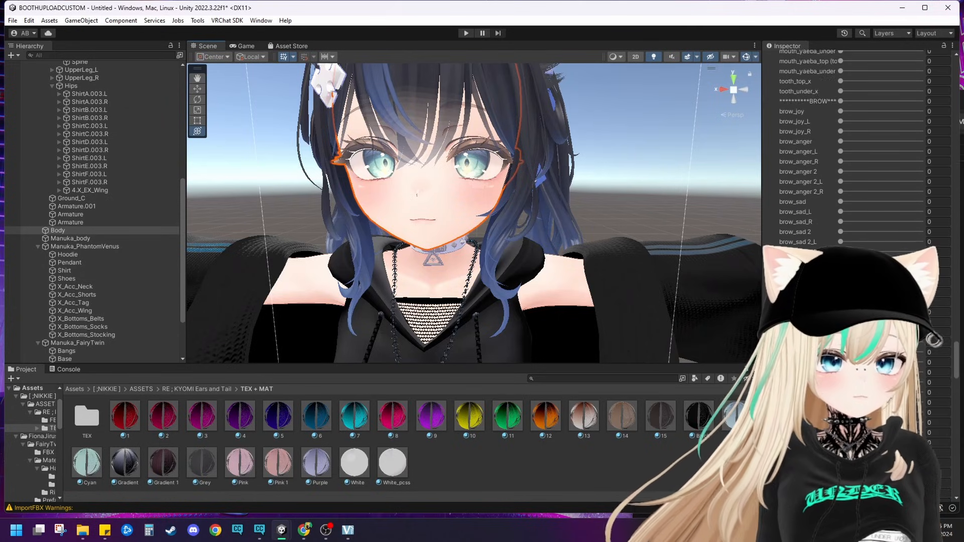
scroll(854, 150, "down", 15)
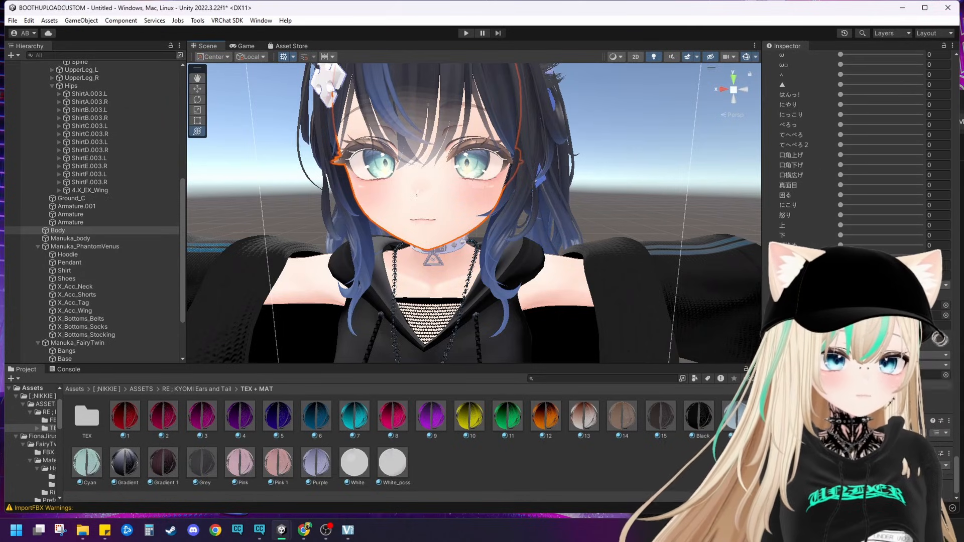
Step: Open the main texture image of the Body's Manuka_face material in the image viewer
scroll(853, 321, "down", 10)
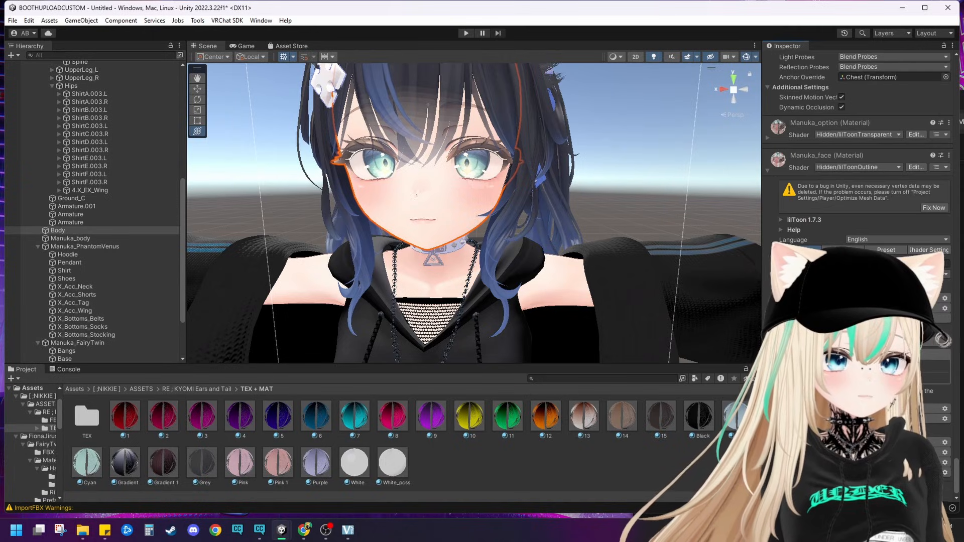
double_click(787, 367)
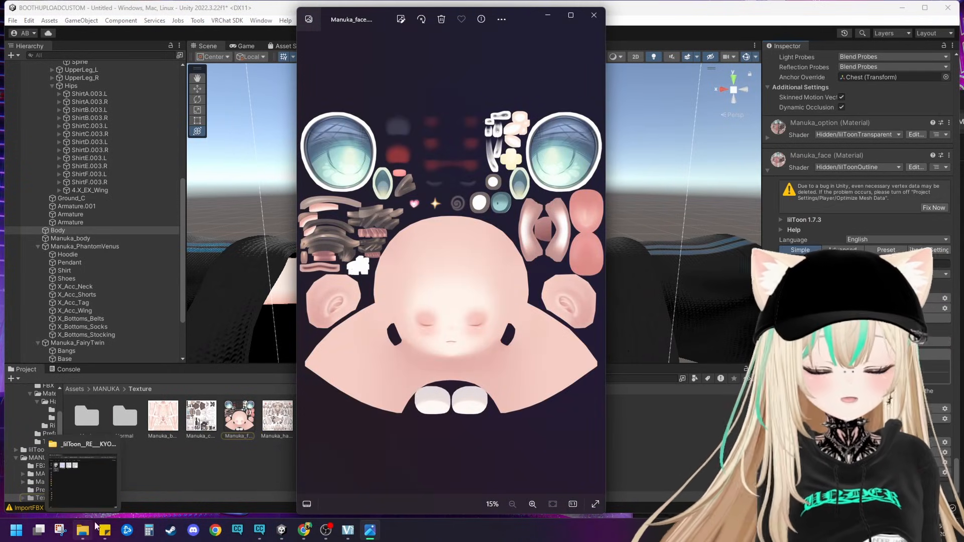
left_click(501, 19)
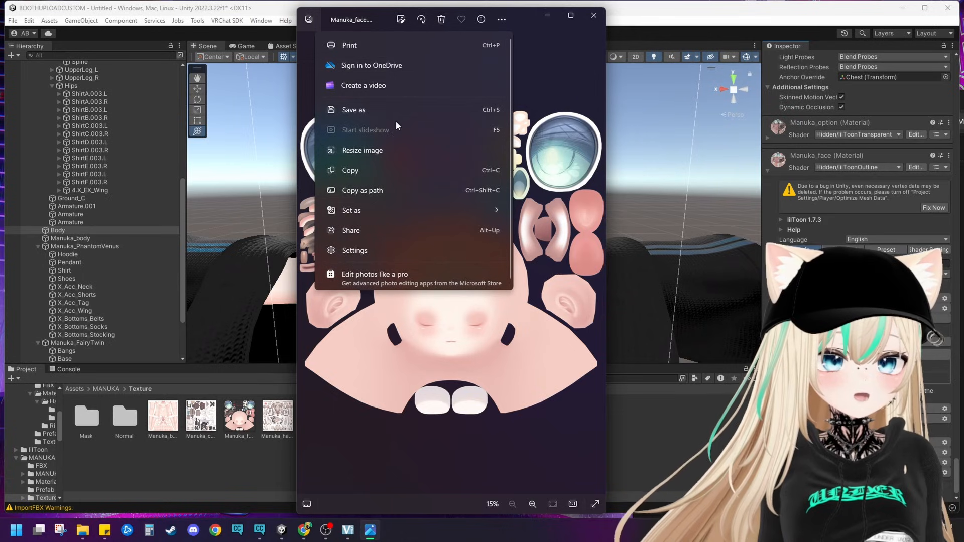
Step: Switch to File Explorer and open the Manuka_Nebula folder inside MANUKA YOUTUBE
left_click(84, 530)
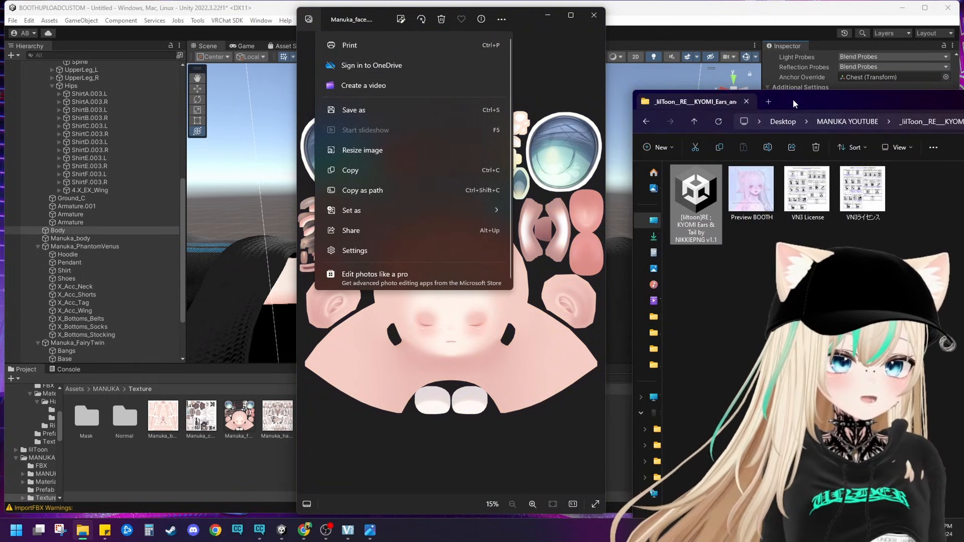
left_click_drag(793, 99, 702, 76)
left_click(605, 99)
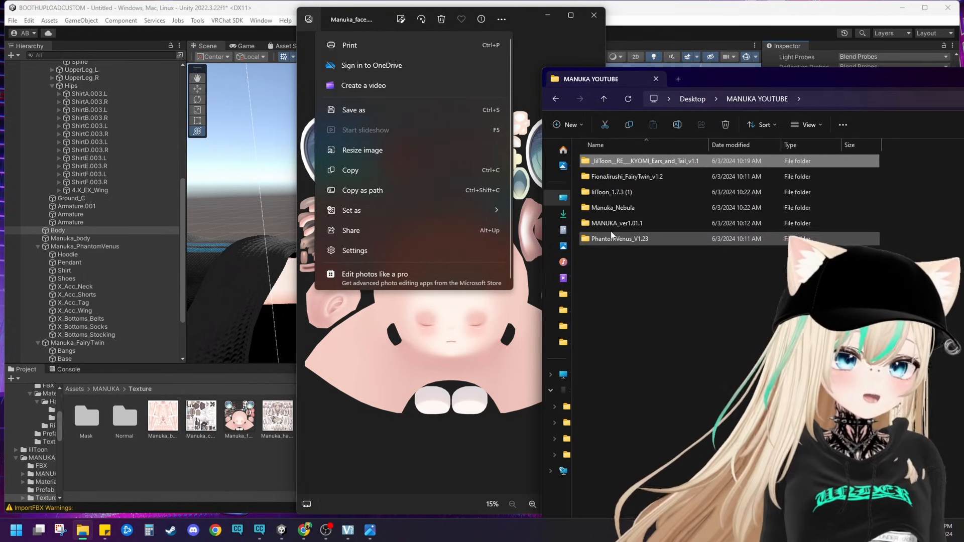
double_click(605, 208)
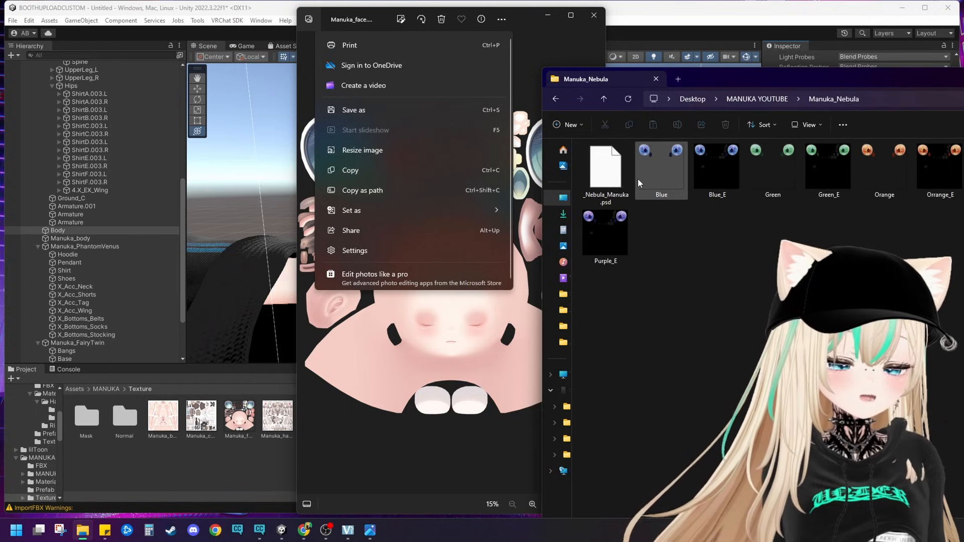
Step: Move the Manuka_face image aside and open the Blue eye texture from Manuka_Nebula to compare the two
left_click(519, 34)
left_click(701, 256)
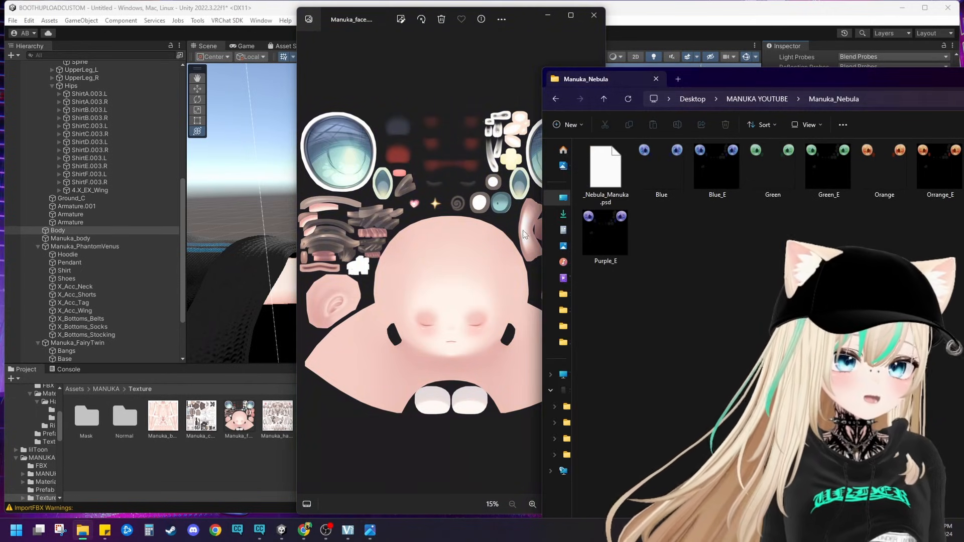
left_click_drag(522, 16, 465, 15)
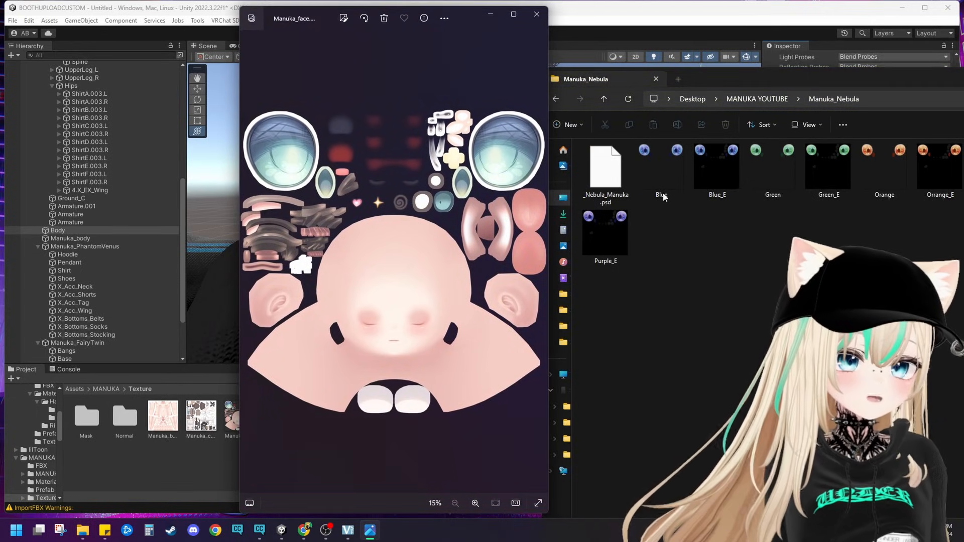
double_click(679, 173)
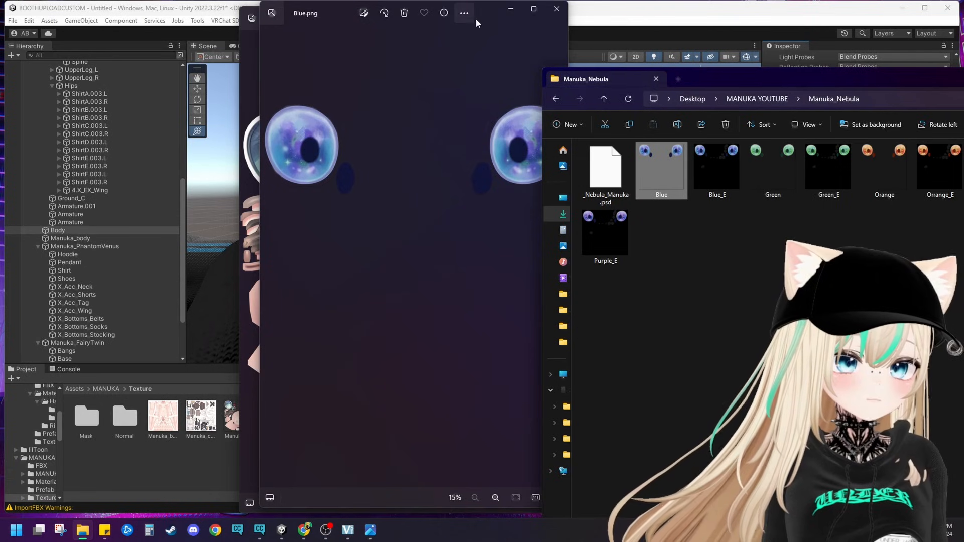
Step: Place the Blue eye texture beside the Manuka_face image for comparison and close both images
left_click_drag(476, 18, 779, 16)
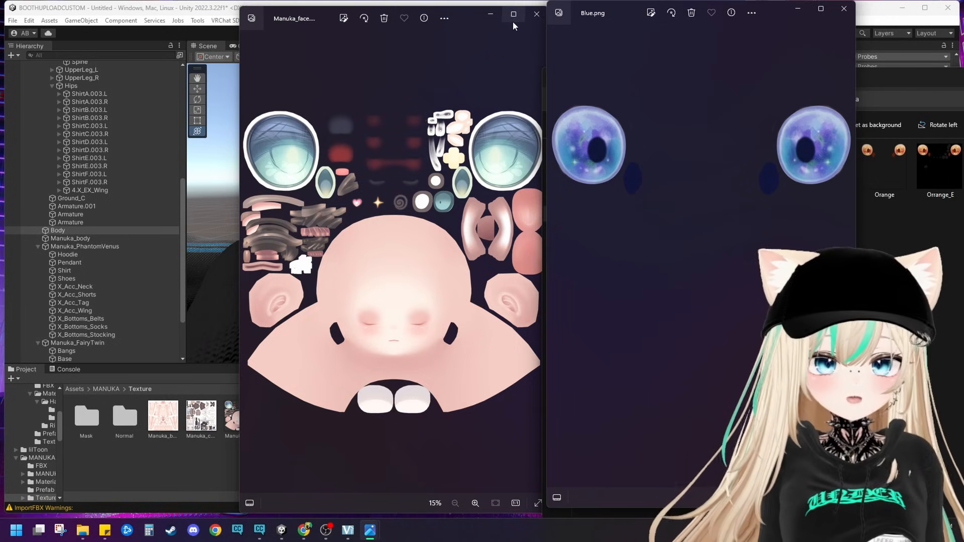
left_click(534, 14)
left_click(534, 14)
left_click(843, 8)
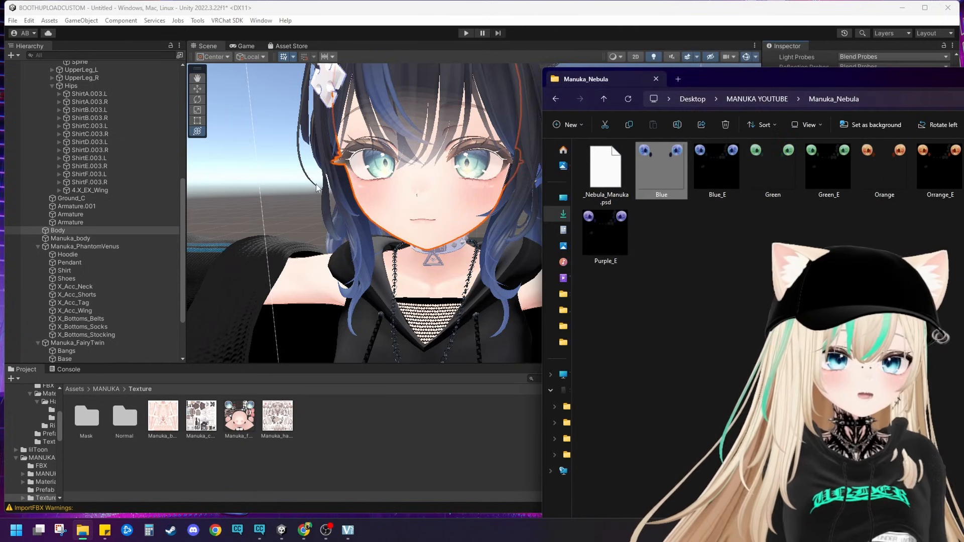
Step: Select the avatar's Body mesh in Unity and look through its eye blend shapes
left_click(353, 185)
middle_click_drag(353, 185, 368, 223)
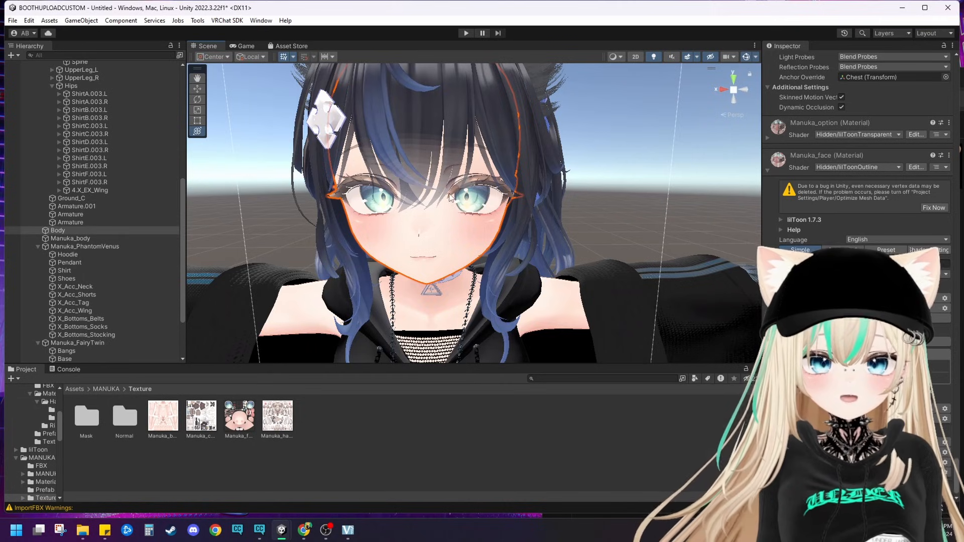
left_click(445, 235)
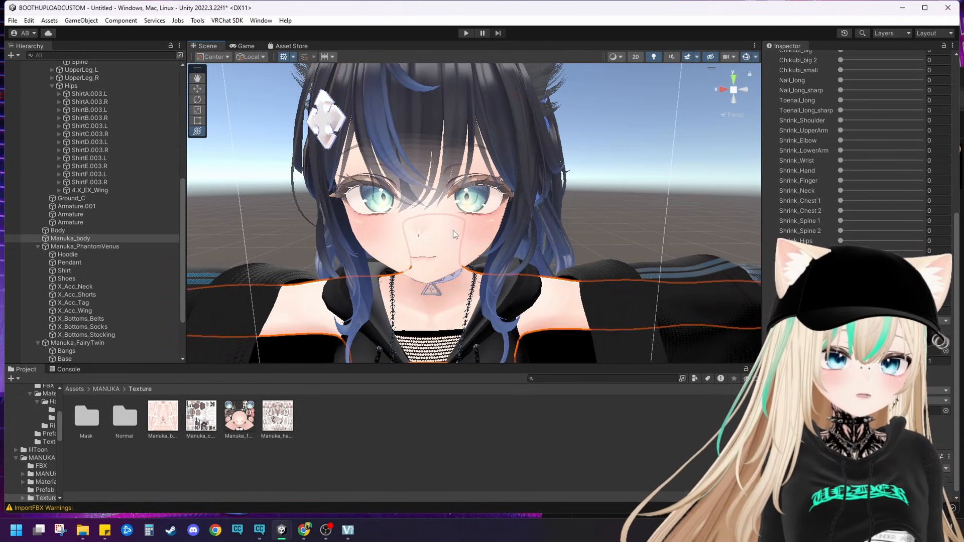
left_click(453, 230)
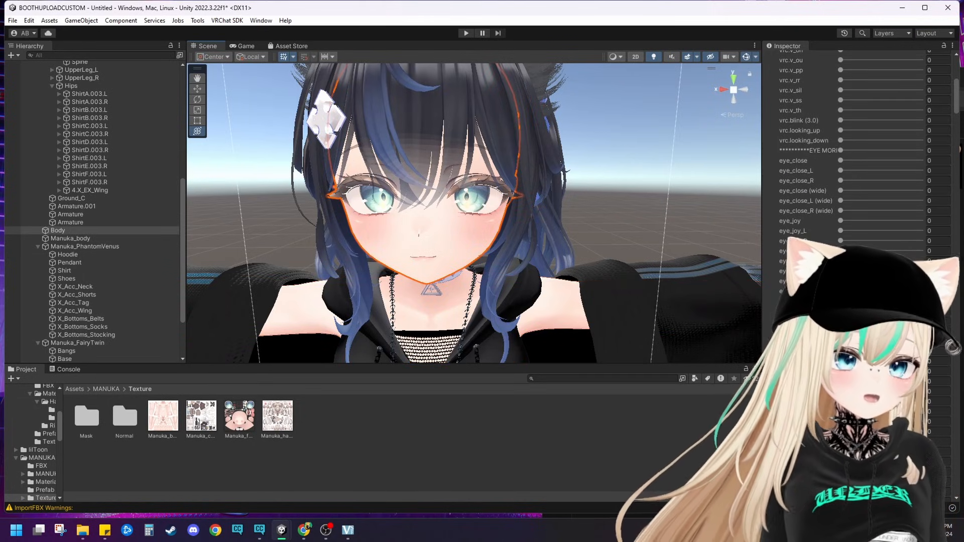
scroll(853, 179, "down", 5)
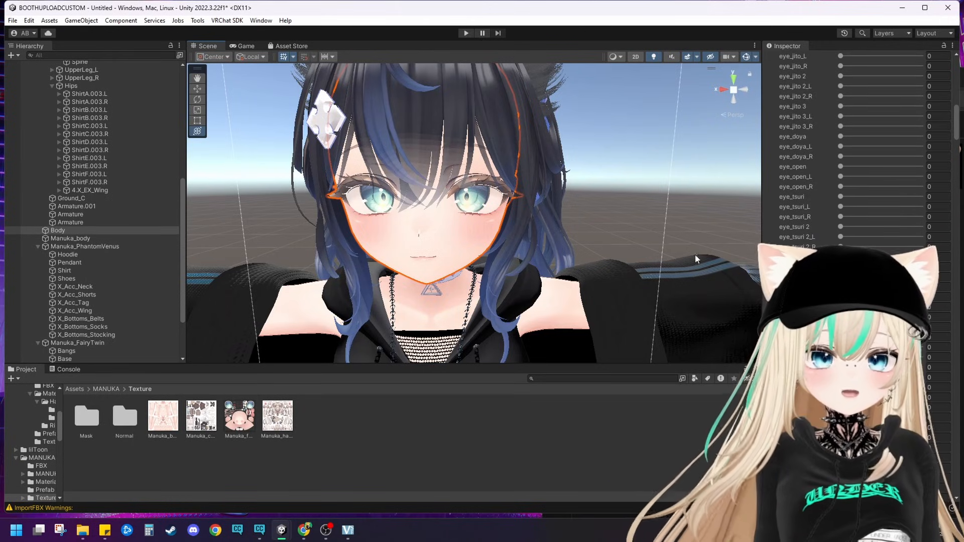
scroll(854, 201, "down", 5)
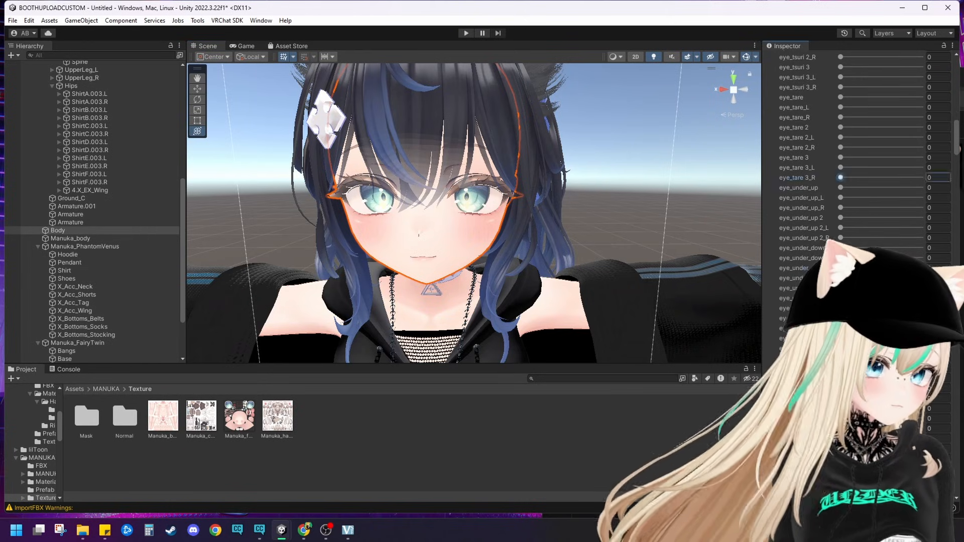
scroll(840, 221, "up", 2)
scroll(840, 221, "up", 3)
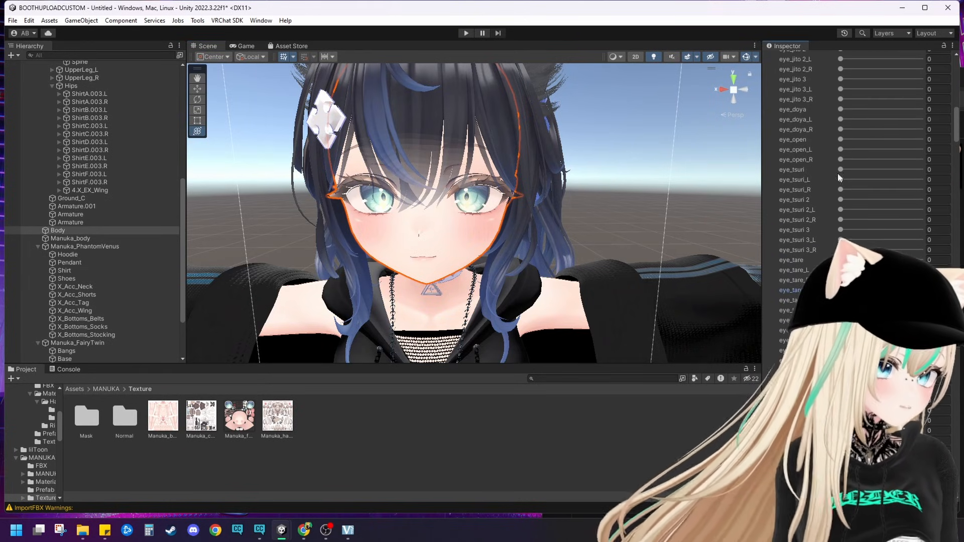
Step: Set the Body mesh's eye_pleasure blend shape to 8.1 and return eye_O_O to 0
middle_click_drag(719, 359, 758, 317)
scroll(841, 221, "down", 10)
scroll(840, 222, "down", 4)
left_click_drag(840, 359, 920, 359)
scroll(840, 221, "down", 8)
left_click_drag(920, 129, 839, 128)
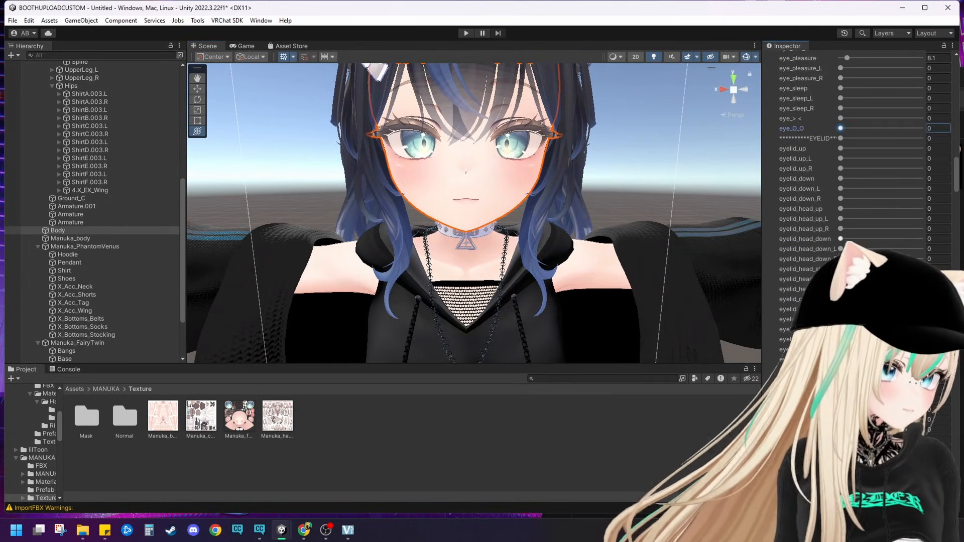
Step: Try the eyelid blend shapes and set eyelash_under_sub_big and eyelash_main_under 2_x to 100
left_click_drag(840, 239, 883, 238)
scroll(883, 239, "down", 9)
left_click_drag(840, 144, 892, 145)
scroll(893, 144, "down", 5)
left_click_drag(840, 264, 923, 264)
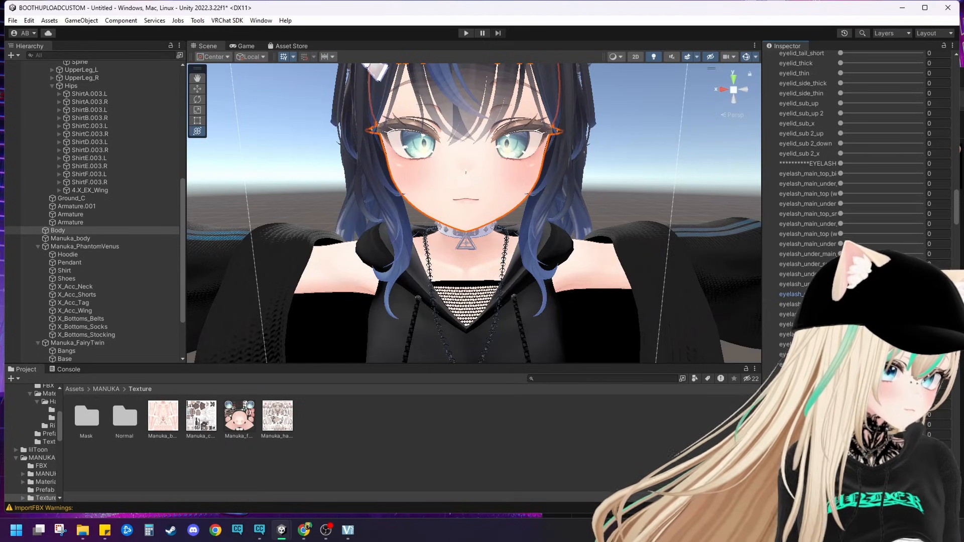
scroll(923, 264, "down", 5)
left_click_drag(840, 229, 923, 229)
scroll(473, 213, "up", 5)
Step: Set eyelash_main_top 1_x to 100 and raise the top and under (white) 1_x and 2_x eyelash blend shapes to maximum
middle_click_drag(474, 201, 474, 312)
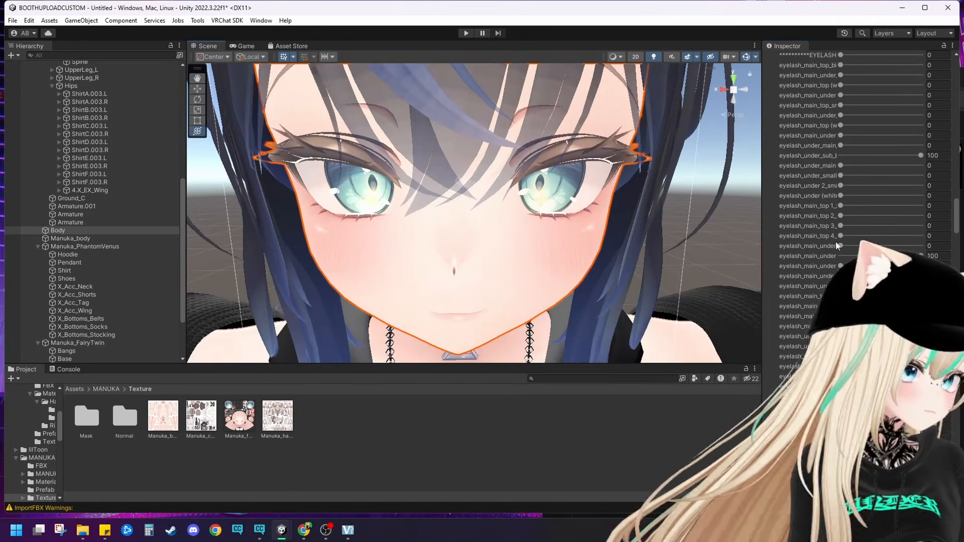
left_click_drag(762, 220, 709, 221)
left_click_drag(811, 206, 923, 205)
left_click_drag(811, 175, 784, 166)
left_click_drag(811, 196, 805, 196)
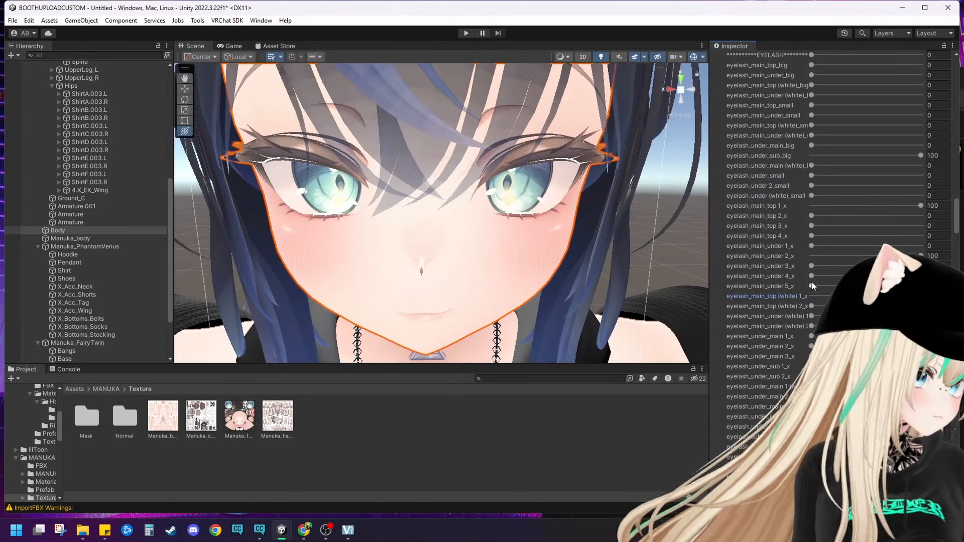
left_click_drag(811, 297, 922, 296)
left_click_drag(811, 306, 923, 306)
left_click_drag(811, 316, 922, 317)
left_click_drag(811, 326, 923, 326)
left_click_drag(811, 387, 800, 387)
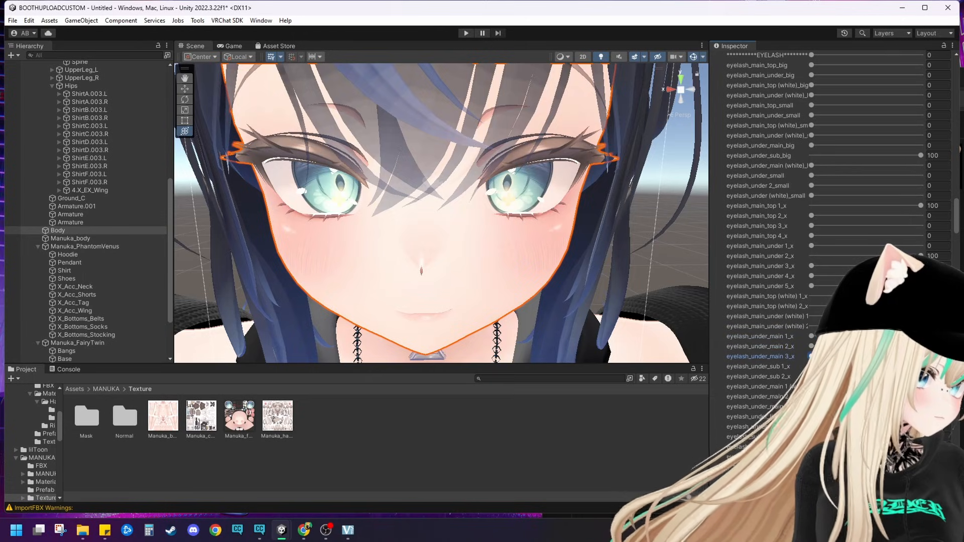
Step: Set the eyelash_main_top 2_x blend shape to 94.5, keeping eyelash_main_top 4_x at 0
left_click_drag(811, 216, 914, 216)
scroll(615, 219, "down", 5)
middle_click_drag(615, 219, 650, 172)
left_click_drag(811, 236, 805, 235)
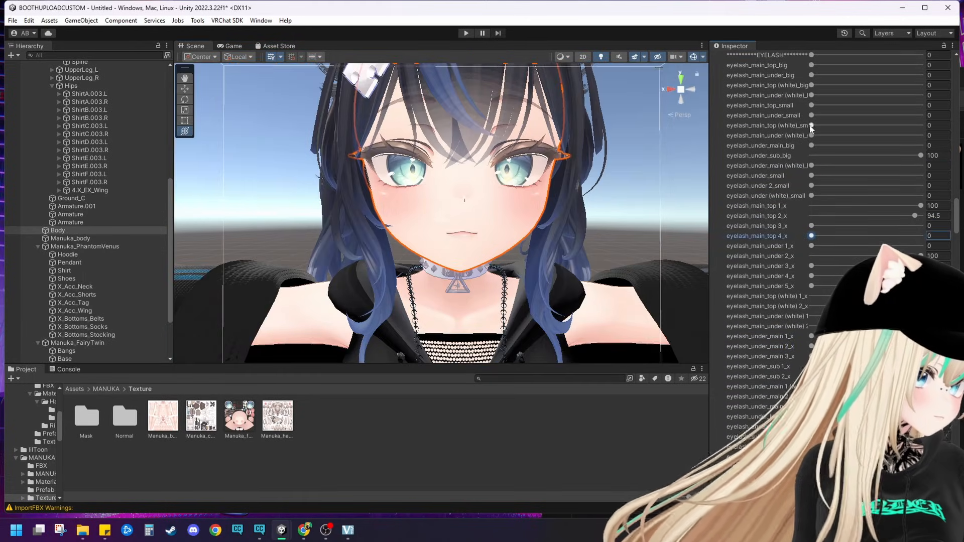
Step: Adjust the Body mesh's eye highlights by setting the eye_highlight_option 2 blend shape to 10
left_click_drag(811, 126, 821, 126)
scroll(634, 167, "down", 5)
left_click(634, 167)
scroll(634, 167, "up", 2)
left_click(467, 196)
scroll(799, 301, "down", 10)
scroll(800, 301, "up", 10)
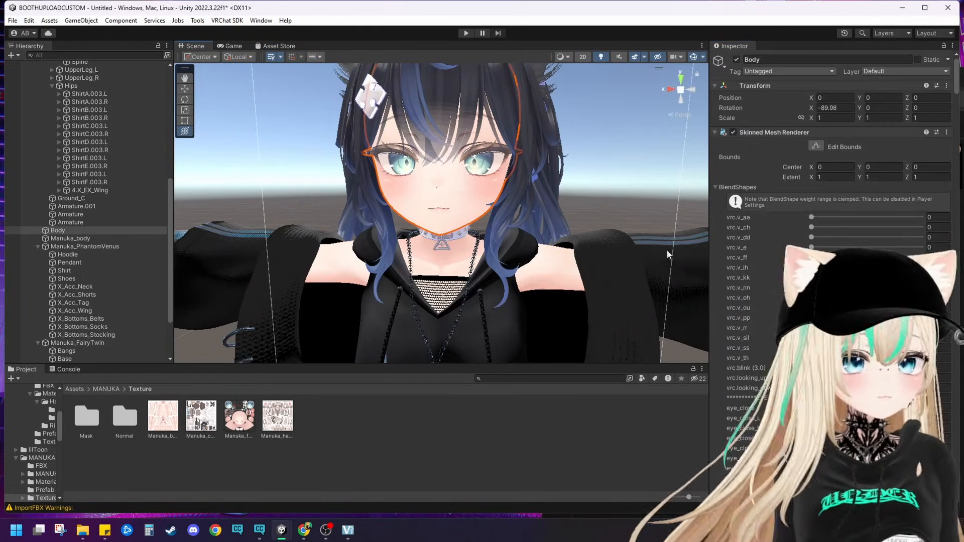
scroll(841, 219, "down", 15)
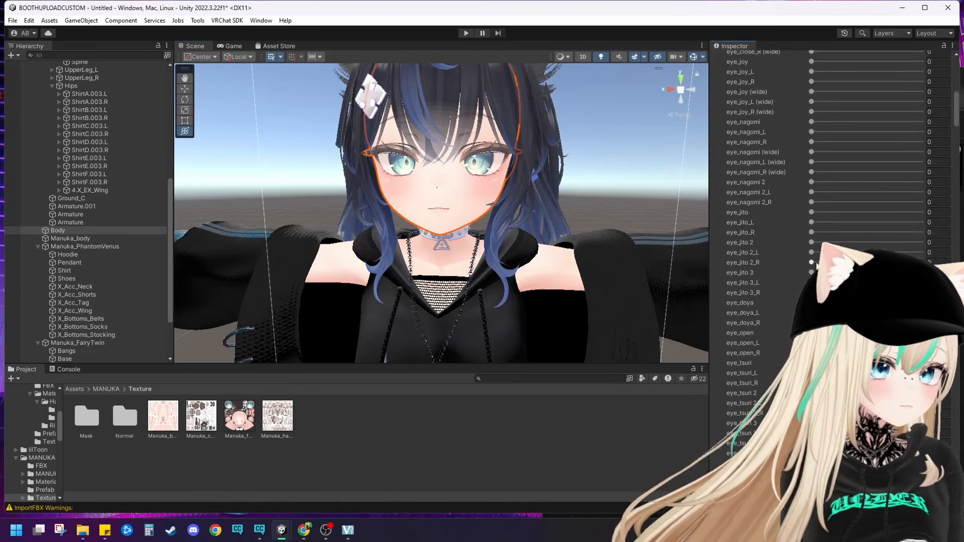
scroll(687, 269, "up", 5)
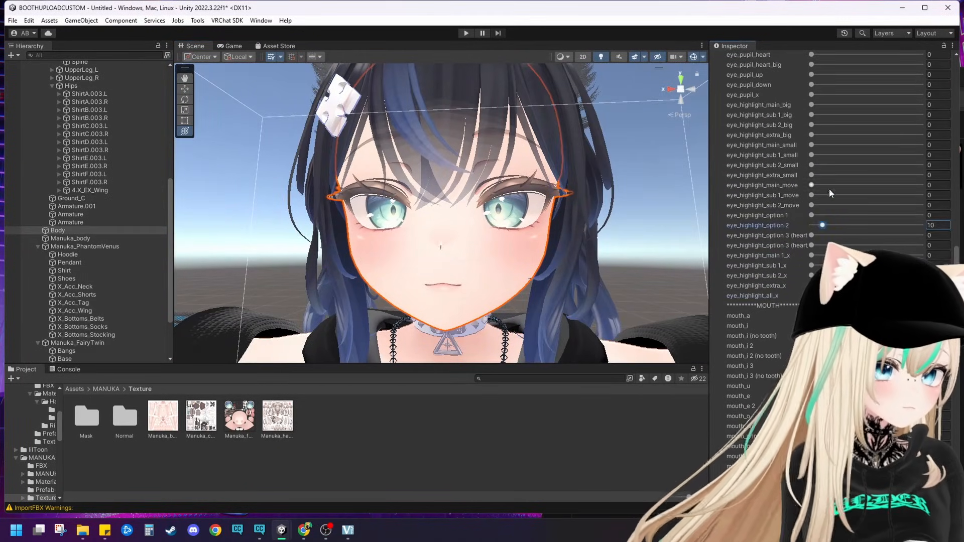
Step: Curve the mouth into a slight smile and set the jaw_morph_sharp and jaw_morph_long blend shapes to 100
scroll(829, 189, "up", 3)
left_click_drag(811, 158, 869, 171)
scroll(804, 251, "down", 15)
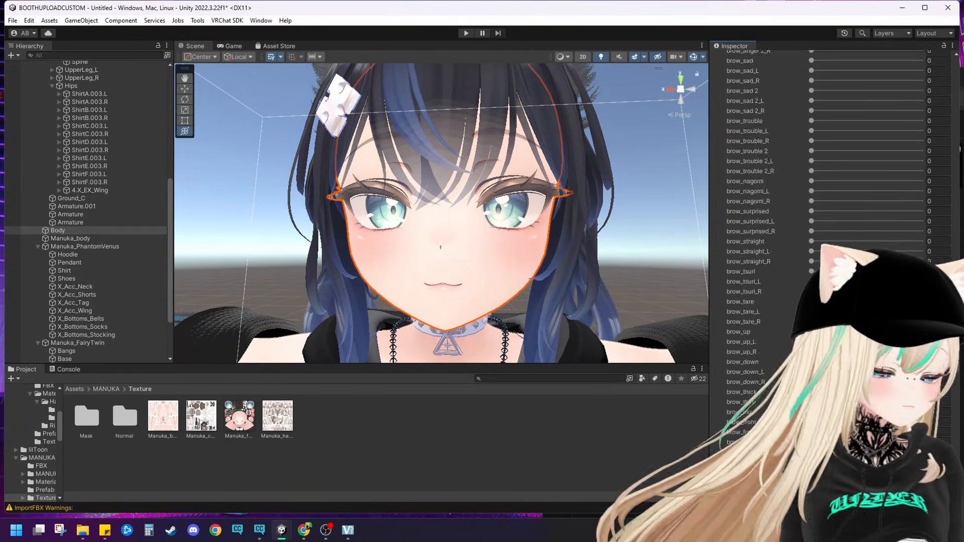
left_click_drag(811, 242, 859, 242)
left_click_drag(811, 222, 922, 222)
left_click_drag(811, 313, 921, 241)
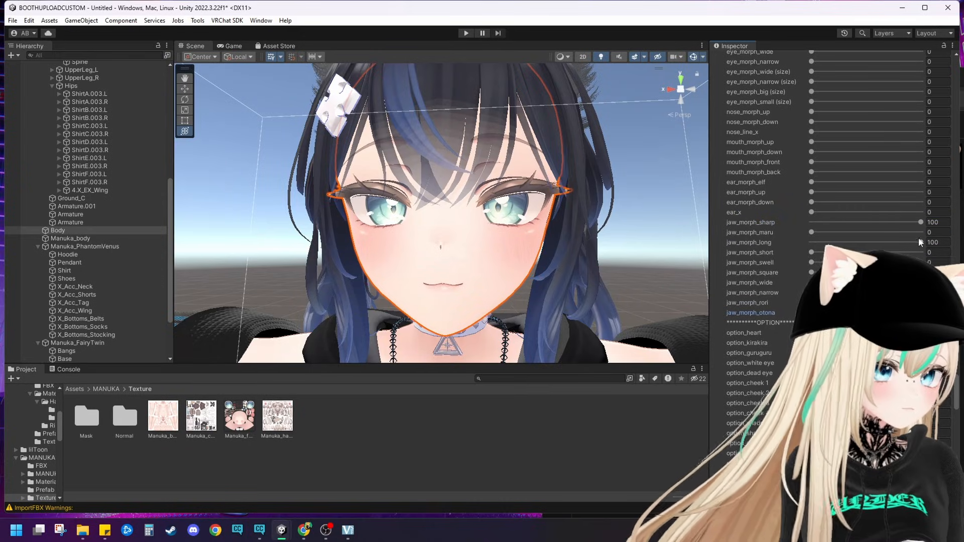
left_click_drag(811, 182, 896, 176)
scroll(748, 161, "up", 3)
left_click_drag(812, 116, 863, 119)
Step: Deselect the Body mesh and examine the reshaped face together with the avatar's upper body
left_click(653, 201)
scroll(560, 226, "down", 8)
right_click_drag(562, 193, 560, 251)
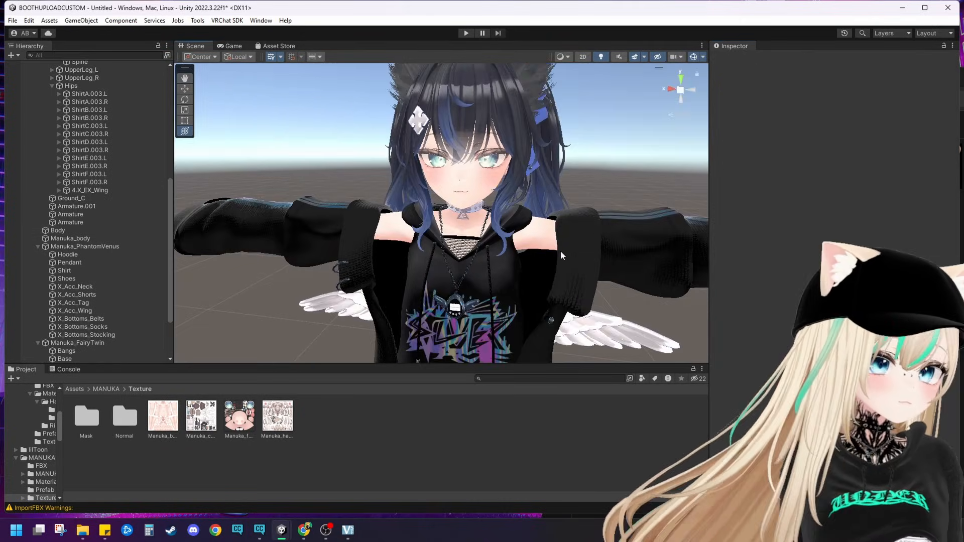
scroll(581, 246, "up", 3)
right_click_drag(546, 189, 574, 170)
scroll(573, 170, "up", 3)
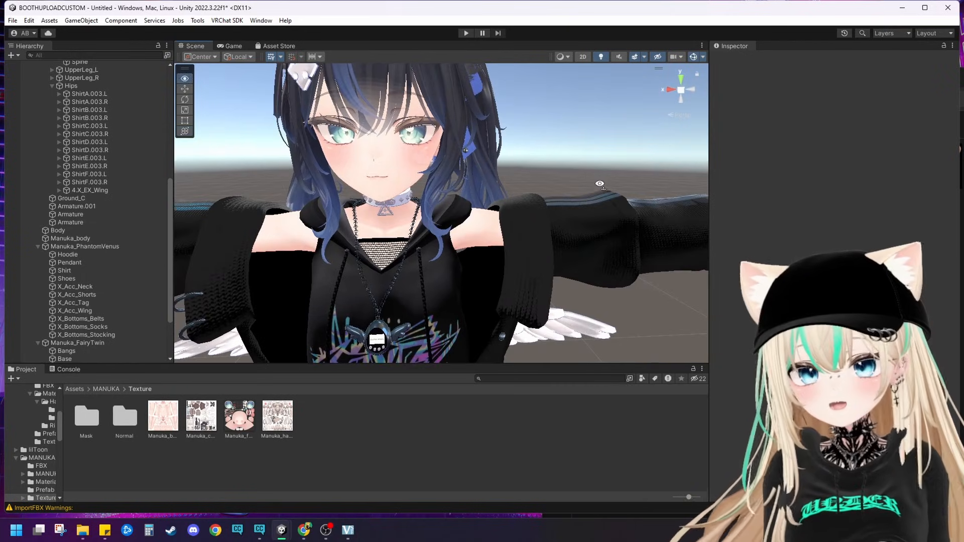
scroll(488, 190, "up", 3)
right_click_drag(487, 190, 507, 170)
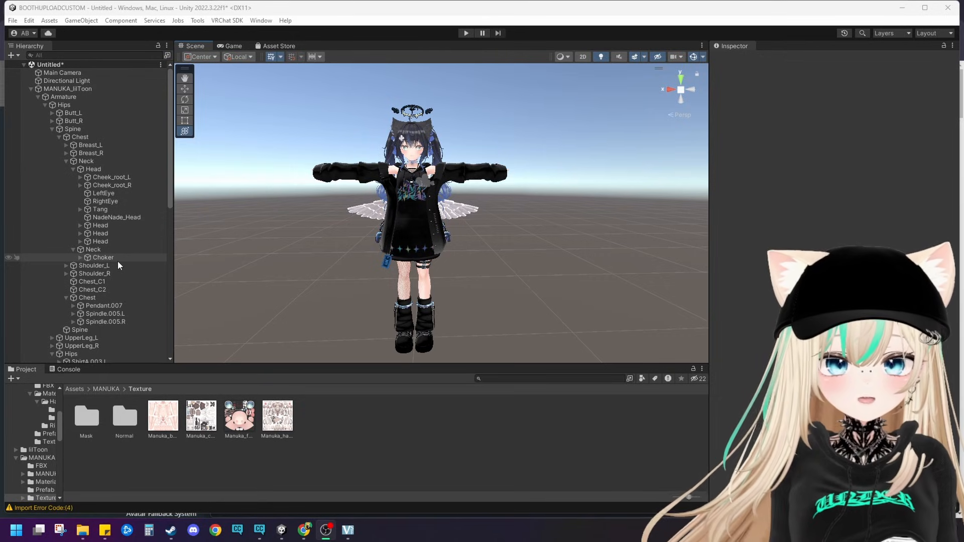
Step: Delete the Manuka_PhantomVenus outfit from the MANUKA_lilToon avatar
left_click(30, 89)
left_click(55, 90)
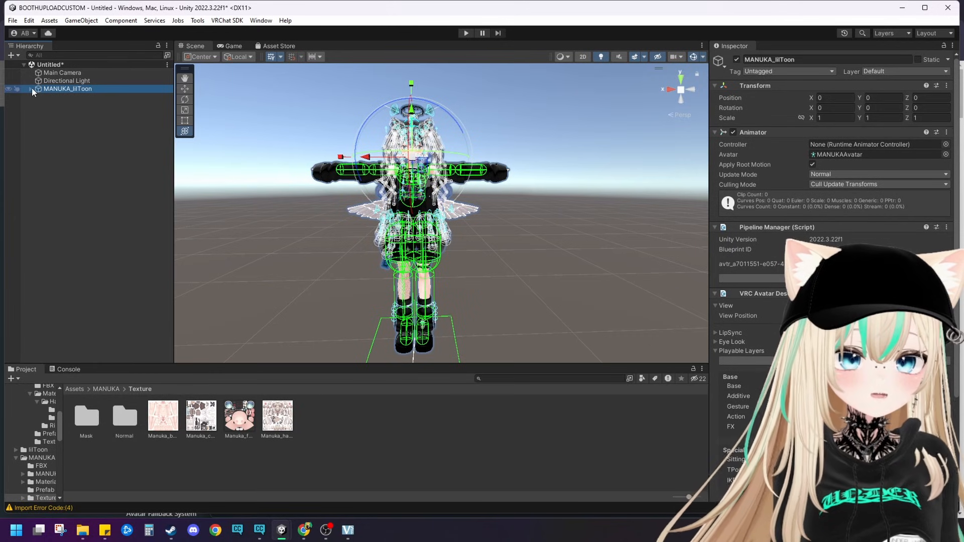
left_click(30, 89)
scroll(134, 211, "down", 10)
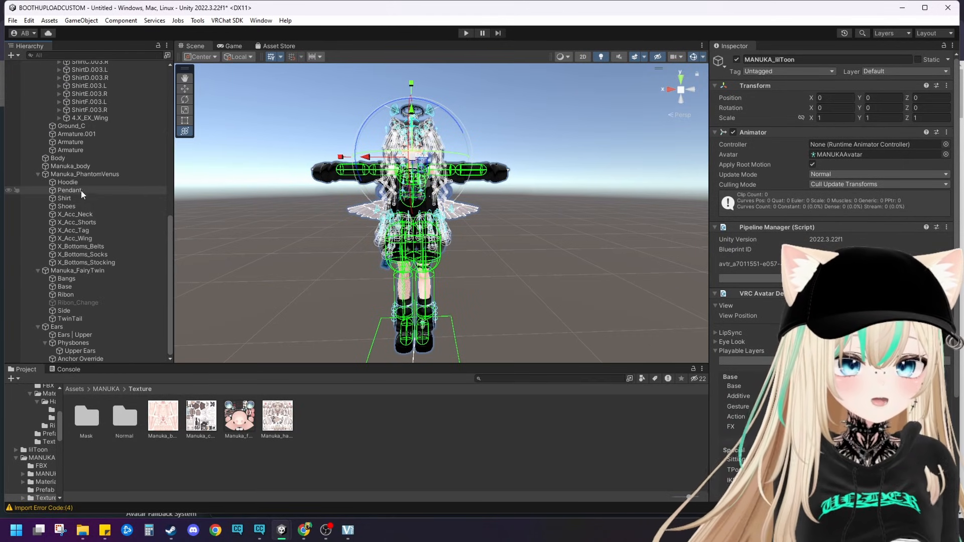
right_click(82, 173)
left_click(108, 206)
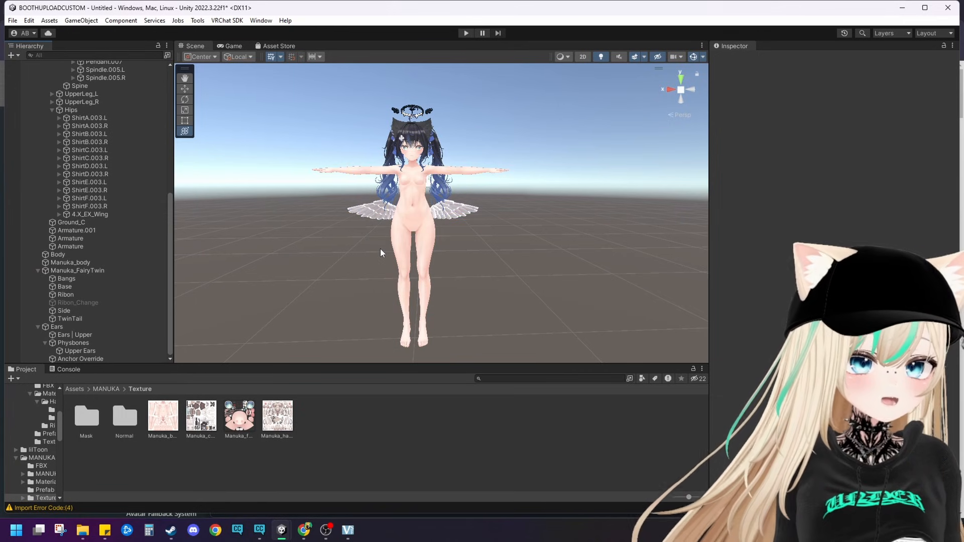
Step: Delete the Wing mesh under 4.X_EX_Wing in the avatar's Hips
middle_click_drag(380, 249, 398, 294)
scroll(390, 266, "up", 8)
left_click(397, 306)
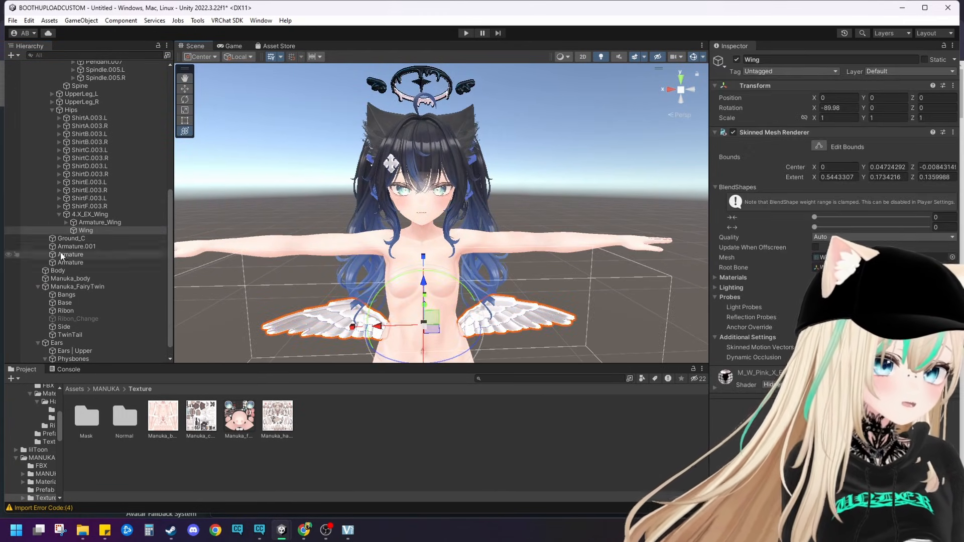
right_click(78, 229)
left_click(120, 217)
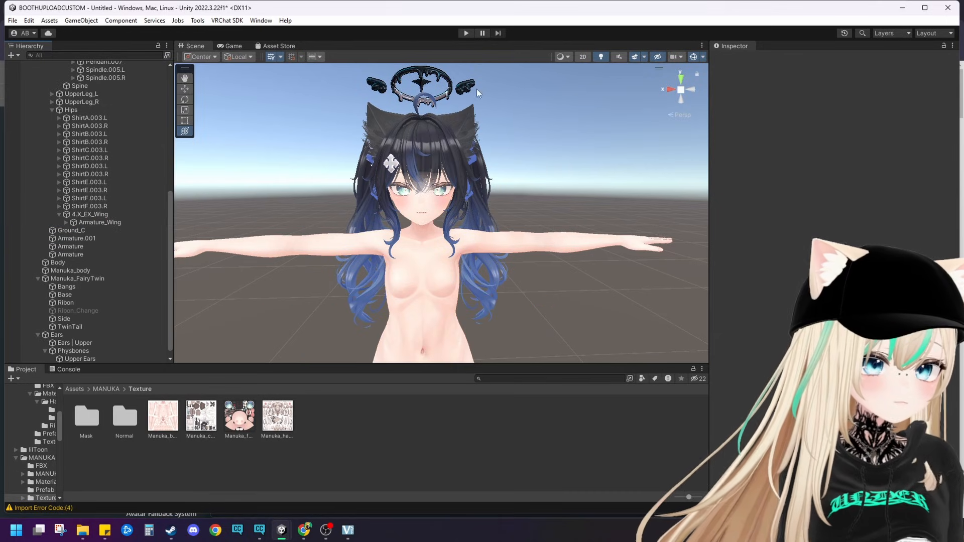
Step: Delete the Ring halo mesh under 3.X_EX_Ring above the avatar's head
left_click(477, 88)
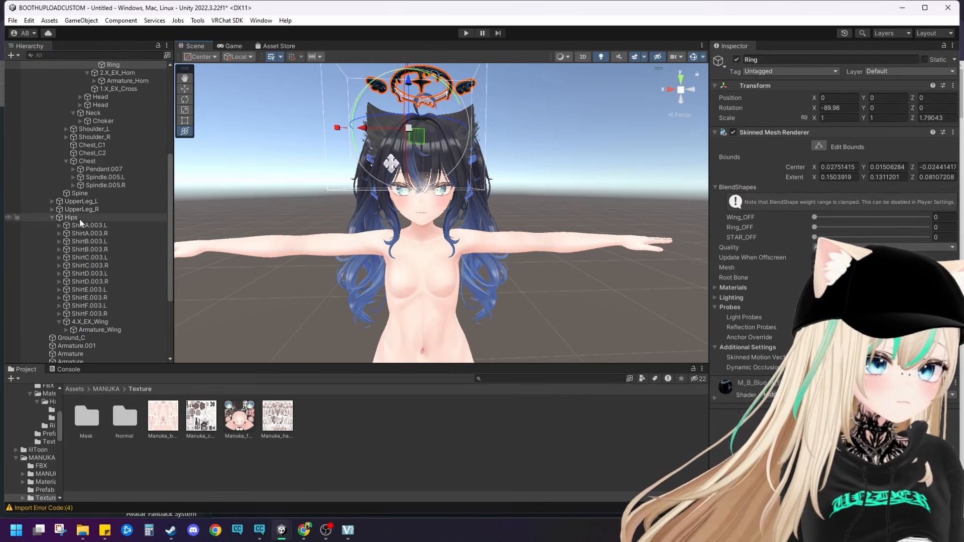
scroll(80, 219, "up", 3)
right_click(112, 124)
left_click(158, 203)
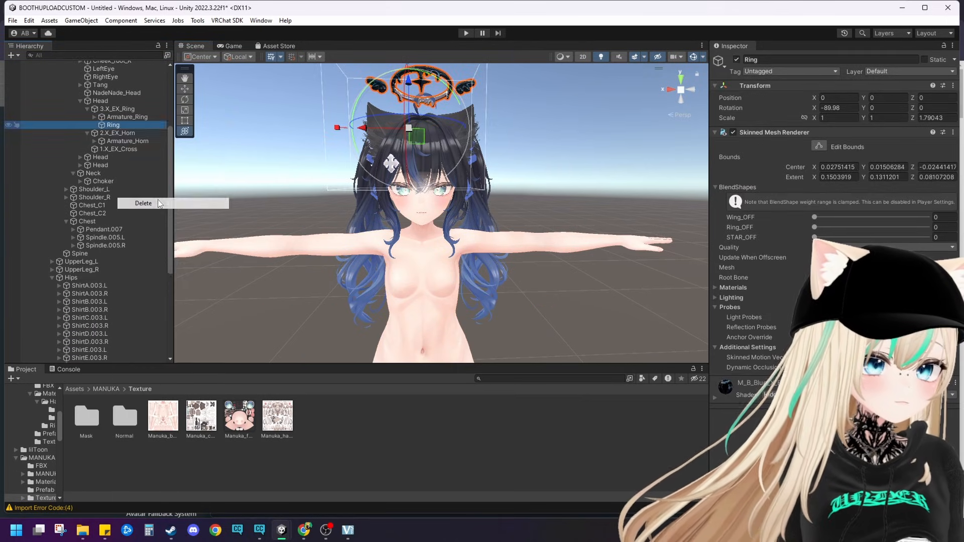
scroll(410, 215, "down", 4)
middle_click_drag(409, 214, 406, 195)
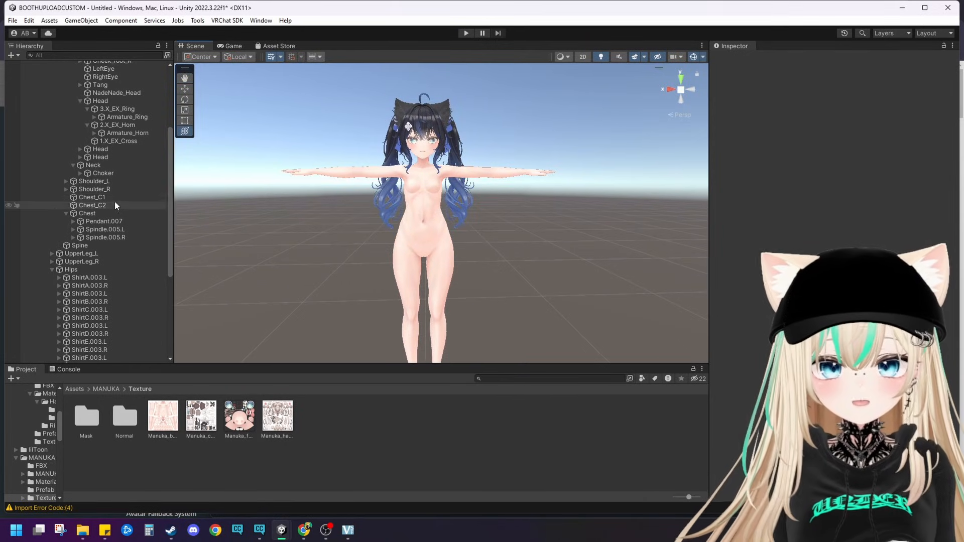
Step: Collapse the Spine and the whole Armature of MANUKA_lilToon in the object hierarchy
scroll(113, 204, "up", 3)
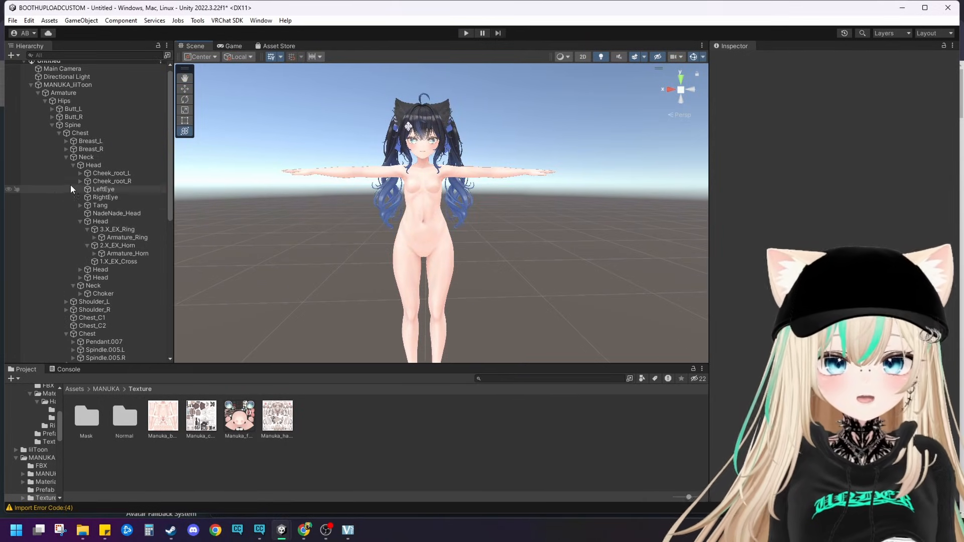
left_click(51, 125)
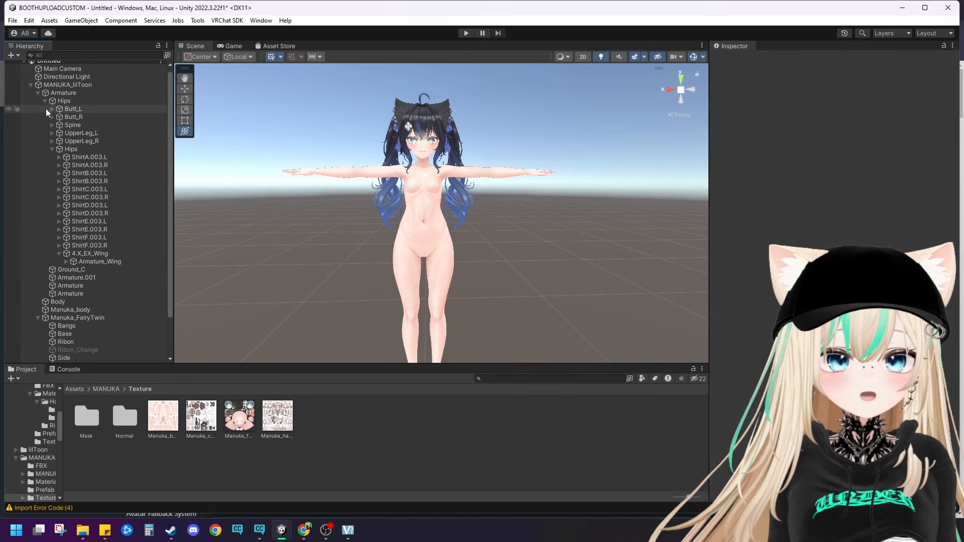
left_click(34, 93)
left_click(38, 93)
left_click(253, 178)
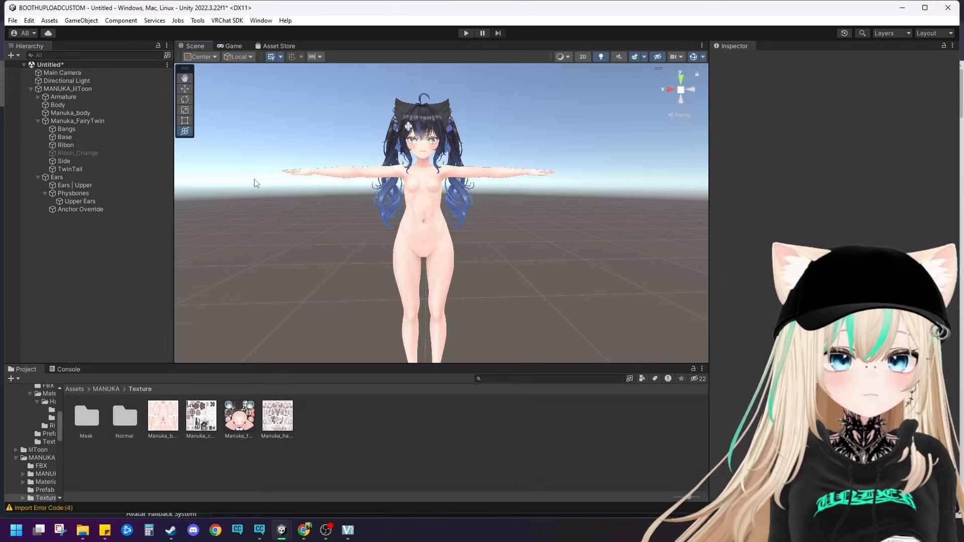
middle_click_drag(254, 179, 218, 183)
Step: Add the Manuka_PhantomVenus prefab from SilverSpace > PHANTOM VENUS > PREFAB to the scene
left_click(74, 389)
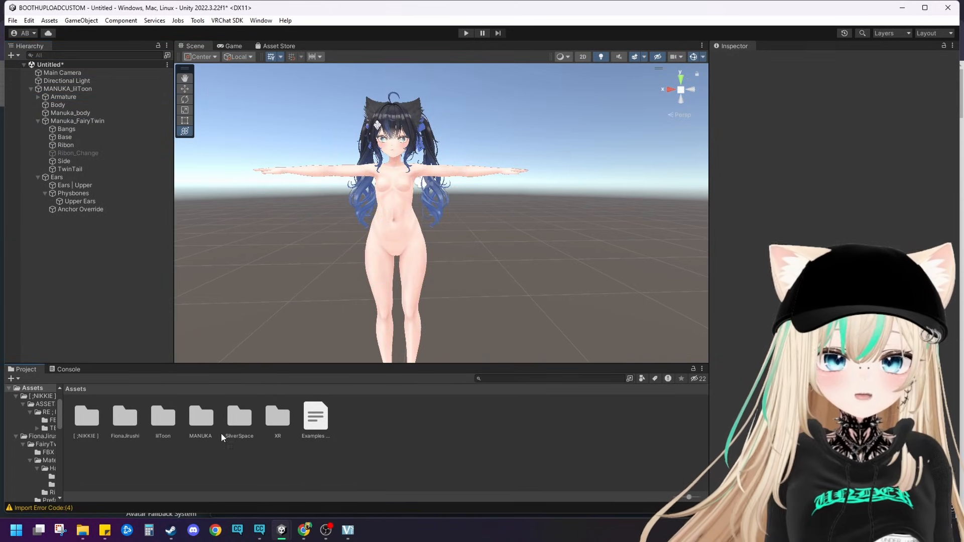
double_click(116, 423)
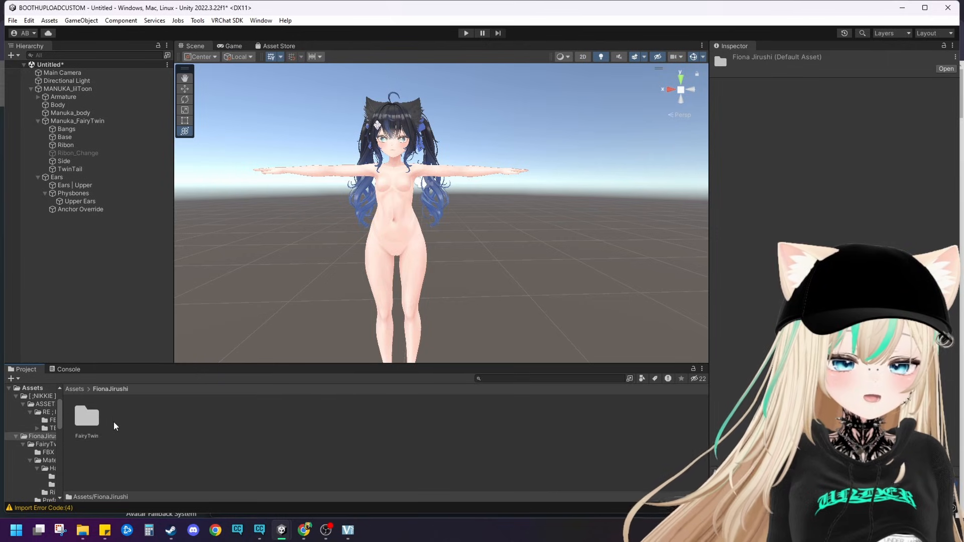
left_click(79, 391)
double_click(239, 416)
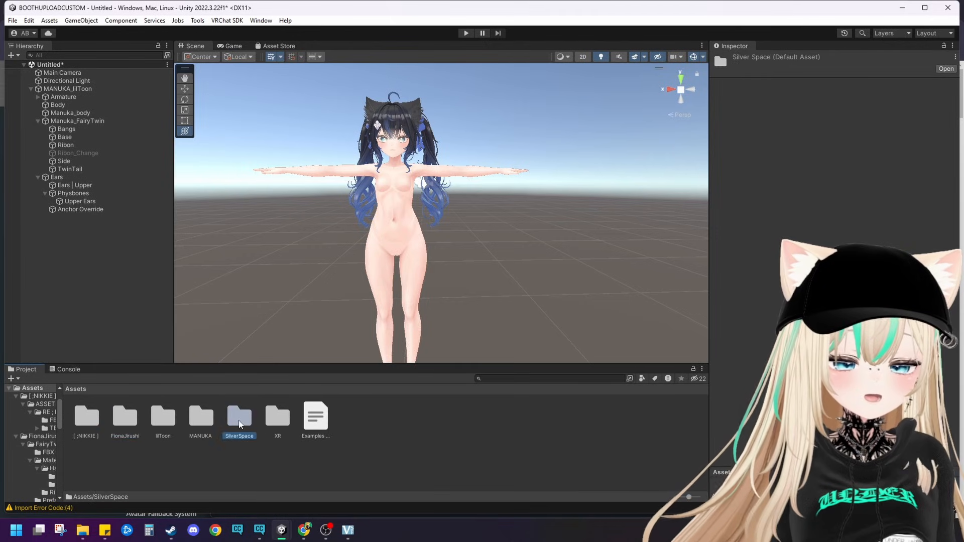
double_click(81, 415)
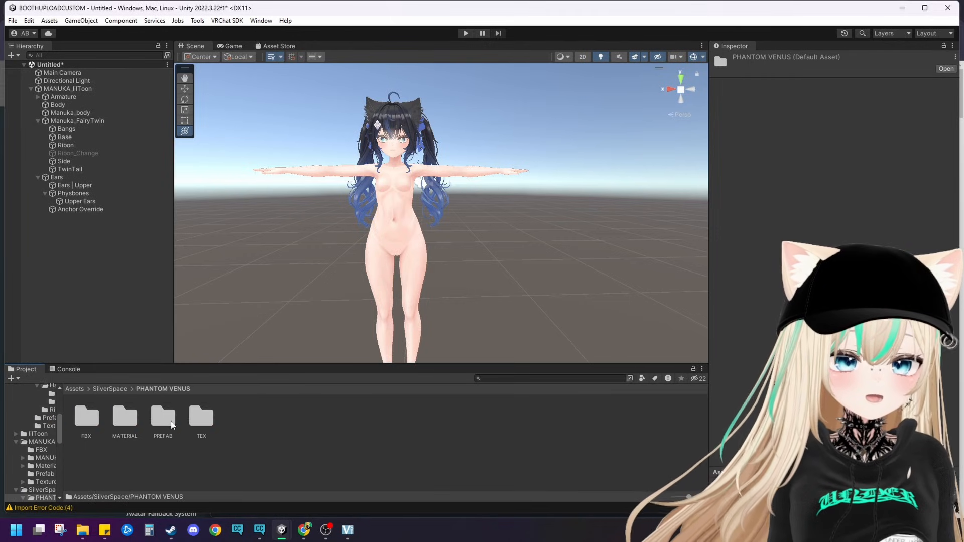
double_click(163, 417)
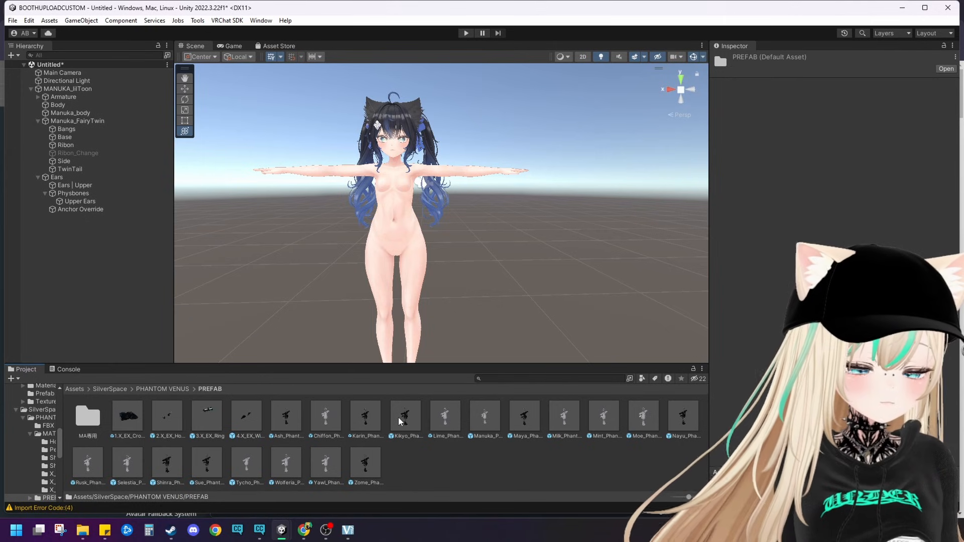
left_click_drag(476, 416, 296, 307)
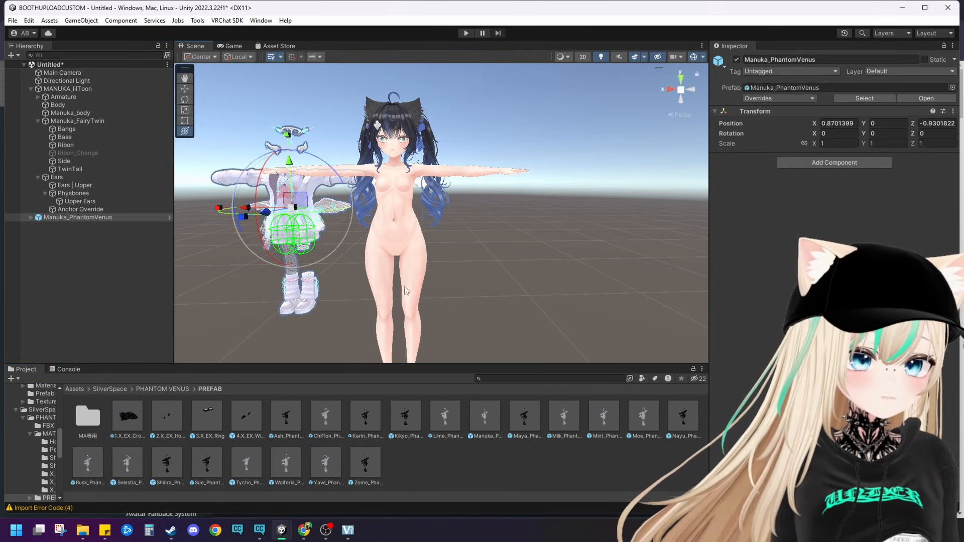
Step: Reset the Transform of the Manuka_PhantomVenus outfit so it sits at the origin over the avatar
left_click(953, 111)
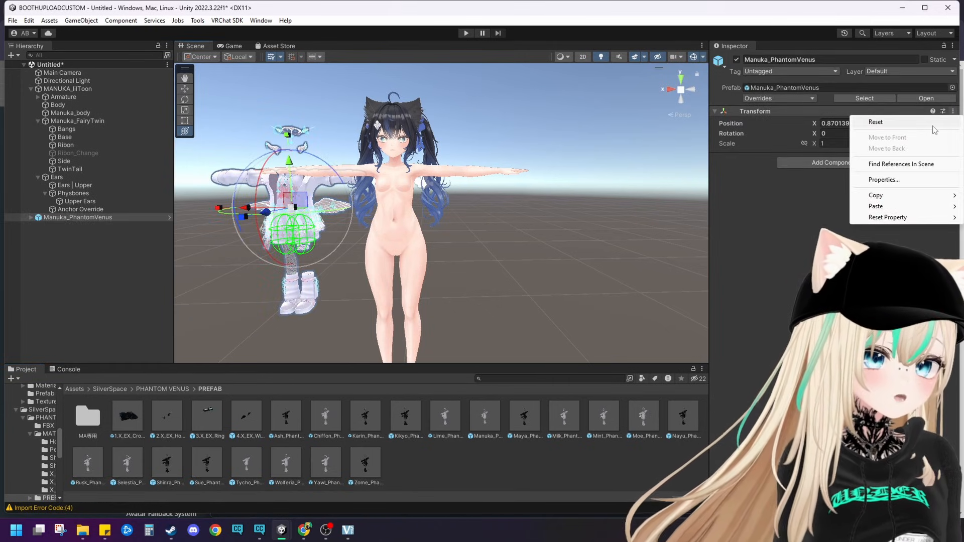
left_click(877, 123)
left_click(515, 292)
middle_click_drag(515, 288, 537, 300)
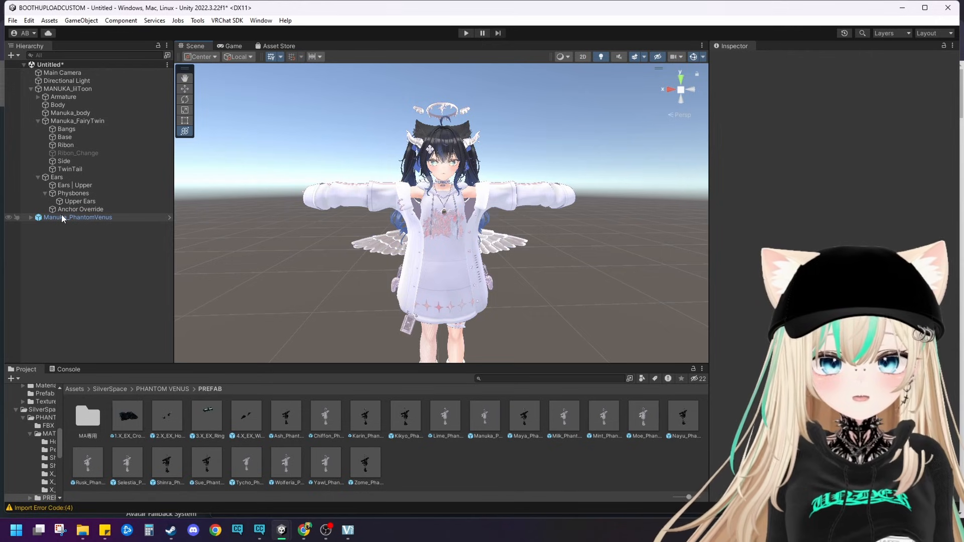
Step: Parent Manuka_PhantomVenus under MANUKA_lilToon and run Modular Avatar's Setup Outfit on it
left_click_drag(60, 216, 74, 88)
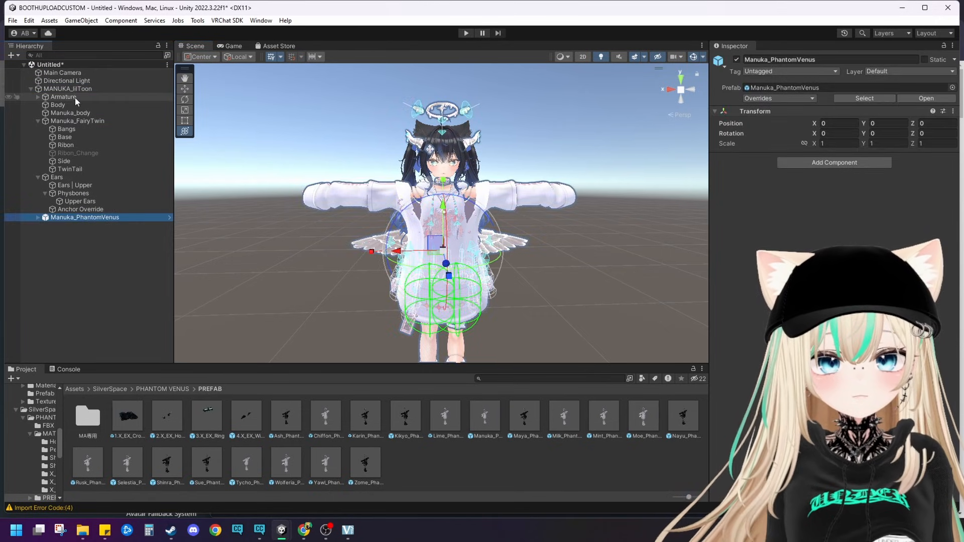
right_click(56, 217)
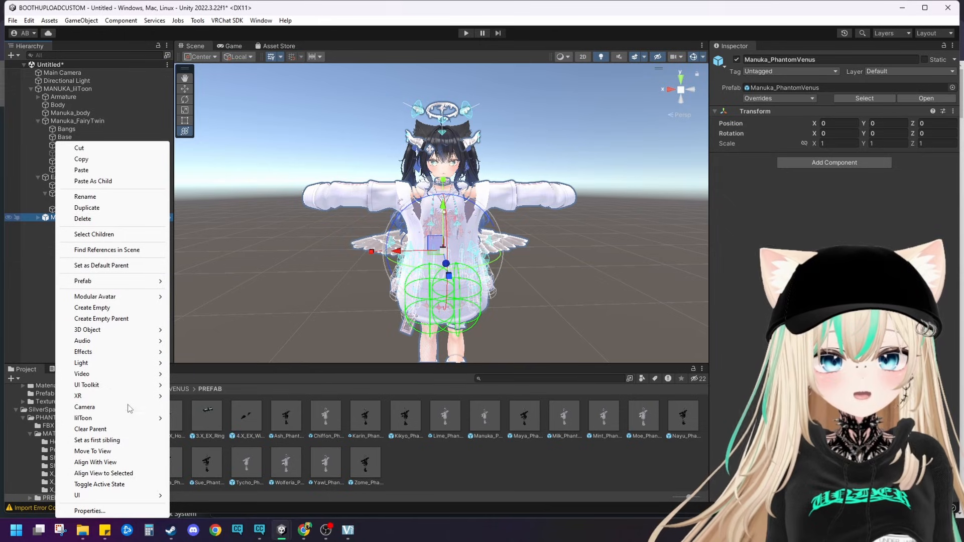
mouse_move(101, 296)
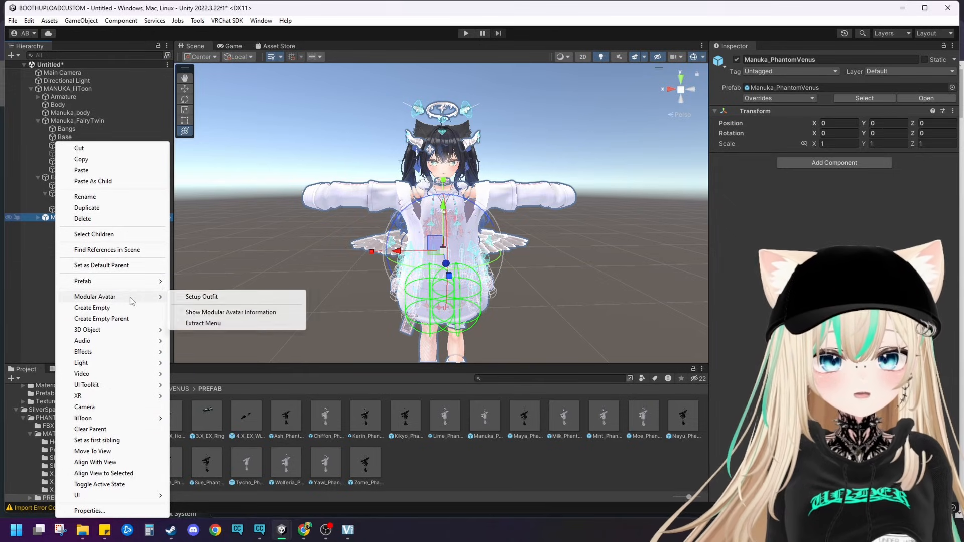
left_click(179, 297)
scroll(276, 326, "down", 2)
left_click(306, 298)
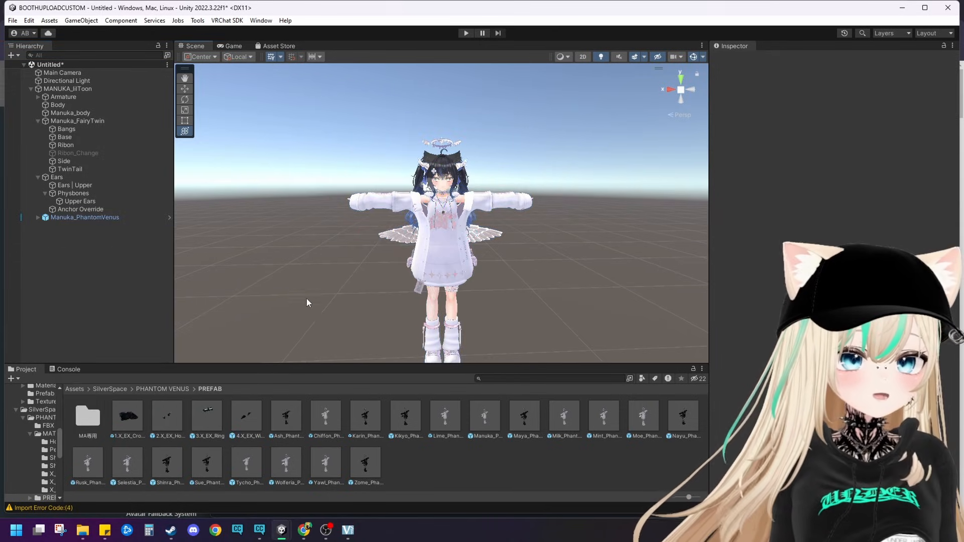
Step: Shift the MANUKA_lilToon avatar sideways along its X axis to check that the outfit follows, and inspect Manuka_PhantomVenus
left_click(110, 89)
scroll(402, 290, "down", 2)
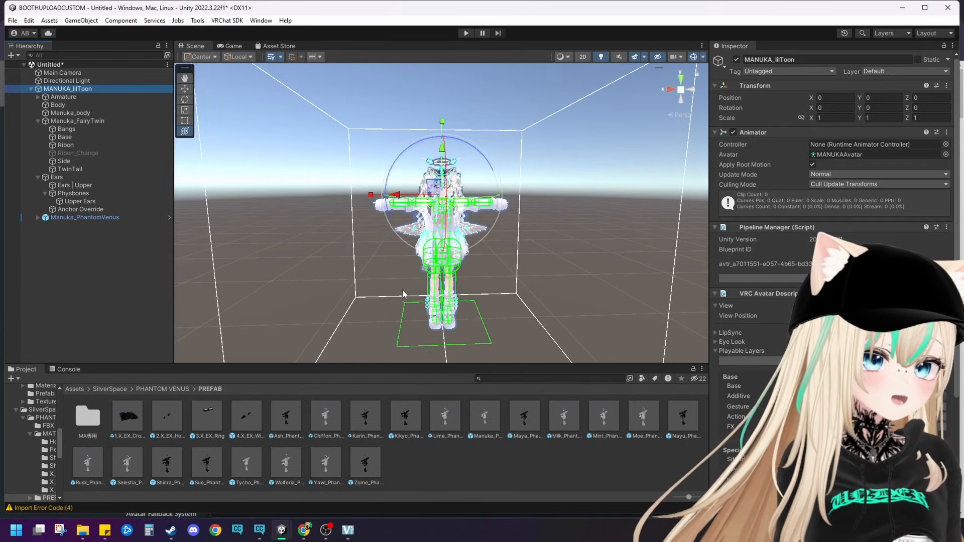
left_click_drag(429, 198, 395, 216)
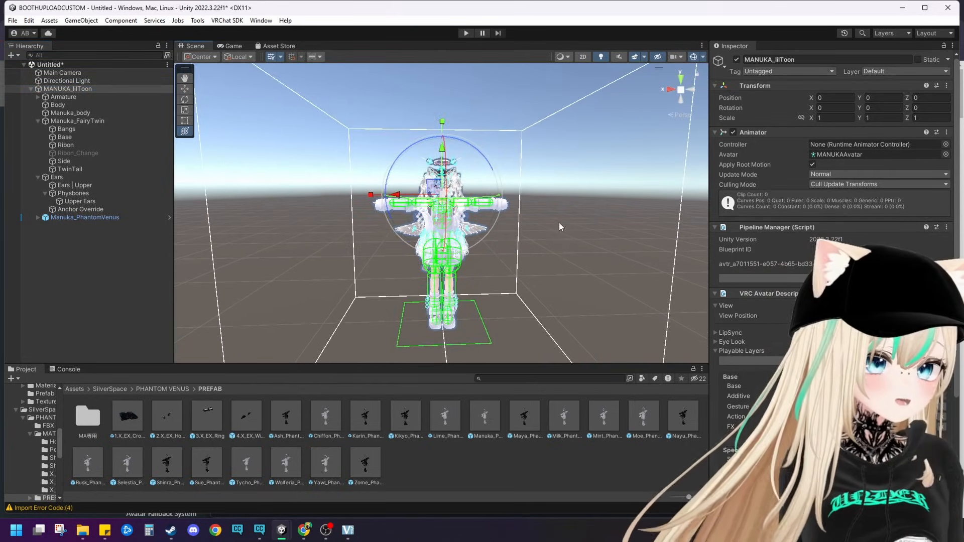
left_click(504, 228)
left_click(77, 81)
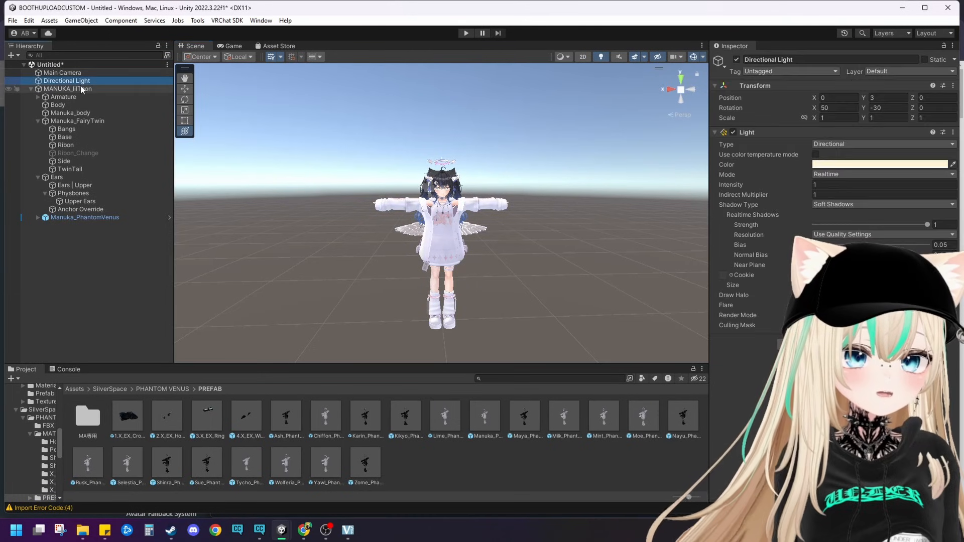
left_click(79, 89)
mouse_move(396, 195)
left_mouse_down()
mouse_move(312, 196)
mouse_move(394, 196)
left_mouse_up()
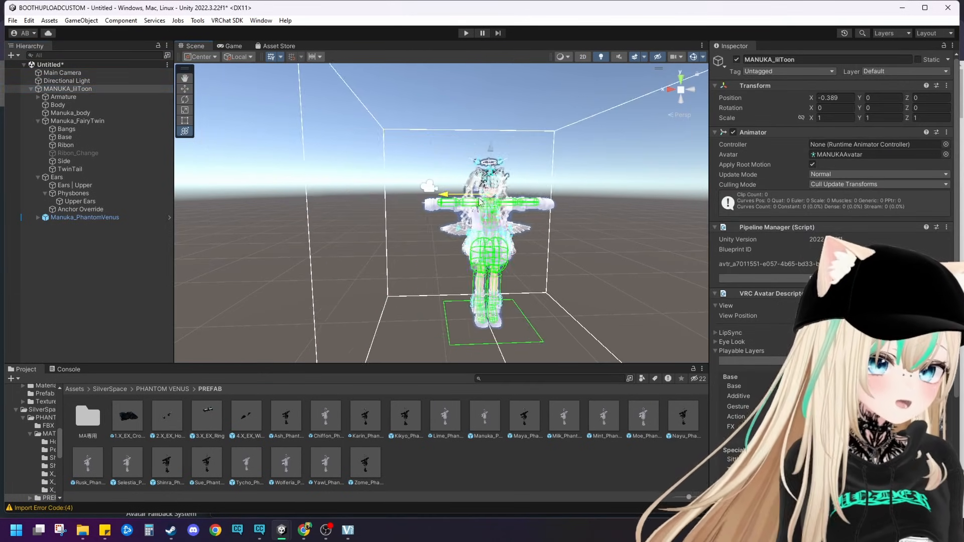
left_click(88, 219)
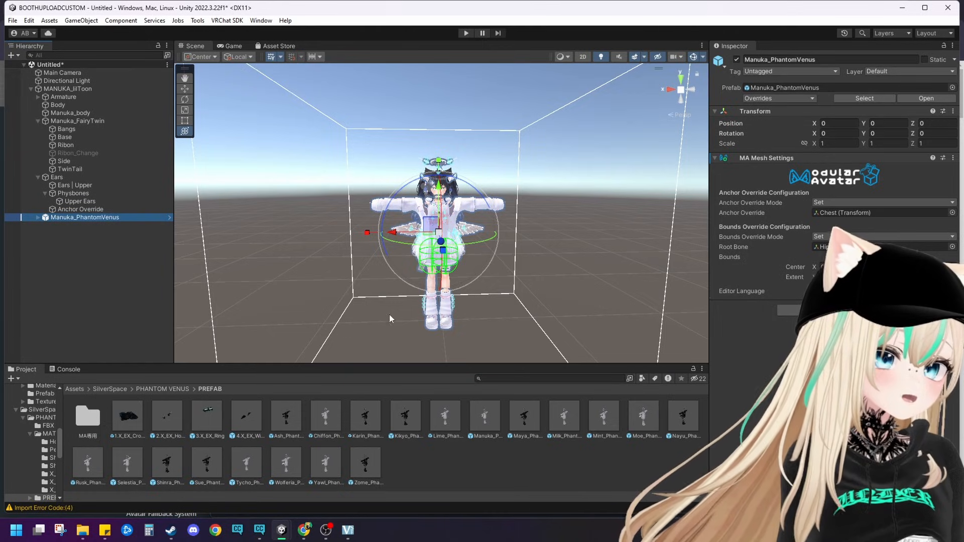
Step: Examine the fit of the Manuka_PhantomVenus outfit on the avatar from the front and side
left_click(579, 266)
scroll(547, 272, "up", 8)
middle_click_drag(514, 279, 415, 236)
right_click_drag(415, 237, 336, 240)
mouse_move(484, 267)
left_mouse_down("alt")
mouse_move(450, 266)
mouse_move(524, 274)
mouse_move(501, 269)
left_mouse_up("alt")
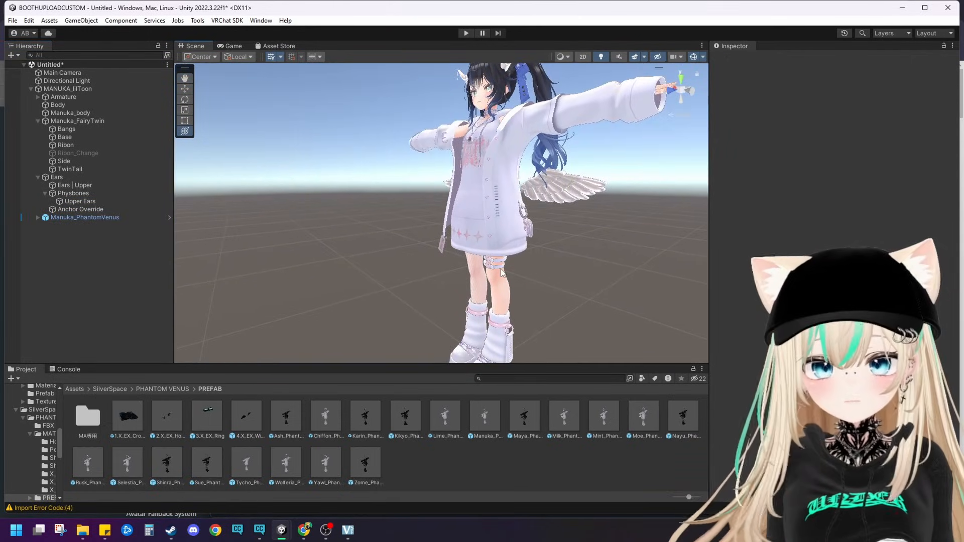
scroll(501, 272, "down", 5)
scroll(424, 259, "down", 2)
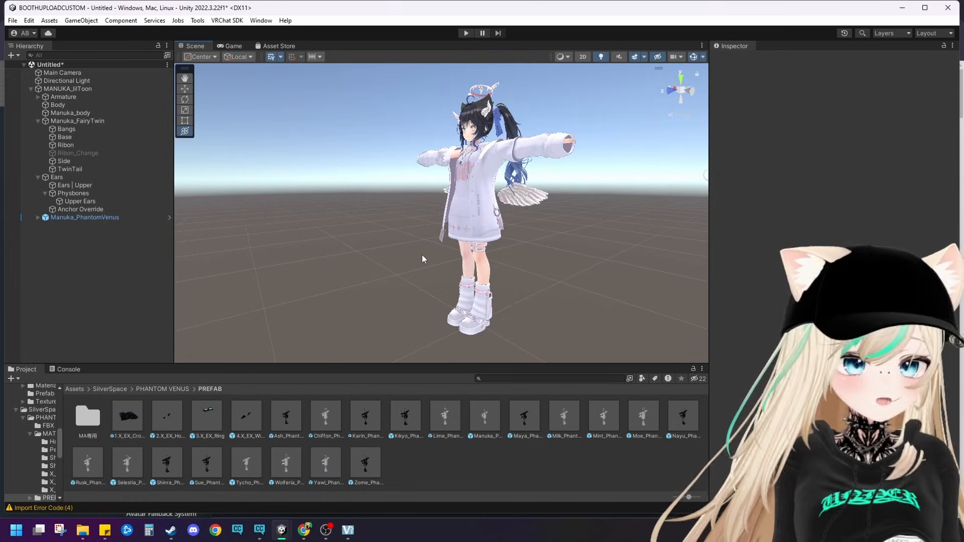
left_click_drag(423, 259, 420, 246, "alt")
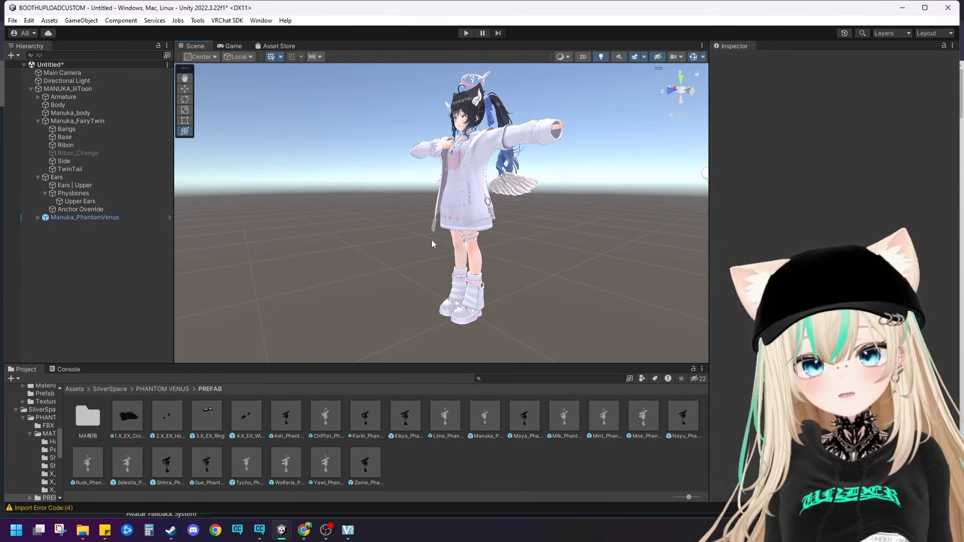
right_click_drag(390, 234, 430, 242)
middle_click_drag(430, 242, 440, 262)
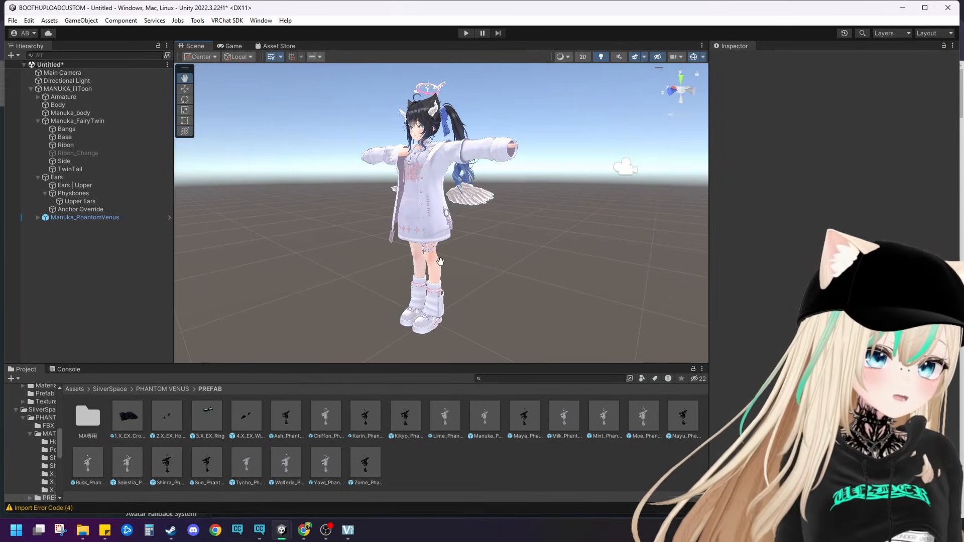